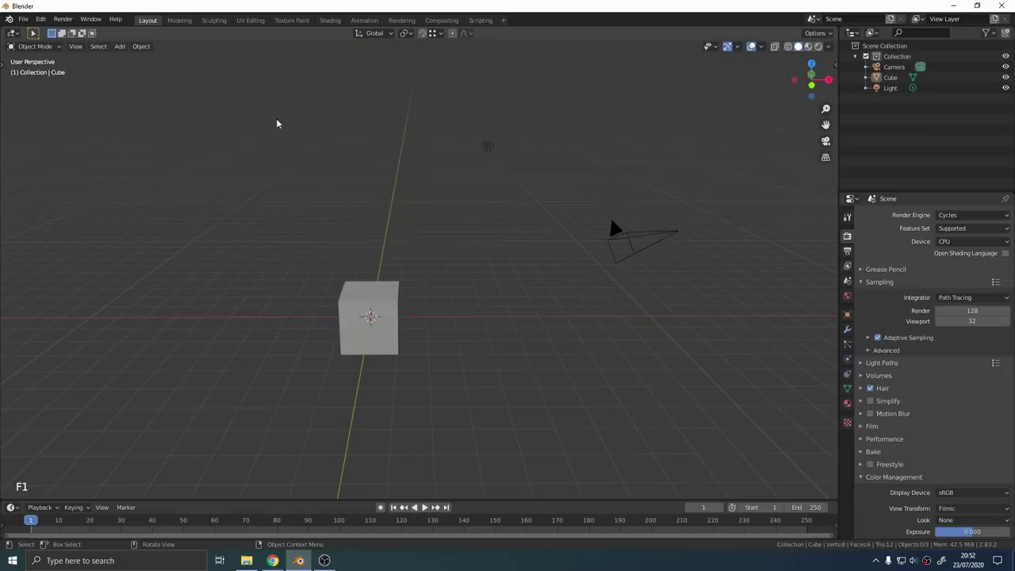
Delete the default cube and light, and switch the viewport to rendered shading.
{"action": "left_click_drag", "start_coordinate": [279, 120], "coordinate": [520, 406]}
{"action": "key", "text": "Delete"}
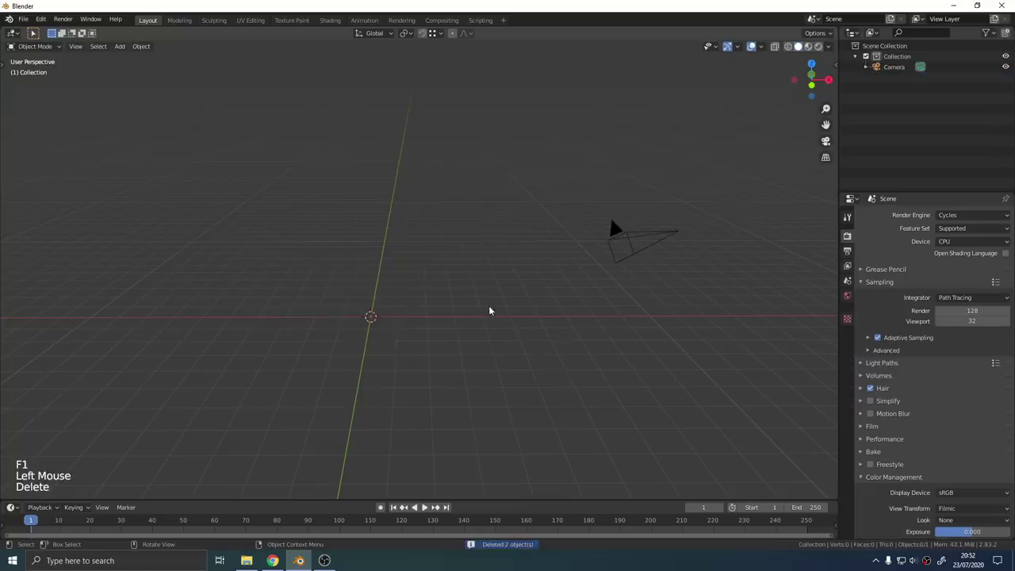
{"action": "key", "text": "z"}
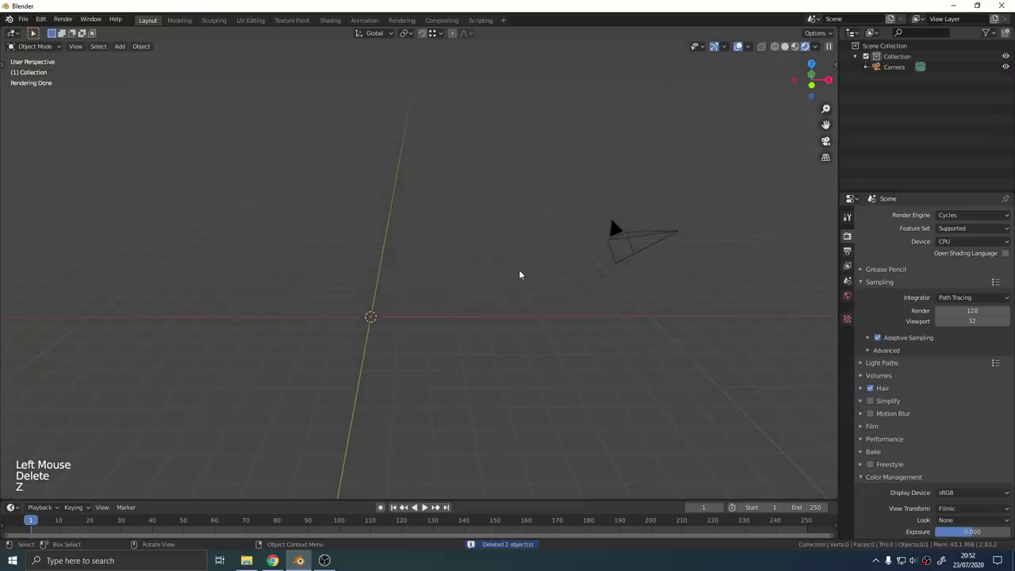
Create the world nodes with the Easy HDRI add-on.
{"action": "key", "text": "n"}
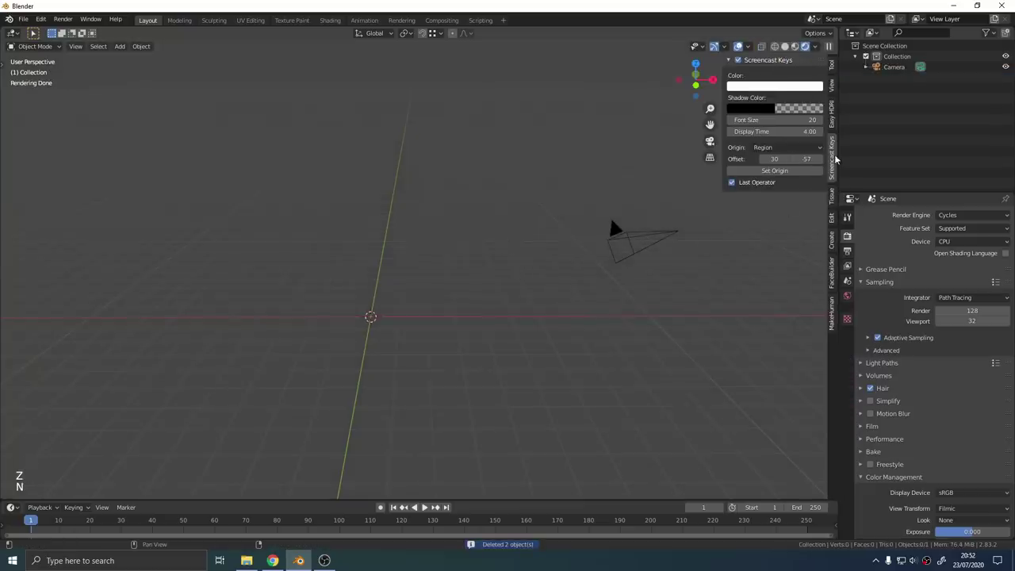
{"action": "left_click", "coordinate": [832, 118]}
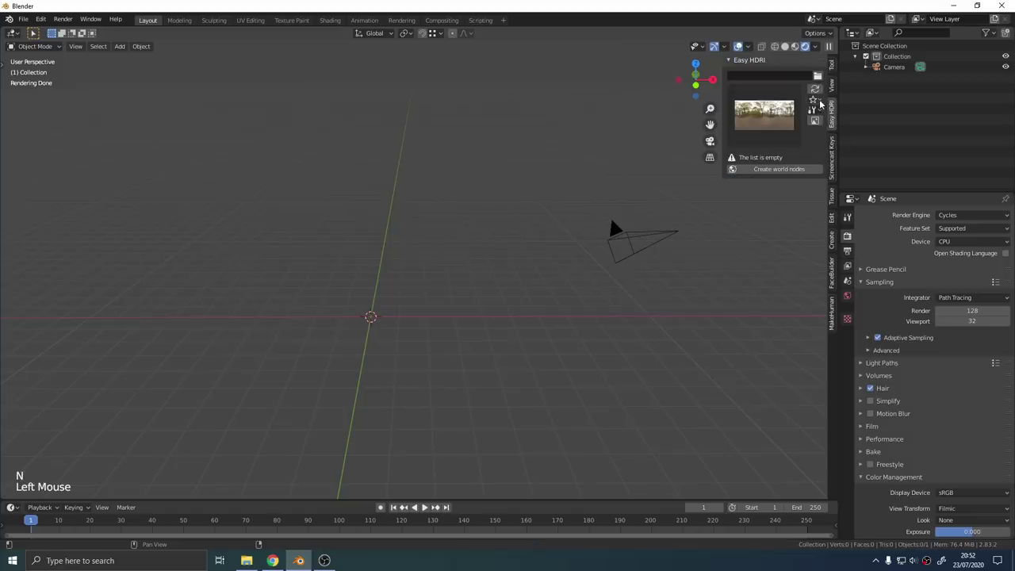
{"action": "double_click", "coordinate": [774, 169]}
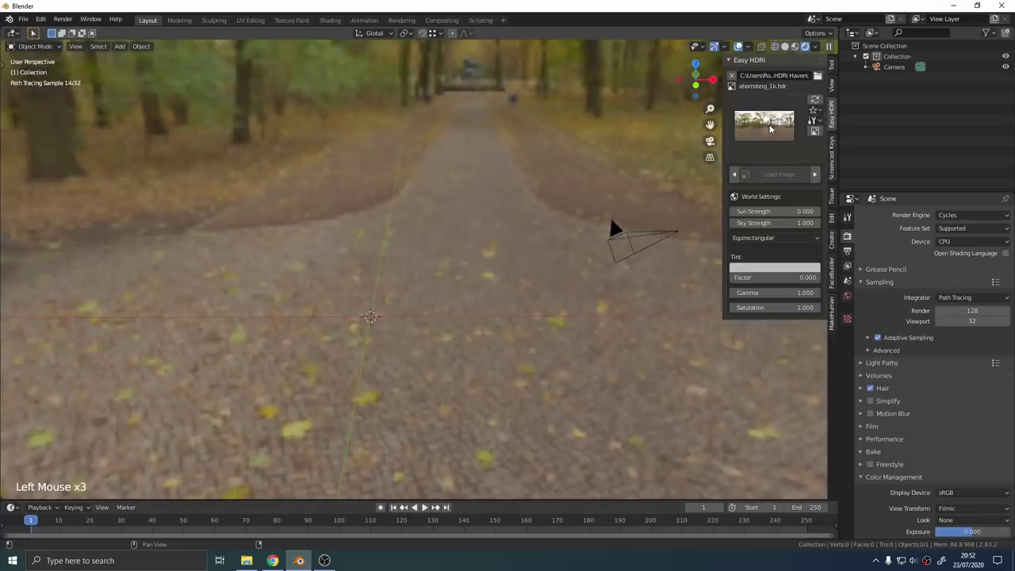
Preview balcony_1k.hdr and blender_institute_1k.hdr as world backgrounds, and settle on lookout_1k.hdr, checking it through the camera.
{"action": "left_click", "coordinate": [769, 126]}
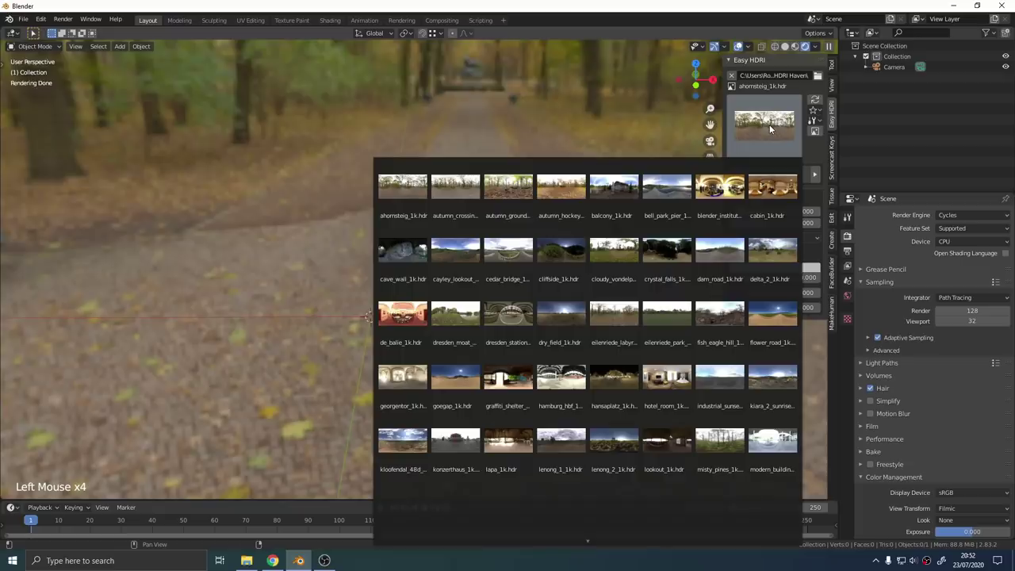
{"action": "left_click", "coordinate": [617, 187]}
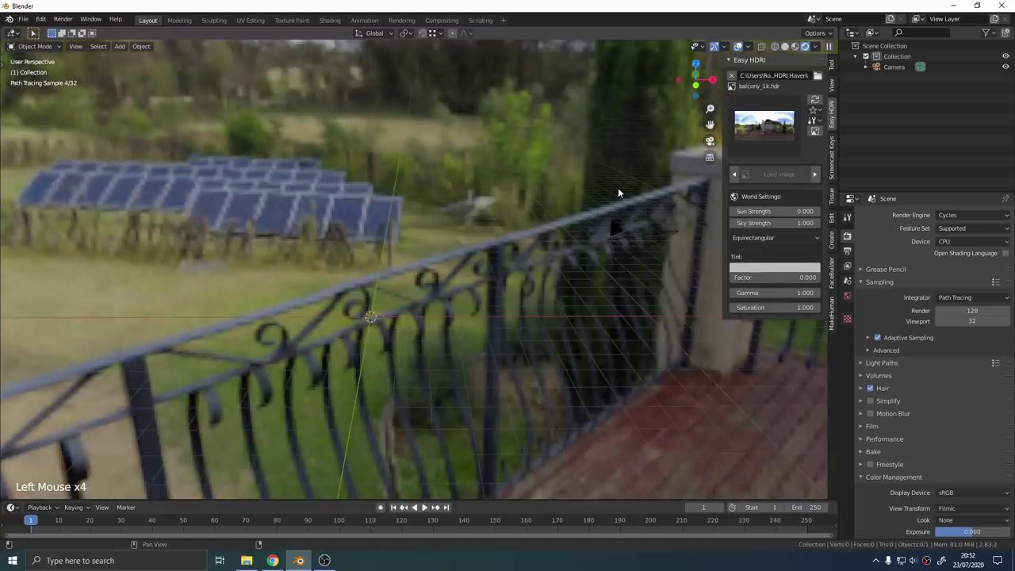
{"action": "left_click", "coordinate": [772, 127]}
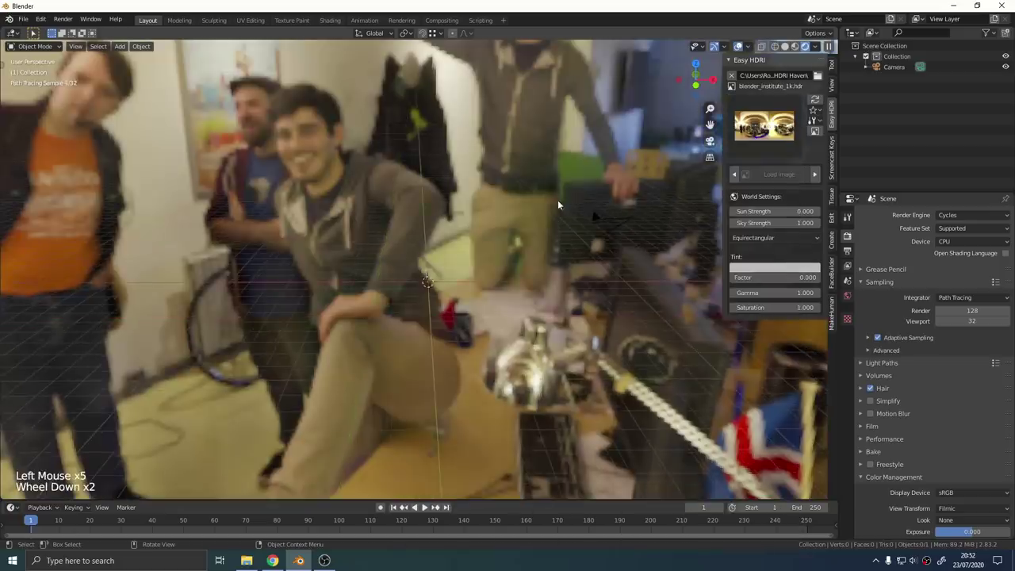
{"action": "middle_click_drag", "start_coordinate": [557, 200], "coordinate": [389, 220]}
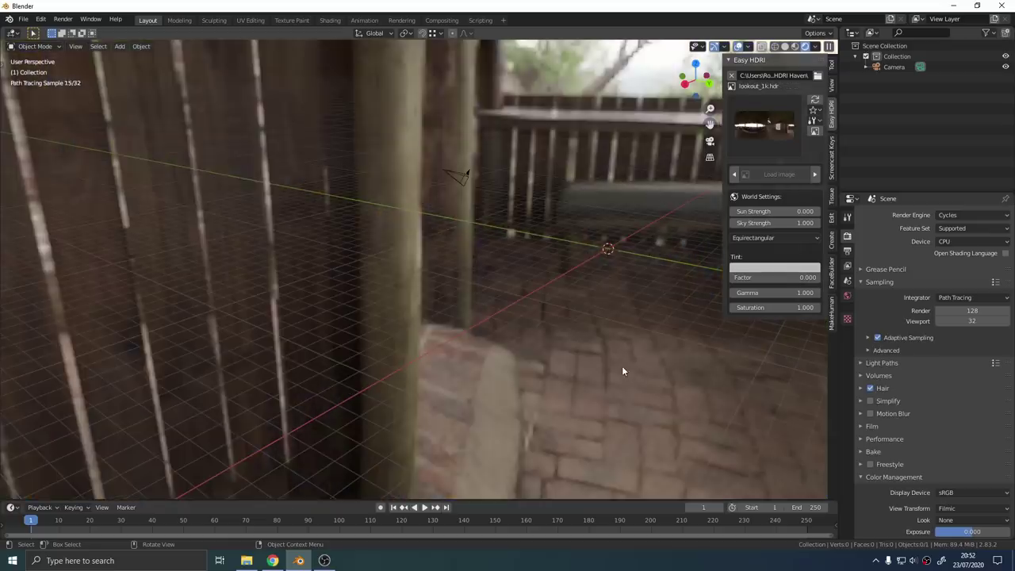
{"action": "middle_click_drag", "start_coordinate": [621, 365], "coordinate": [683, 332]}
{"action": "key", "text": "KP_0"}
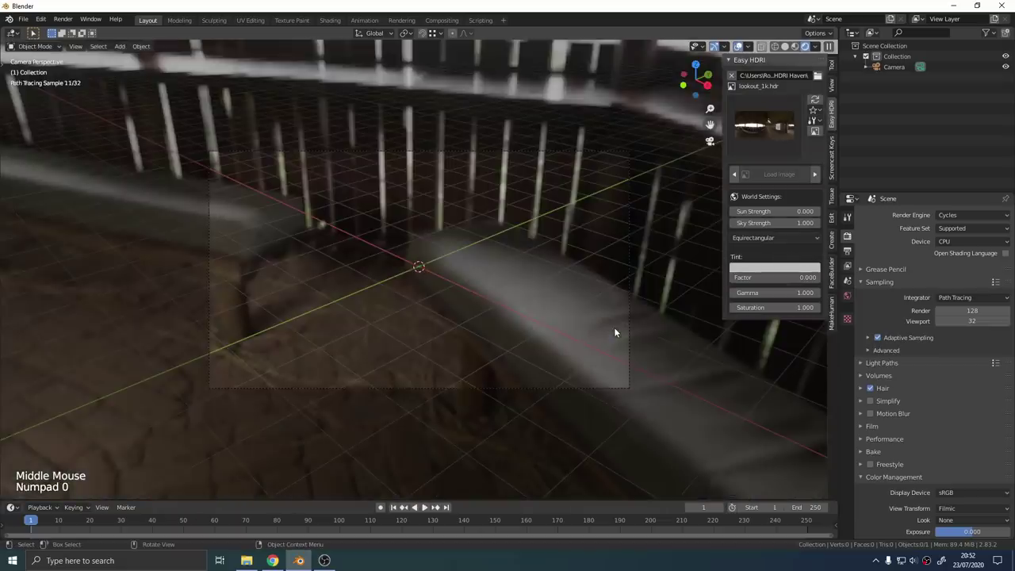
{"action": "middle_click_drag", "start_coordinate": [614, 332], "coordinate": [489, 321]}
{"action": "scroll", "coordinate": [520, 311], "scroll_direction": "down", "scroll_amount": 1}
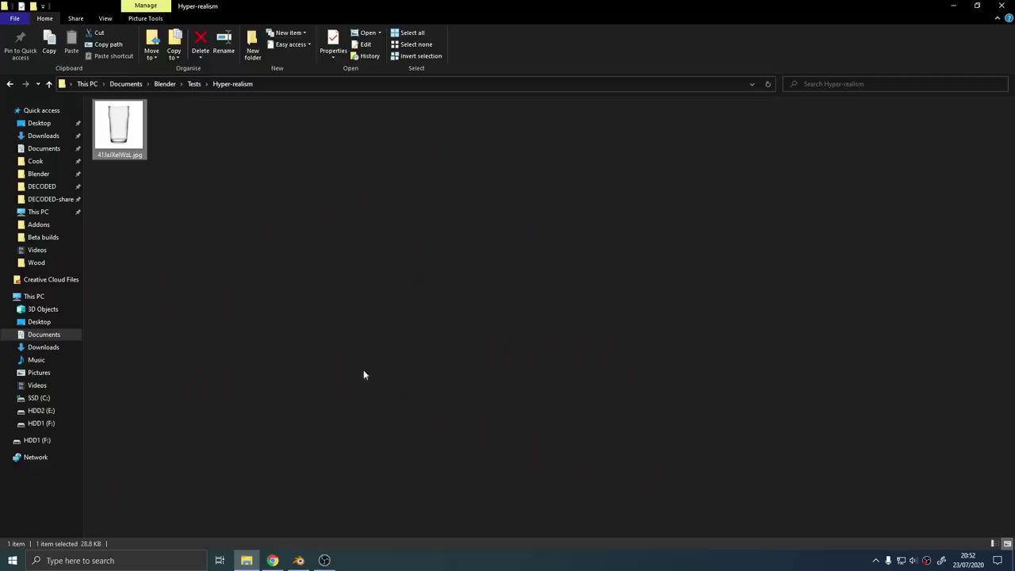
Import the pint glass JPG from the Hyper-realism folder as a reference image, snapped to the 3D cursor in front view.
{"action": "left_click_drag", "start_coordinate": [118, 132], "coordinate": [398, 316]}
{"action": "right_click", "coordinate": [398, 315]}
{"action": "mouse_move", "coordinate": [408, 410]}
{"action": "left_click", "coordinate": [491, 422]}
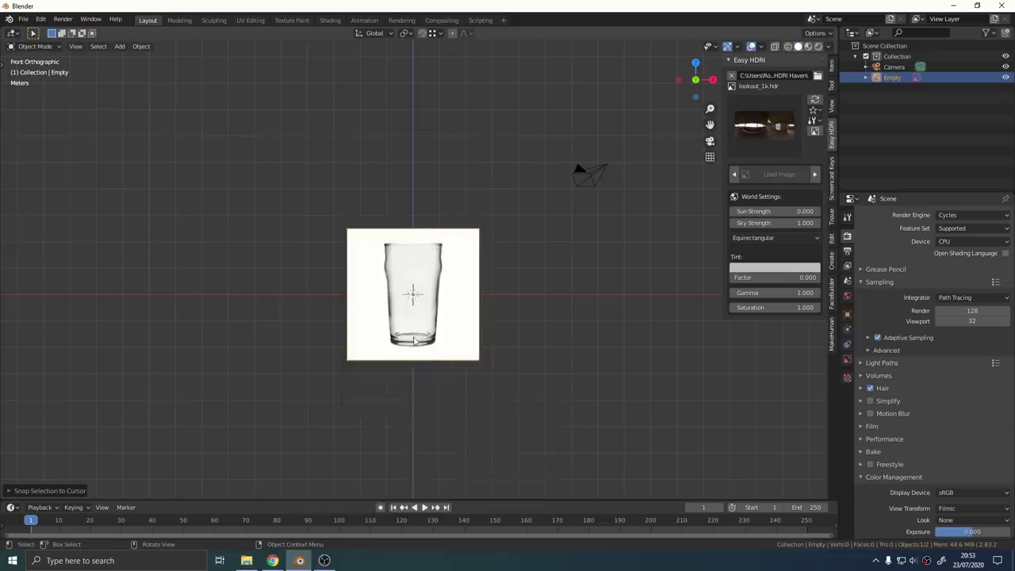
{"action": "middle_click_drag", "start_coordinate": [491, 423], "coordinate": [431, 341]}
{"action": "key", "text": "KP_1"}
{"action": "key", "text": "KP_Decimal"}
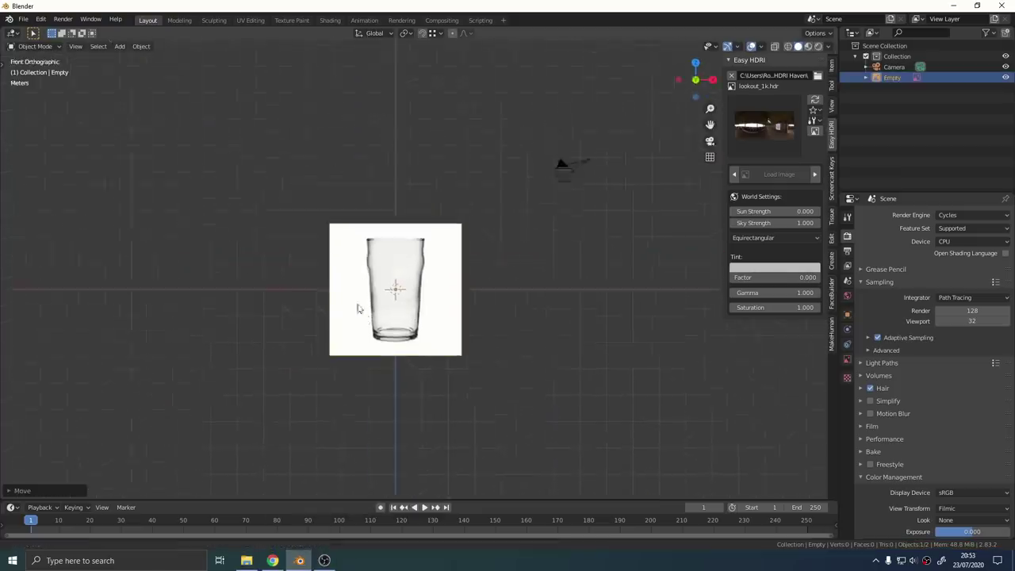
Scale the reference image down to real-world size, measuring the glass from base to rim as a guide.
{"action": "key", "text": "t"}
{"action": "left_click", "coordinate": [14, 201]}
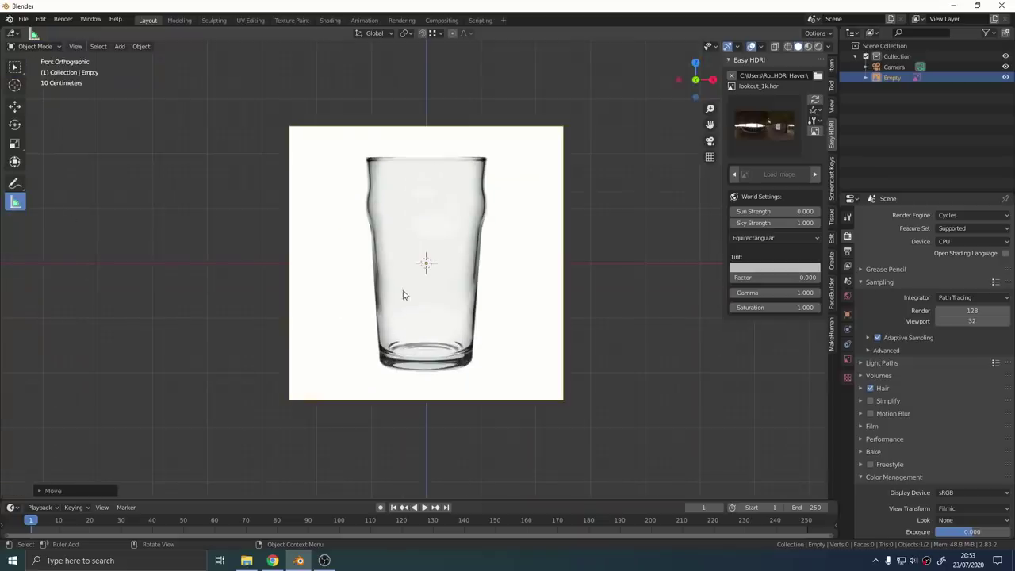
{"action": "left_click_drag", "start_coordinate": [424, 370], "coordinate": [429, 160]}
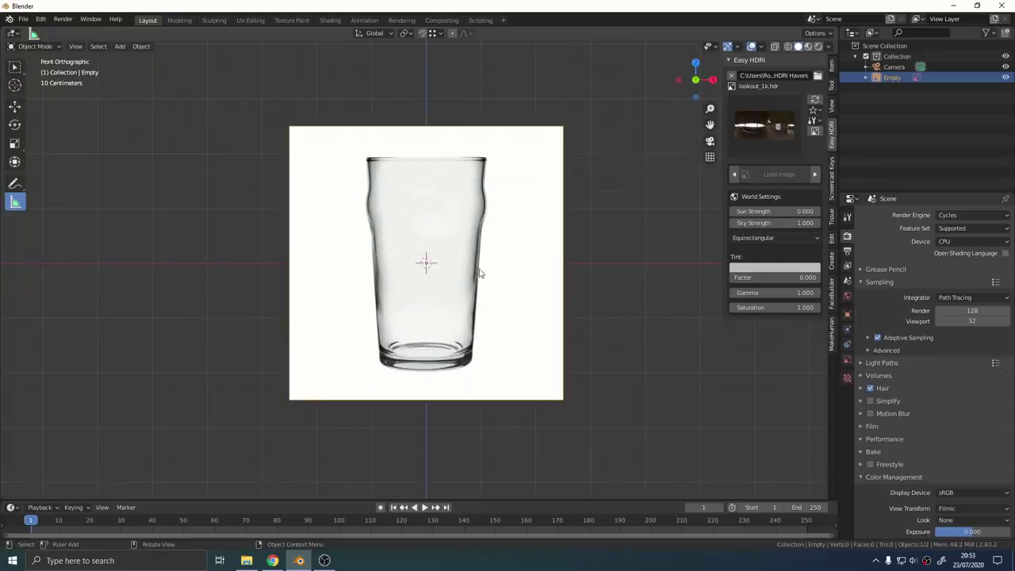
{"action": "key", "text": "s"}
{"action": "left_click", "coordinate": [446, 269]}
{"action": "scroll", "coordinate": [429, 273], "scroll_direction": "up", "scroll_amount": 12}
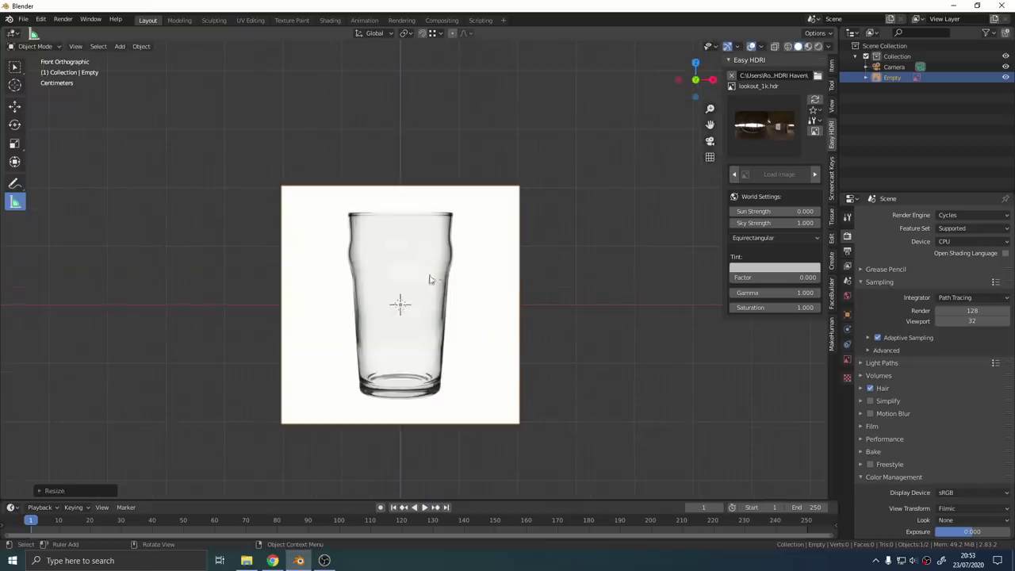
{"action": "left_click_drag", "start_coordinate": [403, 403], "coordinate": [402, 213]}
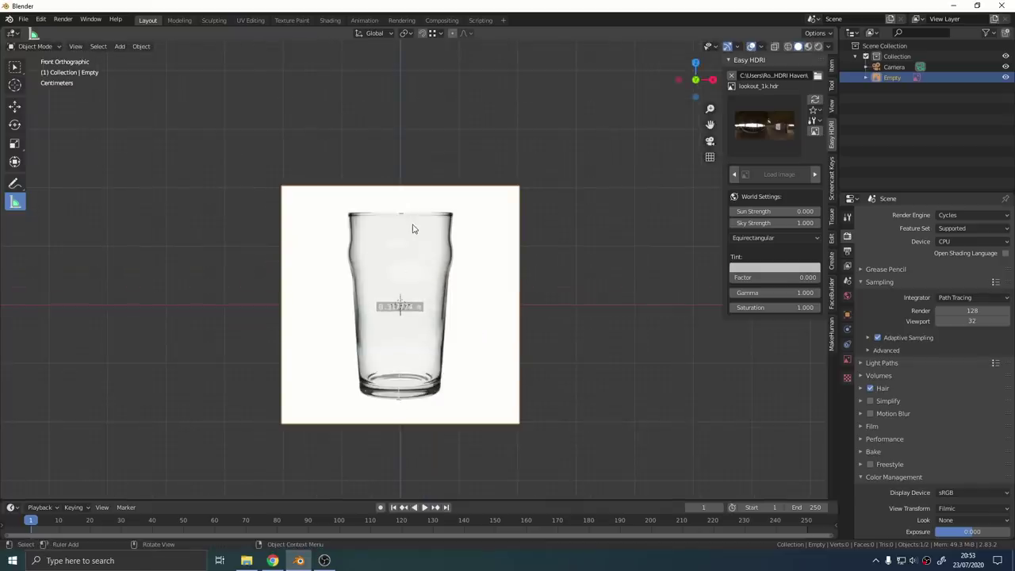
{"action": "key", "text": "s"}
Add a cylinder mesh and scale it down to roughly the width of the reference glass.
{"action": "key", "text": "shift+a"}
{"action": "mouse_move", "coordinate": [465, 262]}
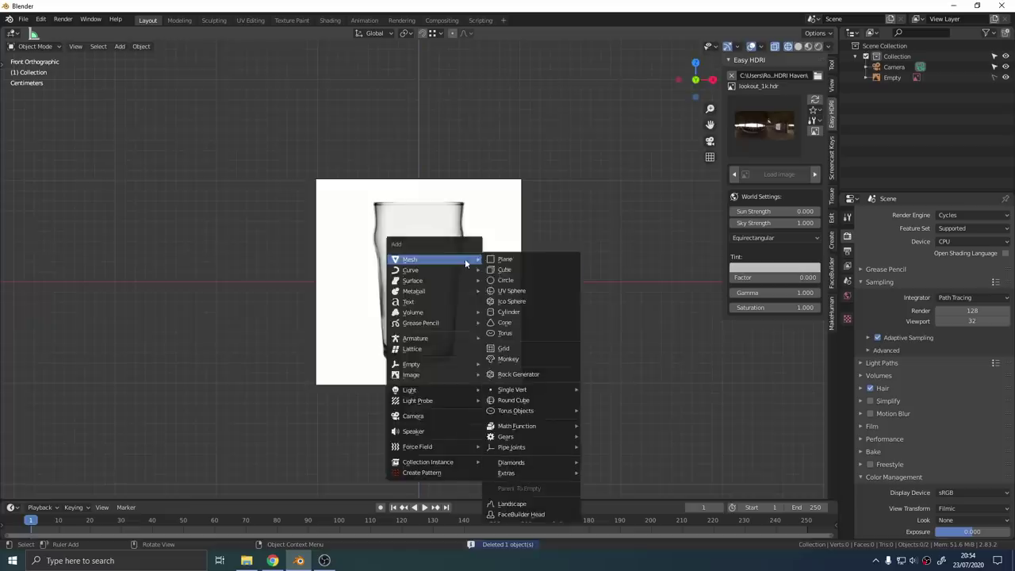
{"action": "left_click", "coordinate": [507, 313]}
{"action": "key", "text": "s"}
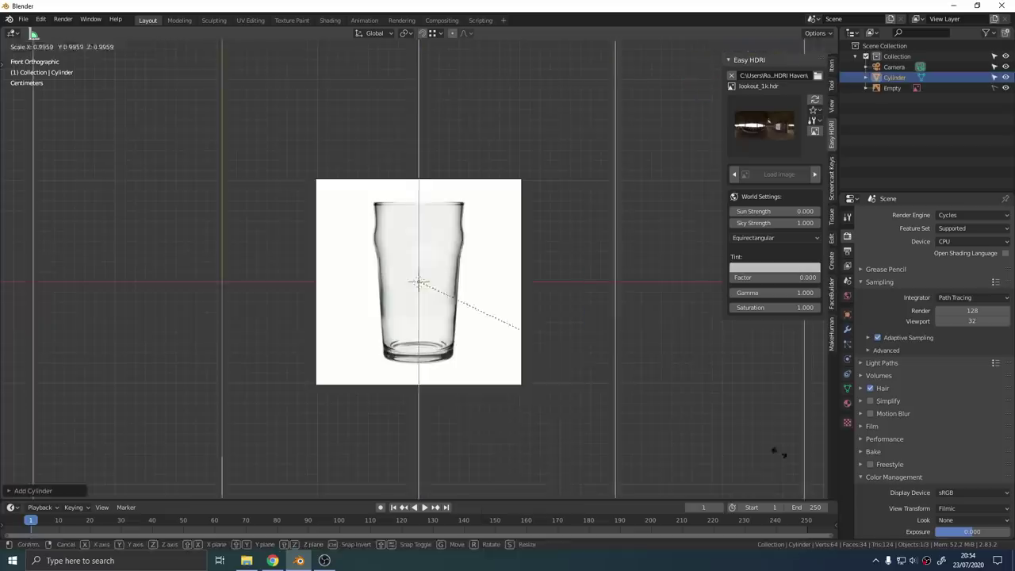
{"action": "left_click", "coordinate": [519, 325]}
{"action": "key", "text": "s"}
{"action": "left_click", "coordinate": [553, 337]}
Move the cylinder's bottom vertices straight down to the base of the reference glass.
{"action": "key", "text": "Tab"}
{"action": "left_click_drag", "start_coordinate": [362, 308], "coordinate": [478, 339]}
{"action": "key", "text": "g"}
{"action": "key", "text": "z"}
{"action": "left_click", "coordinate": [414, 374]}
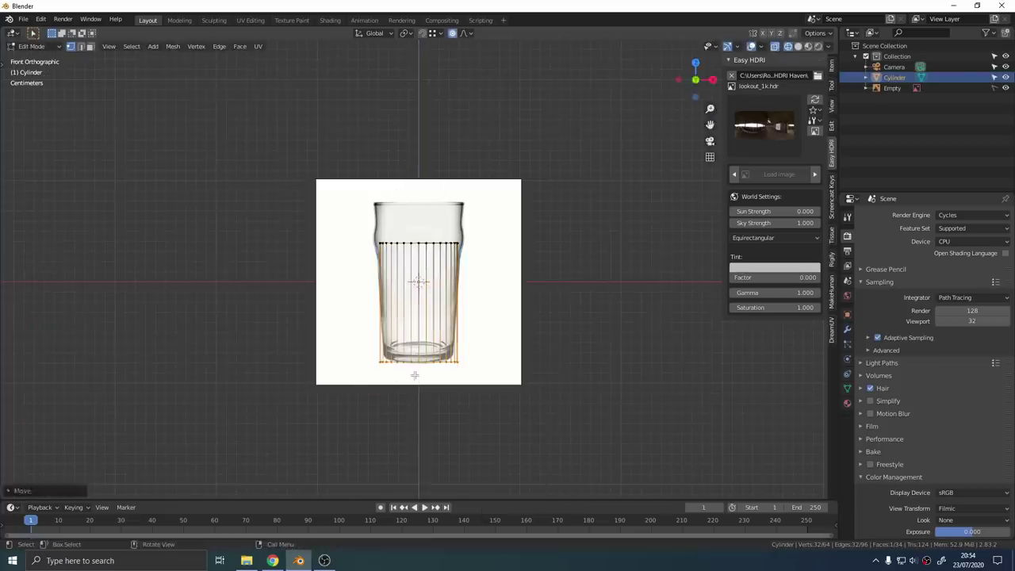
Turn off proportional editing, then lower the cylinder's top ring to the underside of the bulge and scale it to the outline.
{"action": "key", "text": "o"}
{"action": "scroll", "coordinate": [401, 252], "scroll_direction": "up", "scroll_amount": 3}
{"action": "left_click_drag", "start_coordinate": [342, 214], "coordinate": [523, 266]}
{"action": "key", "text": "g"}
{"action": "key", "text": "z"}
{"action": "left_click", "coordinate": [449, 300]}
{"action": "key", "text": "s"}
{"action": "left_click", "coordinate": [462, 301]}
Scale the bottom ring to the narrow base of the reference glass and adjust its height vertically.
{"action": "left_click_drag", "start_coordinate": [341, 408], "coordinate": [626, 464]}
{"action": "key", "text": "s"}
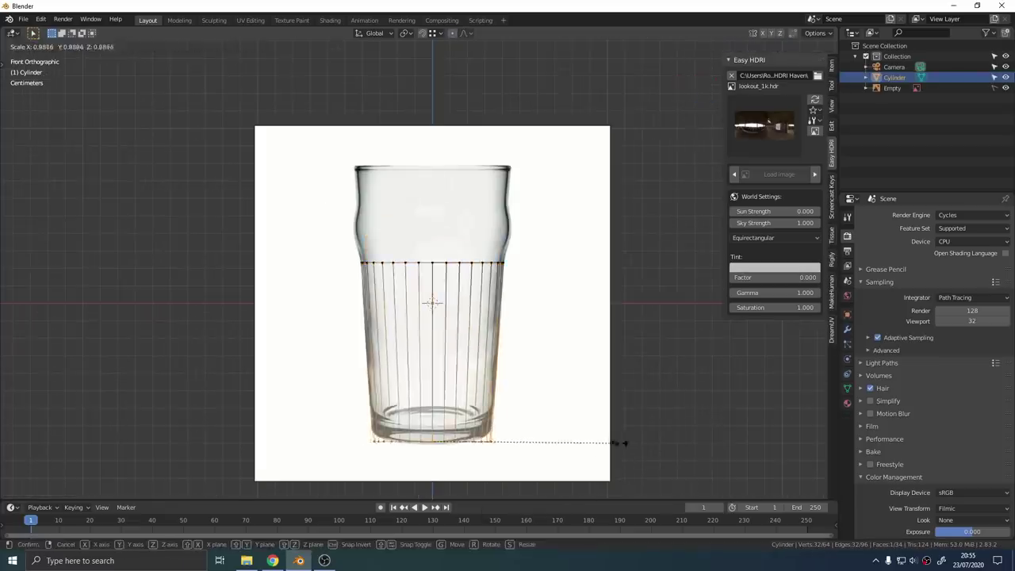
{"action": "left_click", "coordinate": [619, 443]}
{"action": "key", "text": "g"}
{"action": "key", "text": "z"}
{"action": "left_click", "coordinate": [557, 443]}
Extrude the top ring up to the upper edge of the bulge and scale it to the glass outline.
{"action": "left_click_drag", "start_coordinate": [341, 238], "coordinate": [530, 282]}
{"action": "key", "text": "e"}
{"action": "left_click", "coordinate": [473, 264]}
{"action": "key", "text": "s"}
{"action": "left_click", "coordinate": [475, 266]}
{"action": "key", "text": "g"}
{"action": "key", "text": "g"}
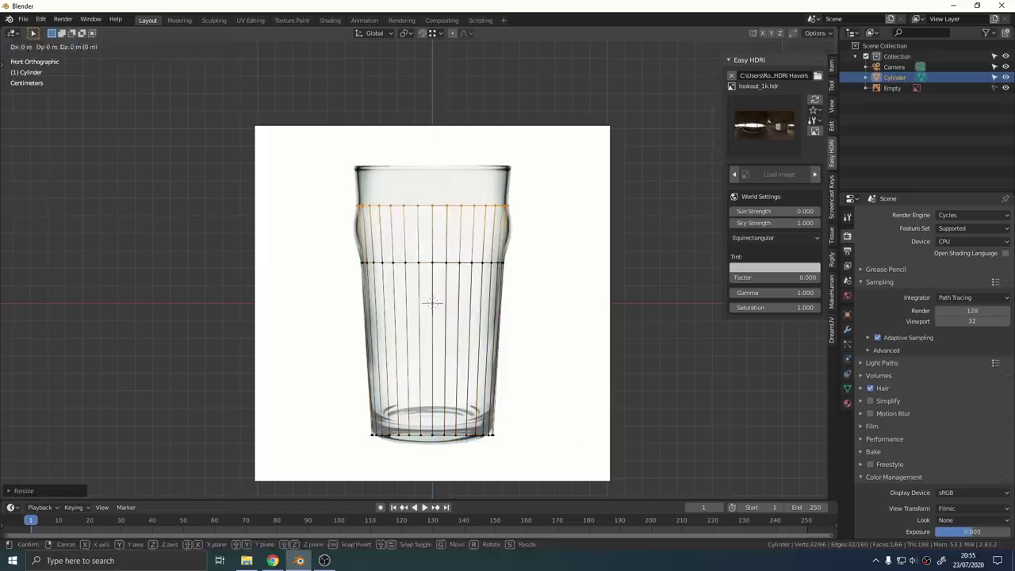
Extrude the top ring up to the rim of the reference glass and widen it to match.
{"action": "key", "text": "e"}
{"action": "left_click", "coordinate": [470, 264]}
{"action": "key", "text": "s"}
{"action": "left_click", "coordinate": [477, 269]}
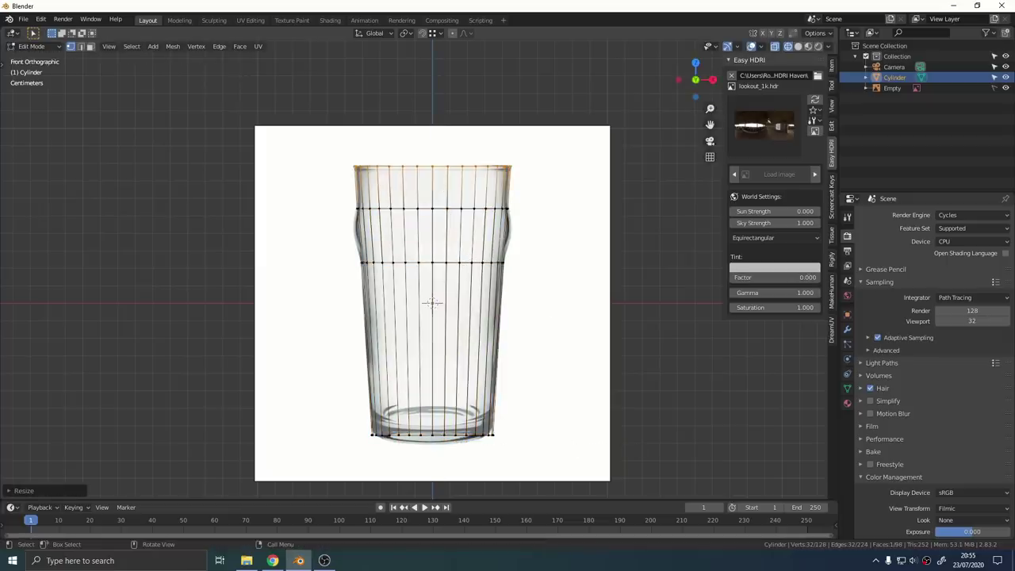
Add a loop cut halfway up the bulge section and scale it outward beyond the reference outline.
{"action": "key", "text": "ctrl+r"}
{"action": "left_click", "coordinate": [505, 229]}
{"action": "left_click", "coordinate": [539, 229]}
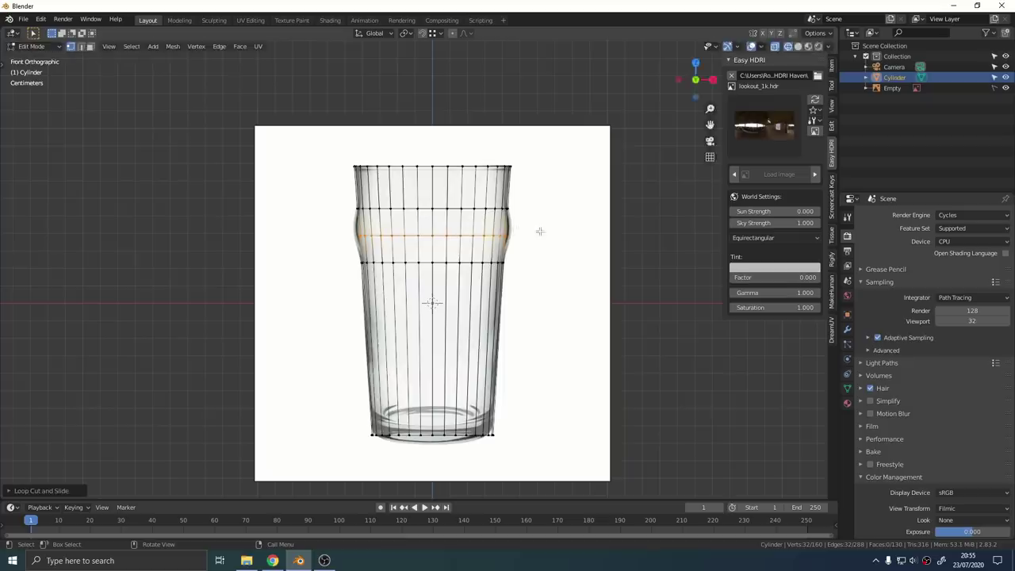
{"action": "key", "text": "s"}
{"action": "left_click", "coordinate": [534, 237]}
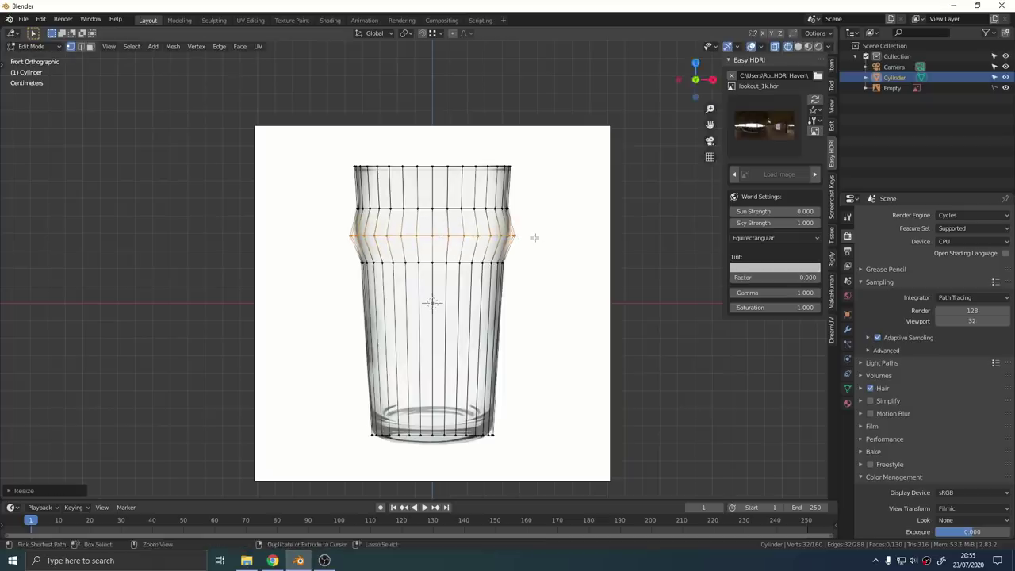
Bevel the widened bulge loop with 5 segments to form a rounded profile matching the reference.
{"action": "key", "text": "ctrl+b"}
{"action": "scroll", "coordinate": [544, 207], "scroll_direction": "up", "scroll_amount": 3}
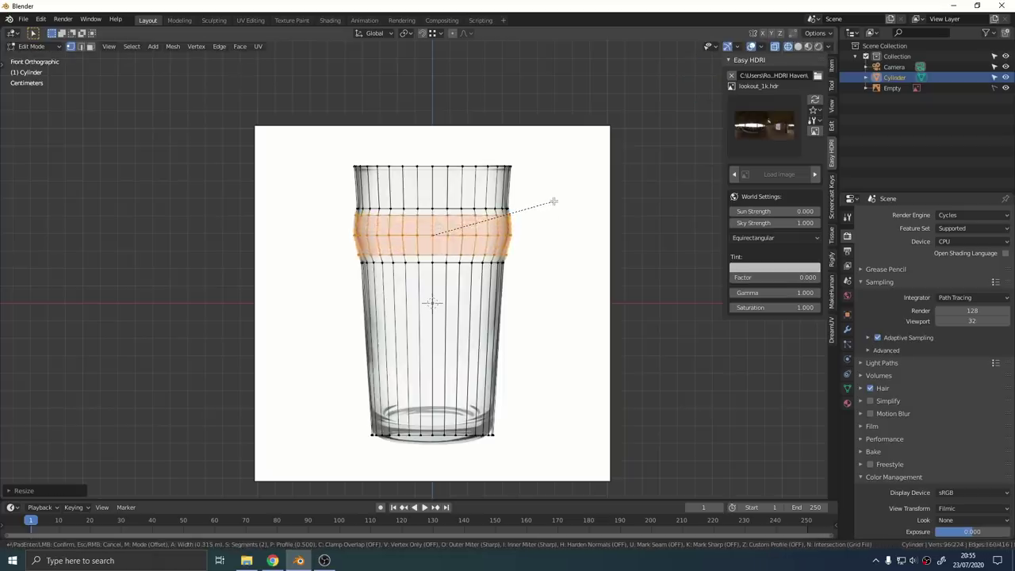
{"action": "scroll", "coordinate": [551, 198], "scroll_direction": "up", "scroll_amount": 5}
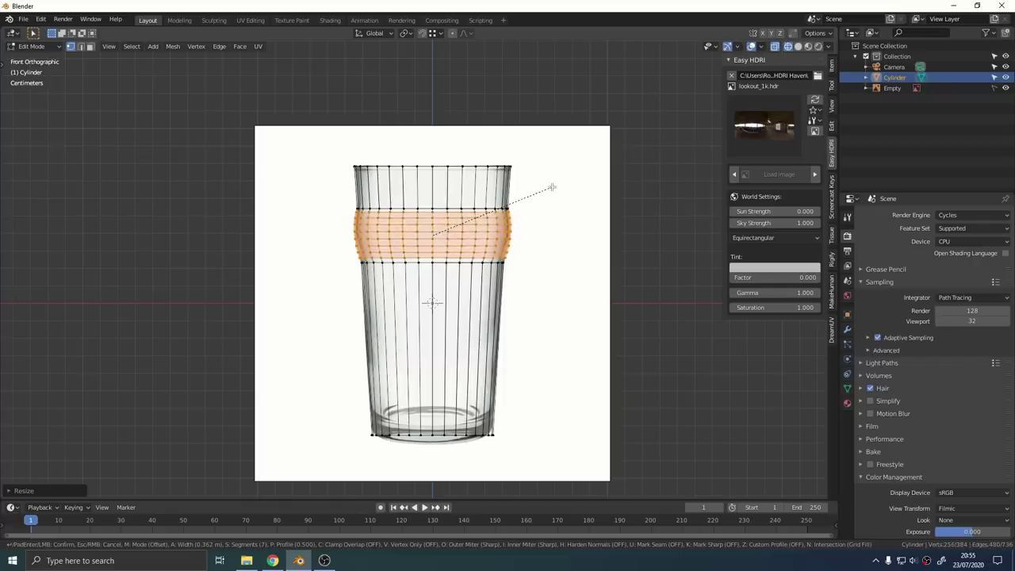
{"action": "scroll", "coordinate": [551, 187], "scroll_direction": "down", "scroll_amount": 2}
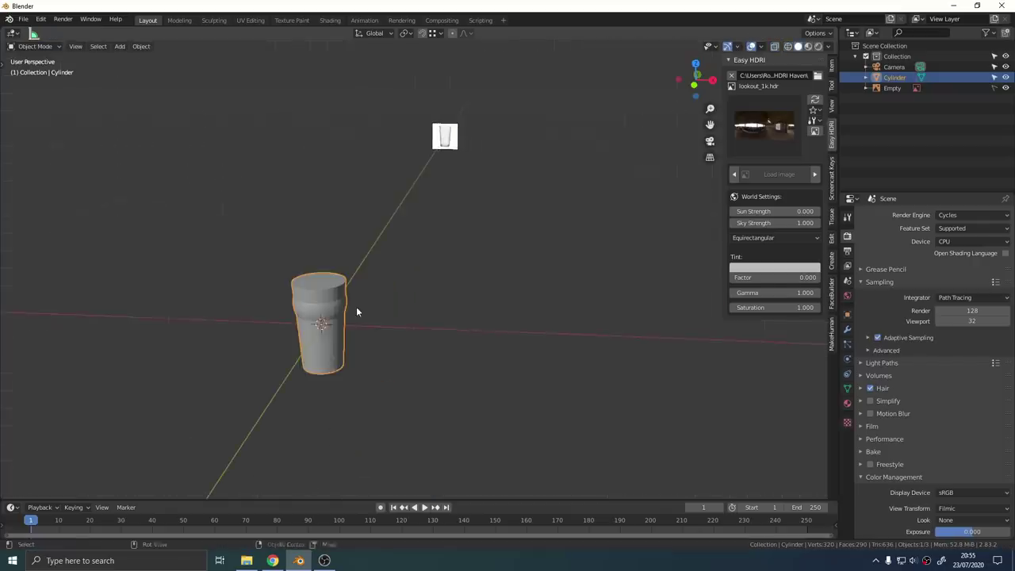
Shade the glass smooth and enable Auto Smooth for its normals at 30°.
{"action": "middle_click_drag", "start_coordinate": [356, 306], "coordinate": [311, 317]}
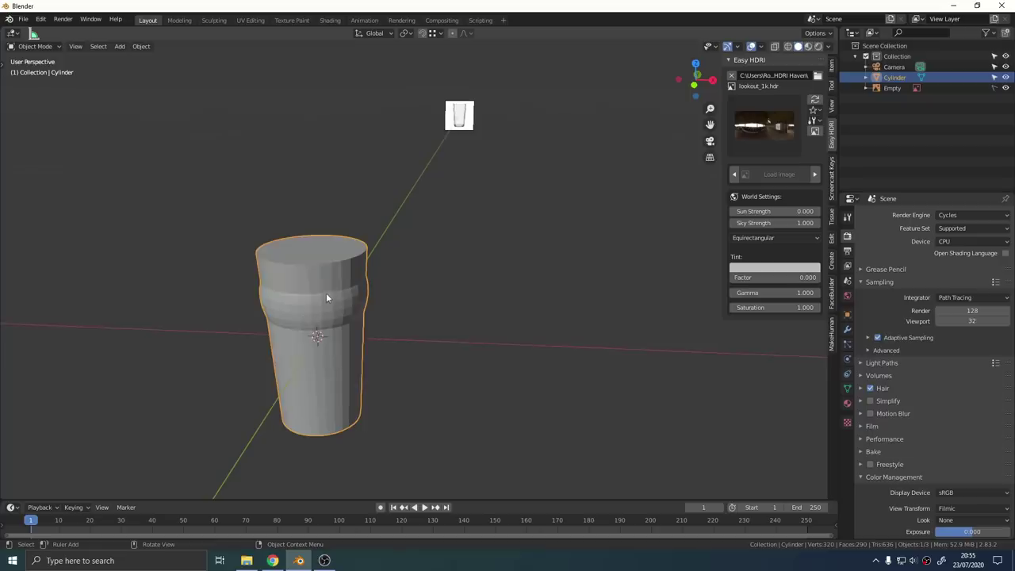
{"action": "right_click", "coordinate": [326, 292]}
{"action": "left_click", "coordinate": [307, 176]}
{"action": "middle_click_drag", "start_coordinate": [310, 237], "coordinate": [317, 285]}
{"action": "left_click", "coordinate": [848, 388]}
{"action": "left_click", "coordinate": [877, 395]}
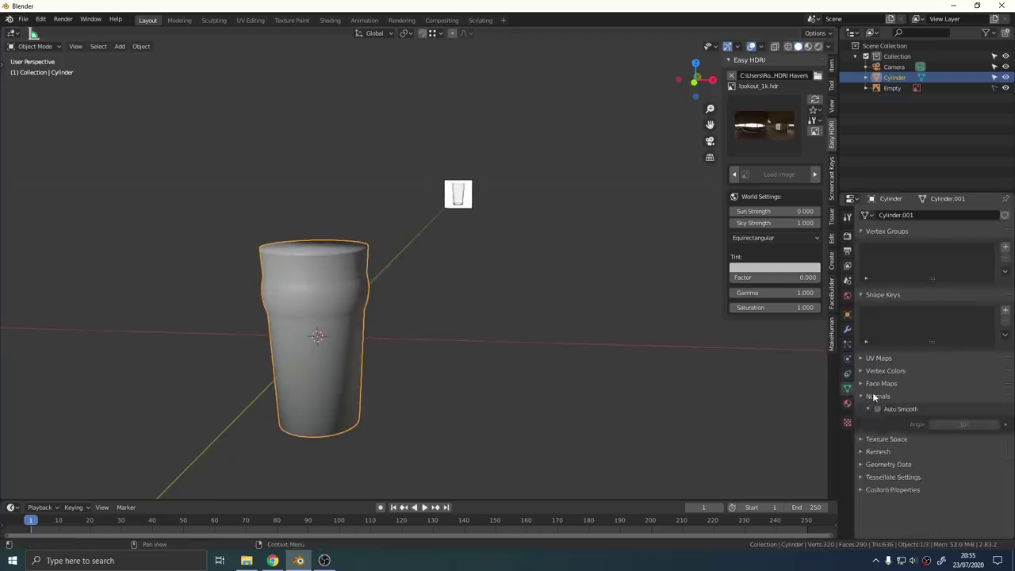
{"action": "left_click", "coordinate": [878, 410]}
Bevel the edges of the bottom face with 4 segments to round the base to the reference in wireframe view.
{"action": "middle_click_drag", "start_coordinate": [389, 400], "coordinate": [308, 402]}
{"action": "key", "text": "Tab"}
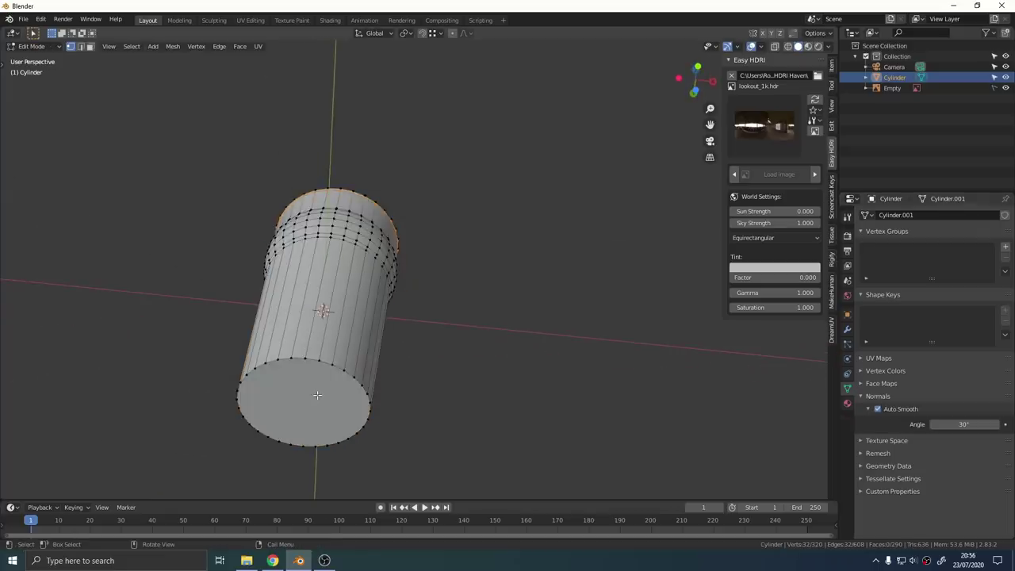
{"action": "key", "text": "3"}
{"action": "left_click", "coordinate": [324, 395]}
{"action": "key", "text": "KP_1"}
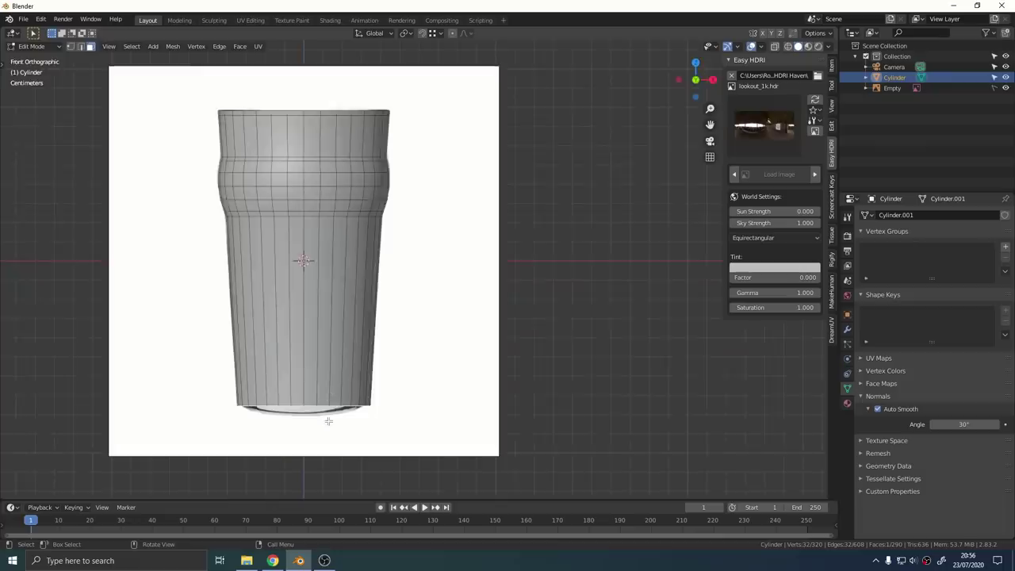
{"action": "scroll", "coordinate": [328, 421], "scroll_direction": "up", "scroll_amount": 3}
{"action": "key", "text": "z"}
{"action": "left_click", "coordinate": [336, 410]}
{"action": "key", "text": "ctrl+b"}
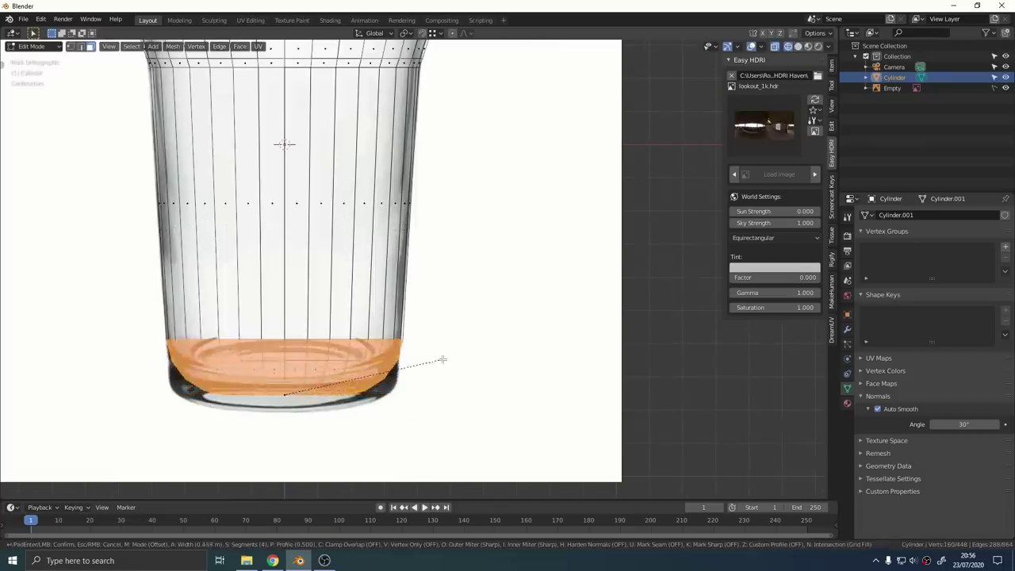
{"action": "left_click", "coordinate": [408, 397]}
Delete the top face of the glass to open it up, and return to Object Mode.
{"action": "key", "text": "shift+z"}
{"action": "scroll", "coordinate": [432, 381], "scroll_direction": "down", "scroll_amount": 4}
{"action": "middle_click_drag", "start_coordinate": [424, 361], "coordinate": [424, 274]}
{"action": "left_click", "coordinate": [366, 230]}
{"action": "key", "text": "x"}
{"action": "left_click", "coordinate": [444, 319]}
{"action": "scroll", "coordinate": [387, 262], "scroll_direction": "up", "scroll_amount": 2}
{"action": "scroll", "coordinate": [425, 276], "scroll_direction": "down", "scroll_amount": 1}
{"action": "key", "text": "Tab"}
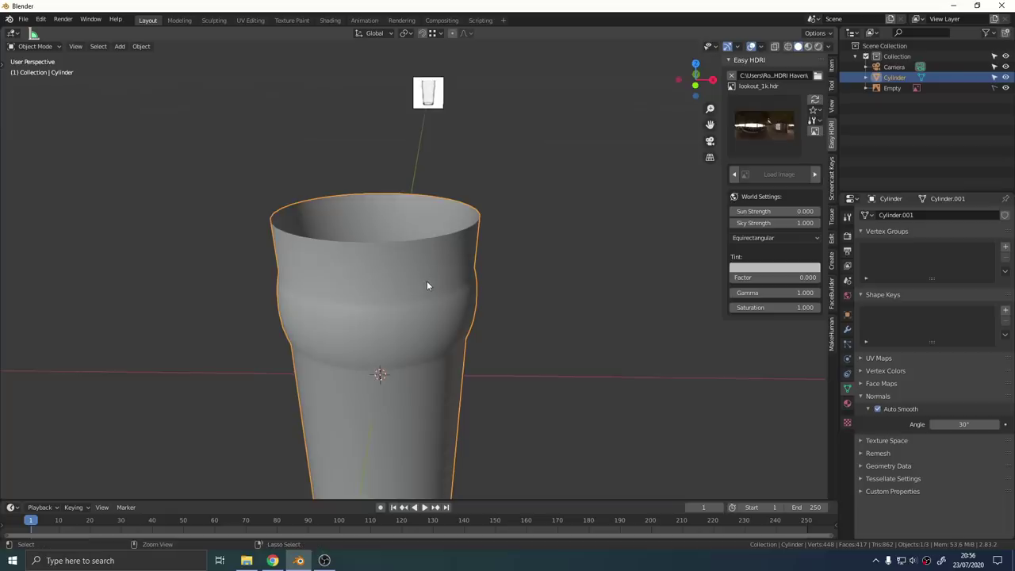
Add a Solidify modifier with a thickness of 0.015 m to the glass and apply it.
{"action": "left_click", "coordinate": [846, 329]}
{"action": "left_click", "coordinate": [925, 215]}
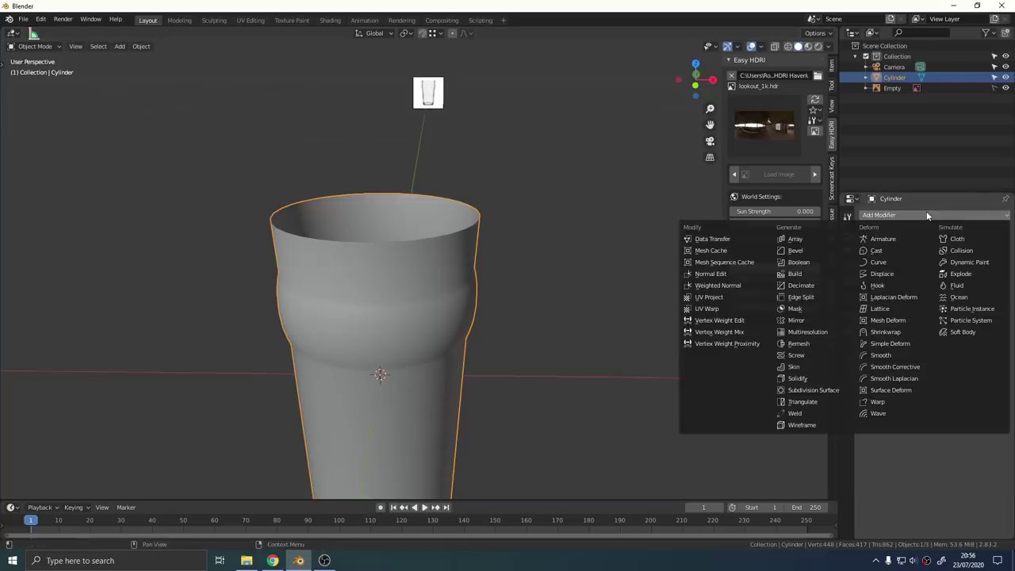
{"action": "left_click", "coordinate": [814, 377]}
{"action": "middle_click_drag", "start_coordinate": [496, 219], "coordinate": [497, 240]}
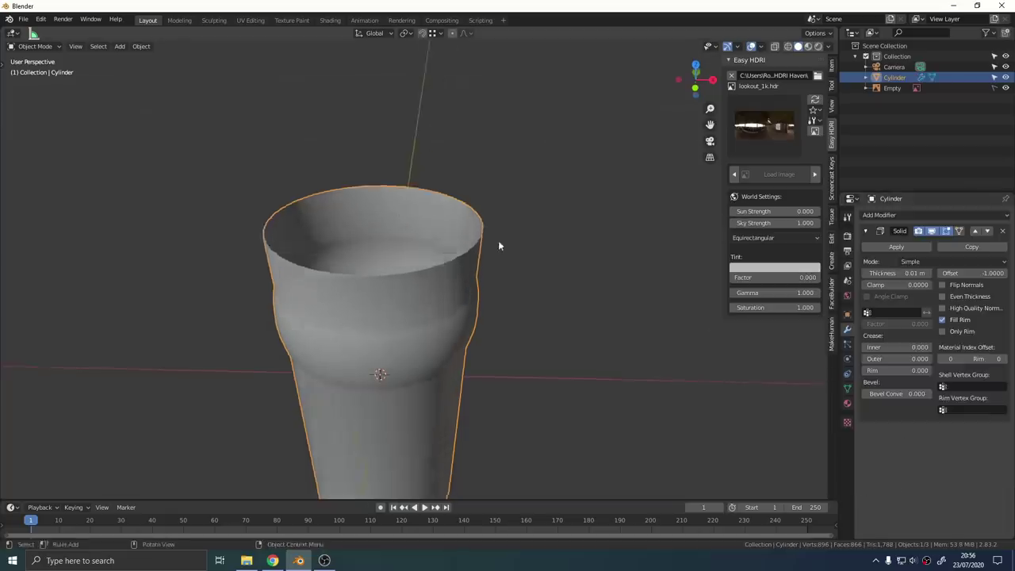
{"action": "scroll", "coordinate": [497, 242], "scroll_direction": "up", "scroll_amount": 3}
{"action": "mouse_move", "coordinate": [904, 272]}
{"action": "left_mouse_down"}
{"action": "mouse_move", "coordinate": [947, 273]}
{"action": "mouse_move", "coordinate": [913, 273]}
{"action": "left_mouse_up"}
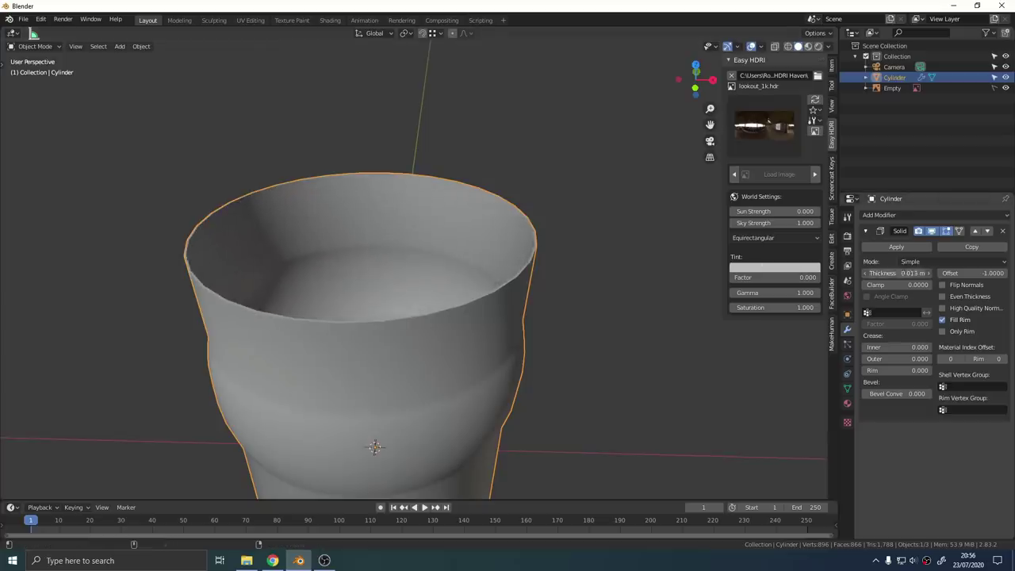
{"action": "key", "text": "Return"}
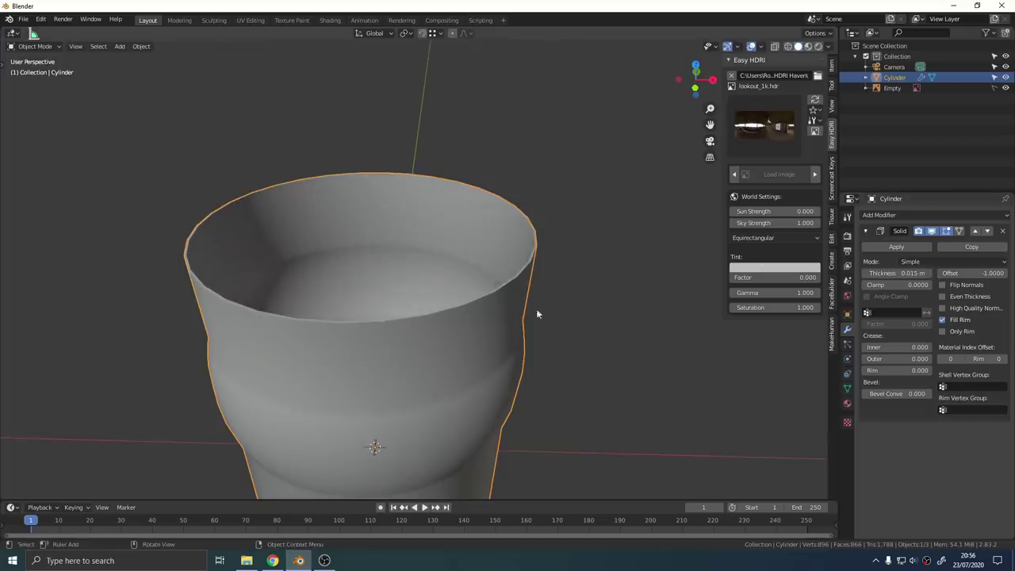
{"action": "scroll", "coordinate": [507, 311], "scroll_direction": "down", "scroll_amount": 1}
{"action": "left_click", "coordinate": [890, 247]}
Raise the inner bottom face of the glass along Z with proportional editing, working in front wireframe view, to thicken the base.
{"action": "scroll", "coordinate": [475, 363], "scroll_direction": "down", "scroll_amount": 4}
{"action": "middle_click_drag", "start_coordinate": [476, 362], "coordinate": [442, 361], "text": "shift"}
{"action": "key", "text": "Tab"}
{"action": "left_click", "coordinate": [445, 359]}
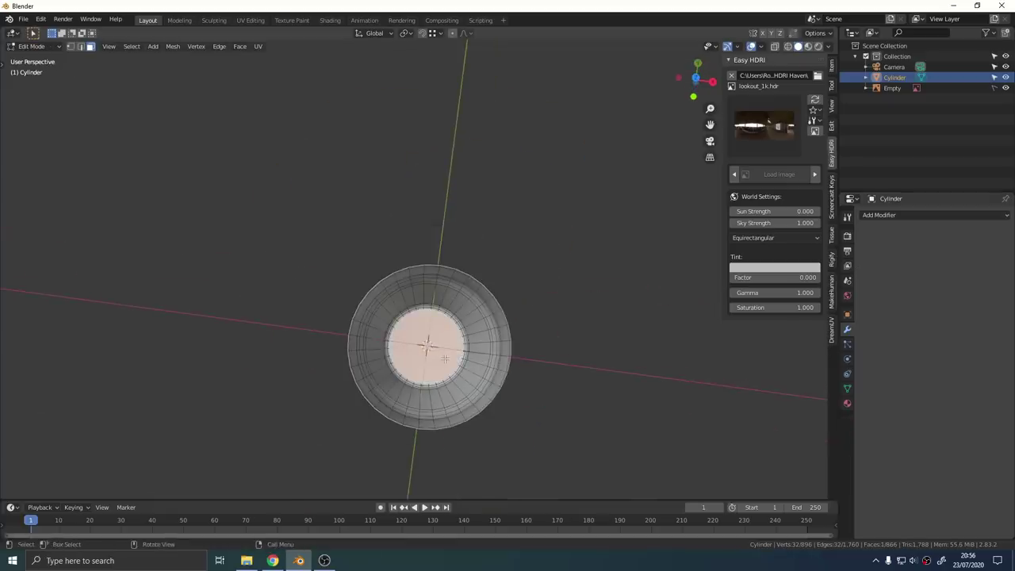
{"action": "key", "text": "KP_1"}
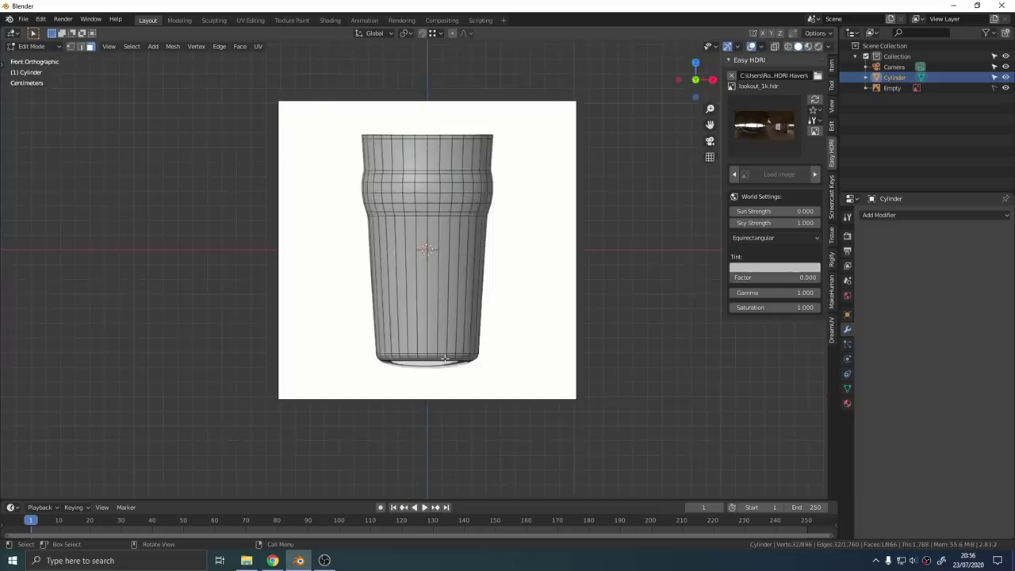
{"action": "scroll", "coordinate": [444, 359], "scroll_direction": "up", "scroll_amount": 3}
{"action": "key", "text": "z"}
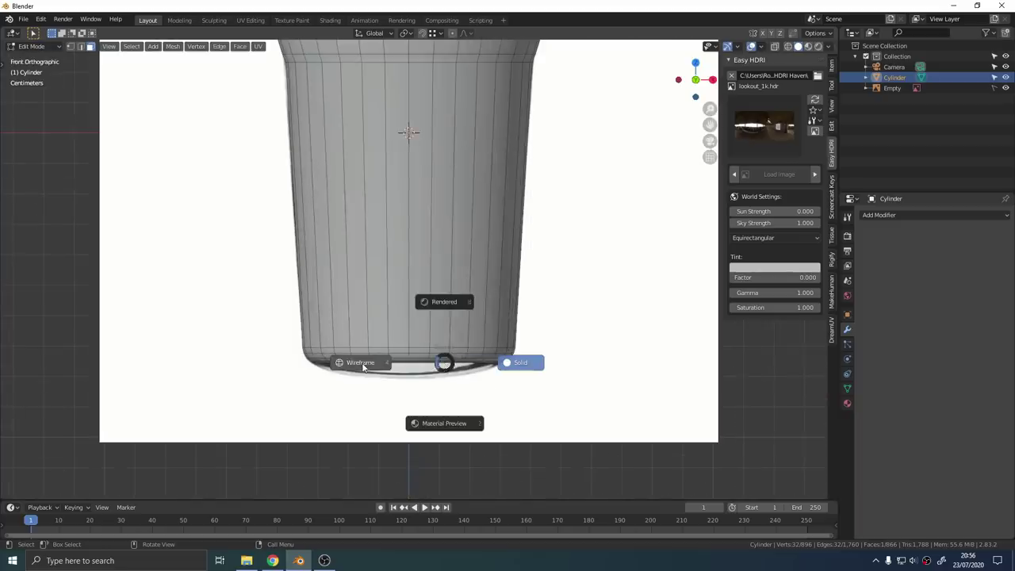
{"action": "left_click", "coordinate": [360, 362]}
{"action": "scroll", "coordinate": [372, 373], "scroll_direction": "up", "scroll_amount": 2}
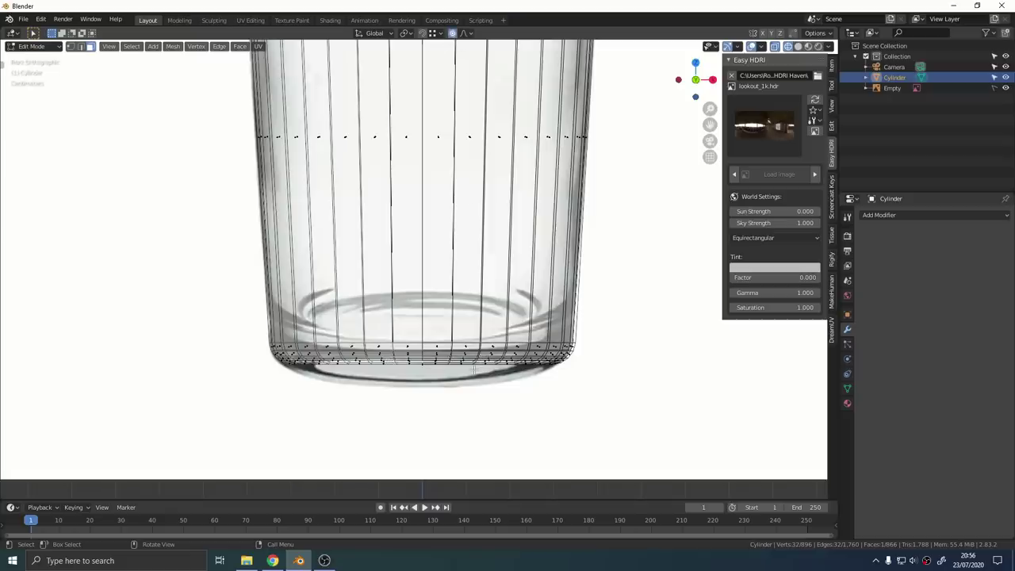
{"action": "key", "text": "g"}
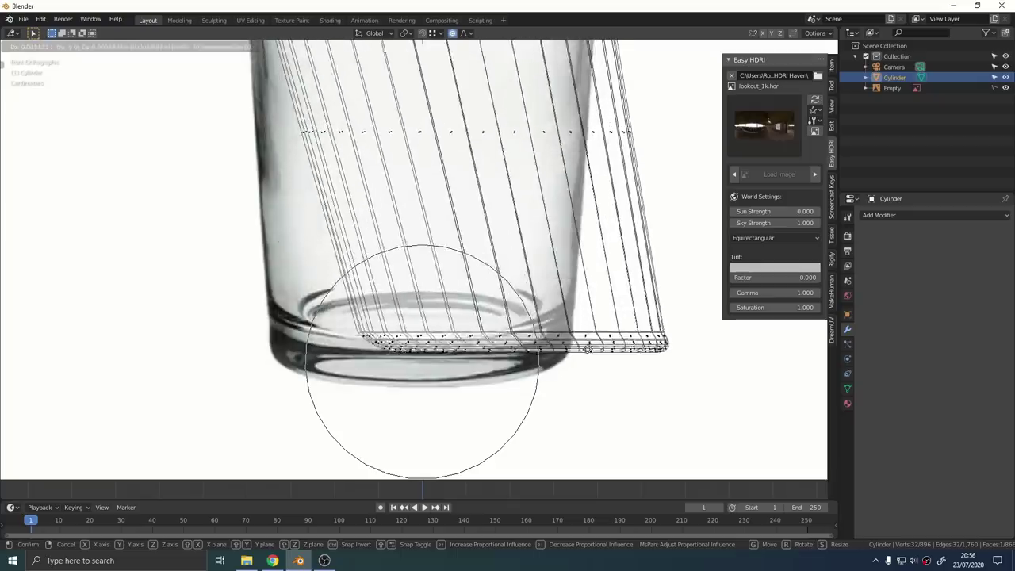
{"action": "key", "text": "Escape"}
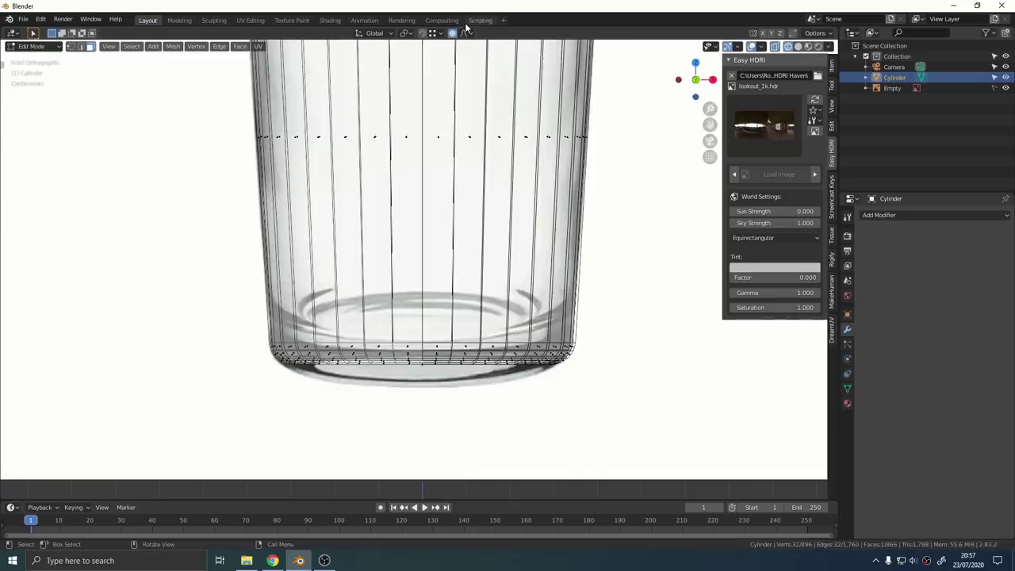
{"action": "left_click", "coordinate": [467, 35]}
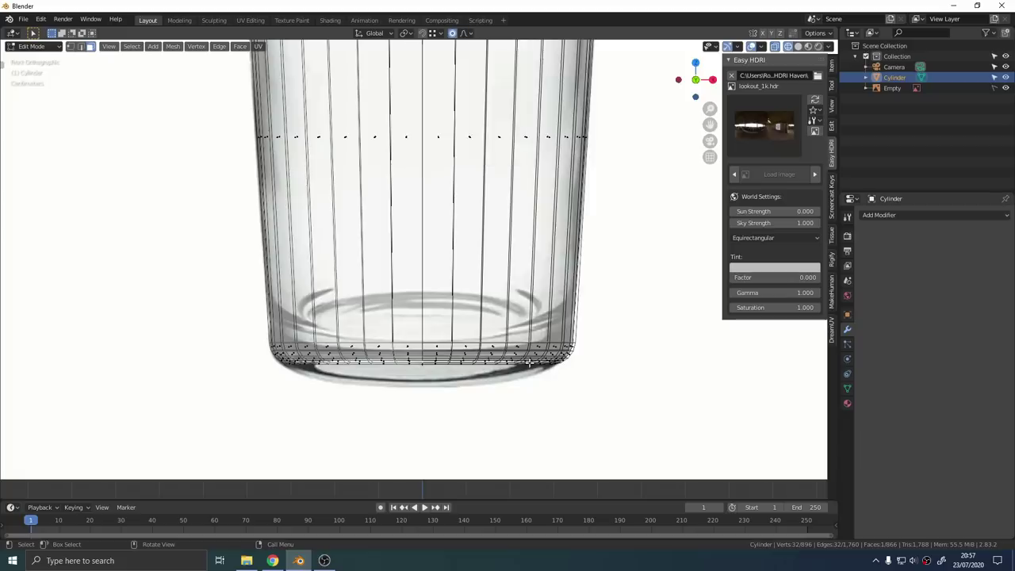
{"action": "key", "text": "g"}
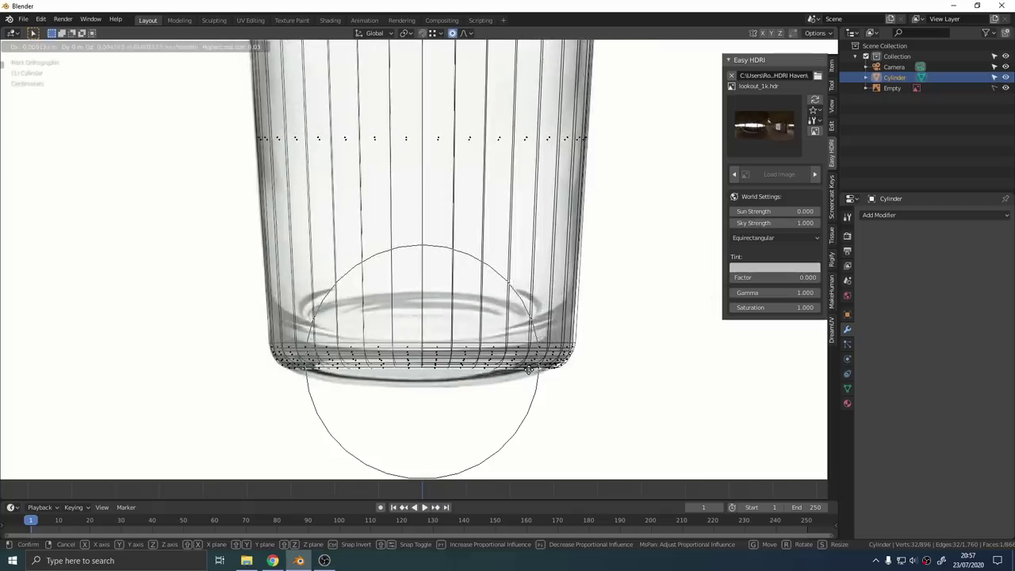
{"action": "key", "text": "z"}
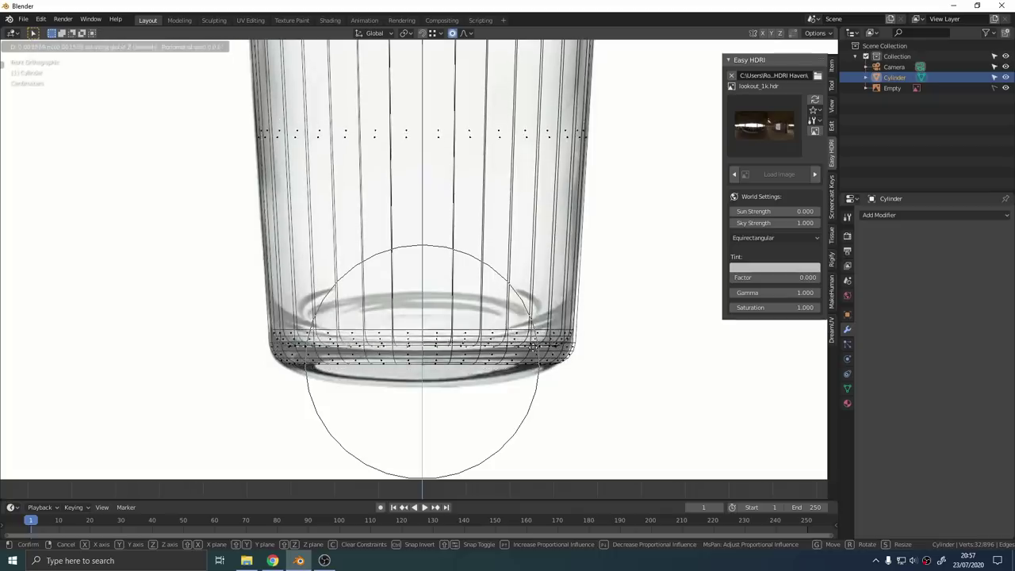
Add a Subdivision Surface modifier to the glass and show its profile over the reference in front wireframe view.
{"action": "left_click", "coordinate": [896, 214]}
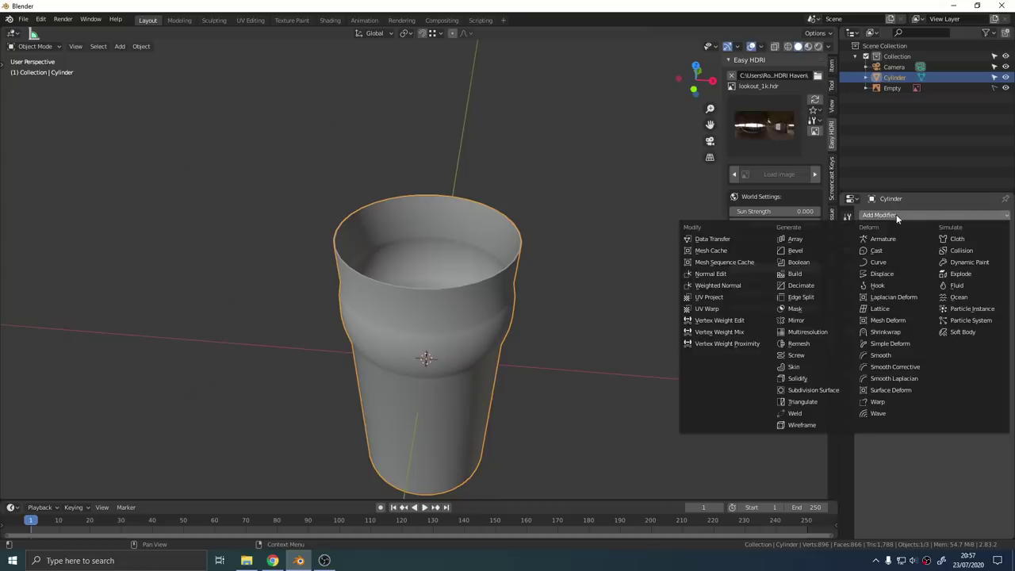
{"action": "left_click", "coordinate": [817, 387]}
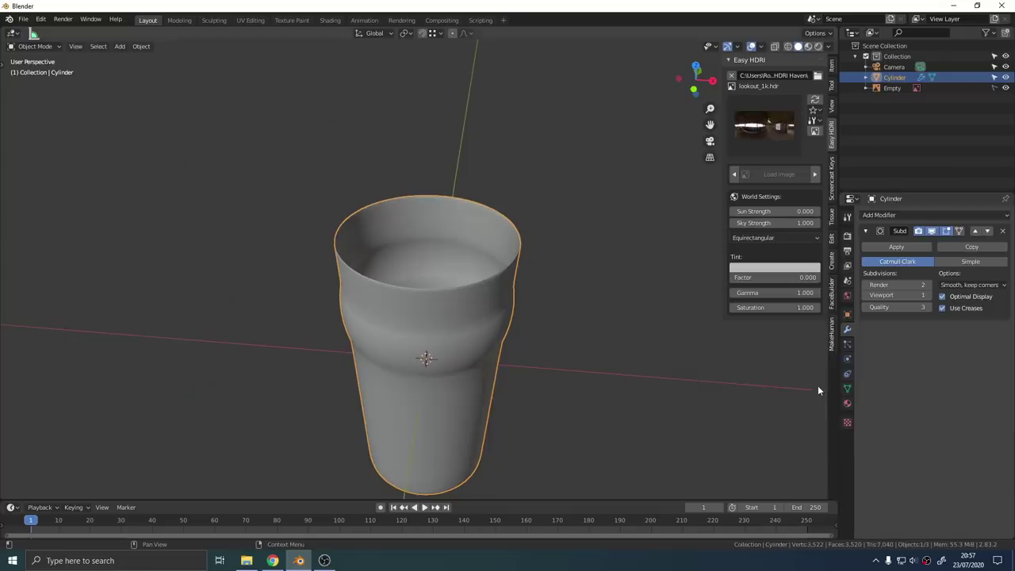
{"action": "middle_click_drag", "start_coordinate": [448, 359], "coordinate": [452, 311]}
{"action": "key", "text": "KP_1"}
{"action": "scroll", "coordinate": [464, 215], "scroll_direction": "up", "scroll_amount": 3}
{"action": "key", "text": "z"}
{"action": "left_click", "coordinate": [398, 230]}
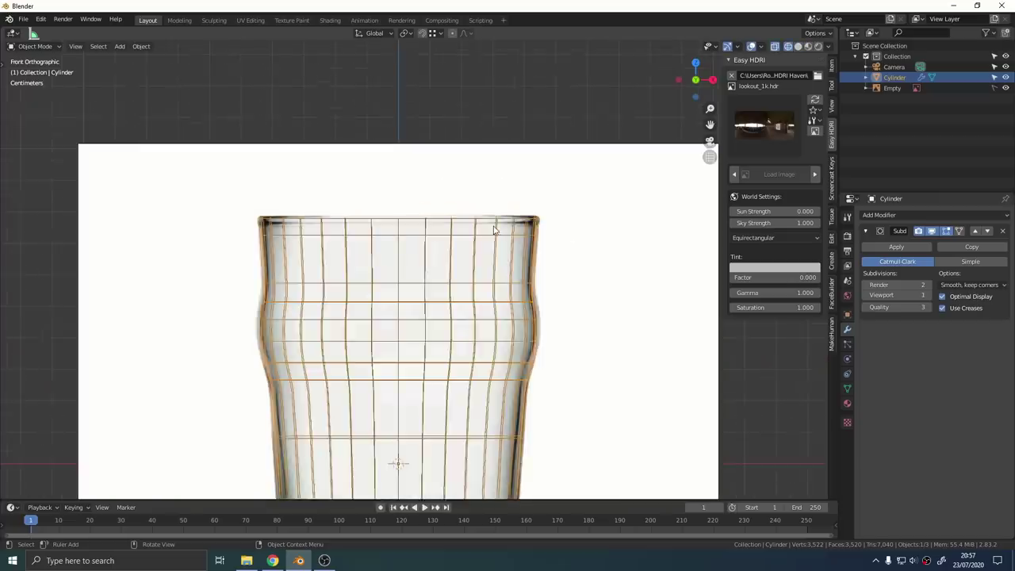
Turn off proportional editing and slide the outer edge loop below the rim up closer to the rim.
{"action": "scroll", "coordinate": [493, 228], "scroll_direction": "up", "scroll_amount": 3}
{"action": "key", "text": "Tab"}
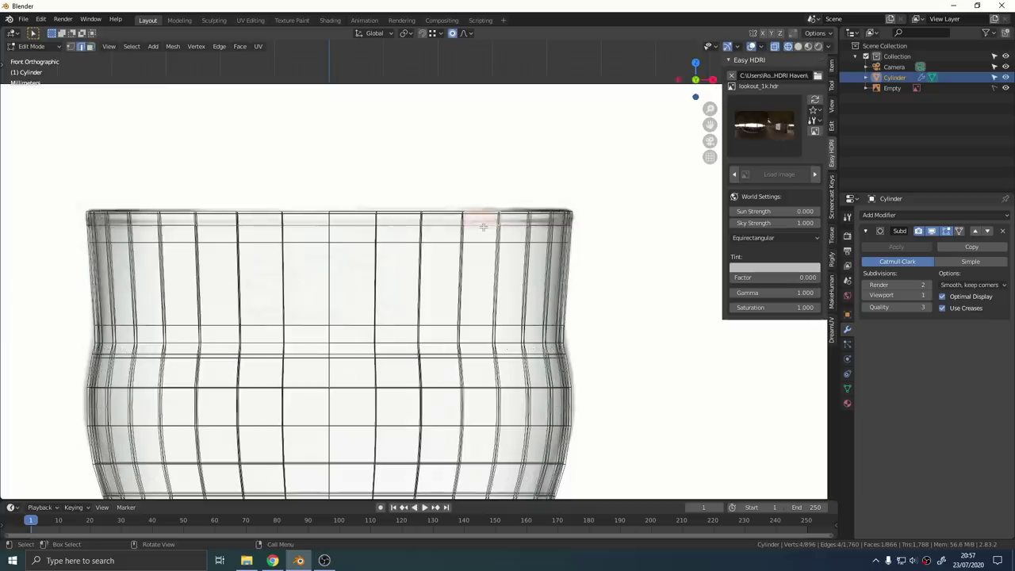
{"action": "left_click", "coordinate": [483, 226], "text": "alt"}
{"action": "scroll", "coordinate": [483, 227], "scroll_direction": "up", "scroll_amount": 2}
{"action": "key", "text": "g"}
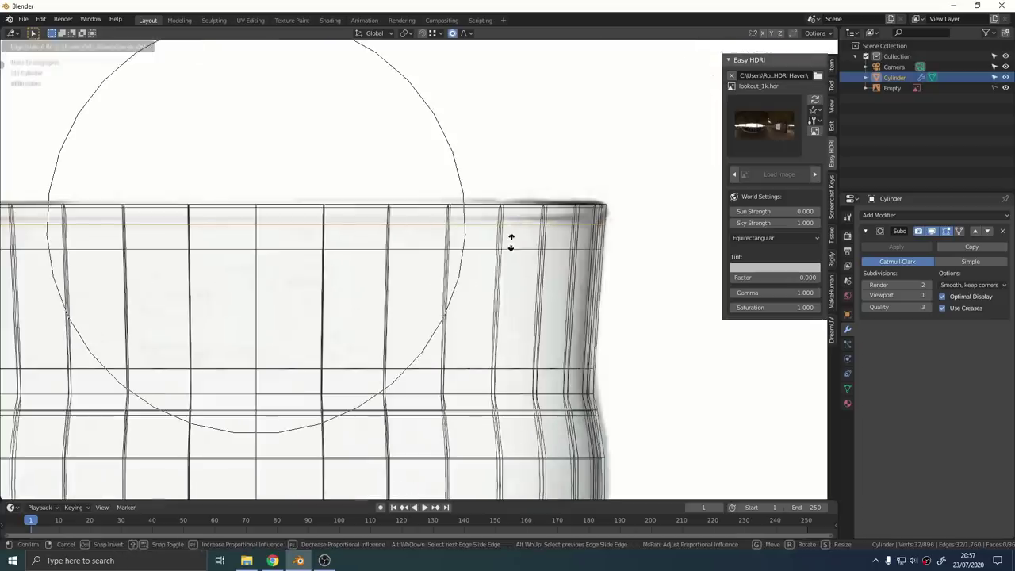
{"action": "right_click", "coordinate": [512, 239]}
{"action": "key", "text": "o"}
{"action": "key", "text": "g"}
{"action": "key", "text": "g"}
{"action": "left_click", "coordinate": [511, 232]}
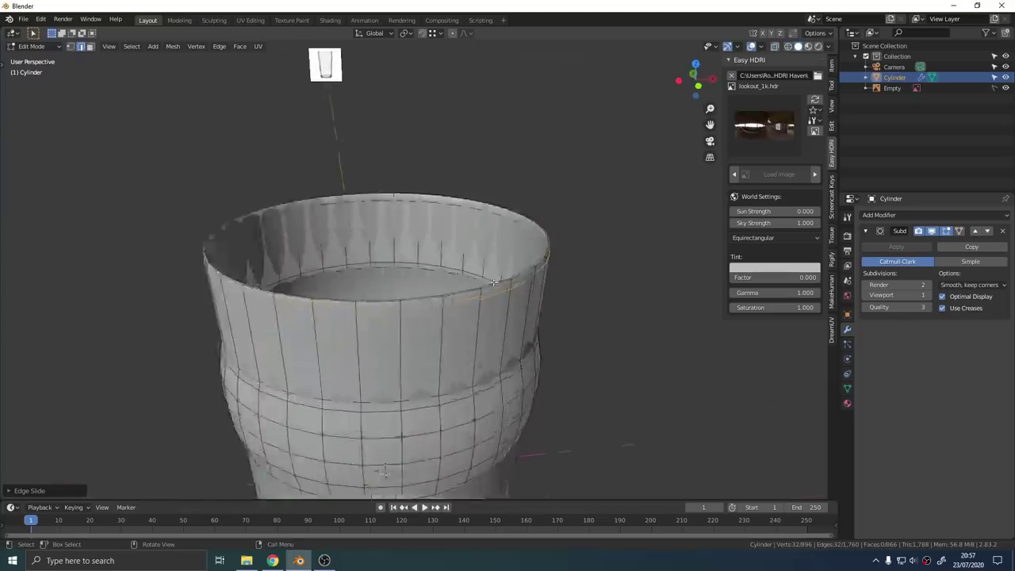
Extrude the narrow ring of outer faces at the rim slightly outward along its normals to form a lip.
{"action": "left_click", "coordinate": [479, 297]}
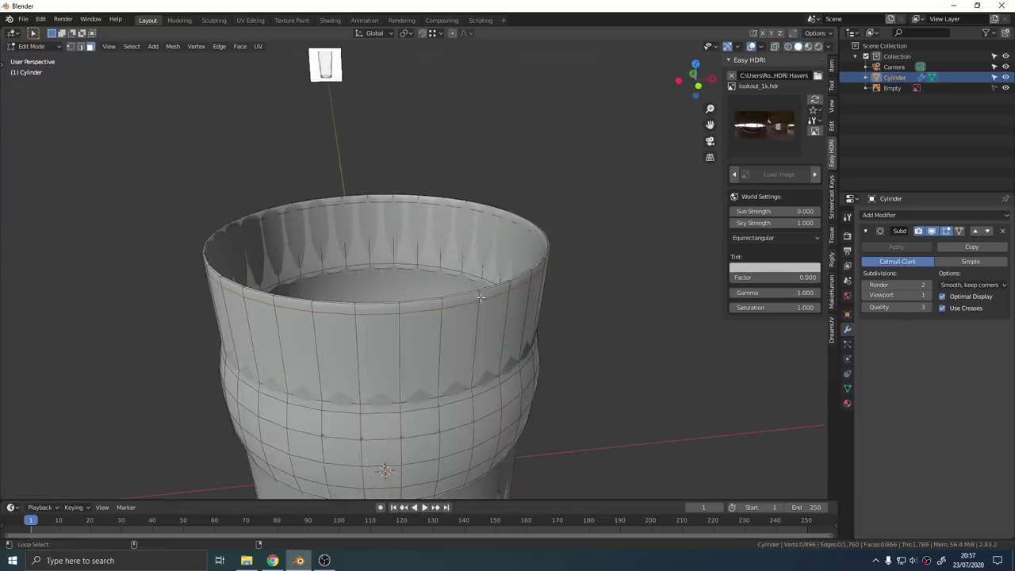
{"action": "left_click", "coordinate": [479, 296], "text": "alt"}
{"action": "key", "text": "KP_1"}
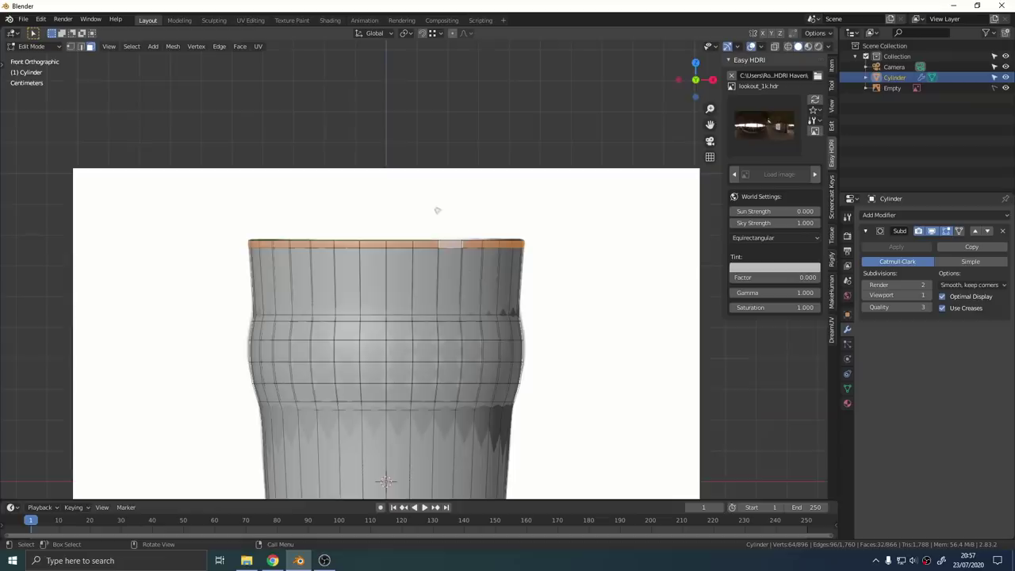
{"action": "key", "text": "alt+e"}
{"action": "left_click", "coordinate": [476, 296]}
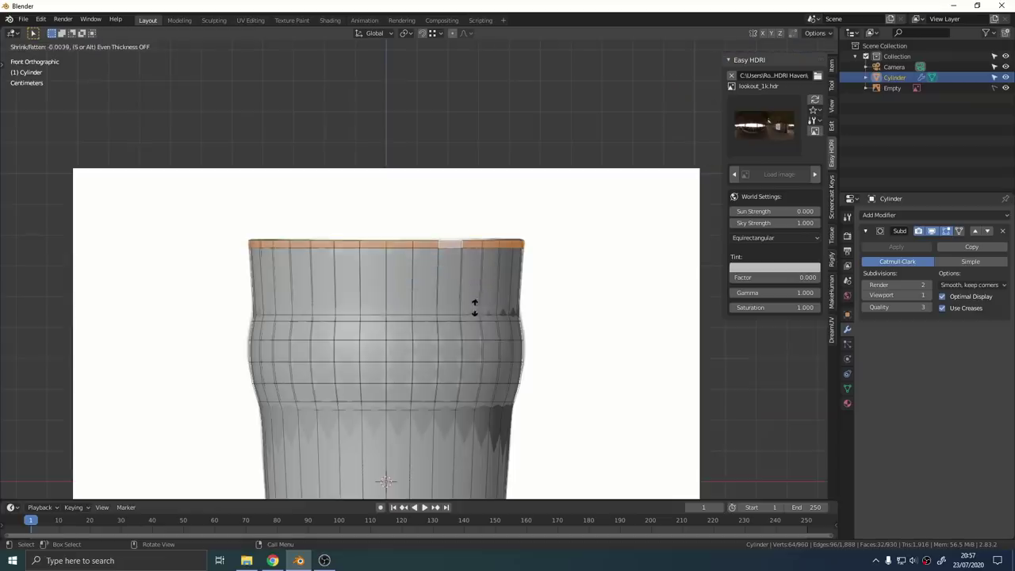
{"action": "left_click", "coordinate": [414, 260]}
Insert an edge loop around the outer wall and slide it close beneath the extruded lip.
{"action": "scroll", "coordinate": [452, 266], "scroll_direction": "up", "scroll_amount": 2}
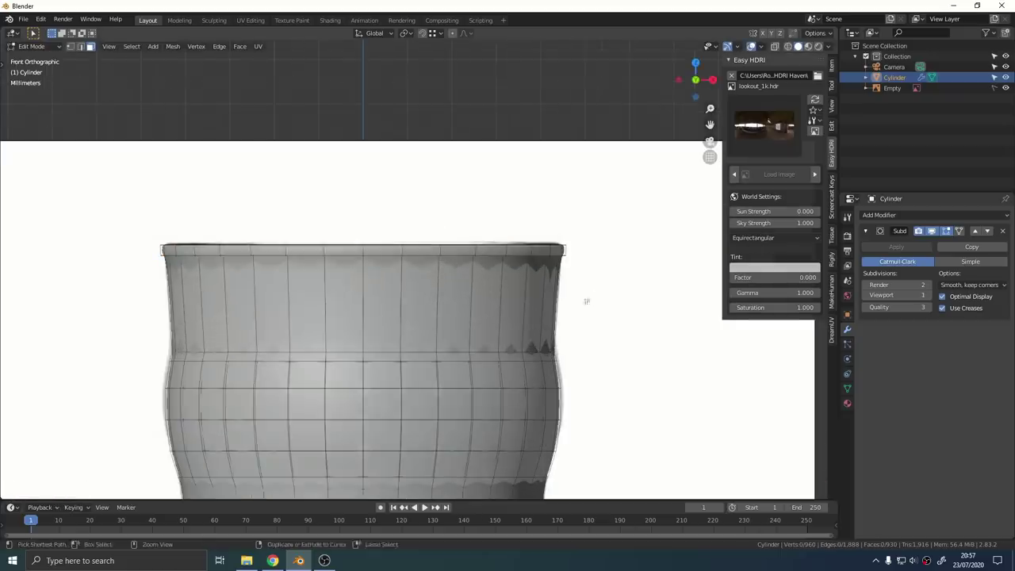
{"action": "key", "text": "ctrl+r"}
{"action": "left_click", "coordinate": [528, 289]}
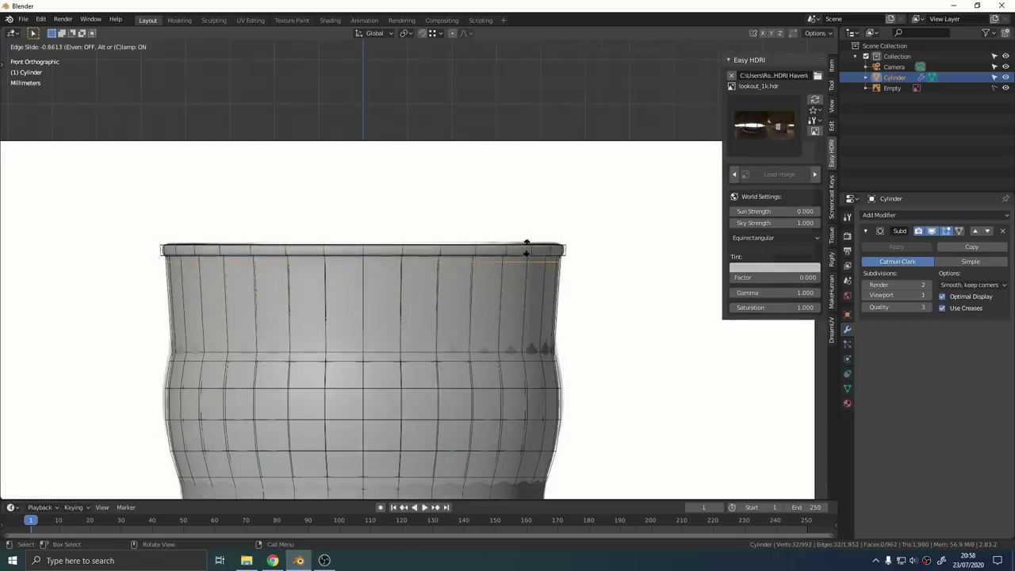
{"action": "left_click", "coordinate": [526, 248]}
Return to Object Mode and apply the Subdivision Surface modifier to the glass.
{"action": "key", "text": "Tab"}
{"action": "middle_click_drag", "start_coordinate": [518, 281], "coordinate": [426, 374]}
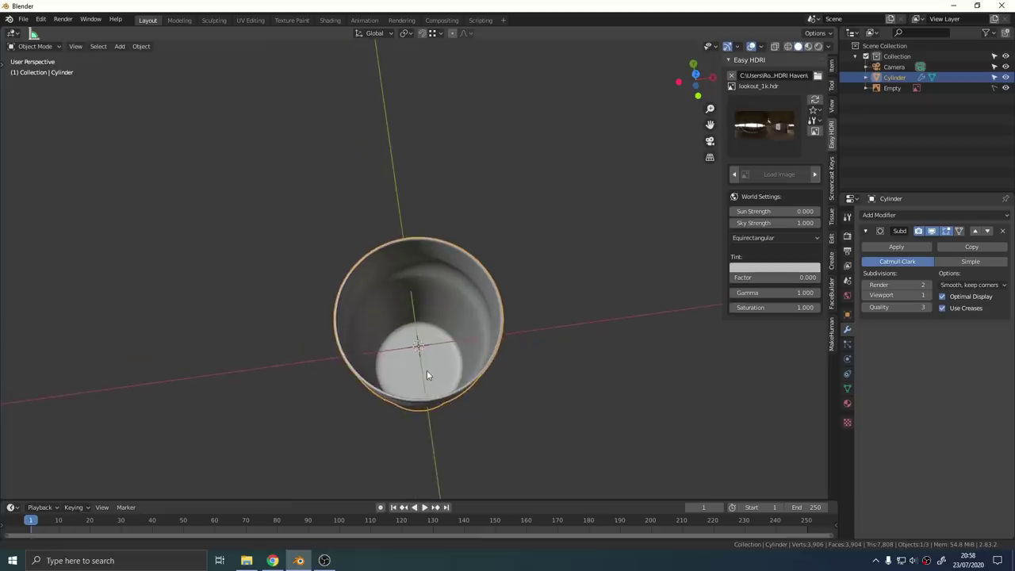
{"action": "left_click", "coordinate": [895, 246]}
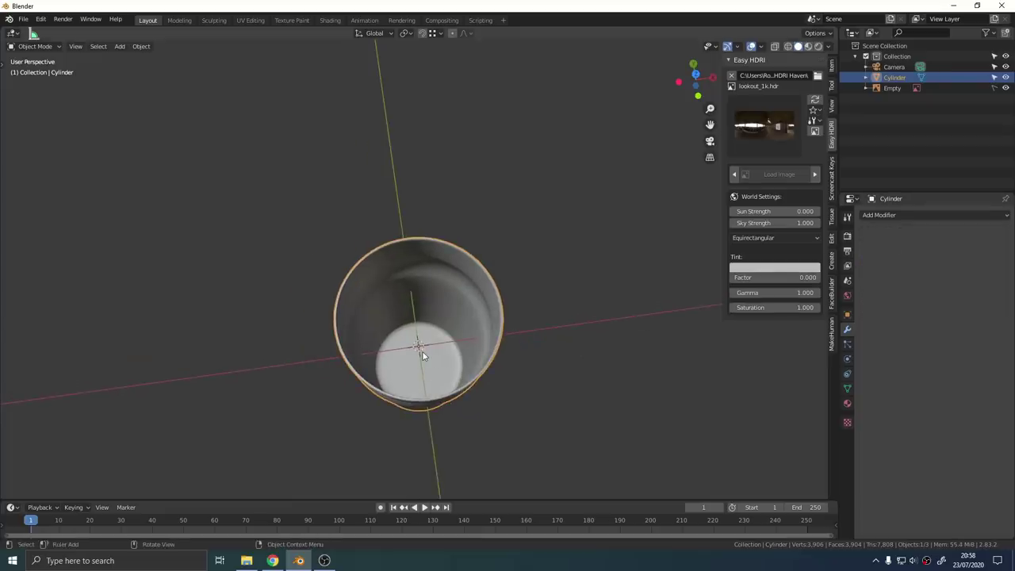
Select the central faces of the inner floor in Edit Mode and show the glass in front wireframe view.
{"action": "scroll", "coordinate": [427, 365], "scroll_direction": "up", "scroll_amount": 3}
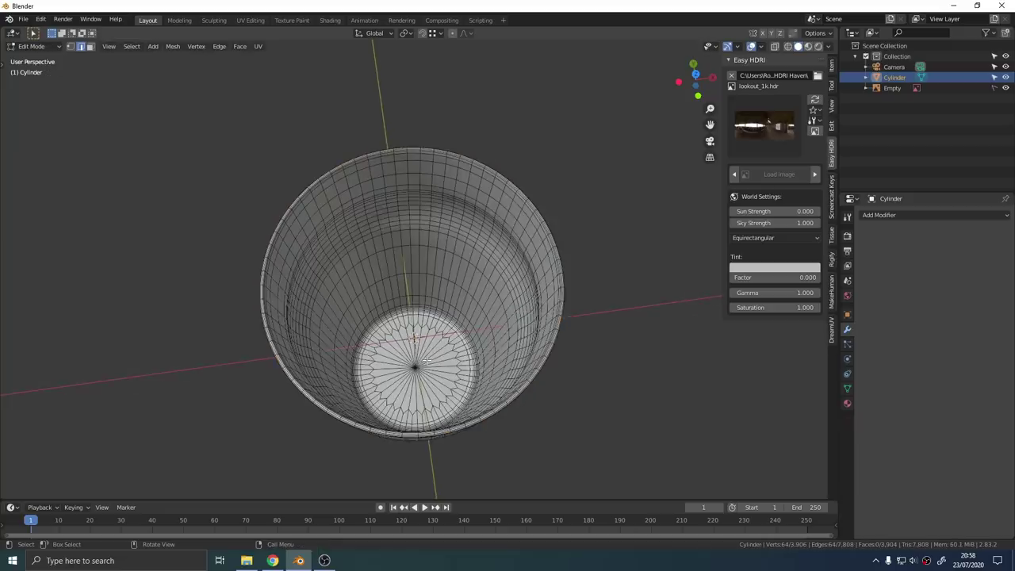
{"action": "key", "text": "3"}
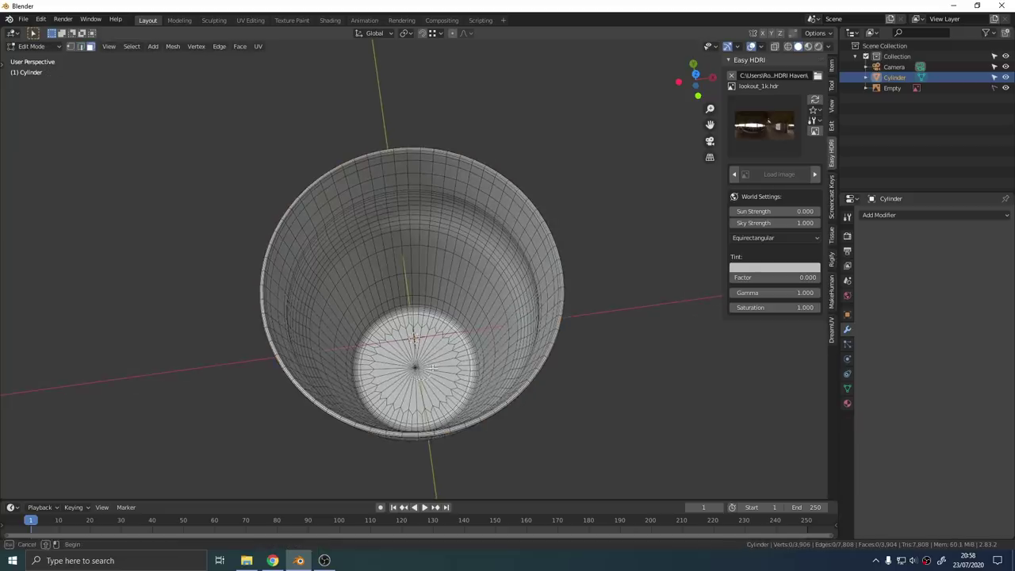
{"action": "left_click_drag", "start_coordinate": [413, 360], "coordinate": [413, 369]}
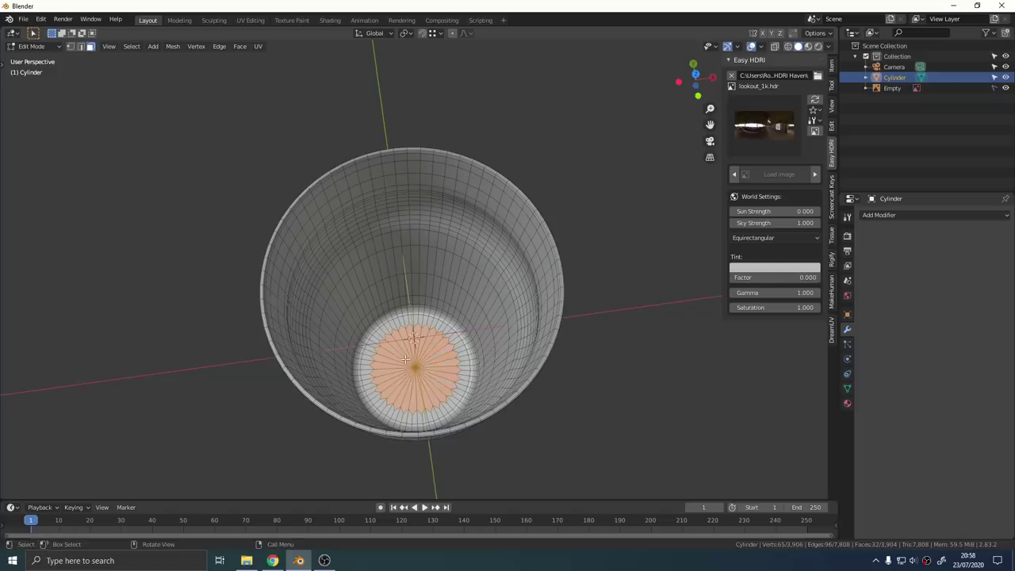
{"action": "key", "text": "KP_1"}
{"action": "key", "text": "z"}
{"action": "left_click", "coordinate": [345, 361]}
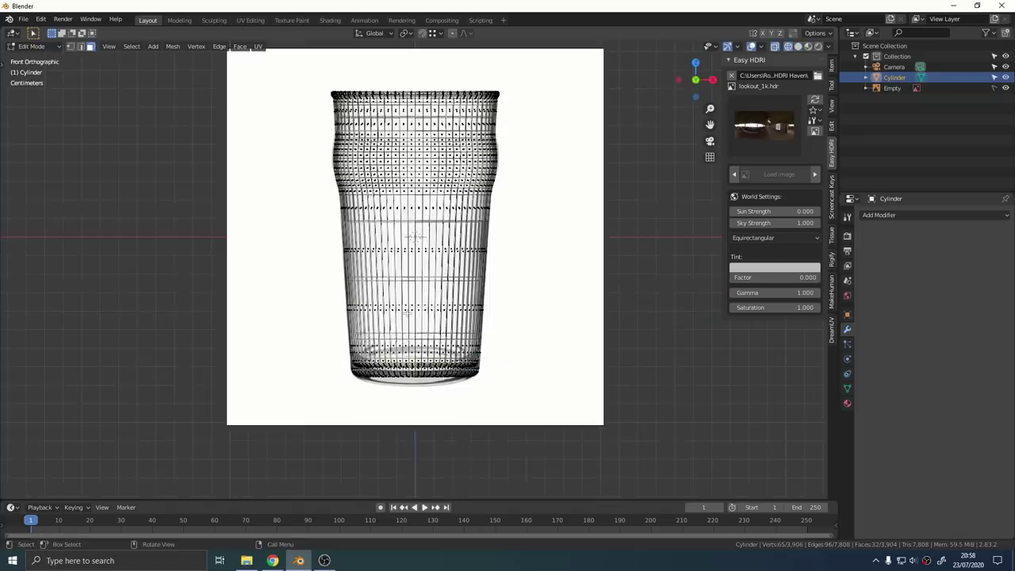
Grow the face selection from the inner floor up the inner wall until it reaches just above the glass's bulge.
{"action": "key", "text": "ctrl+KP_Add"}
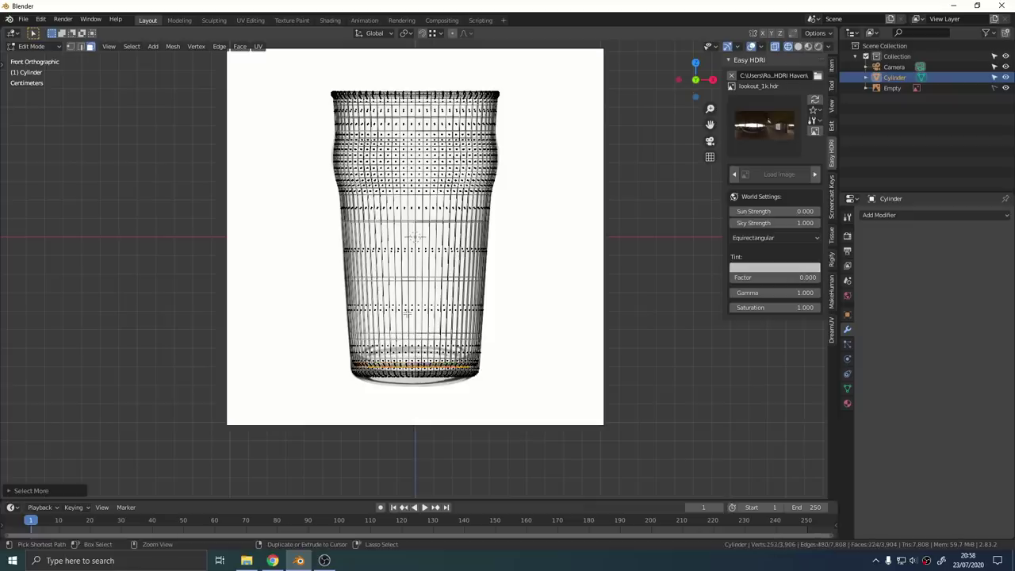
{"action": "key", "text": "ctrl+KP_Add"}
{"action": "key", "text": "ctrl+KP_Add"}
{"action": "key", "text": "ctrl+KP_Add"}
{"action": "key", "text": "ctrl+KP_Add"}
{"action": "key", "text": "ctrl+KP_Add"}
{"action": "key", "text": "ctrl+KP_Add"}
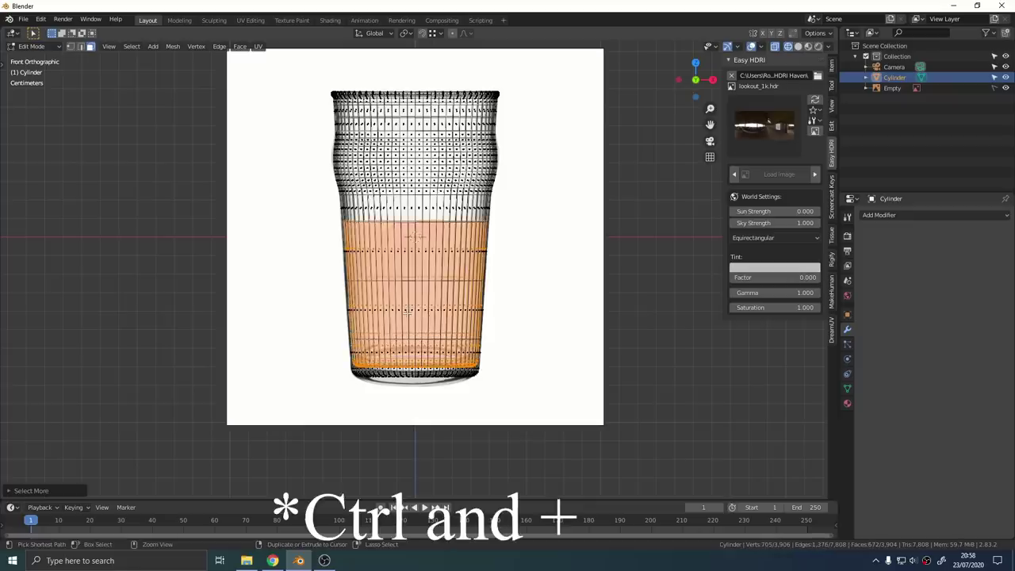
{"action": "key", "text": "ctrl+KP_Add"}
{"action": "key", "text": "ctrl+KP_Add"}
{"action": "key", "text": "ctrl+KP_Add"}
{"action": "key", "text": "ctrl+KP_Add"}
{"action": "key", "text": "ctrl+KP_Add"}
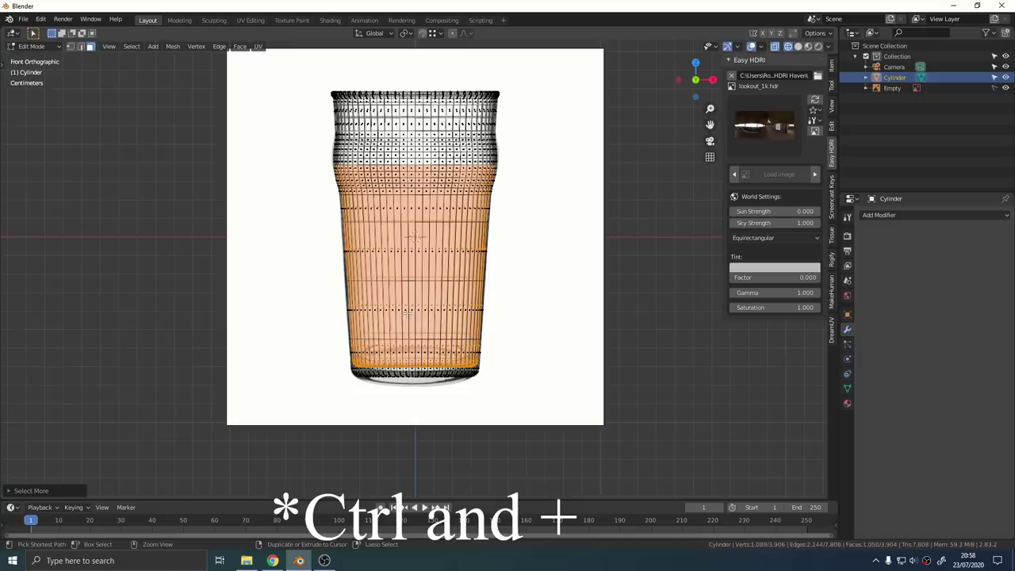
{"action": "key", "text": "ctrl+KP_Add"}
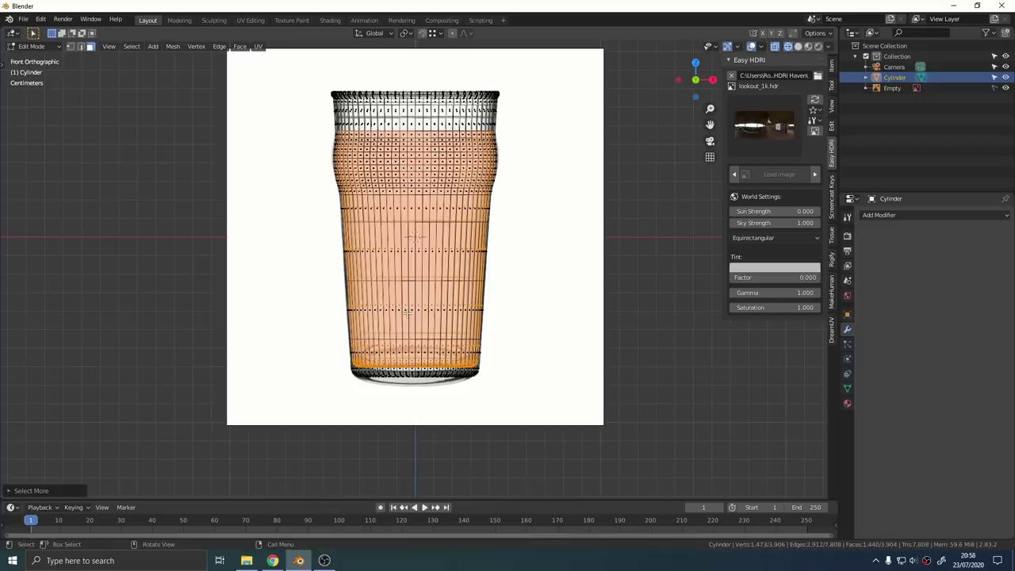
Duplicate the selected inner faces in place and separate the copy into its own object.
{"action": "key", "text": "shift+d"}
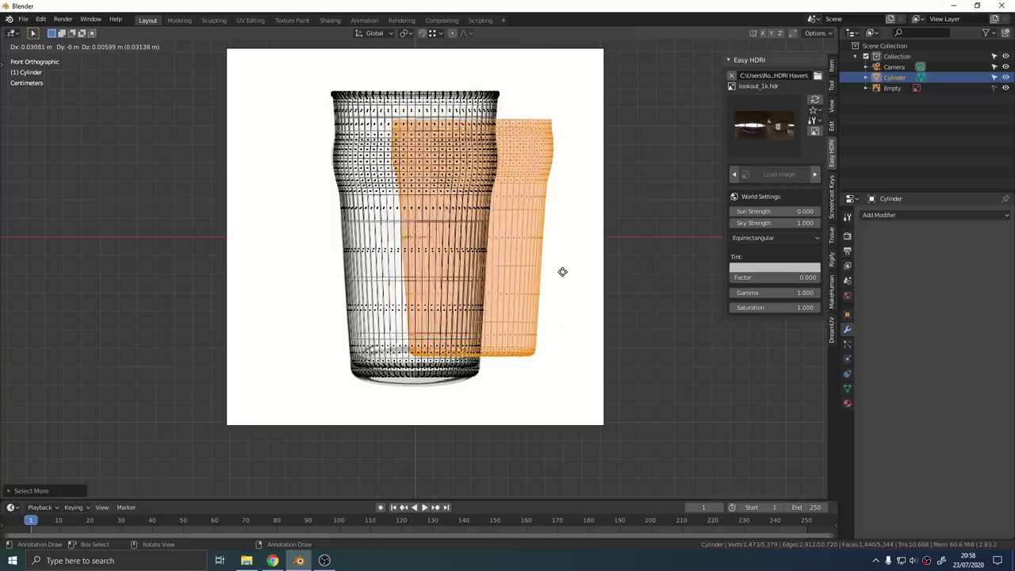
{"action": "right_click", "coordinate": [560, 269]}
{"action": "key", "text": "p"}
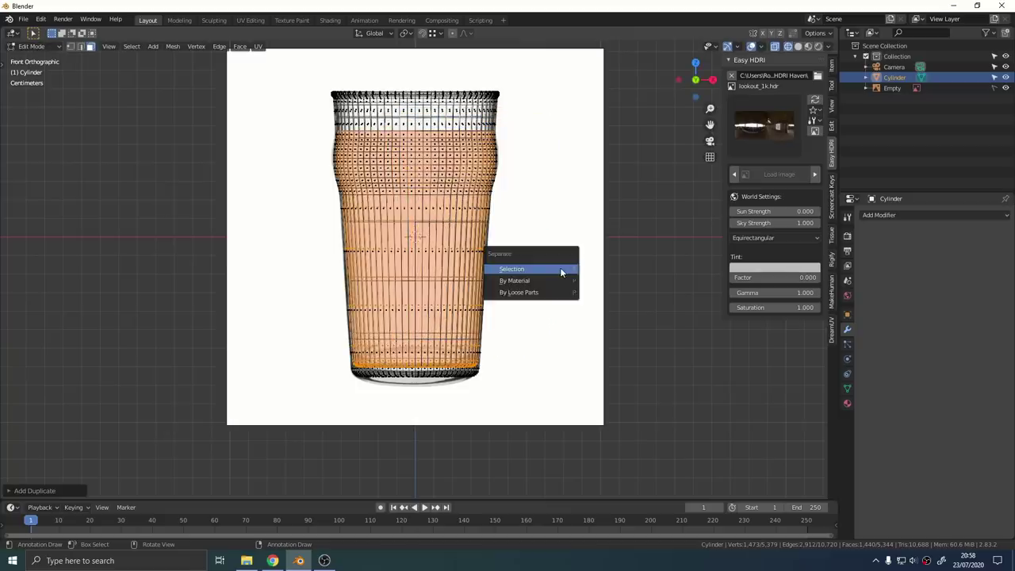
{"action": "left_click", "coordinate": [560, 270]}
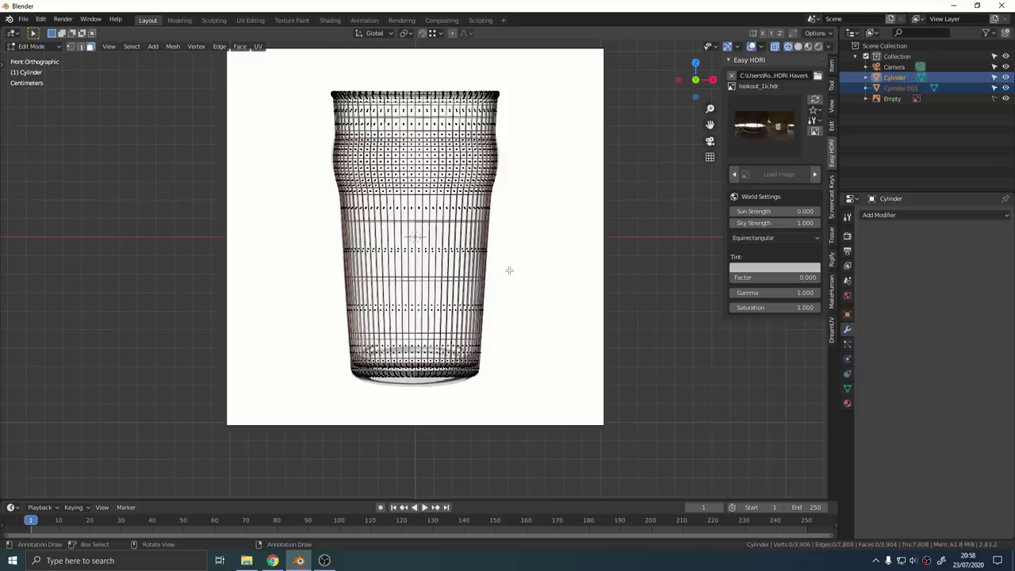
Switch the viewport to solid shading, clear the mesh selection and return to Object Mode.
{"action": "key", "text": "z"}
{"action": "left_click", "coordinate": [545, 270]}
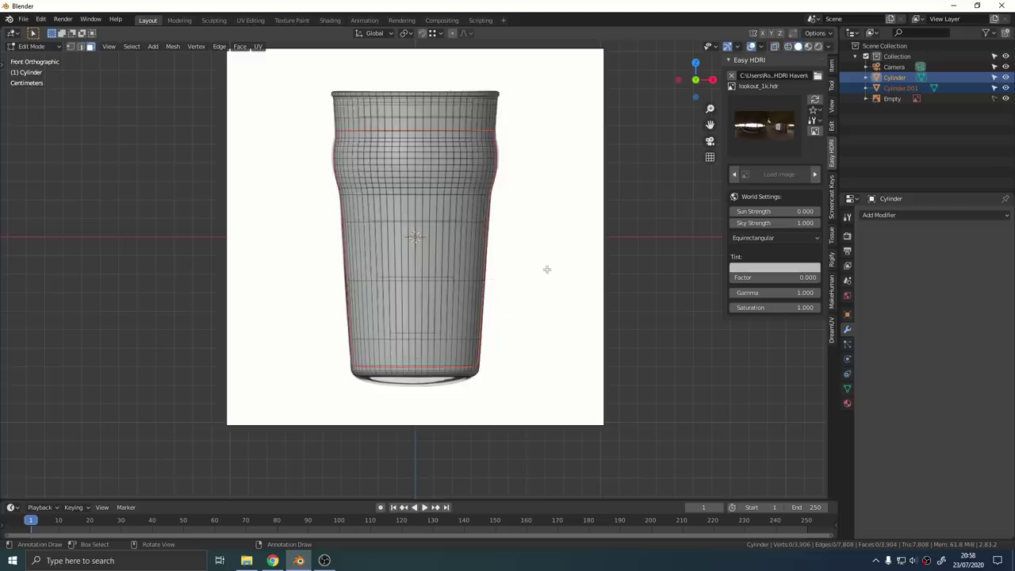
{"action": "key", "text": "a"}
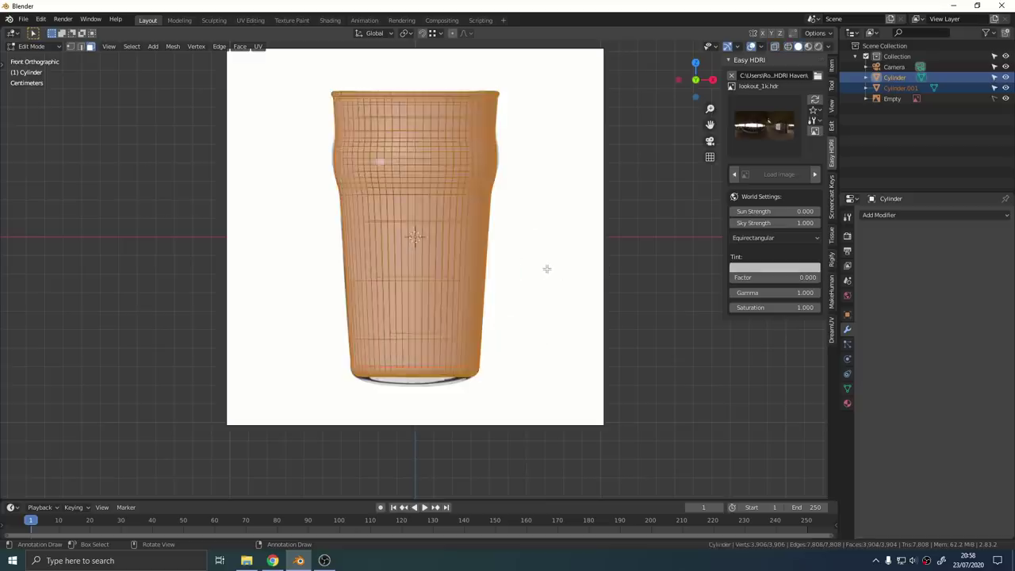
{"action": "key", "text": "alt+a"}
{"action": "key", "text": "Tab"}
Rename the original cylinder as Glass and the separated inner surface as Liquid.
{"action": "left_click", "coordinate": [898, 78]}
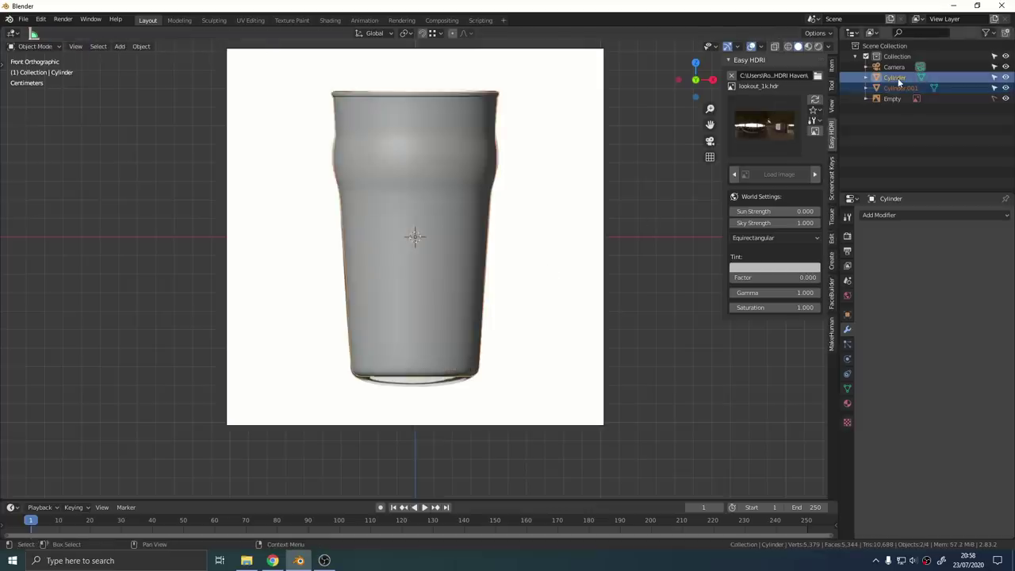
{"action": "double_click", "coordinate": [898, 77]}
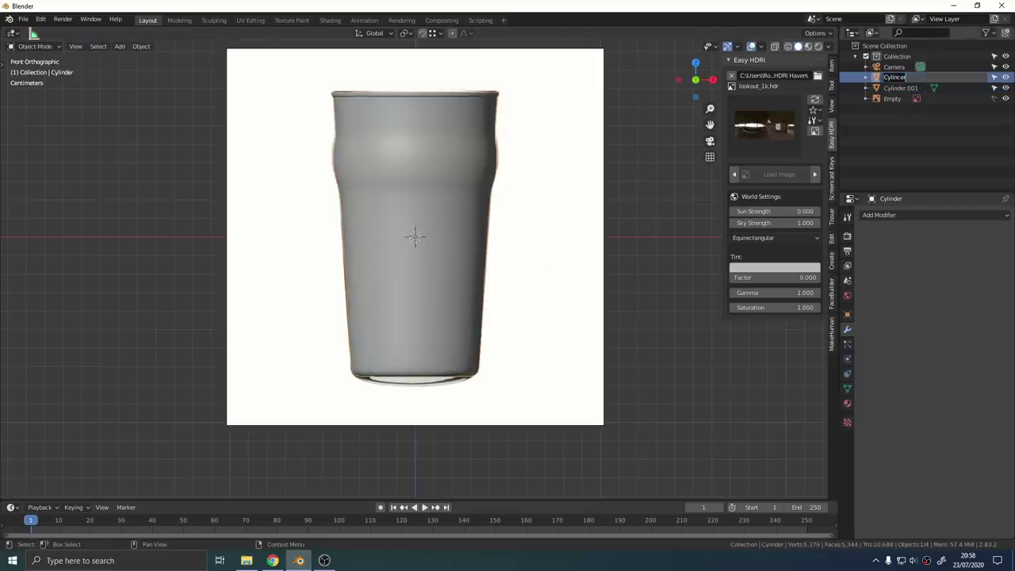
{"action": "type", "text": "Glass"}
{"action": "key", "text": "Return"}
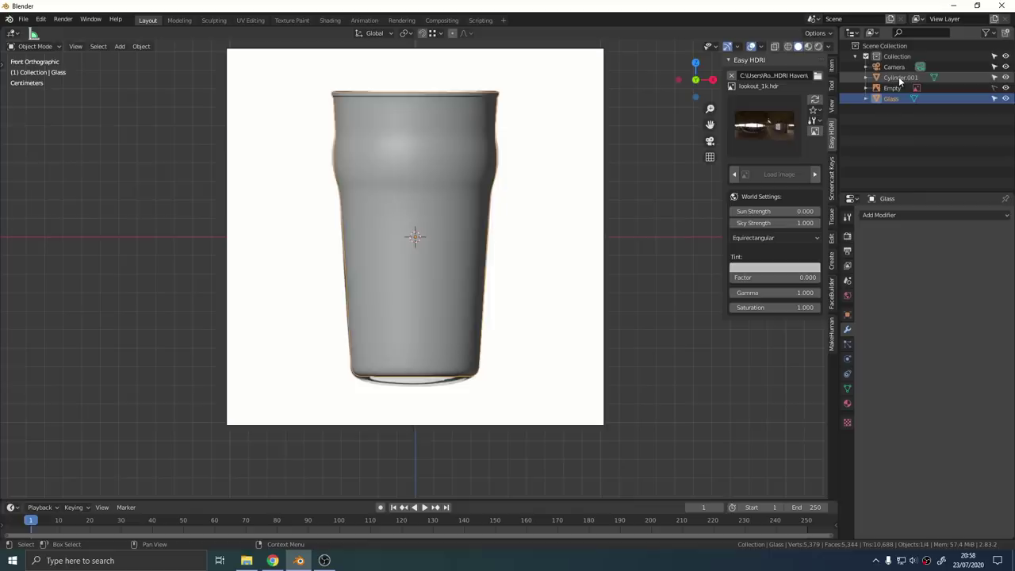
{"action": "left_click", "coordinate": [898, 76]}
{"action": "double_click", "coordinate": [899, 76]}
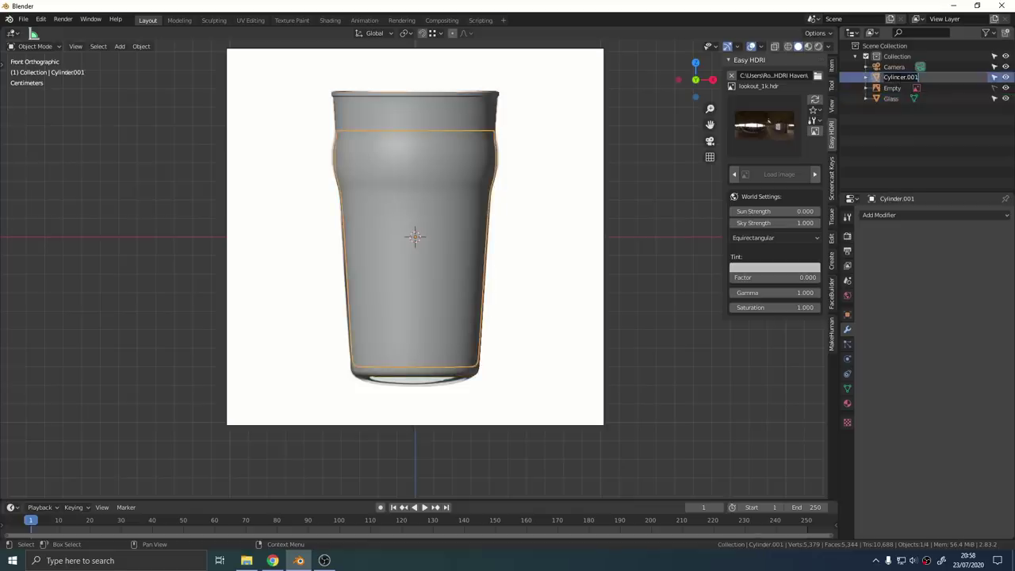
{"action": "type", "text": "Liquid"}
{"action": "key", "text": "Return"}
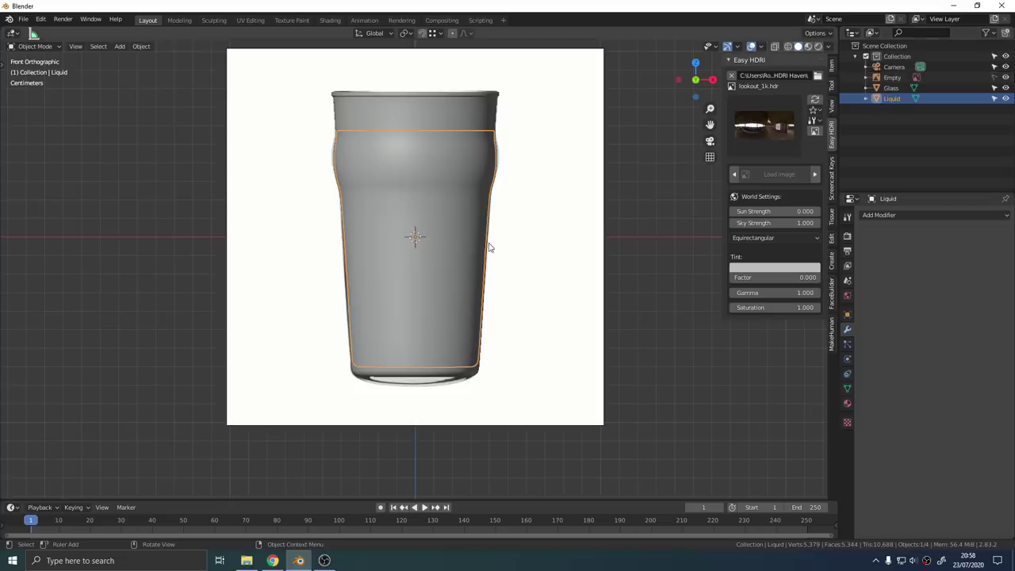
Isolate the Liquid object and extrude its open top edge loop slightly inward in Edit Mode.
{"action": "key", "text": "shift+h"}
{"action": "mouse_move", "coordinate": [458, 193]}
{"action": "middle_mouse_down"}
{"action": "mouse_move", "coordinate": [462, 254]}
{"action": "mouse_move", "coordinate": [463, 196]}
{"action": "middle_mouse_up"}
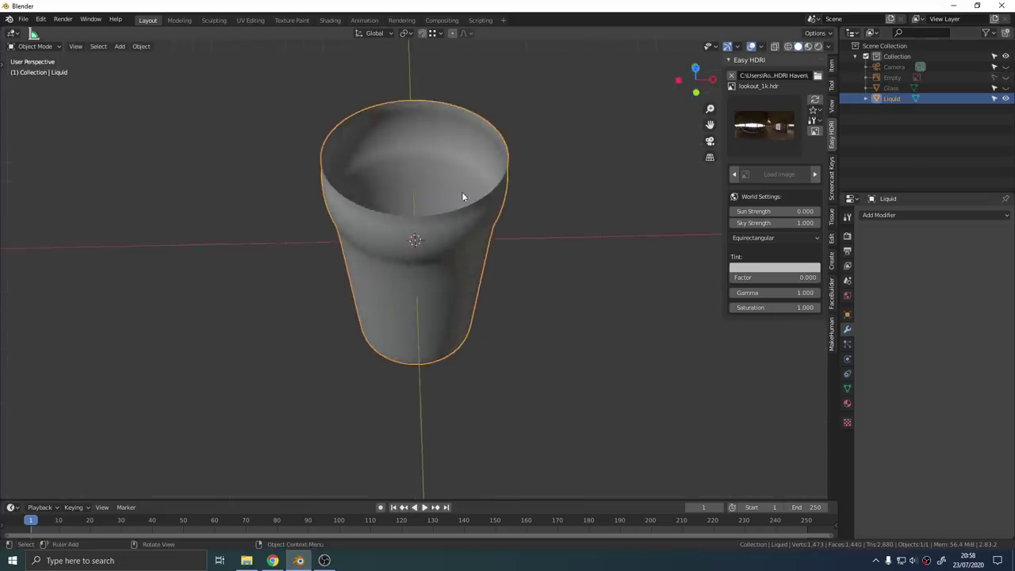
{"action": "key", "text": "Tab"}
{"action": "scroll", "coordinate": [462, 197], "scroll_direction": "up", "scroll_amount": 4}
{"action": "left_click", "coordinate": [469, 121], "text": "alt"}
{"action": "scroll", "coordinate": [468, 121], "scroll_direction": "down", "scroll_amount": 2}
{"action": "middle_click_drag", "start_coordinate": [468, 123], "coordinate": [482, 211], "text": "shift"}
{"action": "key", "text": "e"}
{"action": "key", "text": "s"}
{"action": "left_click", "coordinate": [577, 286]}
Extrude the liquid's top loop inward again, merge it at its centre to cap the surface, and return to Object Mode.
{"action": "key", "text": "e"}
{"action": "key", "text": "s"}
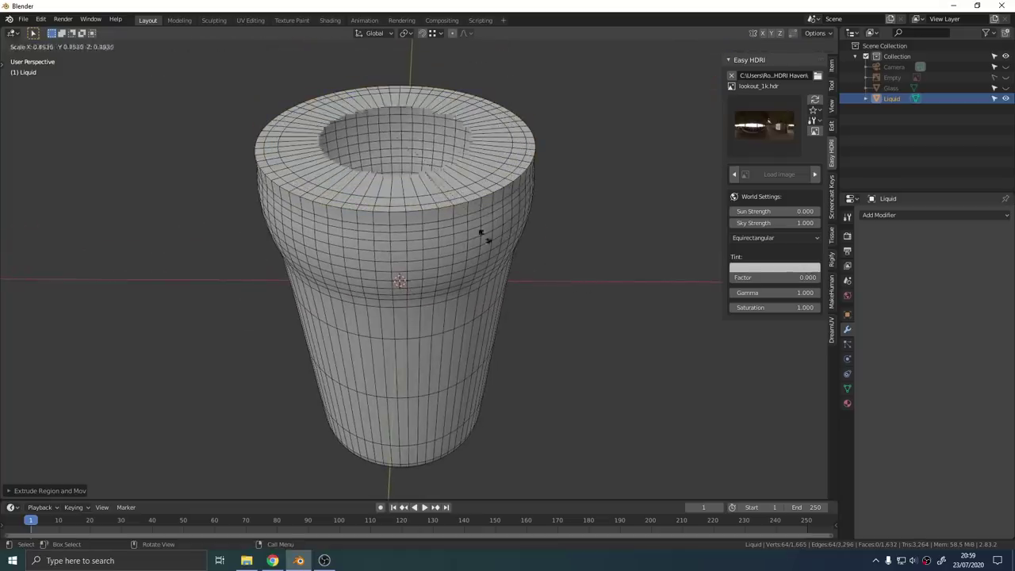
{"action": "left_click", "coordinate": [451, 208]}
{"action": "key", "text": "m"}
{"action": "left_click", "coordinate": [496, 273]}
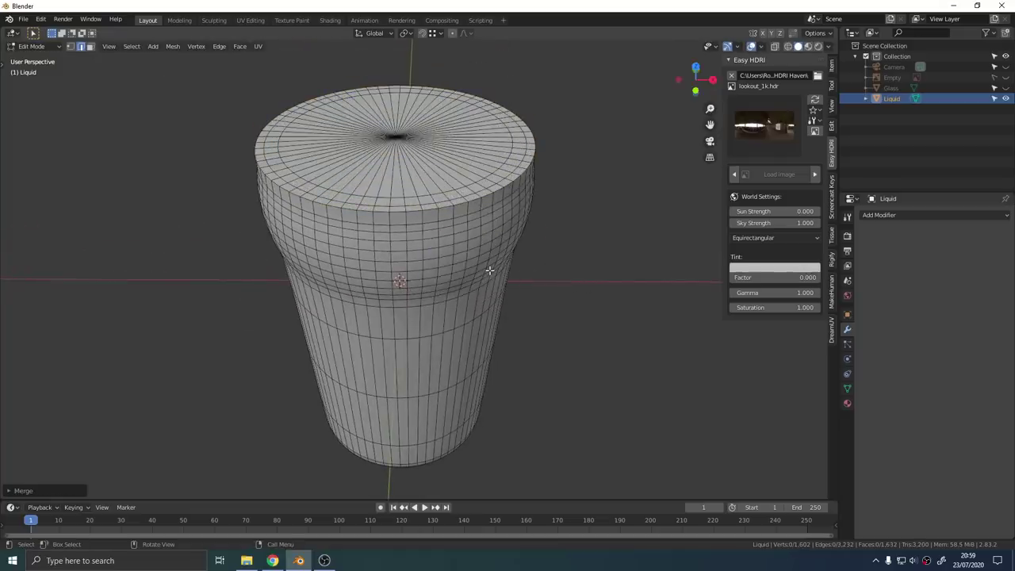
{"action": "scroll", "coordinate": [489, 271], "scroll_direction": "down", "scroll_amount": 1}
{"action": "key", "text": "Tab"}
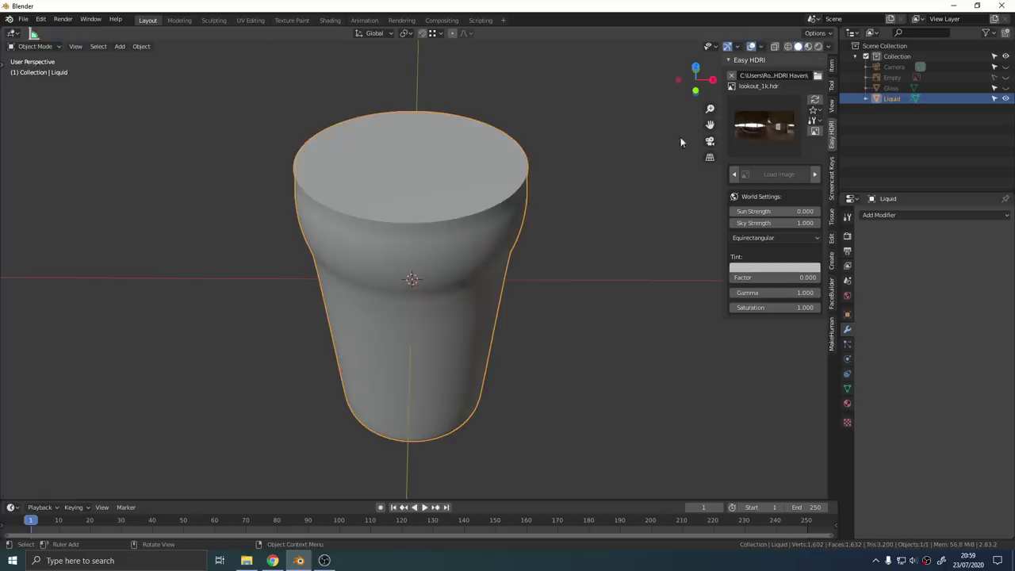
Turn on the Face Orientation overlay briefly to check the liquid's normals, and turn it off again.
{"action": "left_click", "coordinate": [761, 47]}
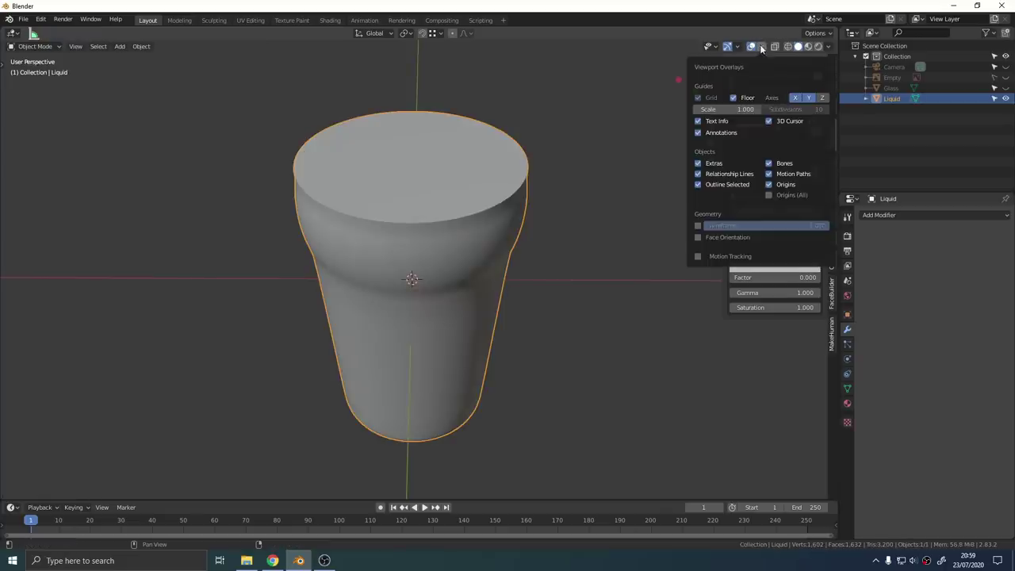
{"action": "left_click", "coordinate": [698, 257]}
{"action": "left_click", "coordinate": [698, 257]}
{"action": "left_click", "coordinate": [698, 237]}
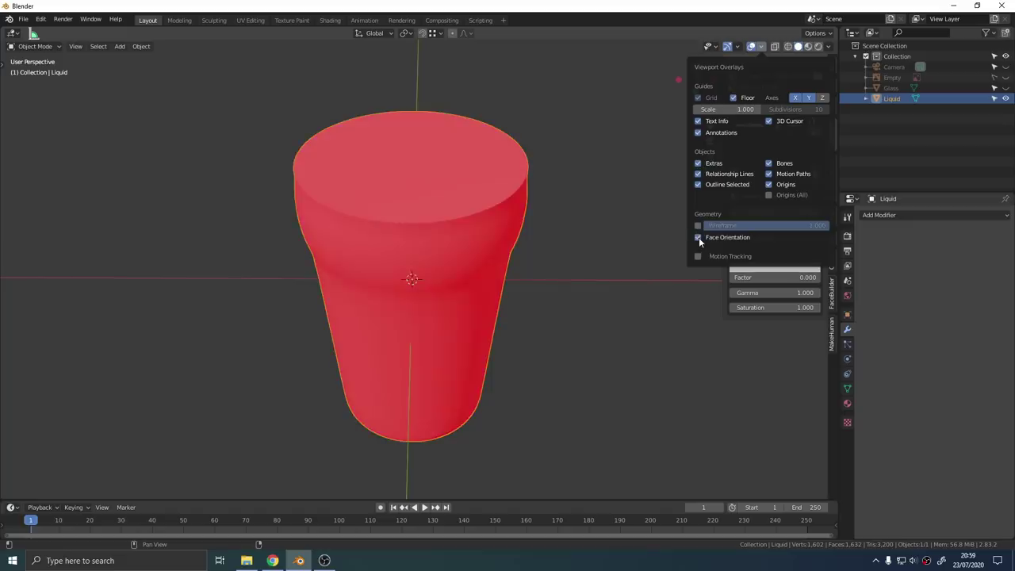
{"action": "left_click", "coordinate": [699, 237]}
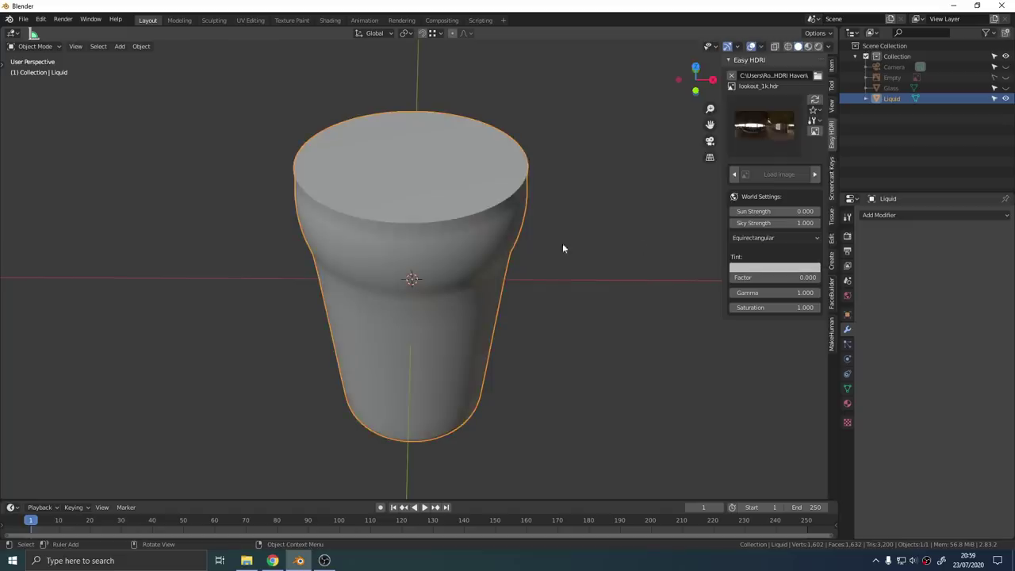
Flip the normals of the entire Liquid mesh and return to Object Mode.
{"action": "key", "text": "Tab"}
{"action": "key", "text": "a"}
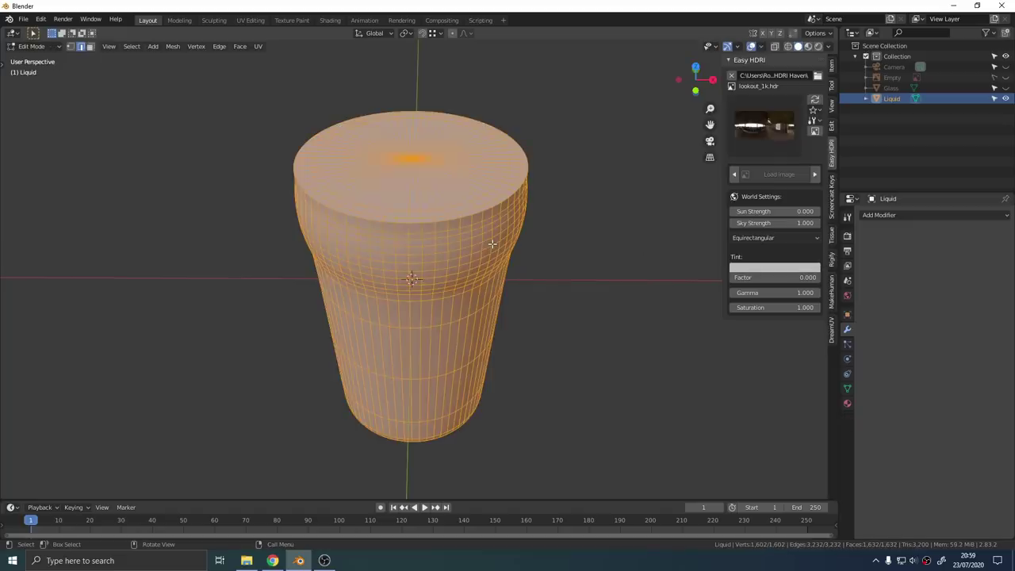
{"action": "key", "text": "alt+n"}
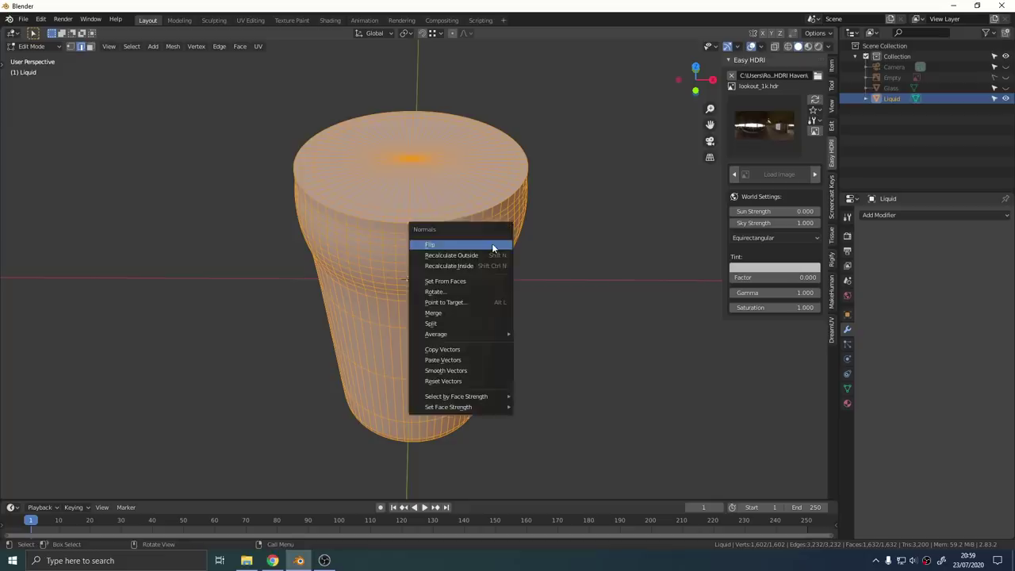
{"action": "left_click", "coordinate": [492, 246]}
{"action": "key", "text": "Tab"}
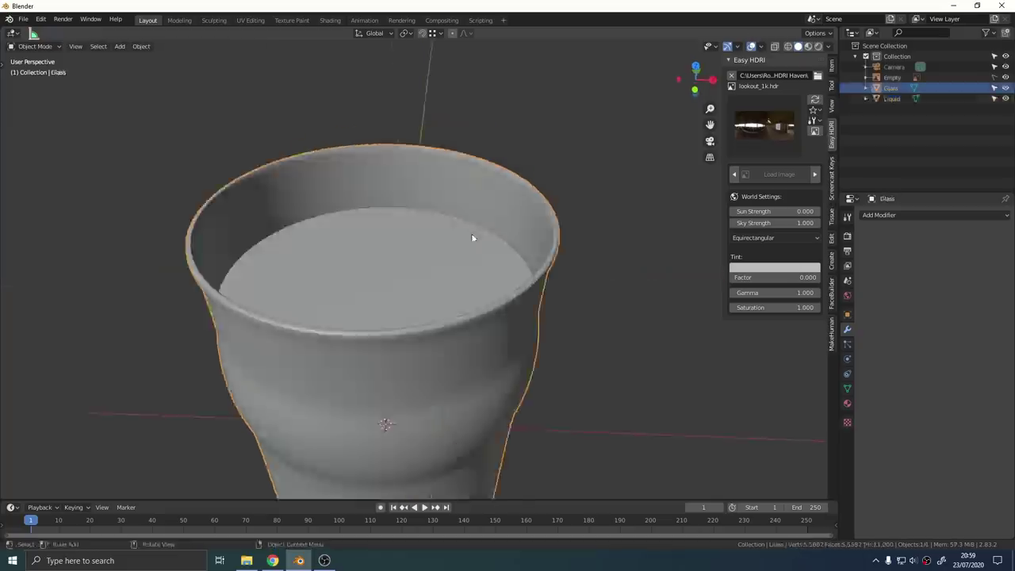
Select the glass's inner face loops between the liquid surface and the rim in Edit Mode.
{"action": "key", "text": "Tab"}
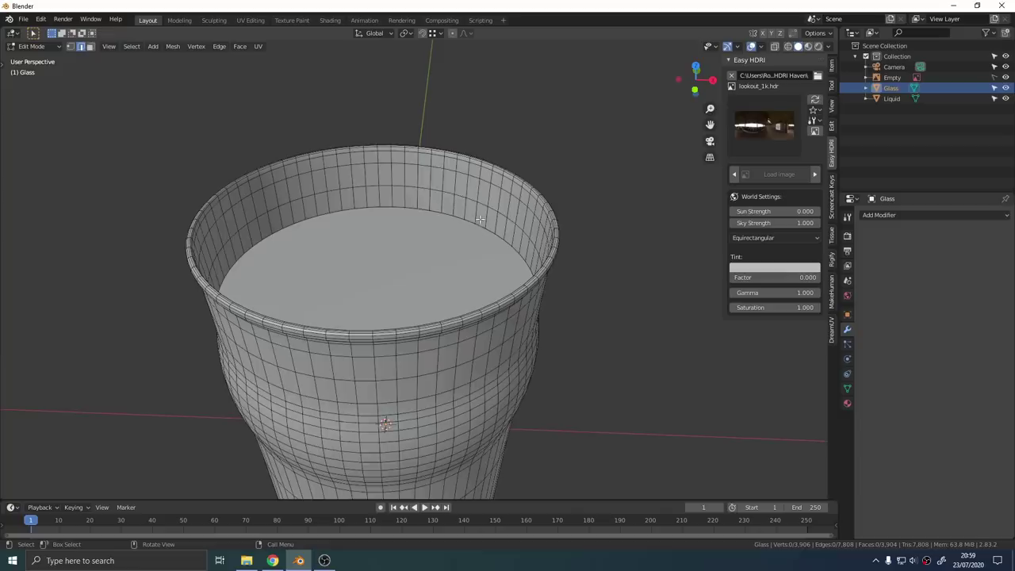
{"action": "key", "text": "3"}
{"action": "left_click", "coordinate": [478, 194], "text": "alt"}
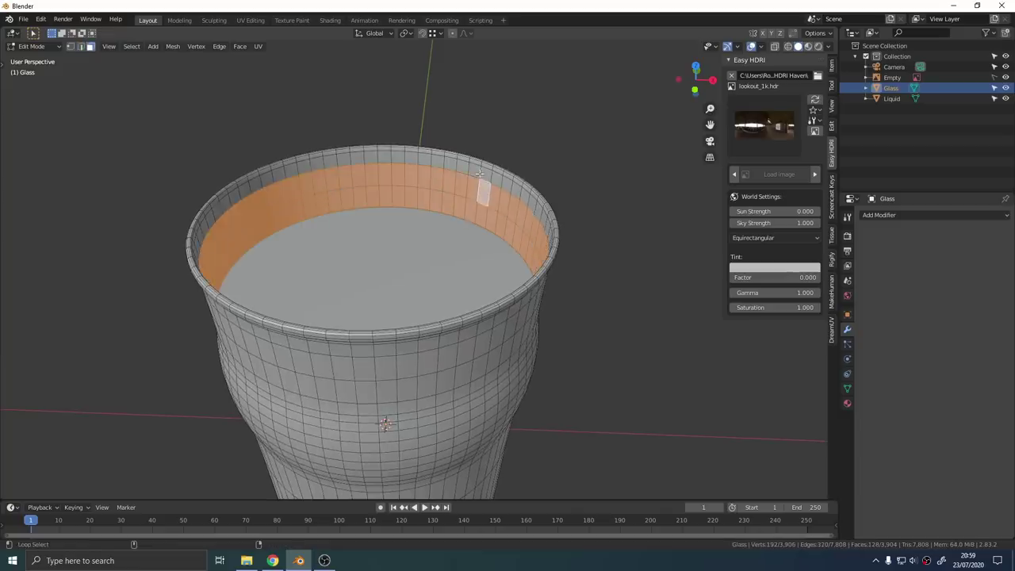
{"action": "left_click", "coordinate": [479, 174], "text": "alt+shift"}
{"action": "mouse_move", "coordinate": [480, 174]}
{"action": "middle_mouse_down"}
{"action": "mouse_move", "coordinate": [473, 147]}
{"action": "mouse_move", "coordinate": [471, 168]}
{"action": "middle_mouse_up"}
Duplicate the selected ring of inner wall faces in place, separate it into a new object, and return to Object Mode.
{"action": "key", "text": "shift+d"}
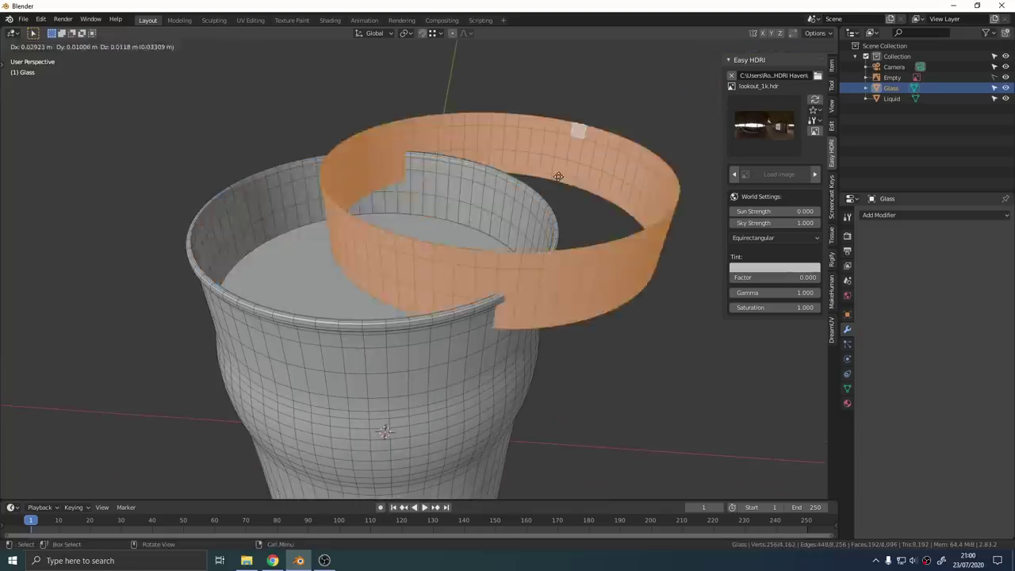
{"action": "key", "text": "Escape"}
{"action": "key", "text": "p"}
{"action": "left_click", "coordinate": [558, 176]}
{"action": "key", "text": "Tab"}
Rename the separated ring object as Foam.
{"action": "left_click", "coordinate": [897, 99]}
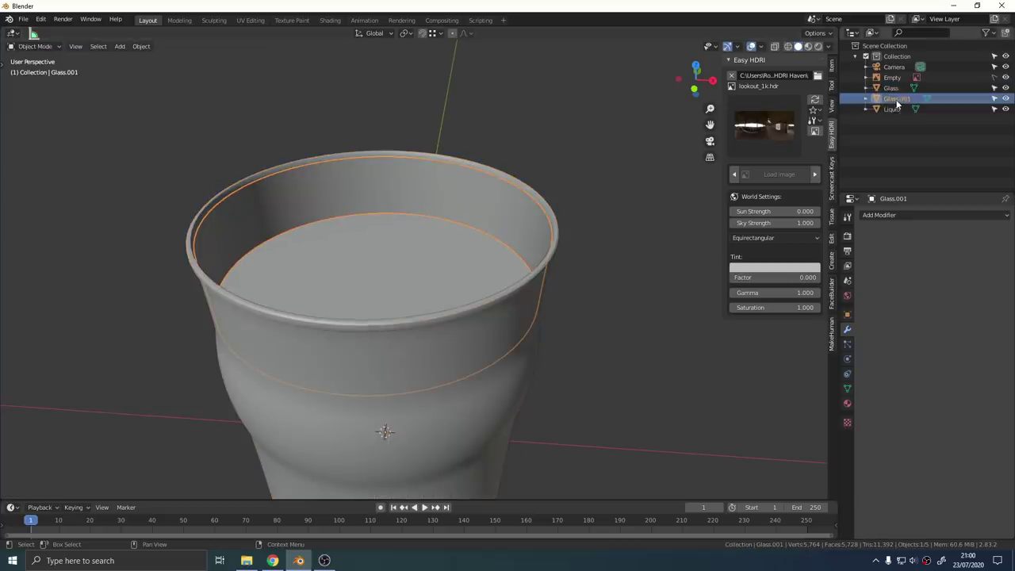
{"action": "double_click", "coordinate": [896, 100]}
{"action": "type", "text": "Foam"}
{"action": "key", "text": "Return"}
Isolate the Foam ring and extrude its bottom edge loop slightly inward in Edit Mode.
{"action": "key", "text": "shift+h"}
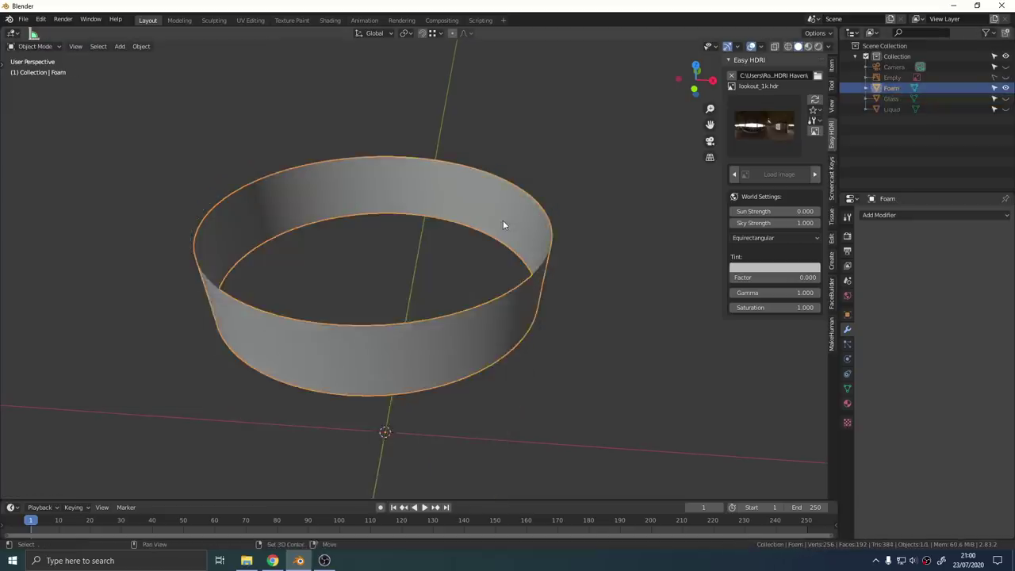
{"action": "key", "text": "Tab"}
{"action": "middle_click_drag", "start_coordinate": [487, 260], "coordinate": [463, 224]}
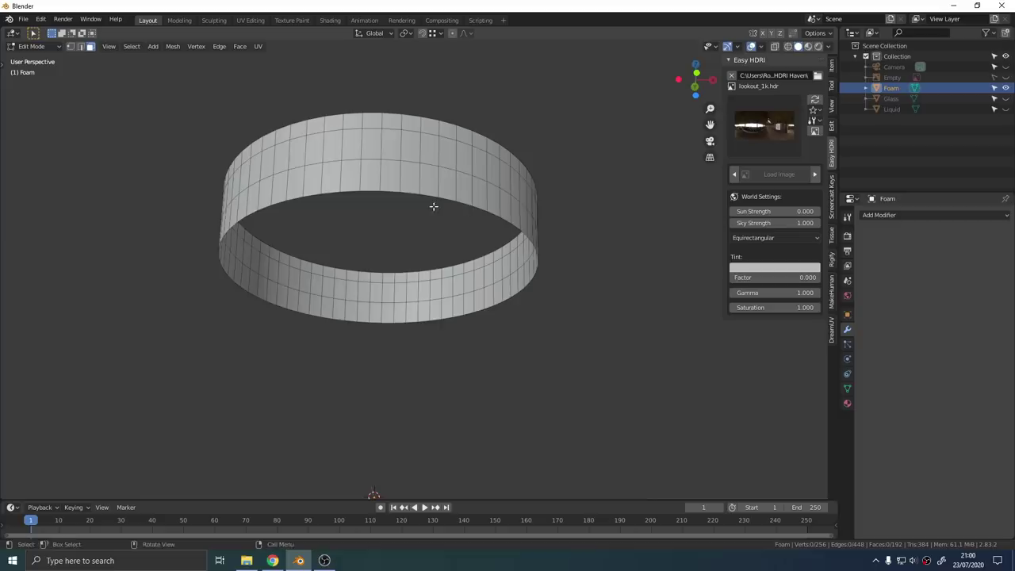
{"action": "key", "text": "2"}
{"action": "left_click", "coordinate": [459, 203], "text": "alt"}
{"action": "key", "text": "e"}
{"action": "key", "text": "s"}
{"action": "left_click", "coordinate": [594, 229]}
Extrude the foam's bottom loop further inward and merge it at its centre to close the underside.
{"action": "key", "text": "e"}
{"action": "key", "text": "s"}
{"action": "left_click", "coordinate": [598, 236]}
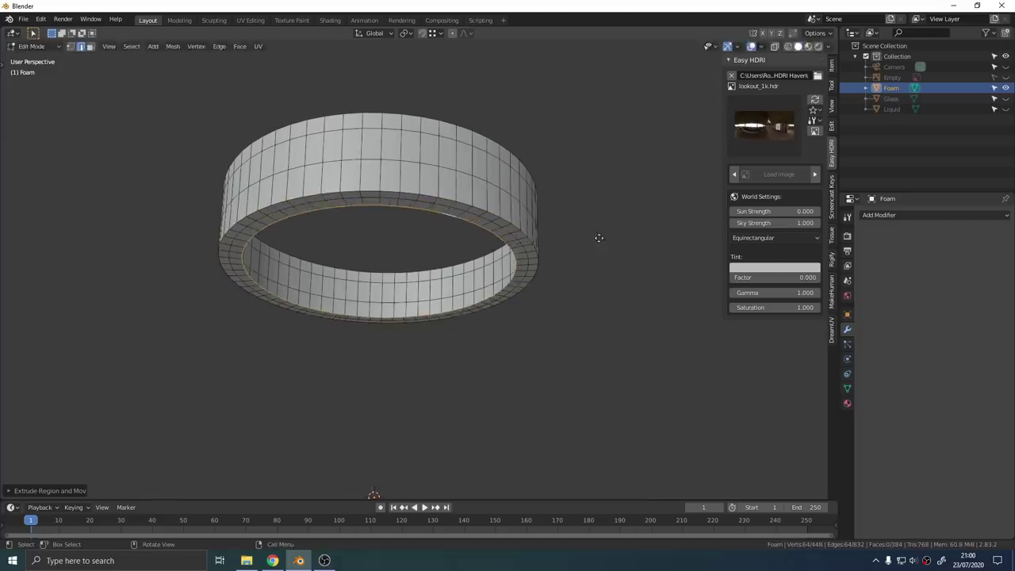
{"action": "key", "text": "s"}
{"action": "left_click", "coordinate": [402, 267]}
{"action": "key", "text": "m"}
{"action": "left_click", "coordinate": [402, 268]}
Extrude the foam's top edge loop inward, merge it at its centre to close the top, and return to Object Mode.
{"action": "middle_click_drag", "start_coordinate": [438, 107], "coordinate": [518, 283]}
{"action": "key", "text": "e"}
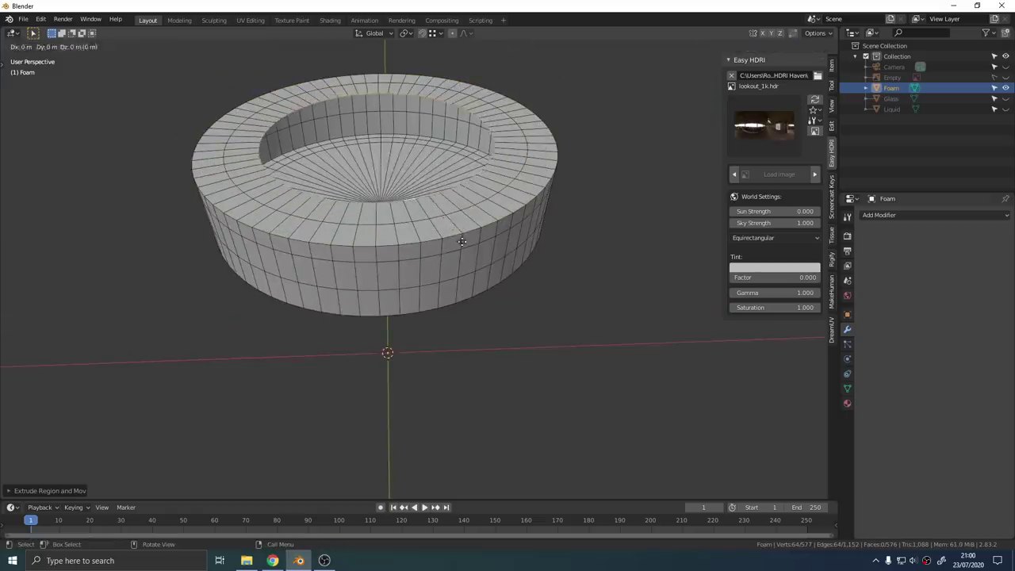
{"action": "key", "text": "s"}
{"action": "left_click", "coordinate": [487, 254]}
{"action": "key", "text": "m"}
{"action": "left_click", "coordinate": [487, 253]}
{"action": "key", "text": "Tab"}
{"action": "scroll", "coordinate": [487, 254], "scroll_direction": "down", "scroll_amount": 2}
{"action": "middle_click_drag", "start_coordinate": [487, 252], "coordinate": [478, 227]}
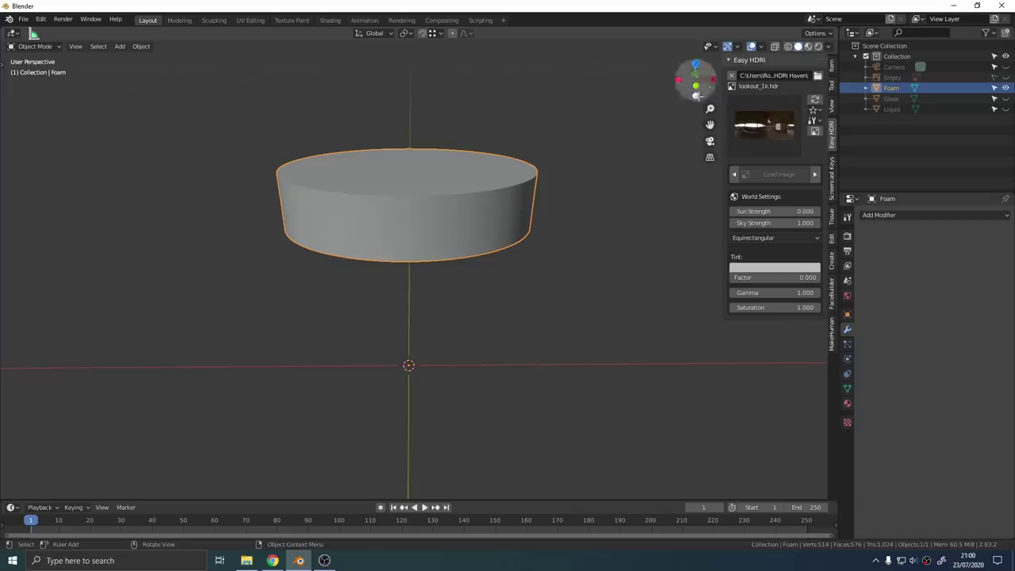
Check the foam's normals by briefly turning the Face Orientation overlay on and off.
{"action": "left_click", "coordinate": [760, 46]}
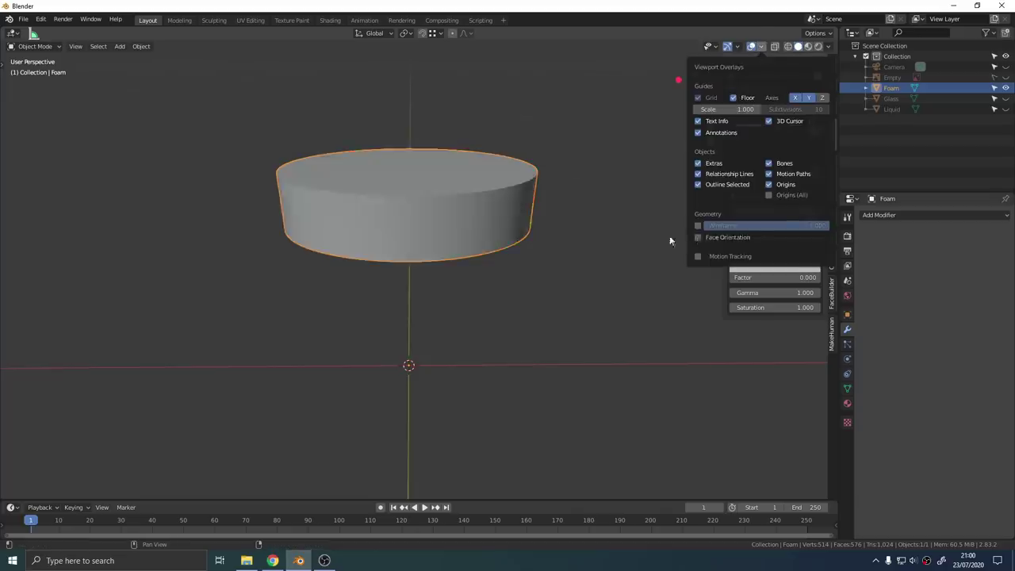
{"action": "right_click", "coordinate": [502, 222]}
{"action": "left_click", "coordinate": [760, 46]}
{"action": "left_click", "coordinate": [699, 234]}
{"action": "left_click", "coordinate": [698, 235]}
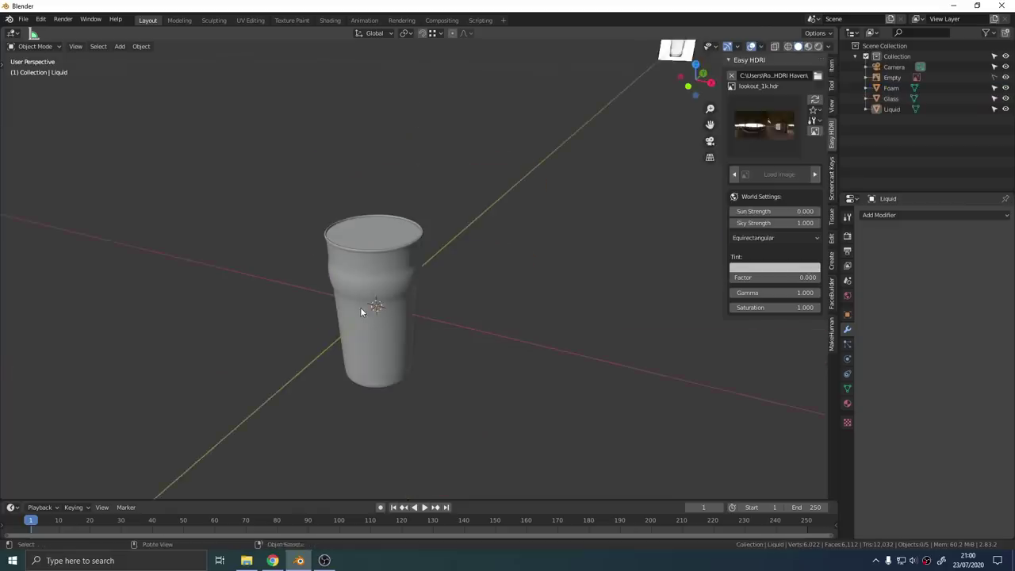
Align the camera to the current view and adjust its position with Walk Navigation to frame the pint glass.
{"action": "key", "text": "ctrl+alt+KP_0"}
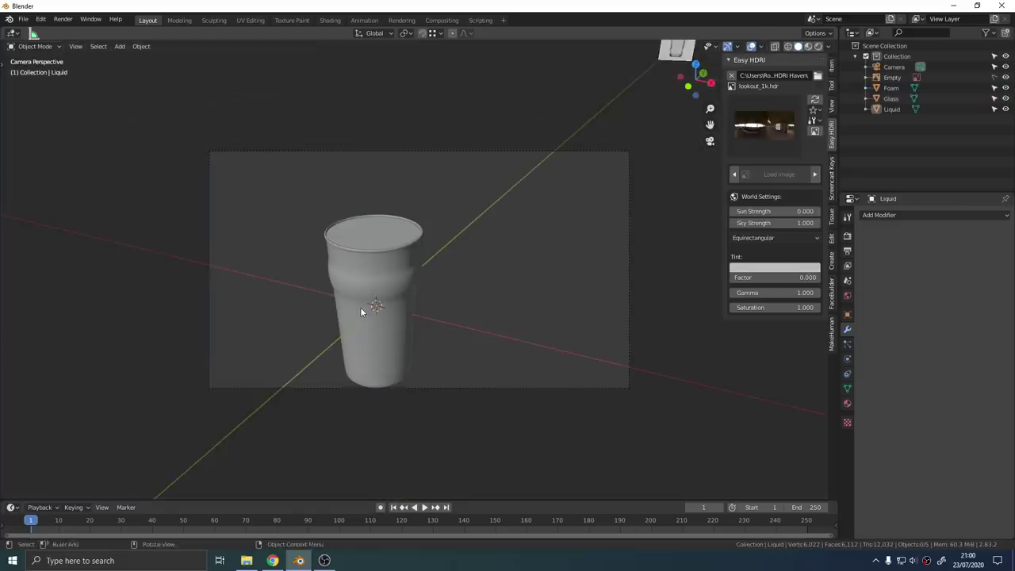
{"action": "key", "text": "shift+grave"}
{"action": "key", "text": "a"}
{"action": "key", "text": "d"}
{"action": "key", "text": "w"}
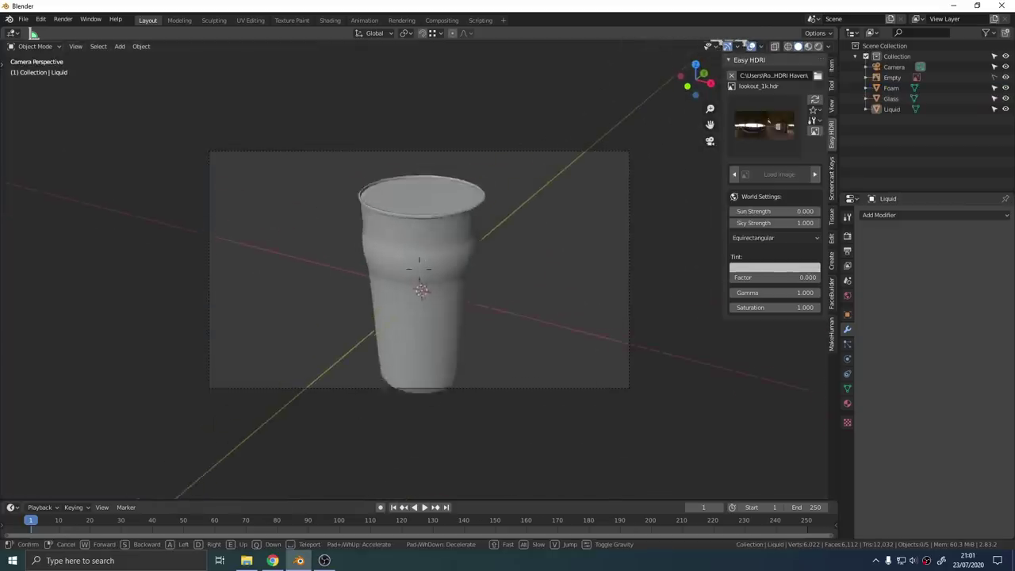
{"action": "key", "text": "s"}
{"action": "key", "text": "w"}
{"action": "key", "text": "s"}
{"action": "left_click", "coordinate": [420, 272]}
Select the camera and scale its display down to about 0.124.
{"action": "middle_click_drag", "start_coordinate": [420, 272], "coordinate": [484, 252]}
{"action": "left_click", "coordinate": [503, 243]}
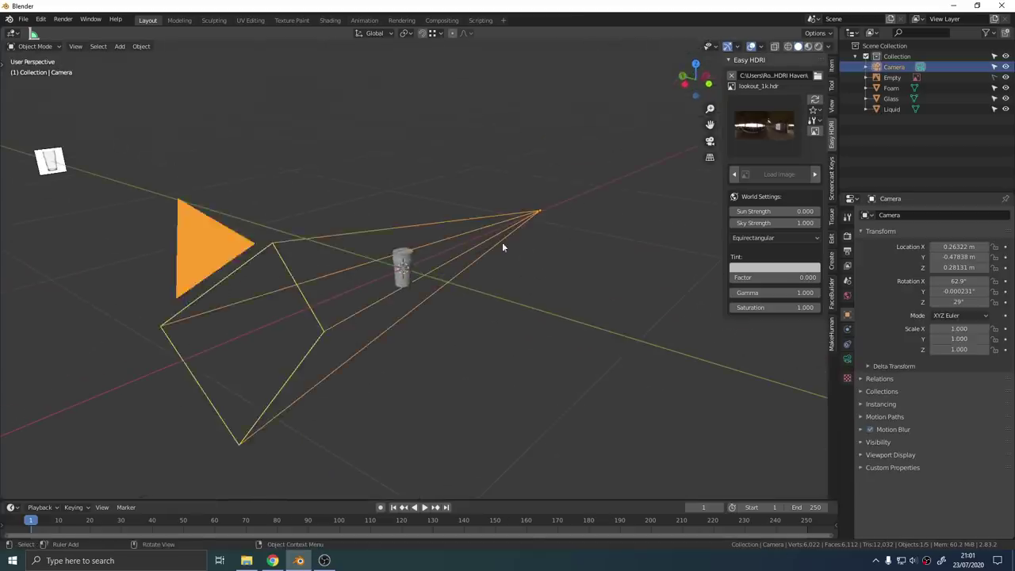
{"action": "key", "text": "s"}
{"action": "left_click", "coordinate": [552, 271]}
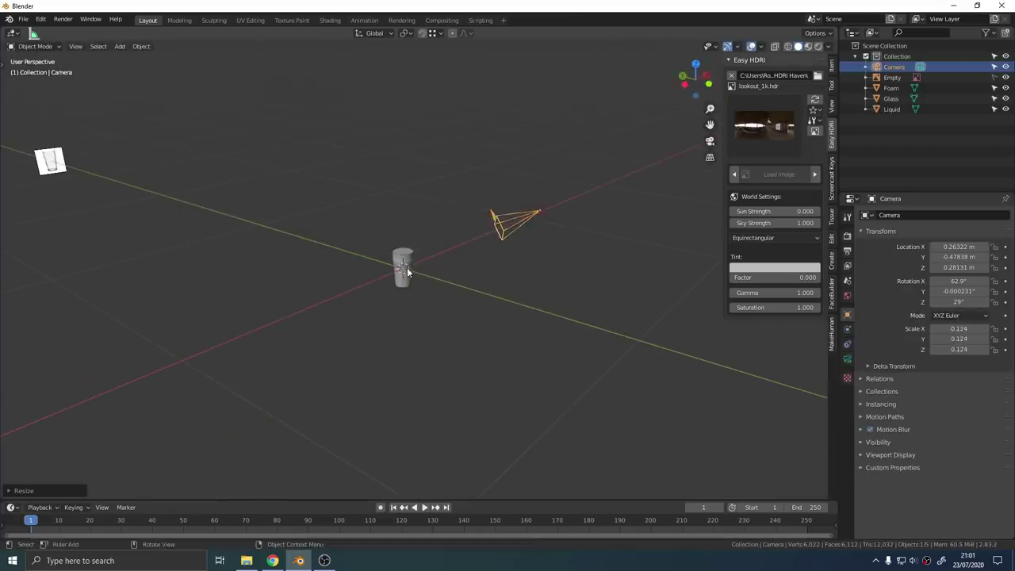
Select the Foam object and isolate it by hiding all the other objects.
{"action": "scroll", "coordinate": [406, 269], "scroll_direction": "up", "scroll_amount": 2}
{"action": "left_click", "coordinate": [406, 270]}
{"action": "middle_click_drag", "start_coordinate": [407, 272], "coordinate": [370, 281]}
{"action": "scroll", "coordinate": [412, 274], "scroll_direction": "up", "scroll_amount": 4}
{"action": "scroll", "coordinate": [369, 281], "scroll_direction": "up", "scroll_amount": 3}
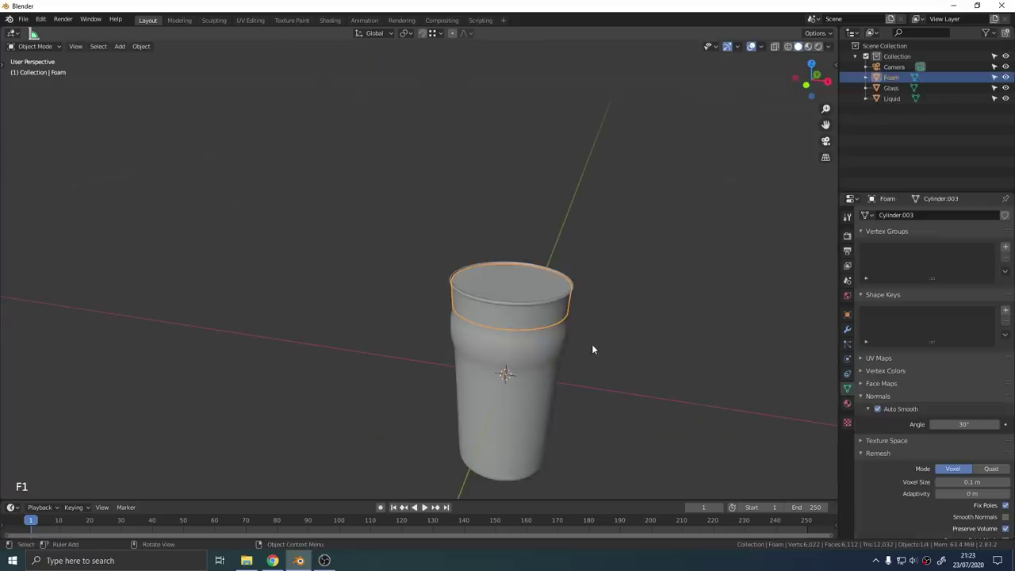
{"action": "scroll", "coordinate": [611, 341], "scroll_direction": "up", "scroll_amount": 1}
{"action": "key", "text": "shift+h"}
{"action": "middle_click_drag", "start_coordinate": [607, 341], "coordinate": [545, 327]}
{"action": "scroll", "coordinate": [531, 313], "scroll_direction": "up", "scroll_amount": 3}
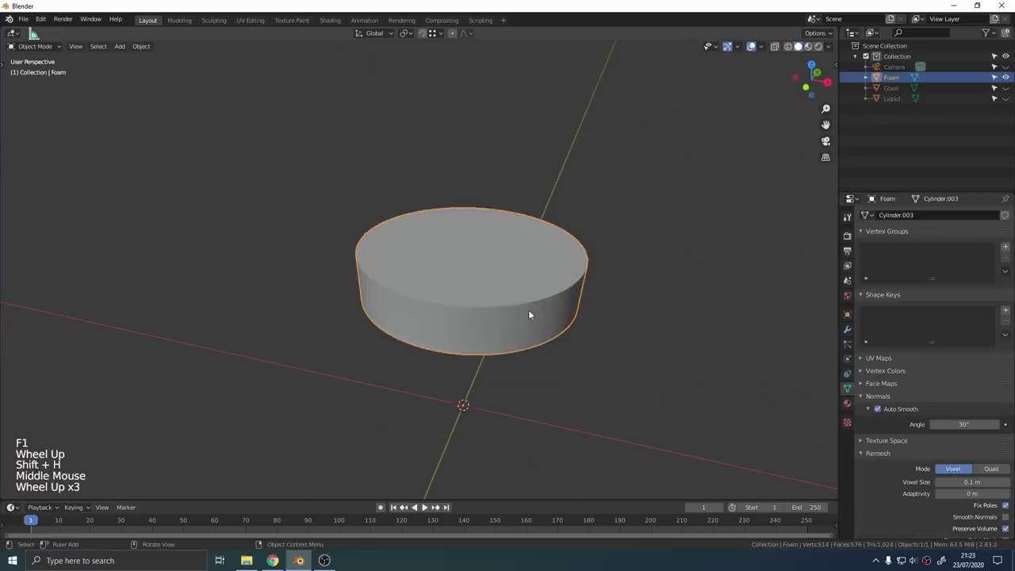
{"action": "key", "text": "z"}
{"action": "key", "text": "z"}
Try voxel remeshing the foam at voxel sizes of 0.1 m and 0.01 m, undoing each remesh.
{"action": "scroll", "coordinate": [904, 459], "scroll_direction": "down", "scroll_amount": 4}
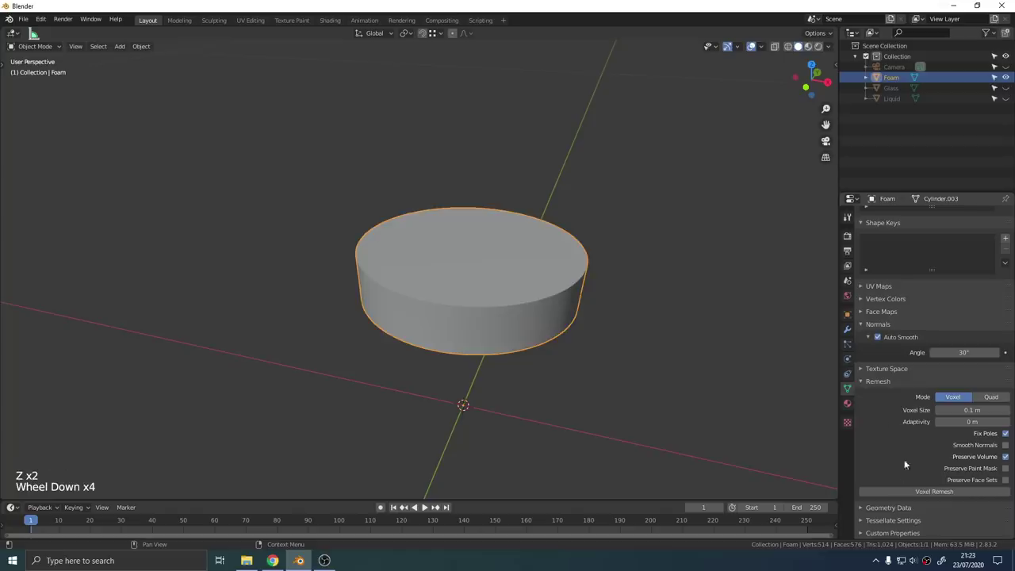
{"action": "left_click", "coordinate": [908, 491]}
{"action": "key", "text": "ctrl+z"}
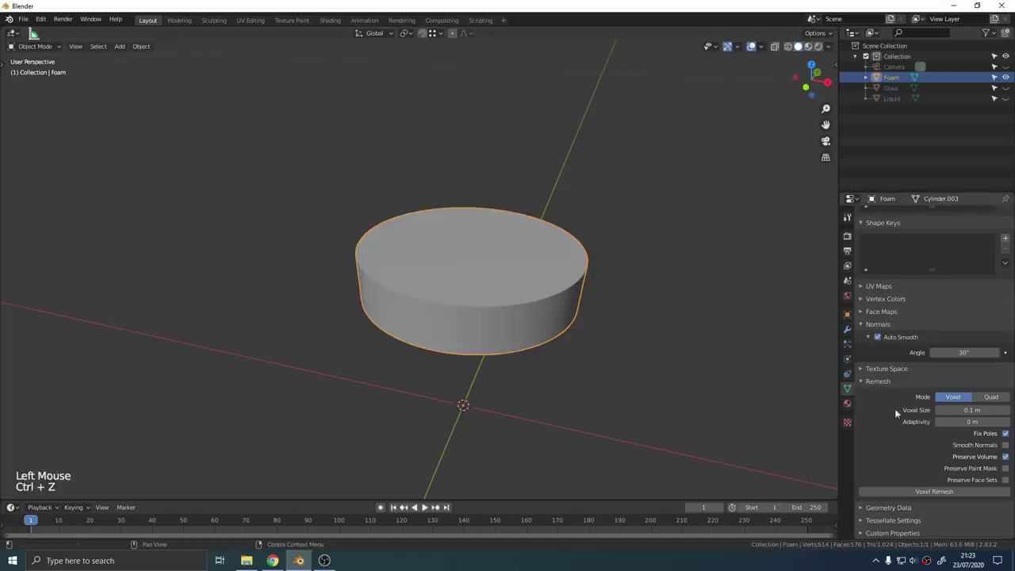
{"action": "left_click", "coordinate": [983, 410]}
{"action": "left_click", "coordinate": [949, 490]}
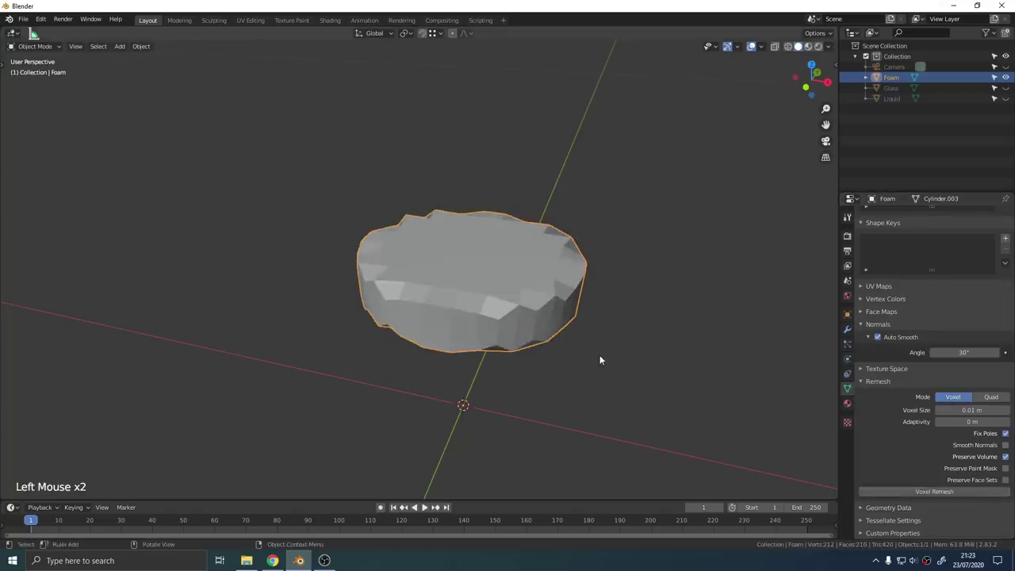
{"action": "key", "text": "ctrl+z"}
Voxel remesh the foam with a voxel size of 0.001 m and shade it smooth.
{"action": "left_click", "coordinate": [981, 411]}
{"action": "type", "text": "0.001"}
{"action": "left_click", "coordinate": [934, 491]}
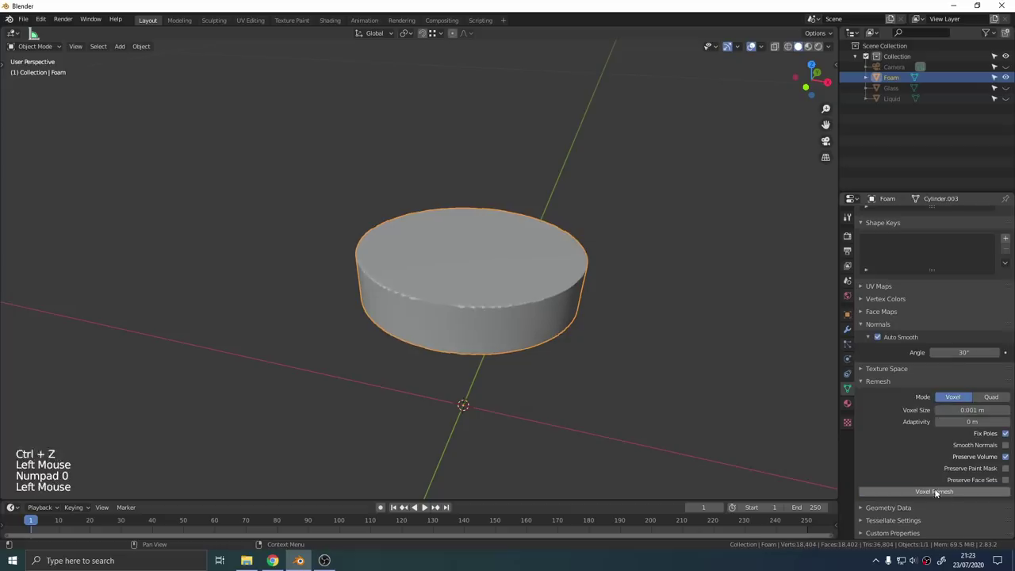
{"action": "scroll", "coordinate": [503, 296], "scroll_direction": "up", "scroll_amount": 3}
{"action": "mouse_move", "coordinate": [502, 297]}
{"action": "middle_mouse_down"}
{"action": "mouse_move", "coordinate": [520, 387]}
{"action": "mouse_move", "coordinate": [515, 289]}
{"action": "mouse_move", "coordinate": [520, 335]}
{"action": "mouse_move", "coordinate": [512, 306]}
{"action": "middle_mouse_up"}
{"action": "key", "text": "Tab"}
{"action": "key", "text": "Tab"}
{"action": "right_click", "coordinate": [507, 294]}
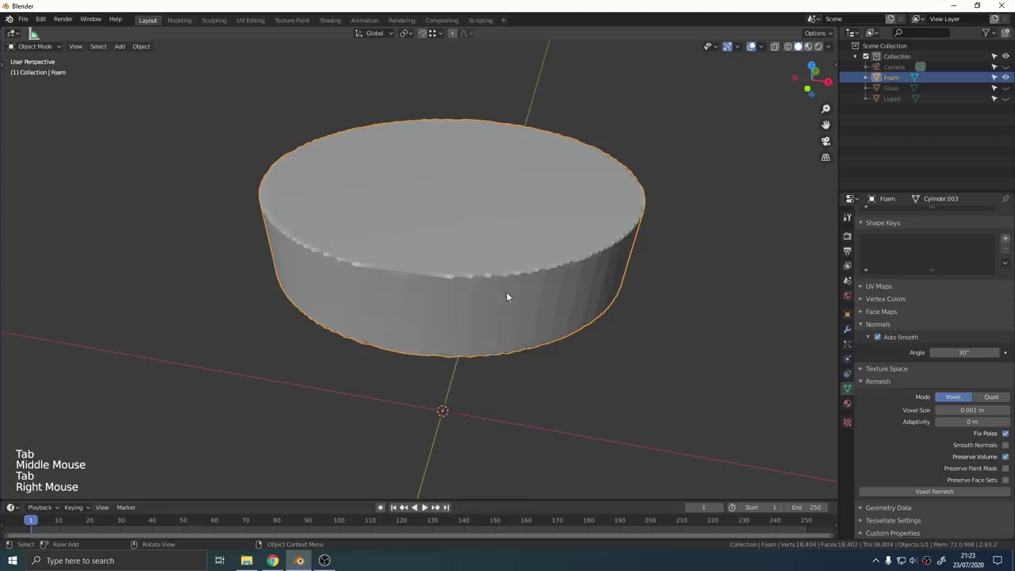
Start sculpting the foam with the Clay brush, using a 135 px radius and a strength of 0.189.
{"action": "left_click", "coordinate": [213, 20]}
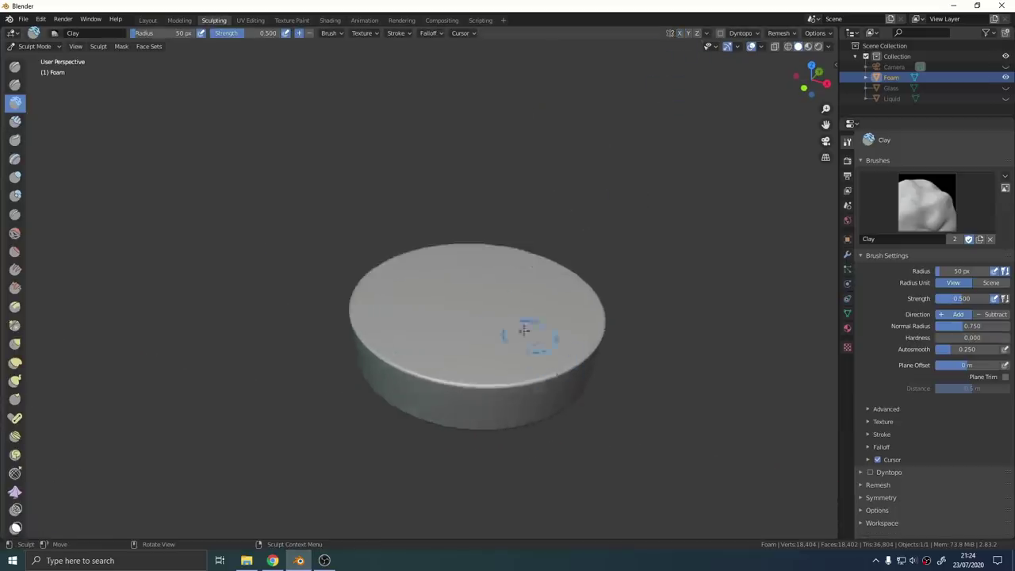
{"action": "scroll", "coordinate": [494, 303], "scroll_direction": "up", "scroll_amount": 3}
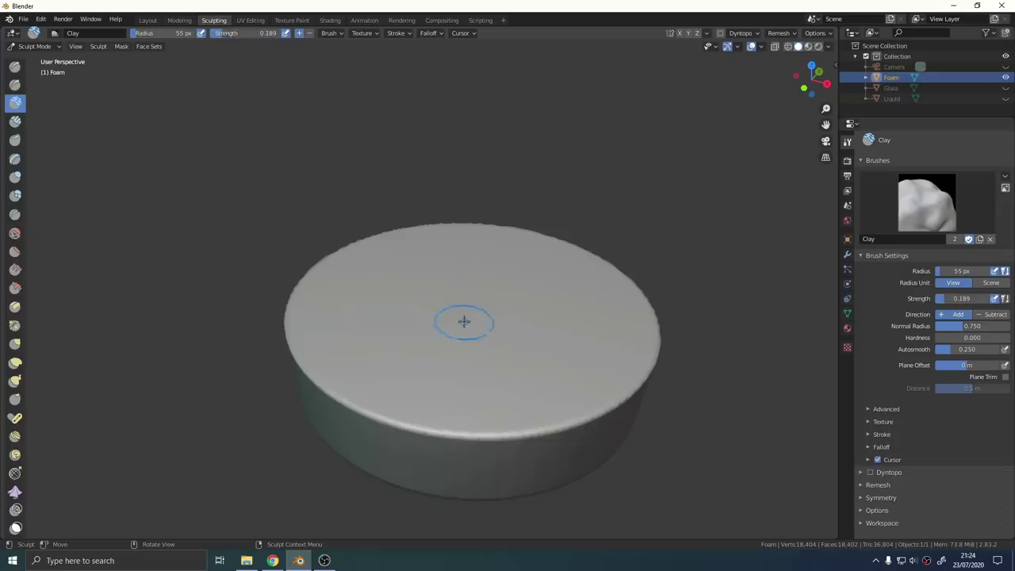
{"action": "key", "text": "f"}
{"action": "left_click", "coordinate": [480, 297]}
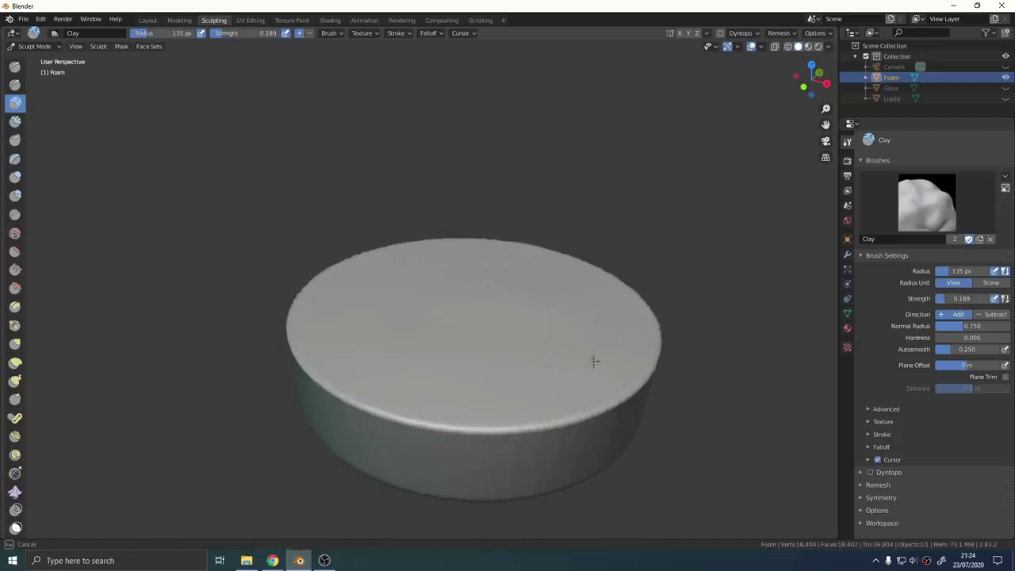
Sculpt gentle unevenness across the foam's top and soften its upper rim with Clay strokes all the way around.
{"action": "middle_click_drag", "start_coordinate": [594, 361], "coordinate": [593, 417]}
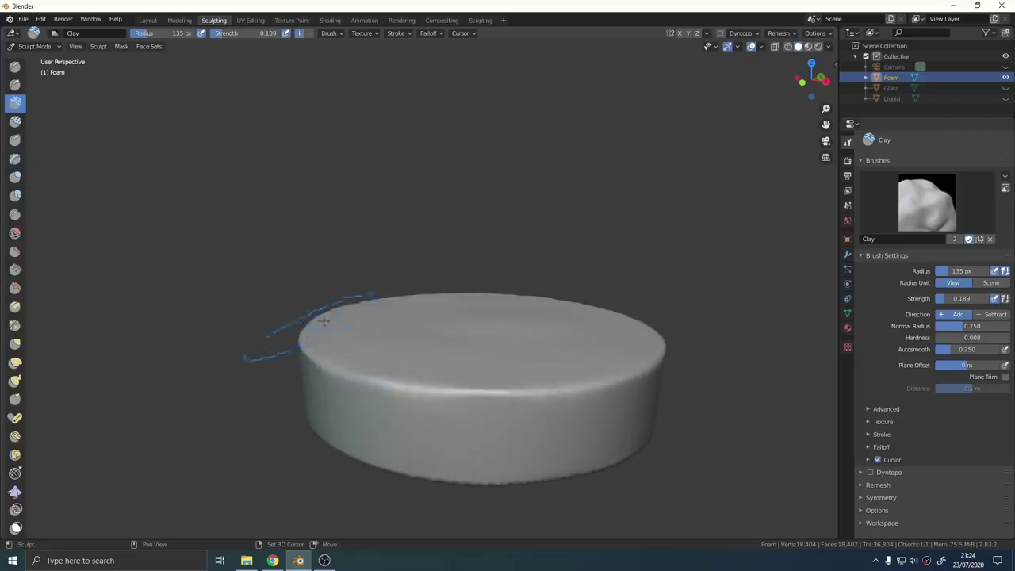
{"action": "middle_click_drag", "start_coordinate": [650, 355], "coordinate": [534, 480]}
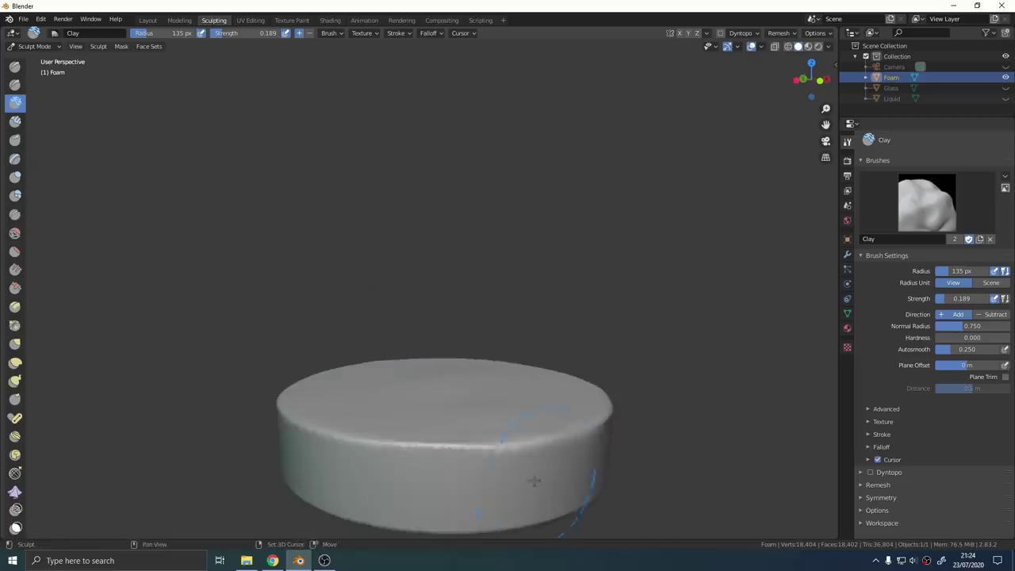
{"action": "middle_click_drag", "start_coordinate": [452, 475], "coordinate": [456, 445]}
{"action": "middle_click_drag", "start_coordinate": [584, 397], "coordinate": [619, 396]}
{"action": "scroll", "coordinate": [606, 424], "scroll_direction": "up", "scroll_amount": 3}
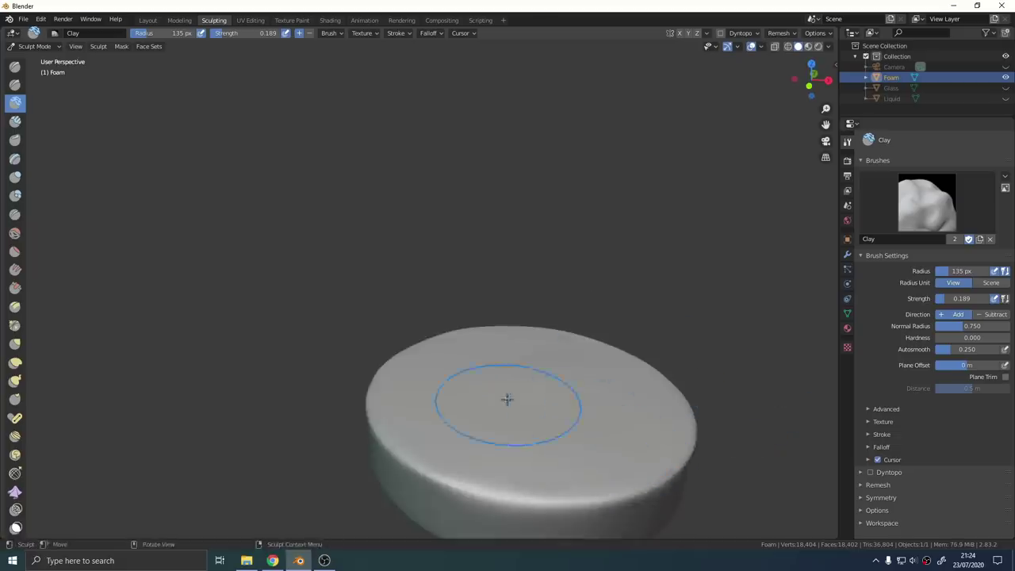
{"action": "mouse_move", "coordinate": [507, 400]}
{"action": "middle_mouse_down"}
{"action": "mouse_move", "coordinate": [601, 423]}
{"action": "mouse_move", "coordinate": [525, 370]}
{"action": "mouse_move", "coordinate": [555, 380]}
{"action": "mouse_move", "coordinate": [435, 384]}
{"action": "middle_mouse_up"}
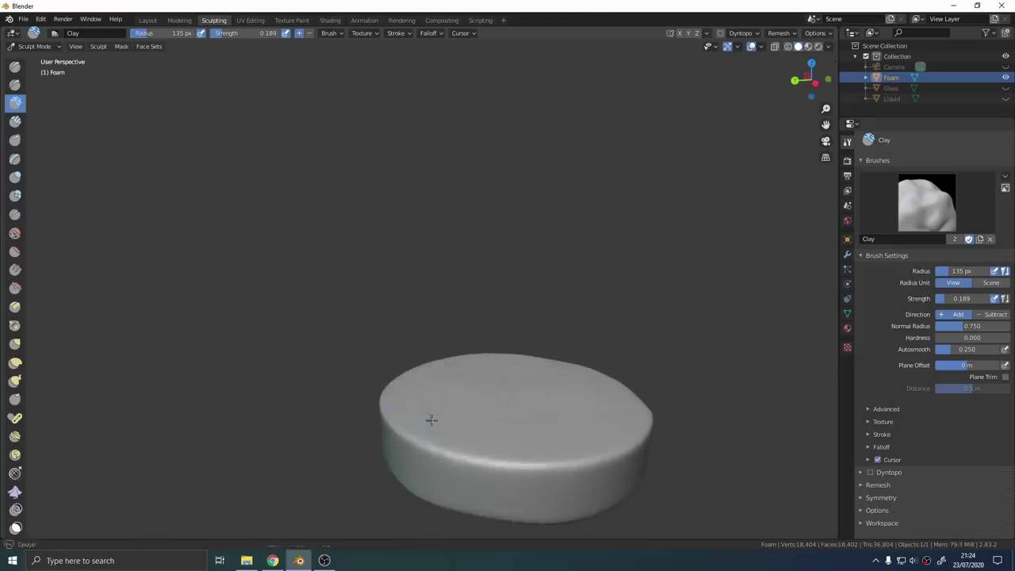
{"action": "middle_click_drag", "start_coordinate": [613, 414], "coordinate": [514, 362], "text": "shift"}
{"action": "scroll", "coordinate": [514, 365], "scroll_direction": "down", "scroll_amount": 1}
Return to the Layout workspace, reveal all hidden objects, and display the pint glass in rendered shading.
{"action": "left_click", "coordinate": [148, 19]}
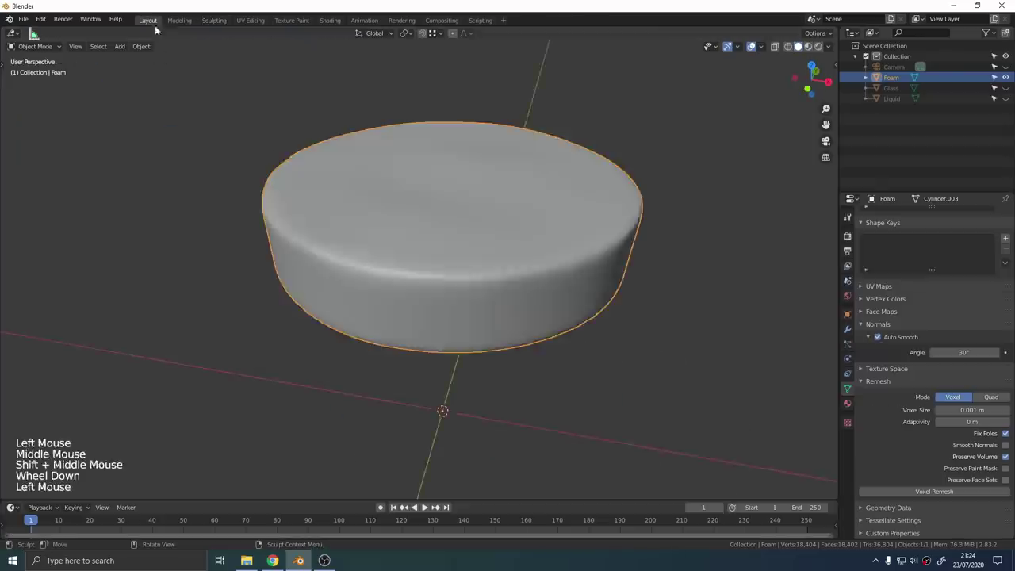
{"action": "scroll", "coordinate": [416, 226], "scroll_direction": "down", "scroll_amount": 3}
{"action": "key", "text": "alt+h"}
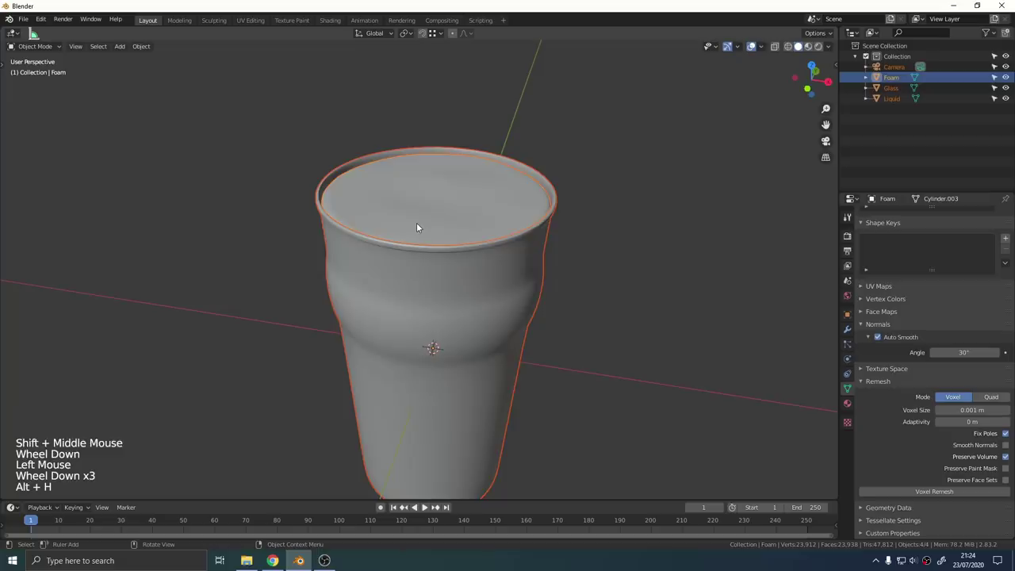
{"action": "key", "text": "a"}
{"action": "middle_click_drag", "start_coordinate": [430, 226], "coordinate": [453, 283]}
{"action": "scroll", "coordinate": [454, 268], "scroll_direction": "down", "scroll_amount": 2}
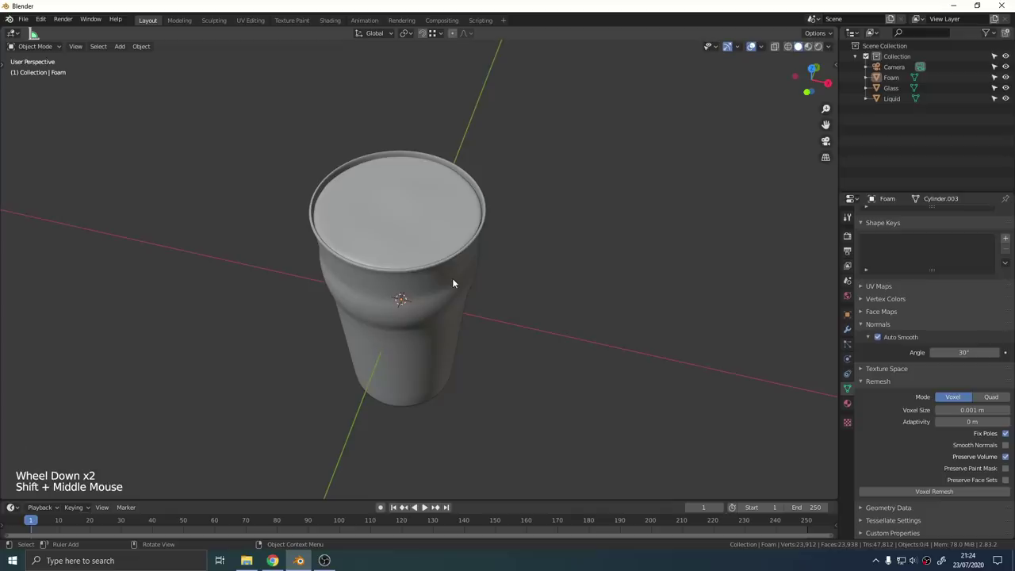
{"action": "mouse_move", "coordinate": [453, 283]}
{"action": "middle_mouse_down"}
{"action": "mouse_move", "coordinate": [437, 356]}
{"action": "mouse_move", "coordinate": [432, 340]}
{"action": "middle_mouse_up"}
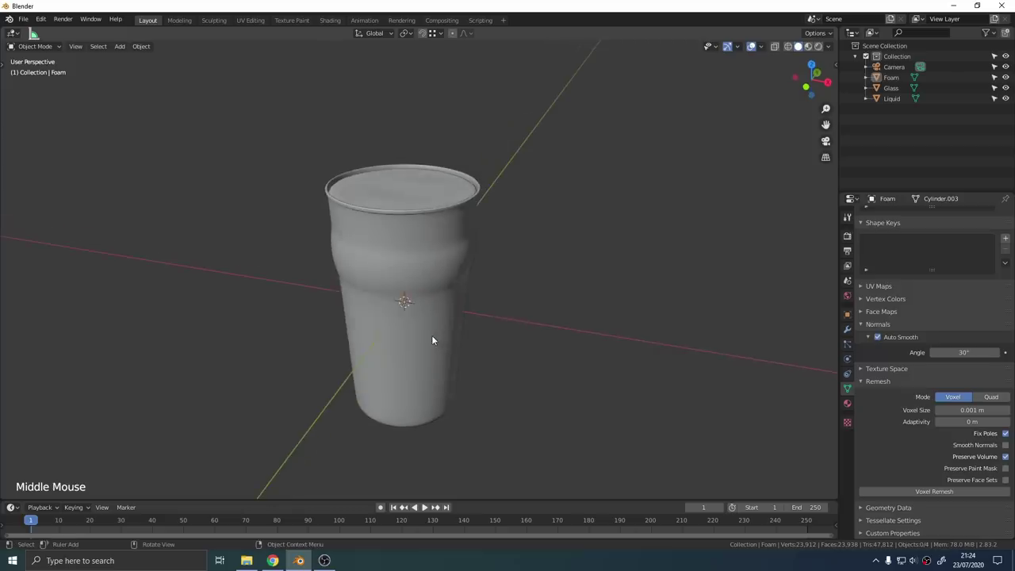
{"action": "key", "text": "z"}
{"action": "left_click", "coordinate": [431, 275]}
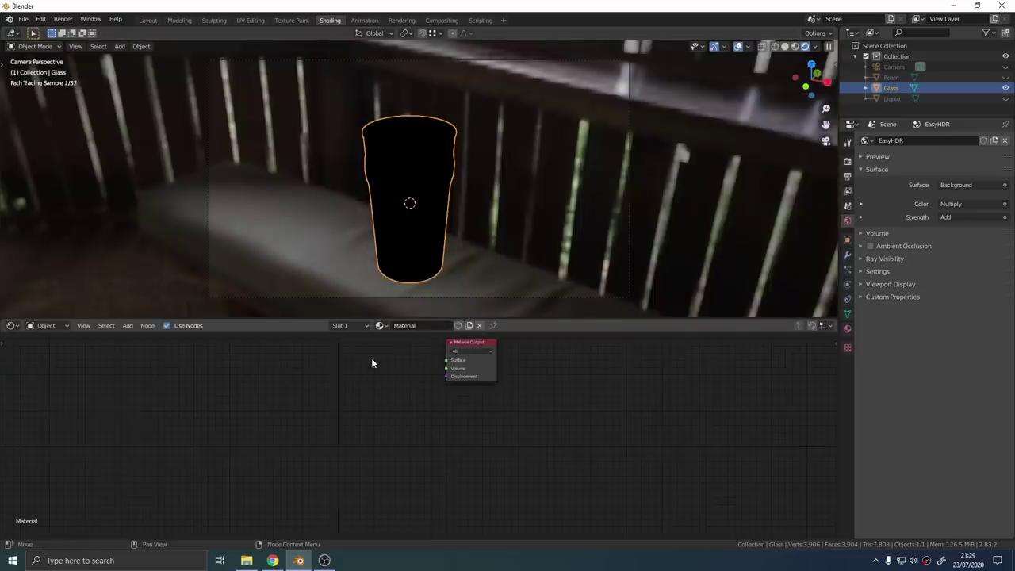
Add a Glass BSDF to the glass material and connect it to the Material Output's Surface.
{"action": "key", "text": "shift+a"}
{"action": "left_click", "coordinate": [330, 369]}
{"action": "type", "text": "gla"}
{"action": "key", "text": "Return"}
{"action": "left_click", "coordinate": [329, 367]}
{"action": "left_click_drag", "start_coordinate": [384, 379], "coordinate": [447, 361]}
Add a Noise Texture and connect its Fac output to the Glass BSDF's Roughness.
{"action": "middle_click_drag", "start_coordinate": [393, 405], "coordinate": [467, 417]}
{"action": "scroll", "coordinate": [467, 416], "scroll_direction": "up", "scroll_amount": 4}
{"action": "middle_click_drag", "start_coordinate": [334, 396], "coordinate": [486, 399]}
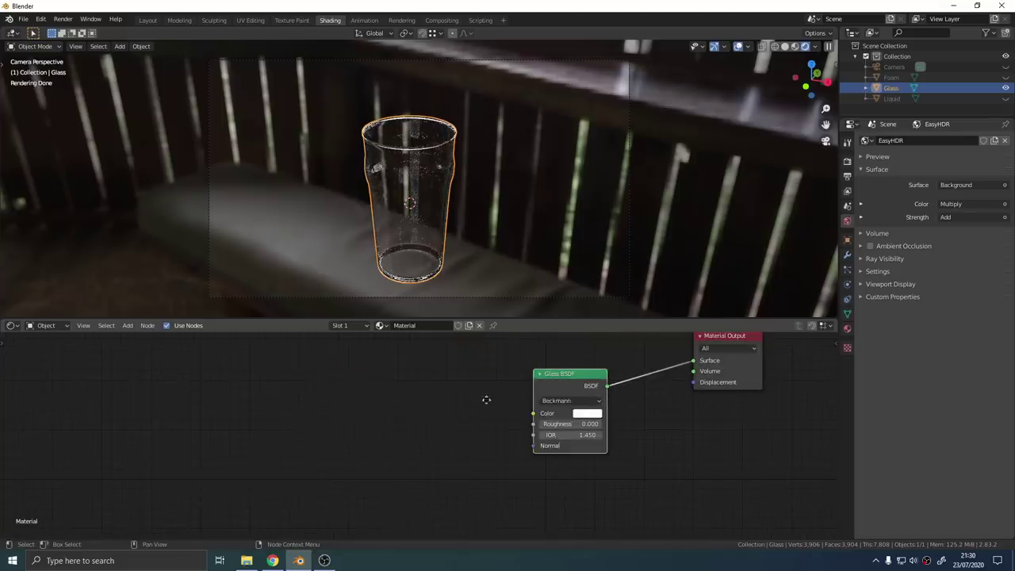
{"action": "key", "text": "shift+a"}
{"action": "left_click", "coordinate": [374, 400]}
{"action": "type", "text": "noi"}
{"action": "key", "text": "Return"}
{"action": "left_click", "coordinate": [308, 394]}
{"action": "left_click_drag", "start_coordinate": [376, 409], "coordinate": [536, 427]}
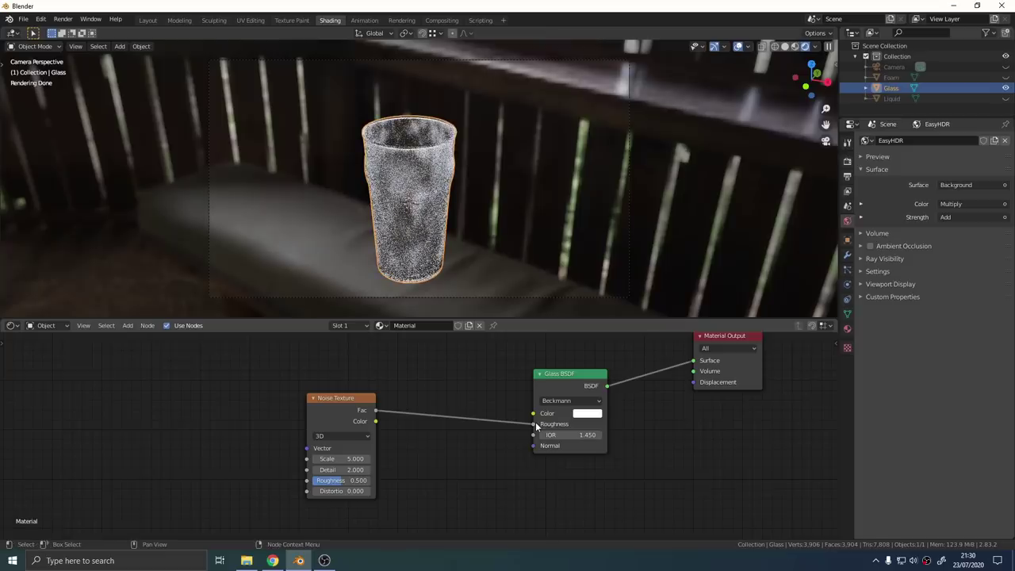
Map the noise with Object coordinates through a Mapping node and set its scale to 1.8, detail to 16 and roughness to about 0.908.
{"action": "left_click", "coordinate": [362, 417]}
{"action": "key", "text": "ctrl+t"}
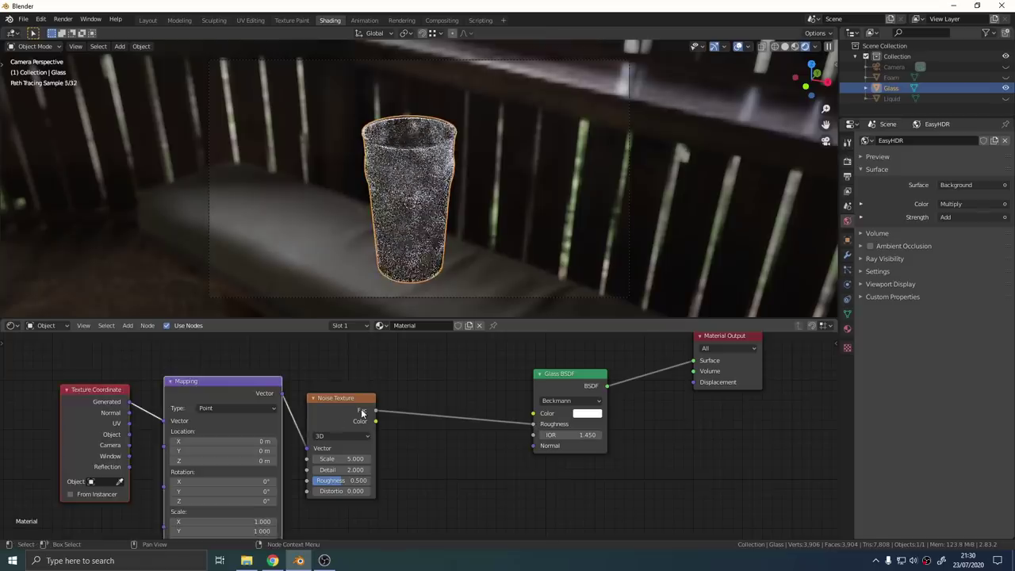
{"action": "left_click_drag", "start_coordinate": [129, 434], "coordinate": [164, 420]}
{"action": "left_click_drag", "start_coordinate": [341, 481], "coordinate": [373, 470]}
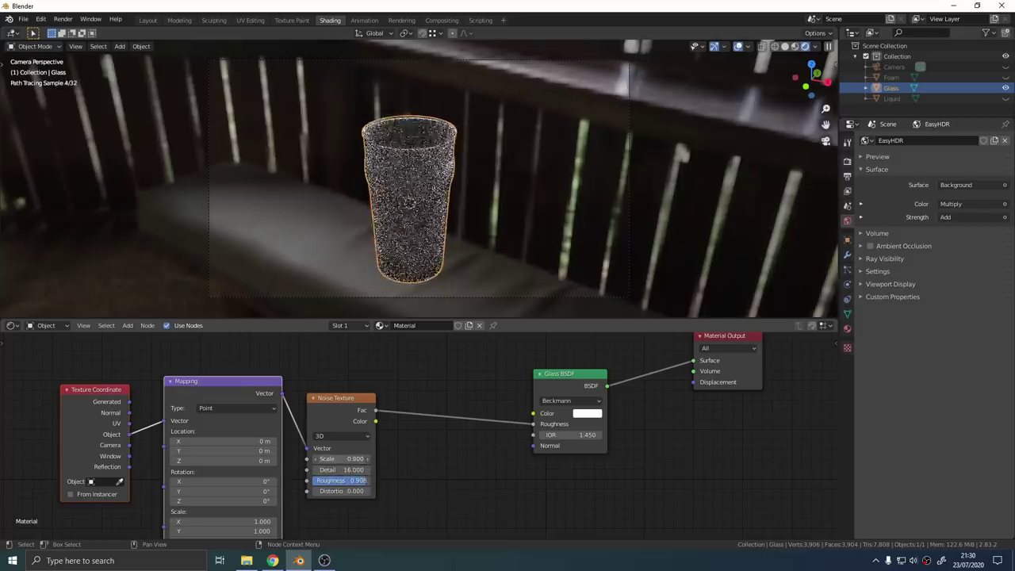
Insert a ColorRamp between the noise and the glass roughness, moving the black stop inward and the white stop to about 0.714.
{"action": "key", "text": "shift+a"}
{"action": "left_click", "coordinate": [435, 385]}
{"action": "type", "text": "ramp"}
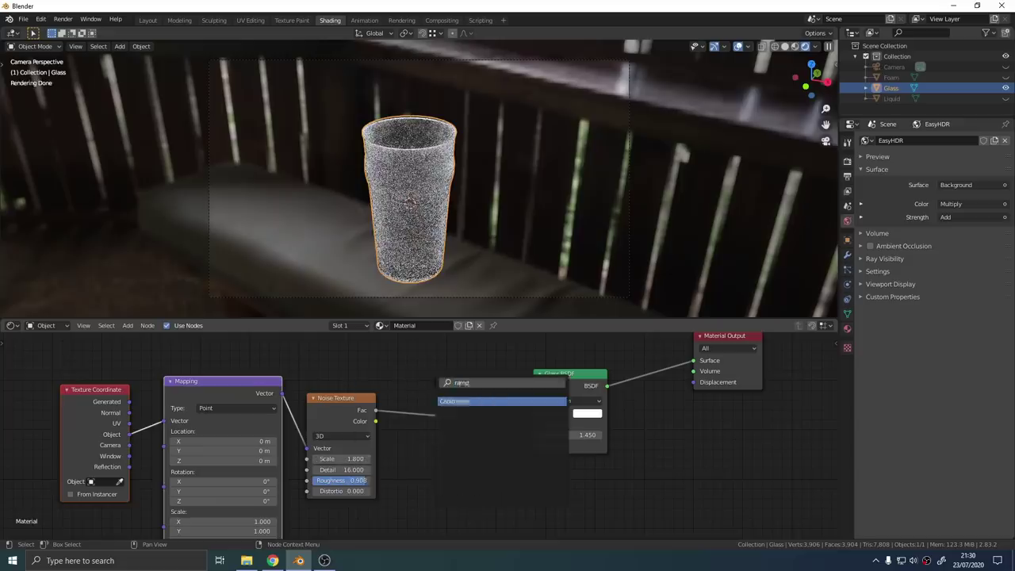
{"action": "key", "text": "Return"}
{"action": "left_click", "coordinate": [417, 380]}
{"action": "scroll", "coordinate": [457, 423], "scroll_direction": "up", "scroll_amount": 4}
{"action": "left_click_drag", "start_coordinate": [410, 441], "coordinate": [452, 440]}
{"action": "left_click_drag", "start_coordinate": [551, 441], "coordinate": [518, 441]}
{"action": "left_click_drag", "start_coordinate": [451, 441], "coordinate": [496, 441]}
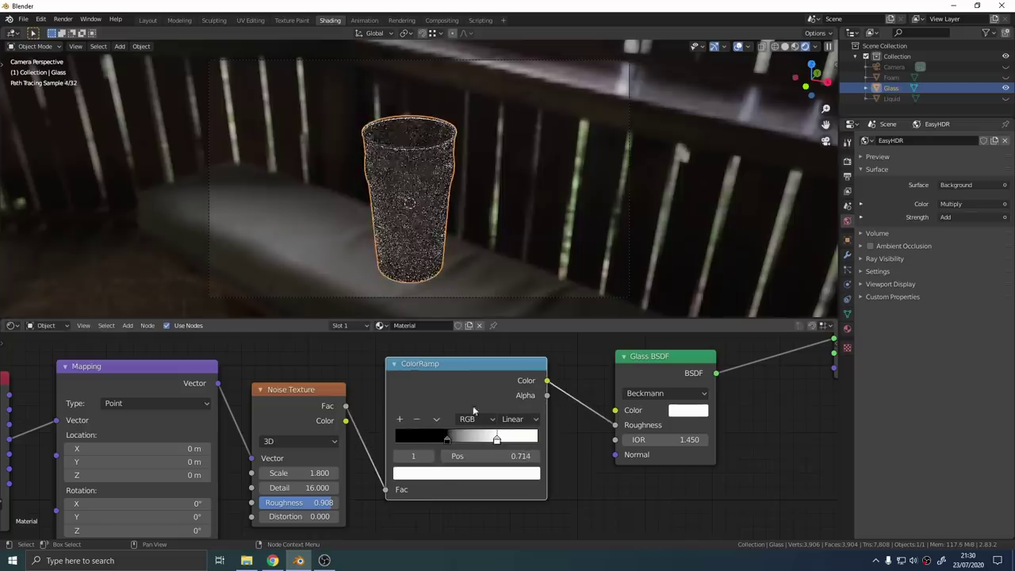
Refine the ColorRamp with the black stop at about 0.450, the white stop dimmed to light grey and moved closer to the black one.
{"action": "scroll", "coordinate": [415, 216], "scroll_direction": "up", "scroll_amount": 2}
{"action": "middle_click_drag", "start_coordinate": [414, 215], "coordinate": [416, 187]}
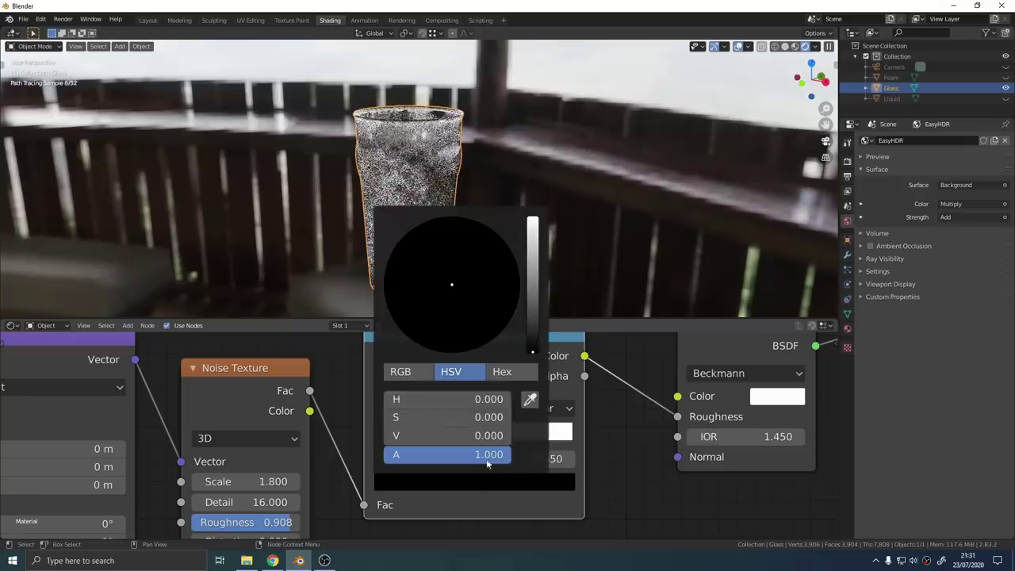
{"action": "scroll", "coordinate": [531, 336], "scroll_direction": "up", "scroll_amount": 16}
{"action": "scroll", "coordinate": [531, 336], "scroll_direction": "down", "scroll_amount": 16}
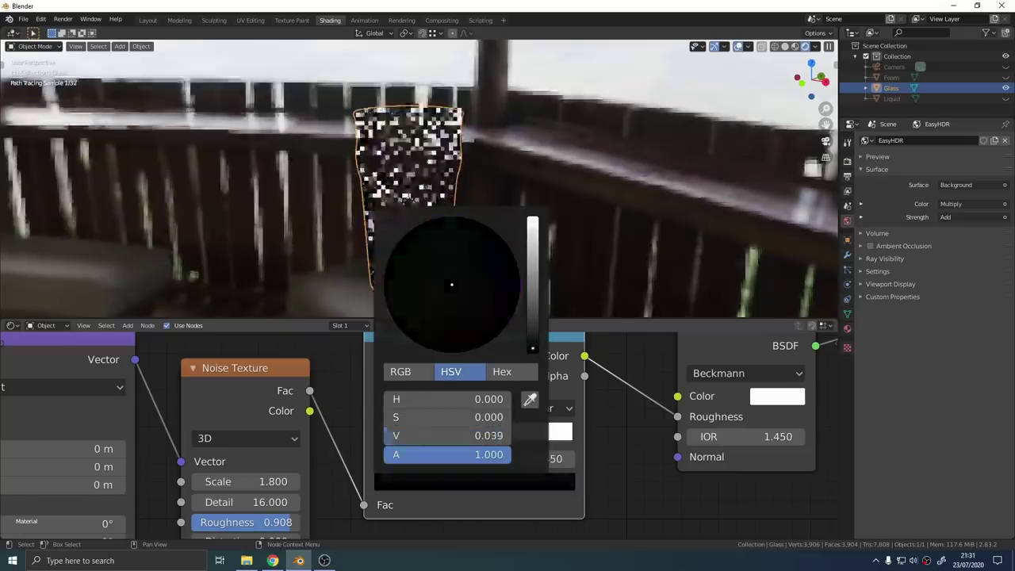
{"action": "left_click_drag", "start_coordinate": [532, 348], "coordinate": [531, 301]}
{"action": "left_click", "coordinate": [503, 436]}
{"action": "left_click", "coordinate": [494, 481]}
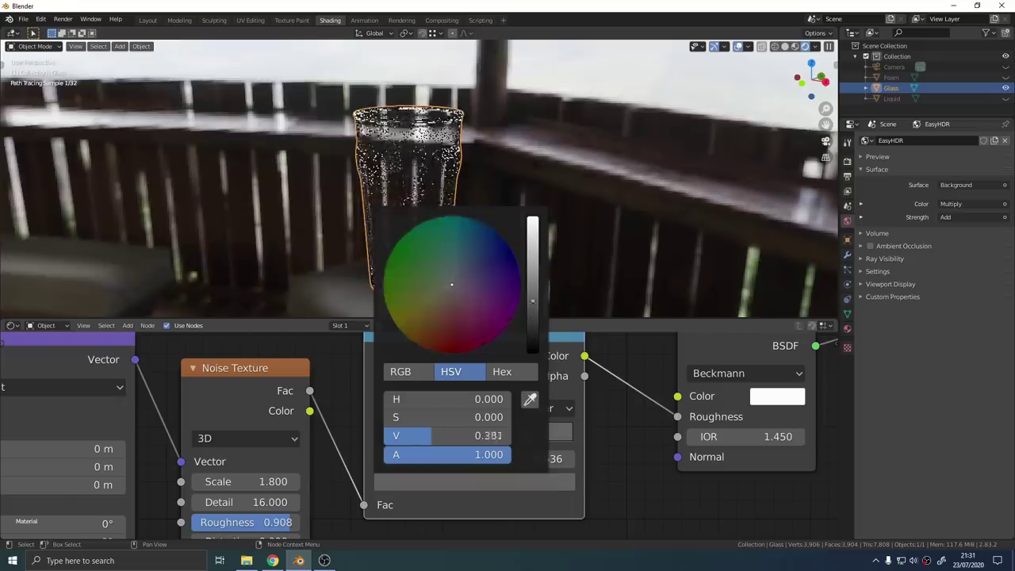
{"action": "scroll", "coordinate": [531, 337], "scroll_direction": "up", "scroll_amount": 7}
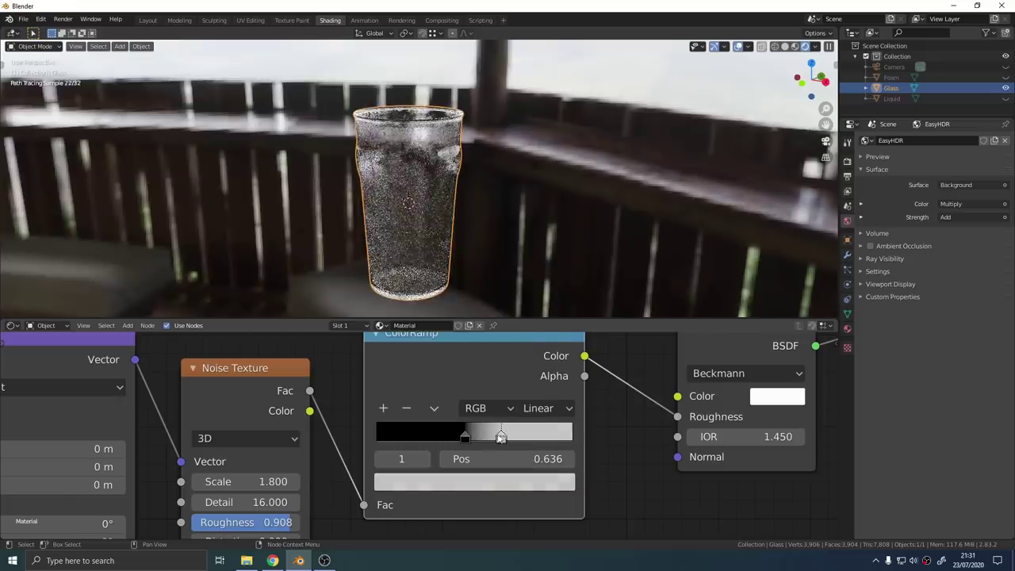
{"action": "left_click_drag", "start_coordinate": [500, 437], "coordinate": [489, 437]}
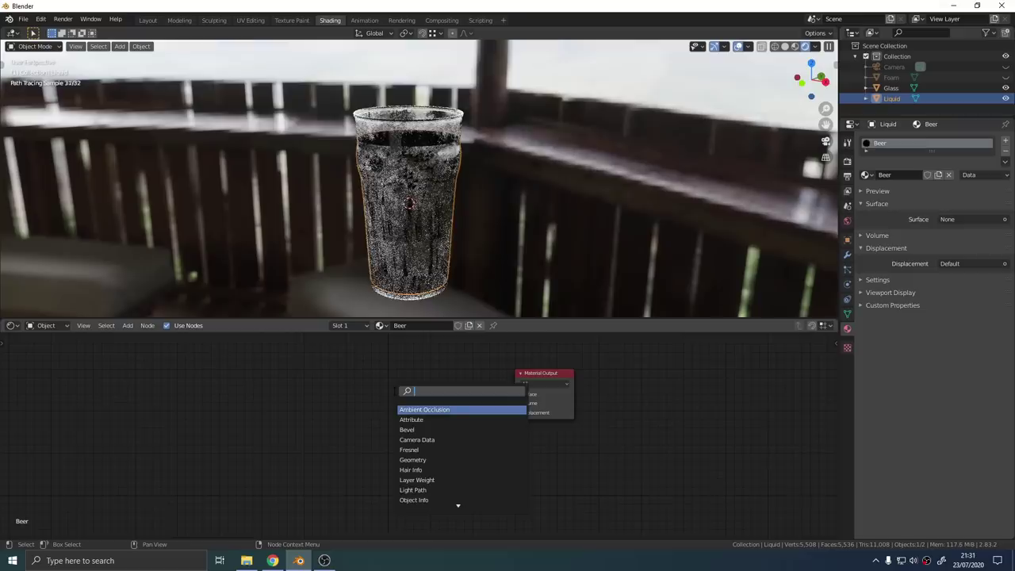
Add a Glass BSDF to the Beer material, connect it to the output's Surface and set its IOR to 1.33.
{"action": "type", "text": "glas"}
{"action": "key", "text": "Return"}
{"action": "left_click", "coordinate": [394, 391]}
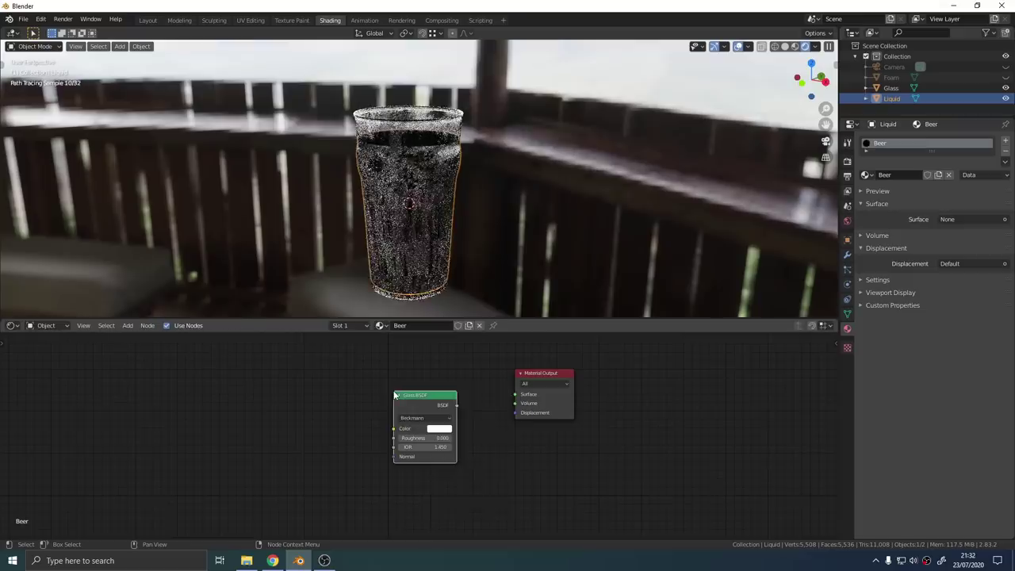
{"action": "left_click_drag", "start_coordinate": [458, 405], "coordinate": [516, 395]}
{"action": "scroll", "coordinate": [429, 439], "scroll_direction": "up", "scroll_amount": 3}
{"action": "left_click", "coordinate": [440, 450]}
{"action": "type", "text": "1.33"}
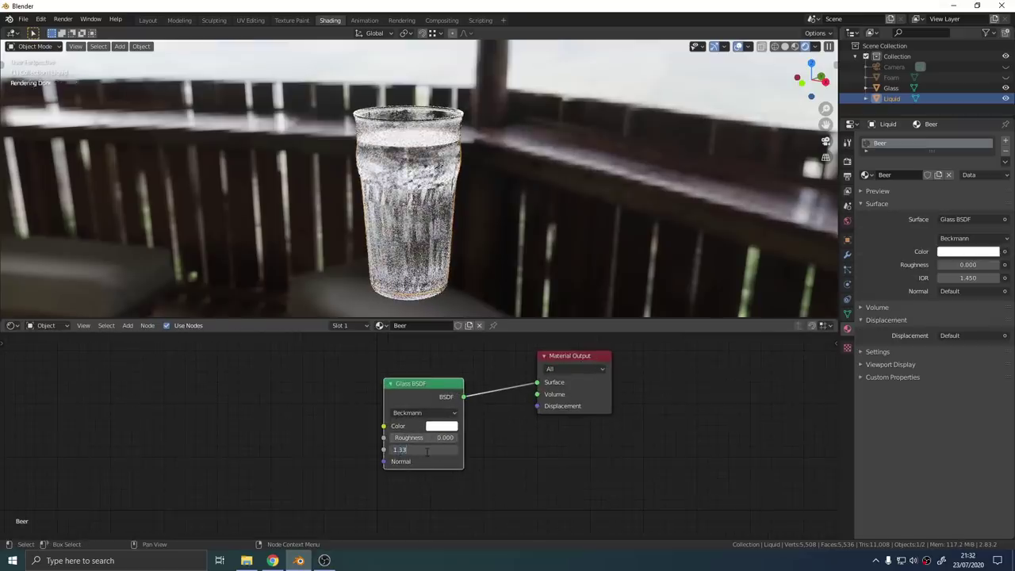
{"action": "key", "text": "Return"}
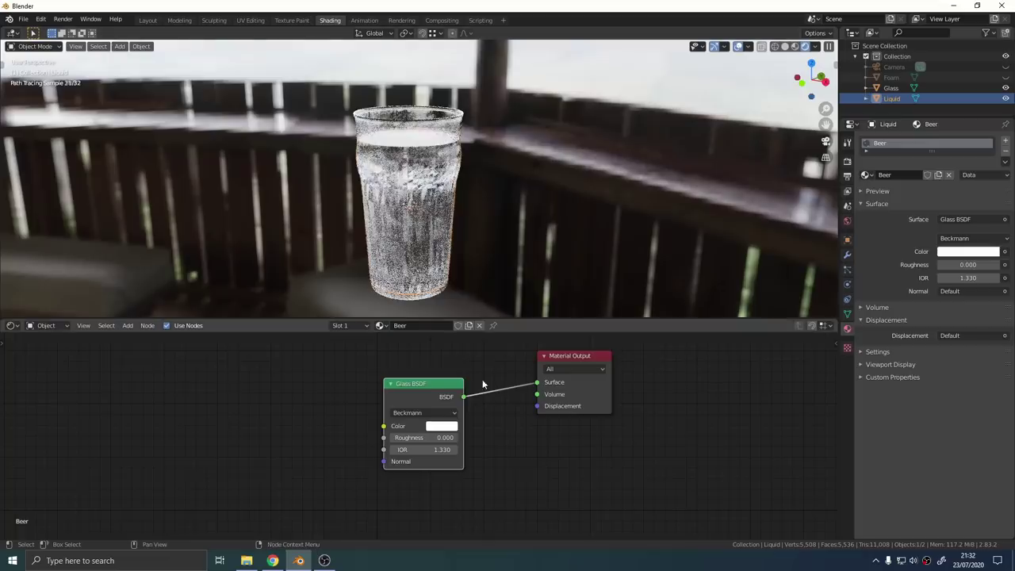
Colour the beer's Glass BSDF light orange, with hue about 0.099 and saturation about 0.627.
{"action": "left_click", "coordinate": [445, 427]}
{"action": "left_click", "coordinate": [459, 334]}
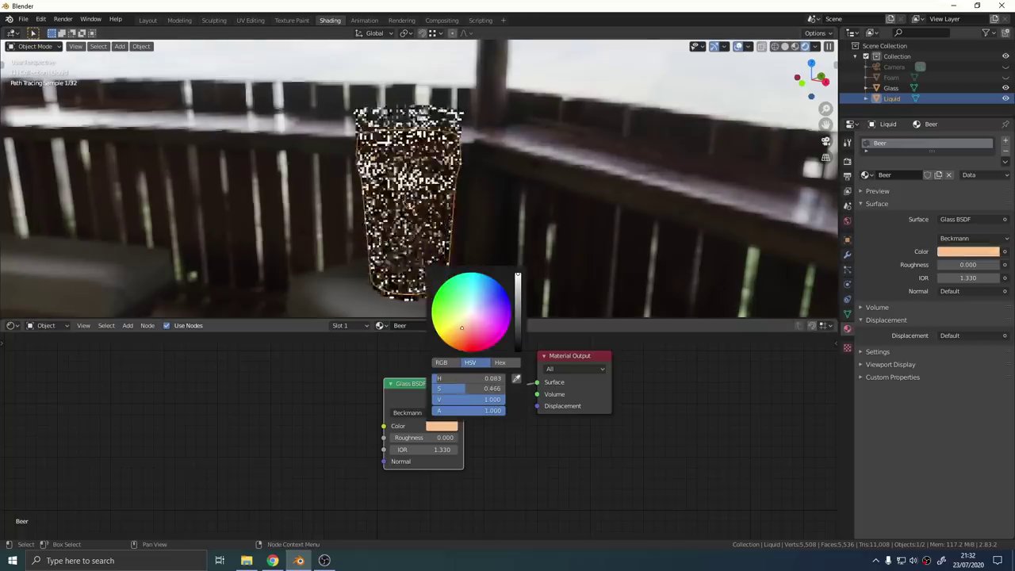
{"action": "left_click_drag", "start_coordinate": [459, 334], "coordinate": [455, 333]}
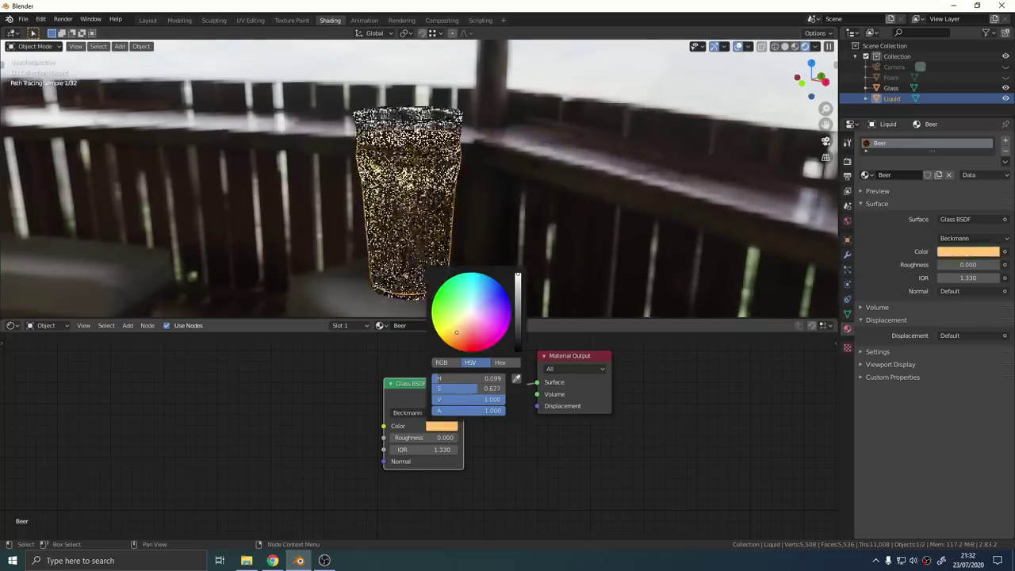
Recentre the Liquid object's origin, working in the front wireframe view.
{"action": "middle_click_drag", "start_coordinate": [417, 169], "coordinate": [471, 227]}
{"action": "key", "text": "z"}
{"action": "left_click", "coordinate": [520, 222]}
{"action": "key", "text": "KP_1"}
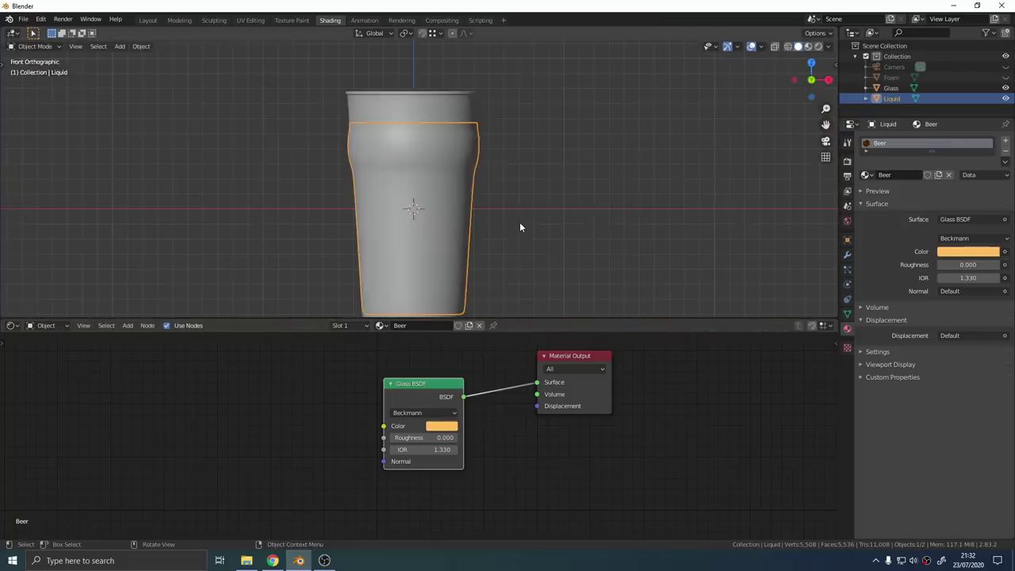
{"action": "key", "text": "z"}
{"action": "left_click", "coordinate": [436, 225]}
{"action": "scroll", "coordinate": [470, 212], "scroll_direction": "up", "scroll_amount": 6}
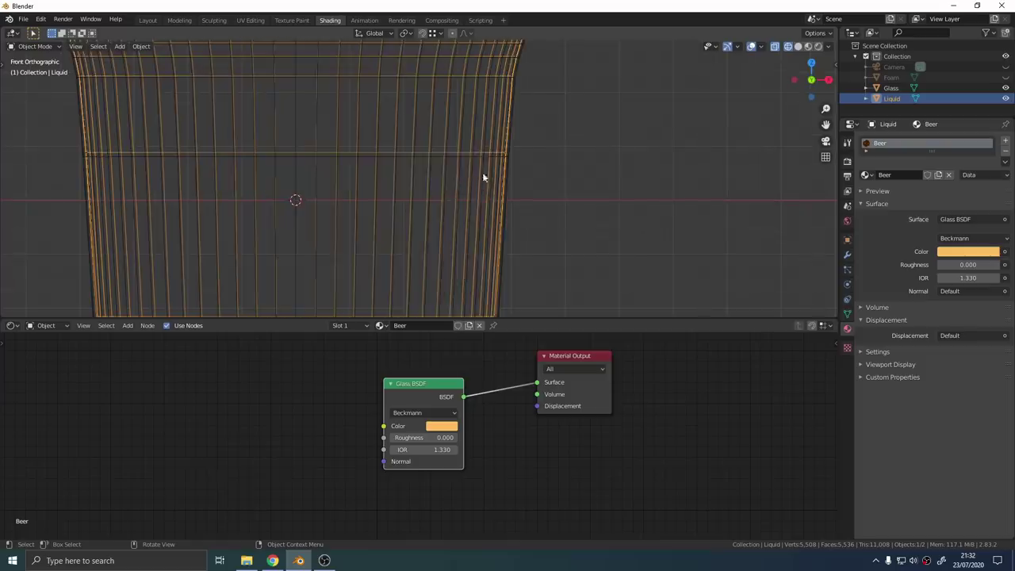
{"action": "right_click", "coordinate": [475, 174]}
{"action": "mouse_move", "coordinate": [465, 202]}
{"action": "left_click", "coordinate": [519, 212]}
Scale the Liquid up slightly so its wall slightly overlaps the inner wall of the glass, and return to the rendered preview.
{"action": "scroll", "coordinate": [510, 206], "scroll_direction": "down", "scroll_amount": 3}
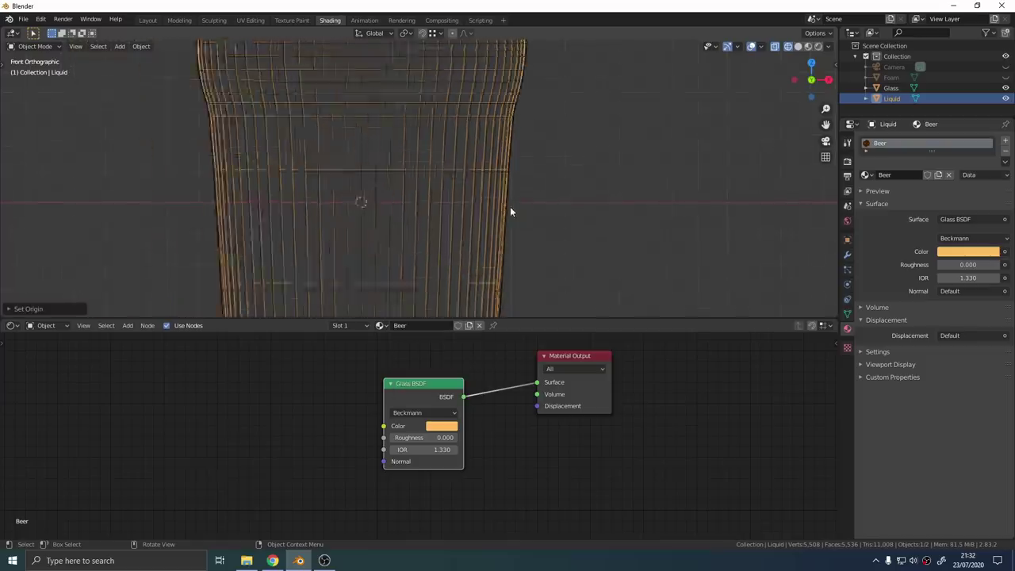
{"action": "scroll", "coordinate": [470, 159], "scroll_direction": "up", "scroll_amount": 6}
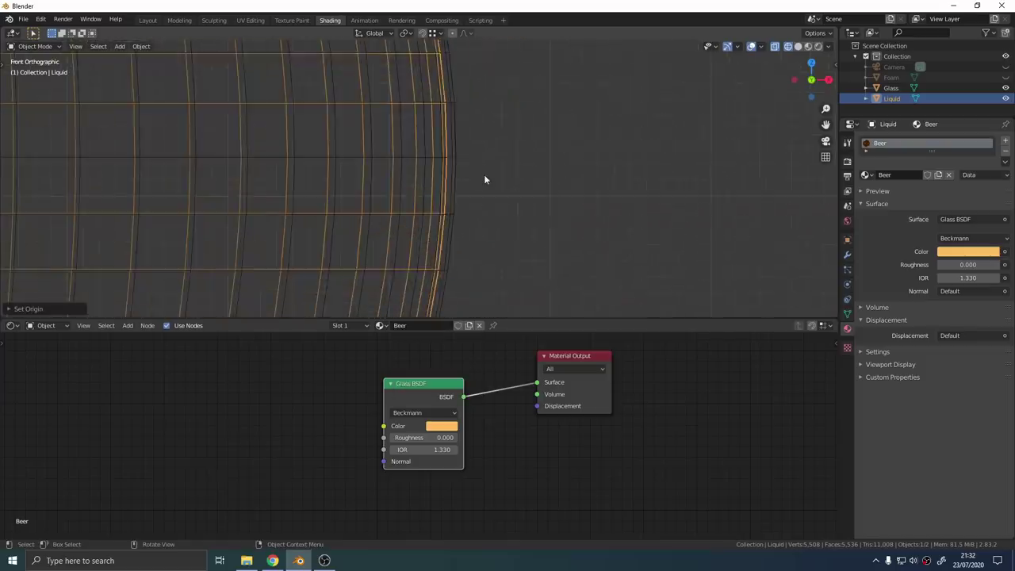
{"action": "key", "text": "s"}
{"action": "left_click", "coordinate": [486, 171]}
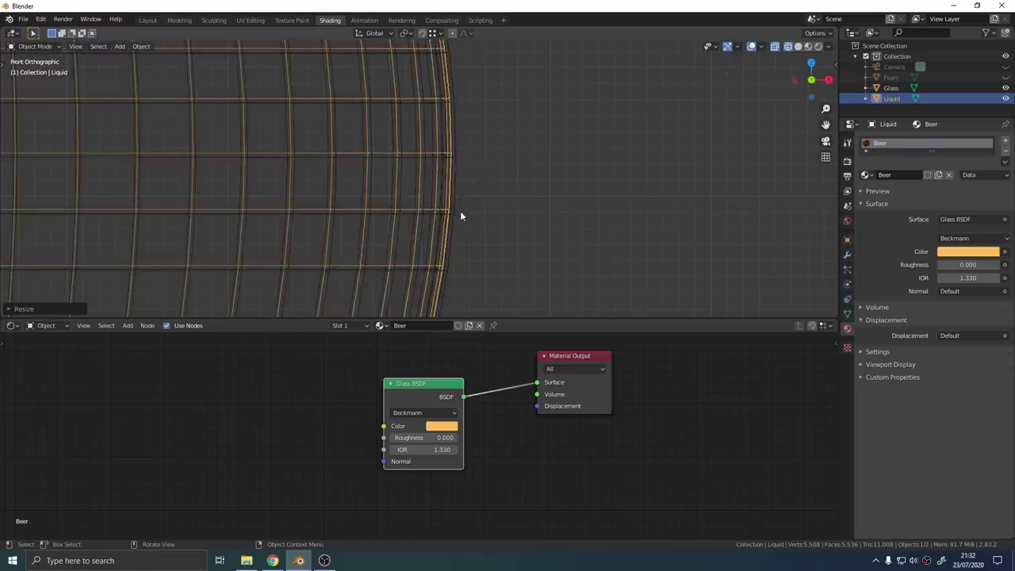
{"action": "key", "text": "z"}
{"action": "left_click", "coordinate": [459, 183]}
{"action": "key", "text": "alt+a"}
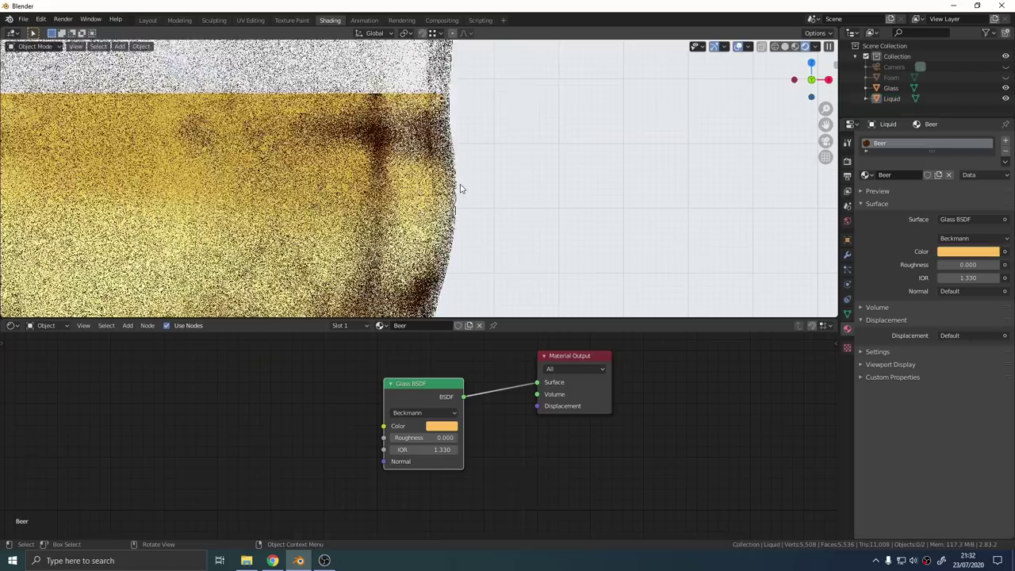
Judge the beer through the camera and lower the saturation of its Glass BSDF colour to a paler amber.
{"action": "key", "text": "KP_0"}
{"action": "scroll", "coordinate": [460, 186], "scroll_direction": "down", "scroll_amount": 2}
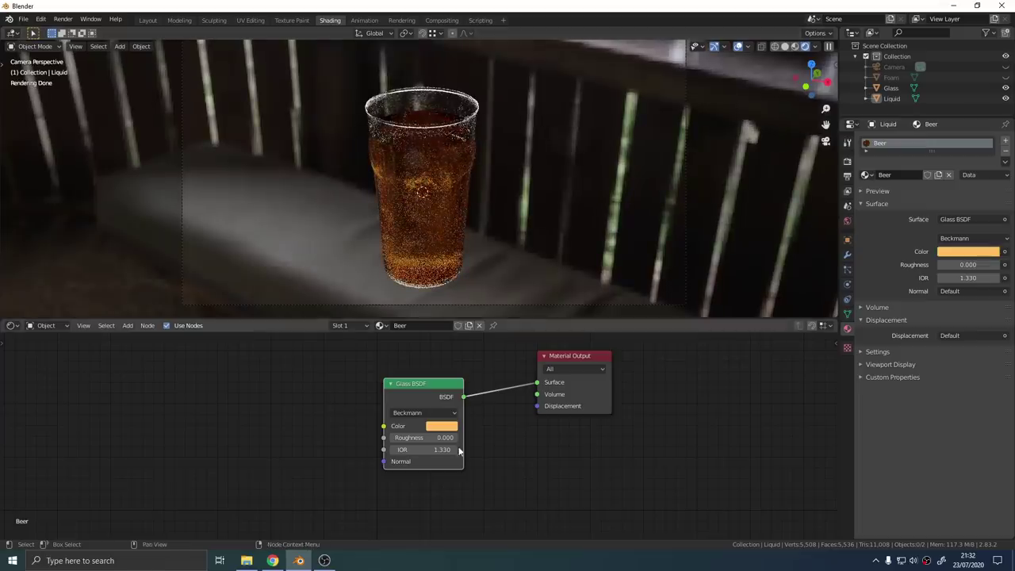
{"action": "left_click", "coordinate": [443, 427]}
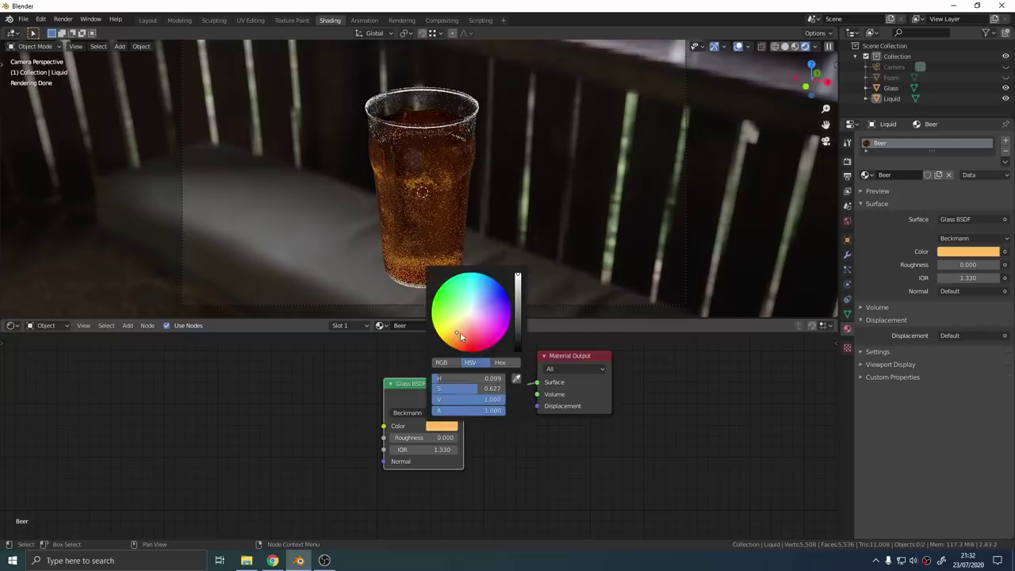
{"action": "left_click_drag", "start_coordinate": [472, 386], "coordinate": [454, 387]}
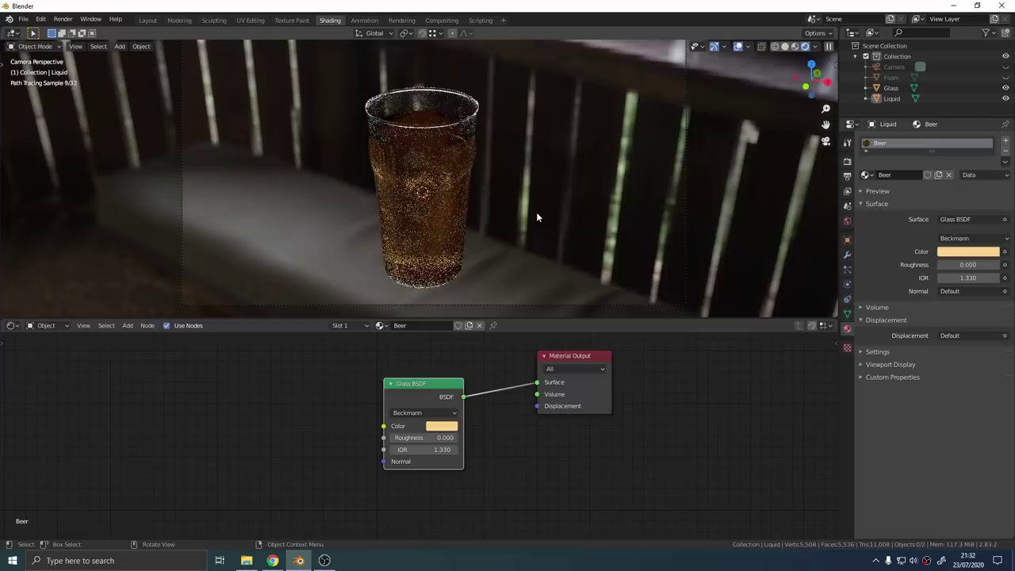
{"action": "left_click", "coordinate": [449, 426]}
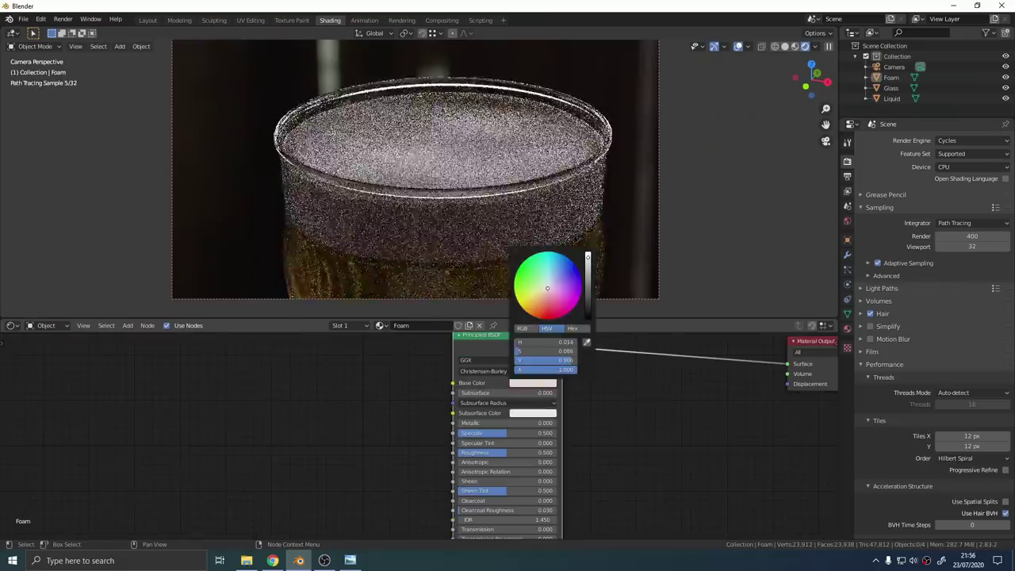
Give the foam's Principled BSDF a cream subsurface colour and set the base colour's saturation to 0.026.
{"action": "left_click", "coordinate": [532, 413]}
{"action": "left_click", "coordinate": [544, 321]}
{"action": "left_click", "coordinate": [529, 383]}
{"action": "left_click", "coordinate": [572, 353]}
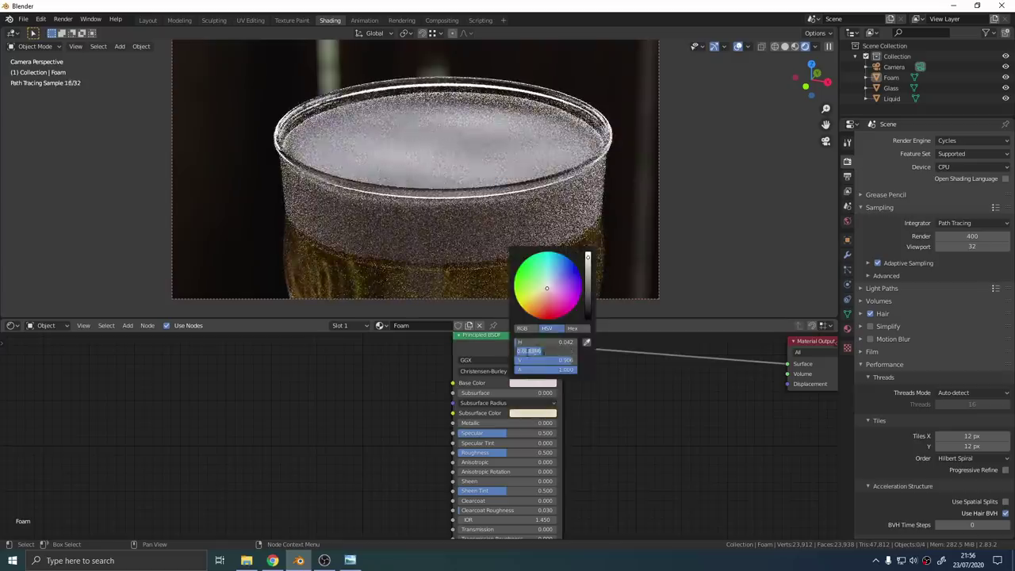
{"action": "type", "text": "0.026"}
{"action": "key", "text": "Return"}
Set the foam shader's roughness to 0.4 and its subsurface to 0.3.
{"action": "double_click", "coordinate": [492, 394]}
{"action": "type", "text": "0.4"}
{"action": "key", "text": "Return"}
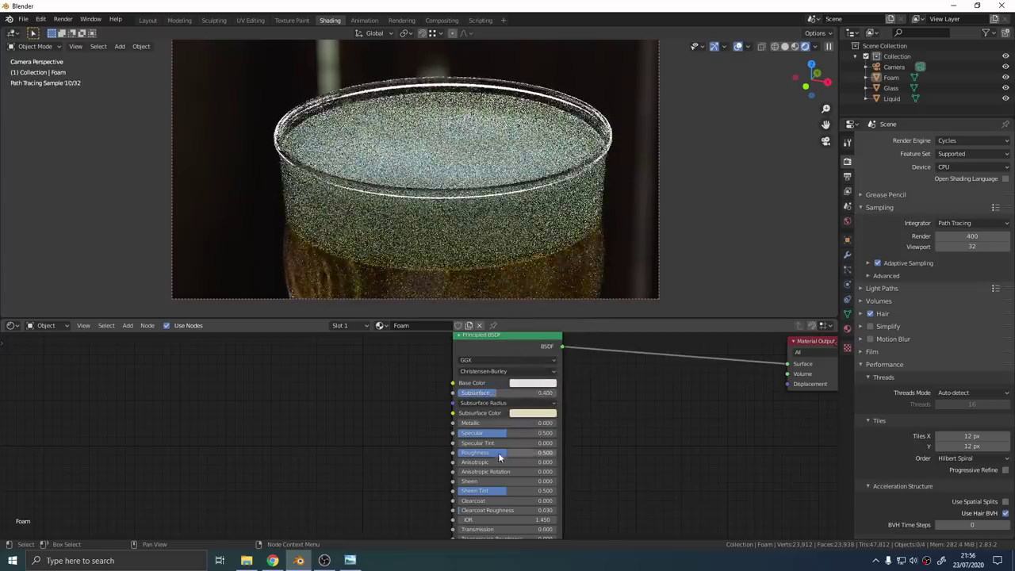
{"action": "double_click", "coordinate": [498, 452]}
{"action": "type", "text": "0.4"}
{"action": "key", "text": "Return"}
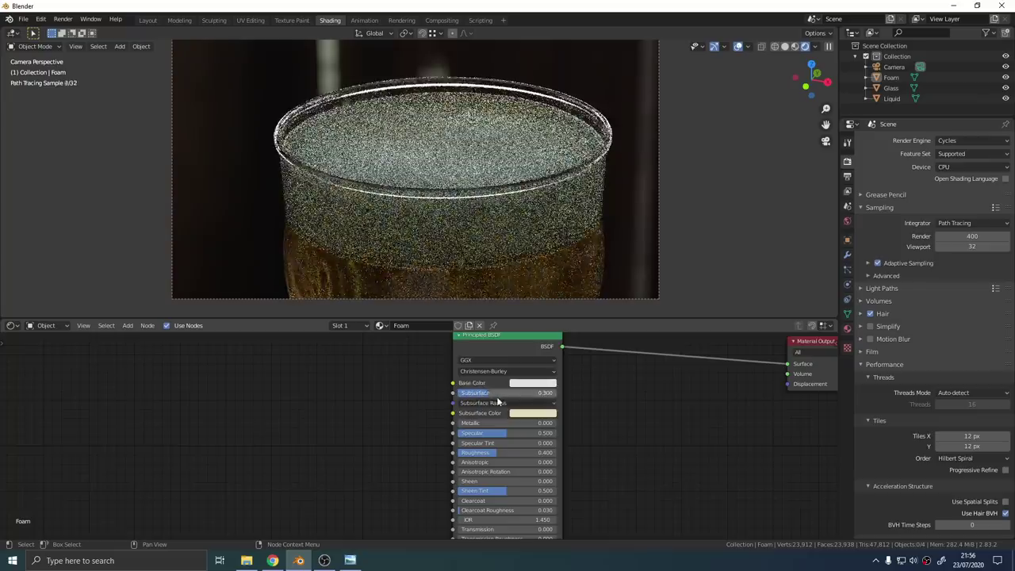
Set the foam shader's transmission to 0.1.
{"action": "middle_click_drag", "start_coordinate": [516, 533], "coordinate": [488, 470]}
{"action": "double_click", "coordinate": [481, 466]}
{"action": "type", "text": "0.1"}
{"action": "key", "text": "Return"}
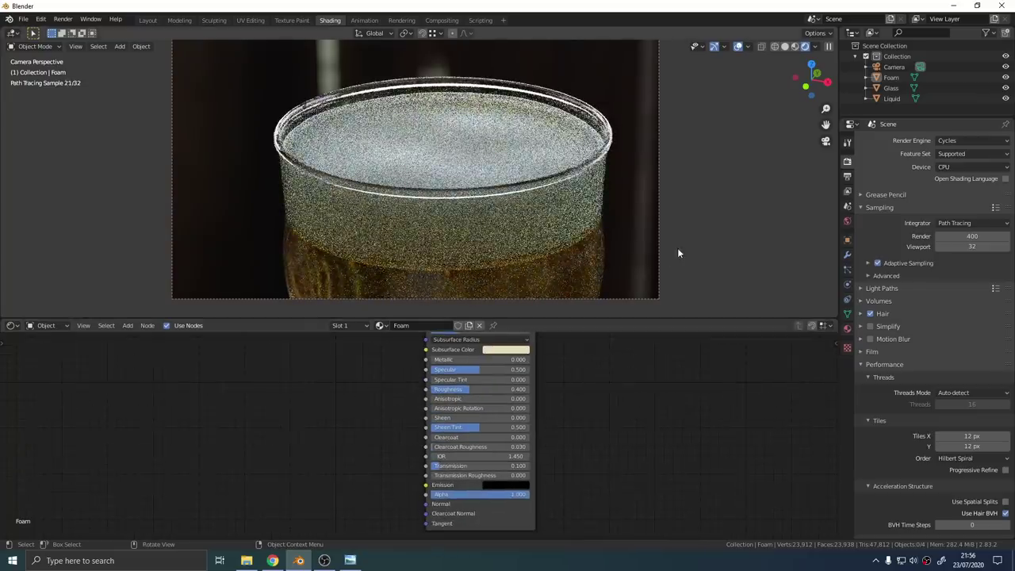
Raise the Foam mesh's bottom vertices slightly along Z in front wireframe view, then preview the render through the camera.
{"action": "key", "text": "z"}
{"action": "left_click", "coordinate": [530, 220]}
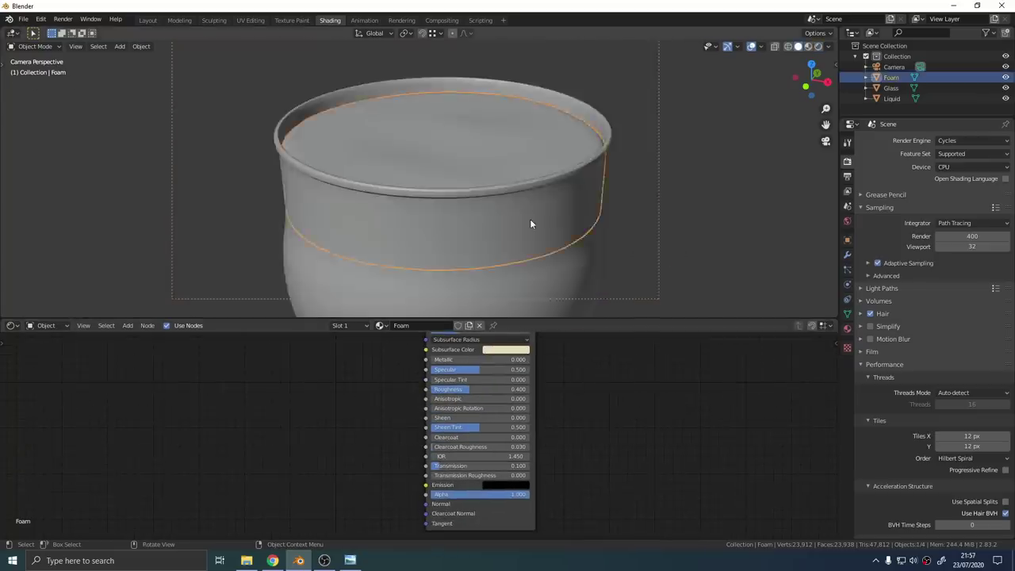
{"action": "key", "text": "KP_1"}
{"action": "key", "text": "z"}
{"action": "key", "text": "Tab"}
{"action": "scroll", "coordinate": [523, 227], "scroll_direction": "up", "scroll_amount": 3}
{"action": "scroll", "coordinate": [688, 237], "scroll_direction": "down", "scroll_amount": 2}
{"action": "left_click_drag", "start_coordinate": [686, 255], "coordinate": [113, 212]}
{"action": "scroll", "coordinate": [547, 240], "scroll_direction": "up", "scroll_amount": 6}
{"action": "key", "text": "g"}
{"action": "key", "text": "z"}
{"action": "left_click", "coordinate": [694, 195]}
{"action": "key", "text": "Tab"}
{"action": "key", "text": "KP_0"}
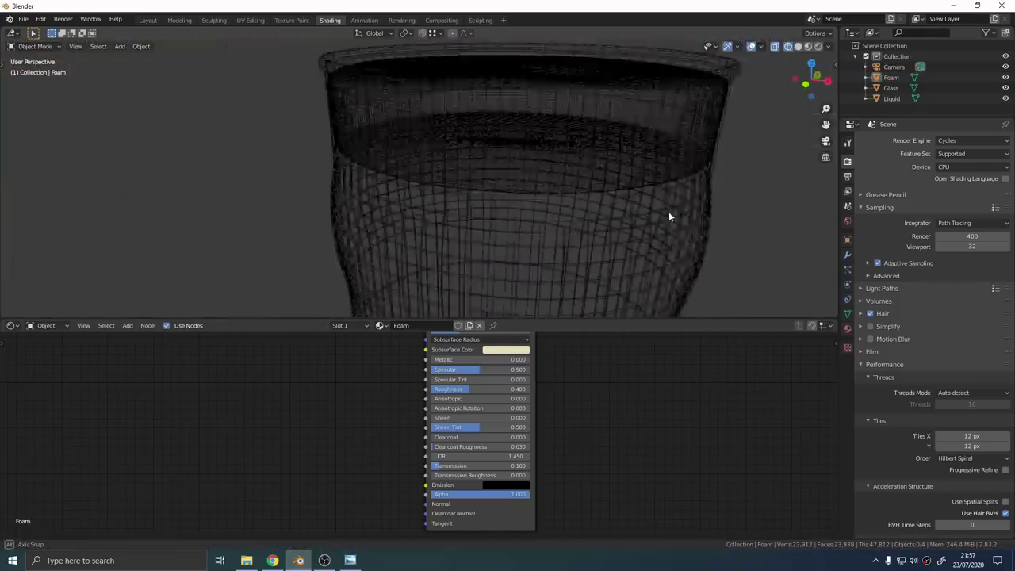
{"action": "key", "text": "shift+z"}
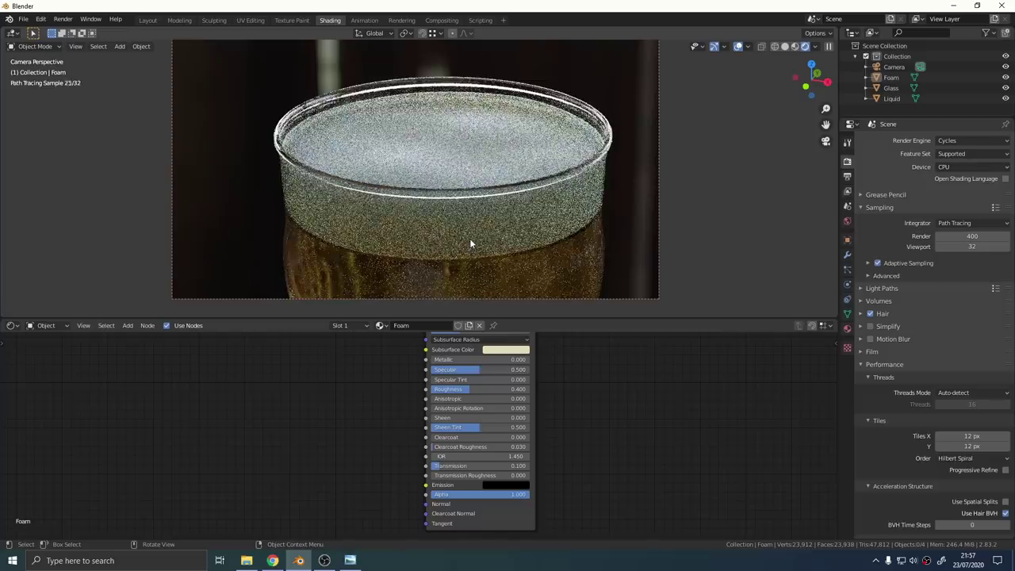
Move the Liquid's top edge loop along Z to meet the underside of the foam.
{"action": "key", "text": "z"}
{"action": "left_click", "coordinate": [524, 271]}
{"action": "key", "text": "z"}
{"action": "left_click", "coordinate": [477, 276]}
{"action": "left_click", "coordinate": [568, 278]}
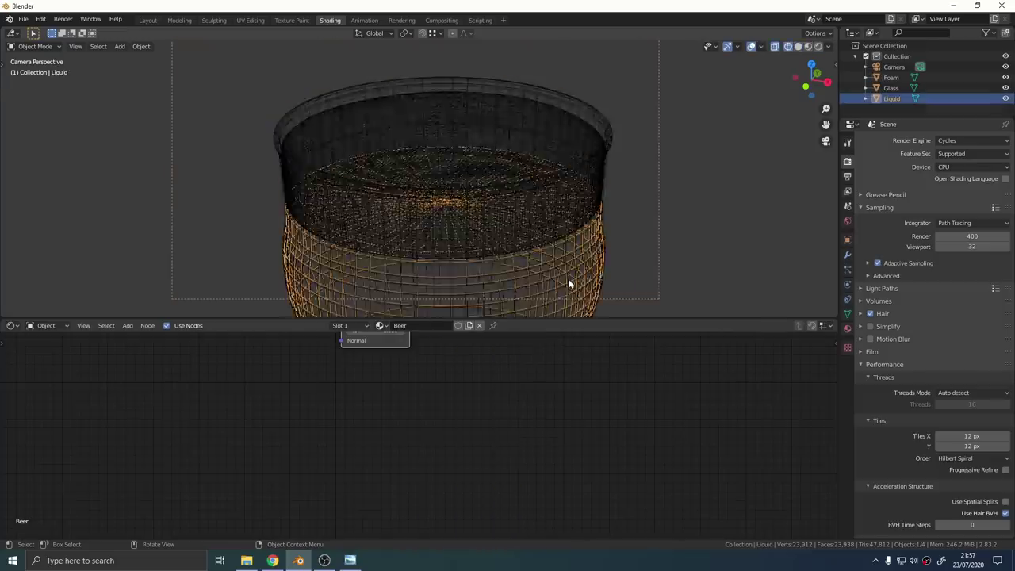
{"action": "key", "text": "KP_1"}
{"action": "scroll", "coordinate": [624, 204], "scroll_direction": "up", "scroll_amount": 8}
{"action": "key", "text": "Tab"}
{"action": "left_click", "coordinate": [564, 203], "text": "alt"}
{"action": "key", "text": "g"}
{"action": "key", "text": "z"}
{"action": "left_click", "coordinate": [563, 201]}
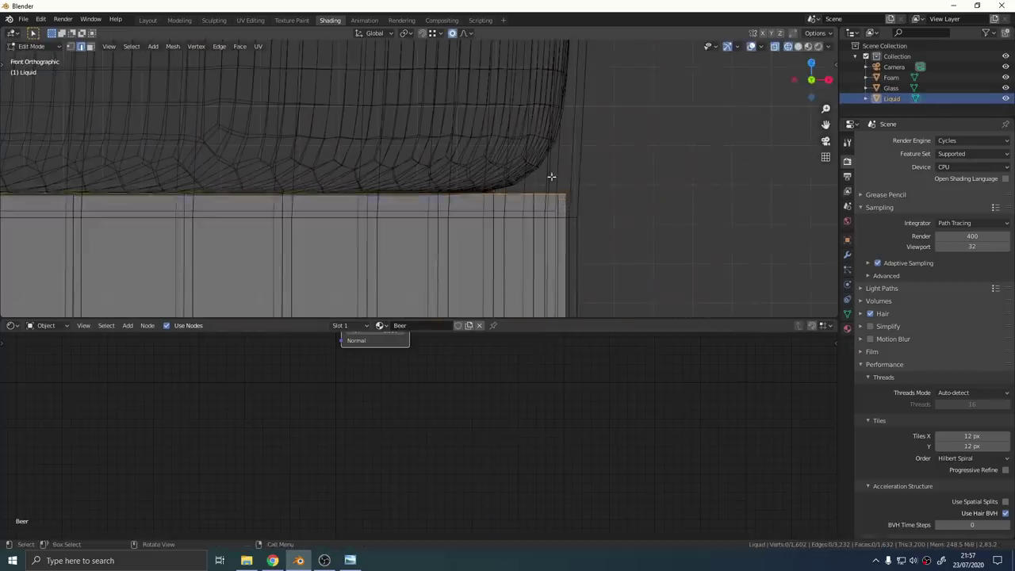
{"action": "scroll", "coordinate": [549, 178], "scroll_direction": "down", "scroll_amount": 8}
{"action": "middle_click_drag", "start_coordinate": [519, 188], "coordinate": [666, 187], "text": "shift"}
{"action": "key", "text": "Tab"}
Flatten the Foam's selected bottom vertices by scaling them to 0 along Z.
{"action": "left_click", "coordinate": [659, 166]}
{"action": "key", "text": "Tab"}
{"action": "key", "text": "s"}
{"action": "key", "text": "z"}
{"action": "scroll", "coordinate": [571, 143], "scroll_direction": "up", "scroll_amount": 6}
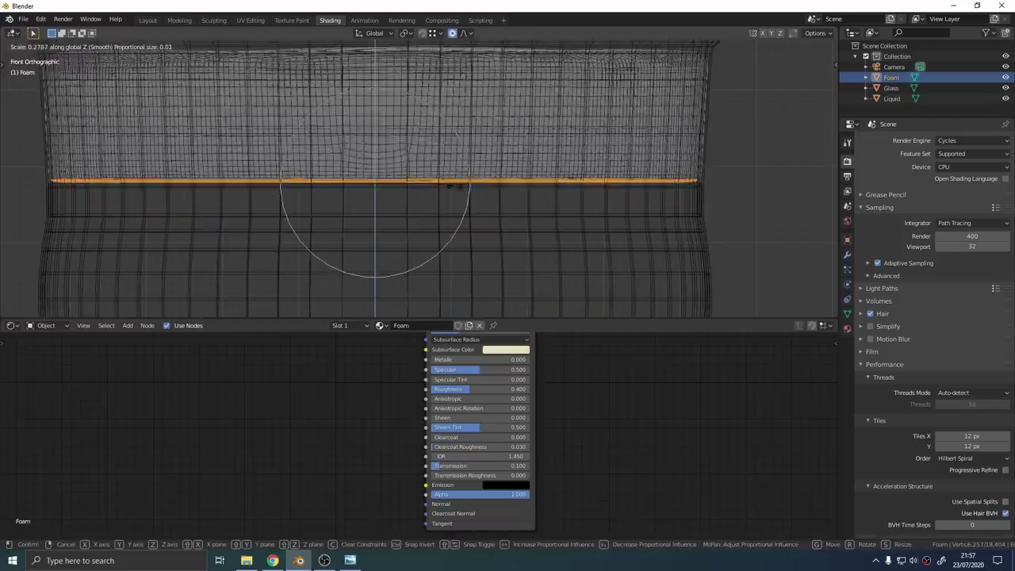
{"action": "left_click", "coordinate": [468, 185]}
{"action": "scroll", "coordinate": [699, 168], "scroll_direction": "up", "scroll_amount": 8}
{"action": "key", "text": "s"}
{"action": "key", "text": "z"}
{"action": "left_click", "coordinate": [344, 220]}
{"action": "type", "text": "size: 0"}
{"action": "left_click", "coordinate": [716, 239]}
{"action": "scroll", "coordinate": [741, 240], "scroll_direction": "down", "scroll_amount": 6}
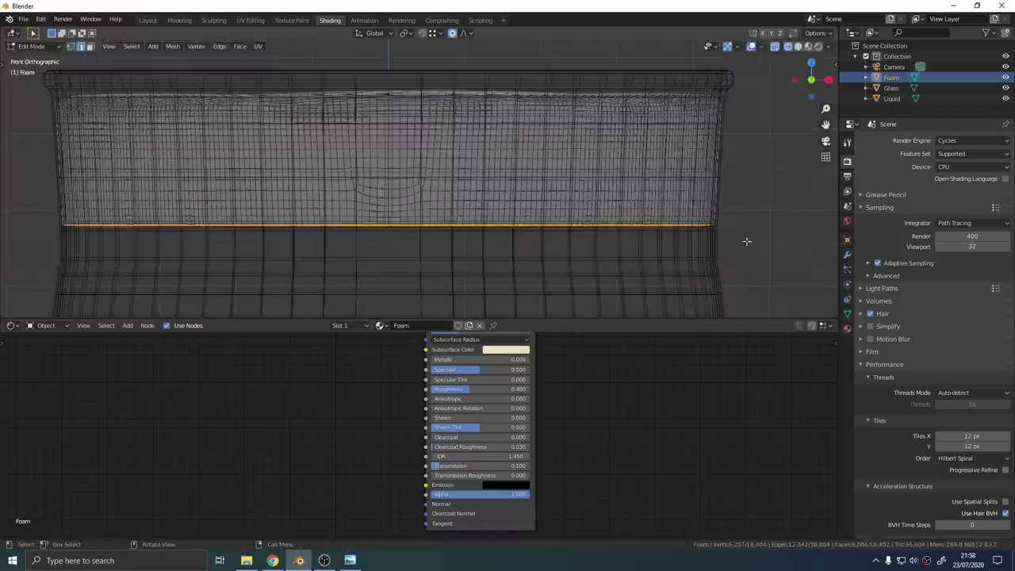
{"action": "type", "text": "sz0"}
{"action": "left_click", "coordinate": [747, 240]}
Shift the Foam's flattened base along Z onto the liquid's surface and return to the rendered camera view.
{"action": "scroll", "coordinate": [734, 240], "scroll_direction": "up", "scroll_amount": 10}
{"action": "key", "text": "g"}
{"action": "key", "text": "z"}
{"action": "left_click", "coordinate": [673, 243]}
{"action": "scroll", "coordinate": [673, 241], "scroll_direction": "down", "scroll_amount": 8}
{"action": "key", "text": "Tab"}
{"action": "key", "text": "z"}
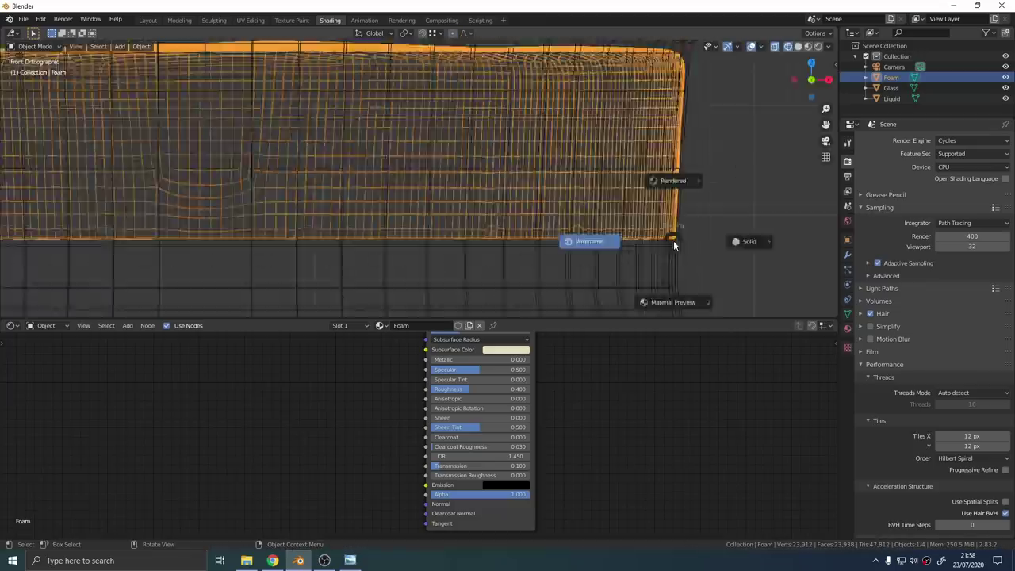
{"action": "left_click", "coordinate": [669, 182]}
{"action": "key", "text": "KP_0"}
{"action": "left_click", "coordinate": [655, 246]}
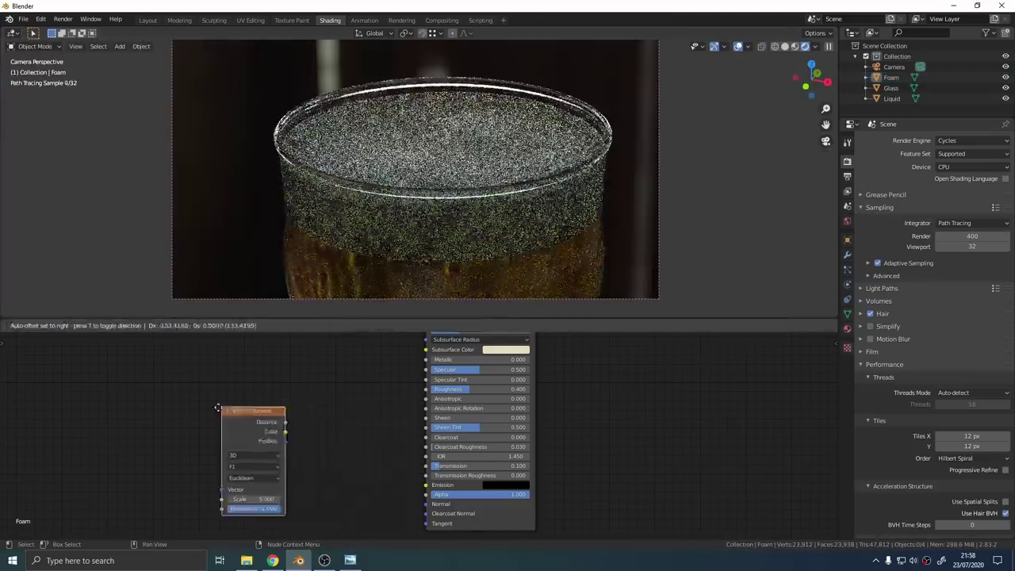
Map the foam's Voronoi Texture with Object coordinates through a Mapping node and set its scale to about 535.7.
{"action": "left_click_drag", "start_coordinate": [317, 429], "coordinate": [490, 364]}
{"action": "key", "text": "ctrl+t"}
{"action": "left_click_drag", "start_coordinate": [91, 457], "coordinate": [122, 445]}
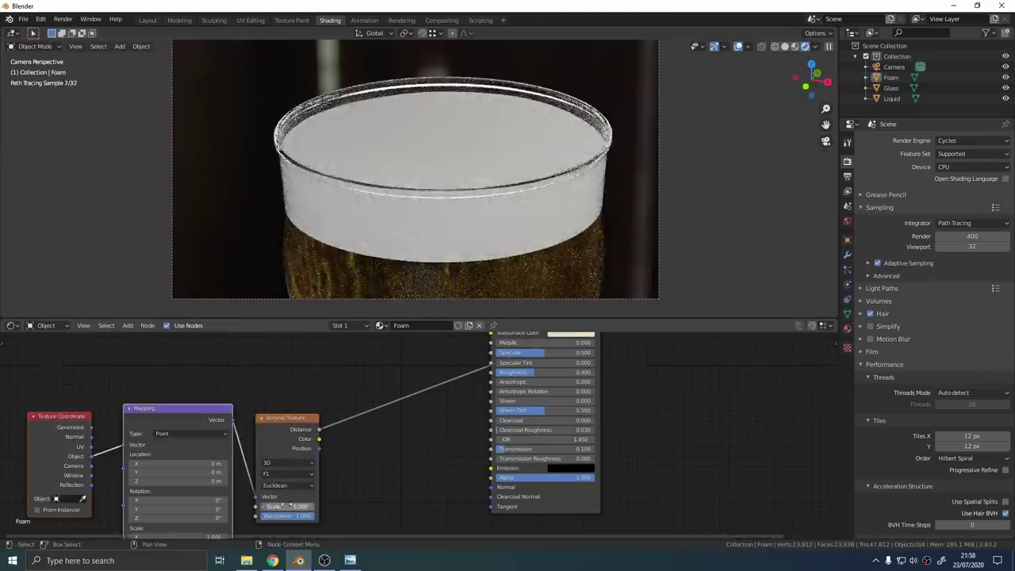
{"action": "left_click_drag", "start_coordinate": [289, 506], "coordinate": [331, 506]}
Add a Bump node of strength 0.1 between the Voronoi distance and the foam shader's Normal, and show the full shader again.
{"action": "key", "text": "shift+a"}
{"action": "type", "text": "sbump"}
{"action": "key", "text": "Return"}
{"action": "left_click", "coordinate": [400, 434]}
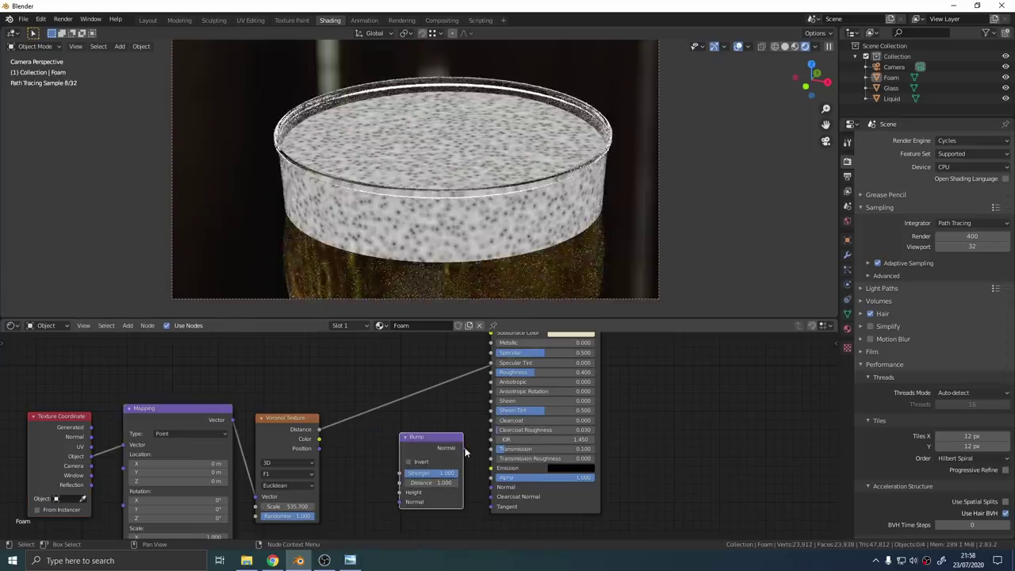
{"action": "left_click_drag", "start_coordinate": [464, 448], "coordinate": [490, 487]}
{"action": "left_click_drag", "start_coordinate": [319, 428], "coordinate": [399, 493]}
{"action": "left_click", "coordinate": [566, 497], "text": "ctrl+shift"}
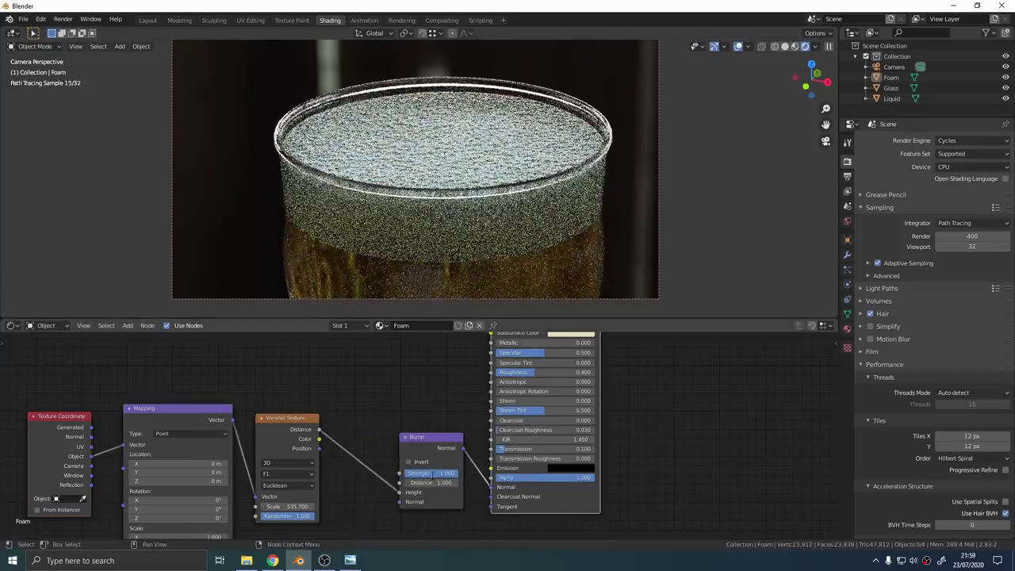
{"action": "double_click", "coordinate": [432, 474]}
{"action": "type", "text": "0.1"}
{"action": "key", "text": "Return"}
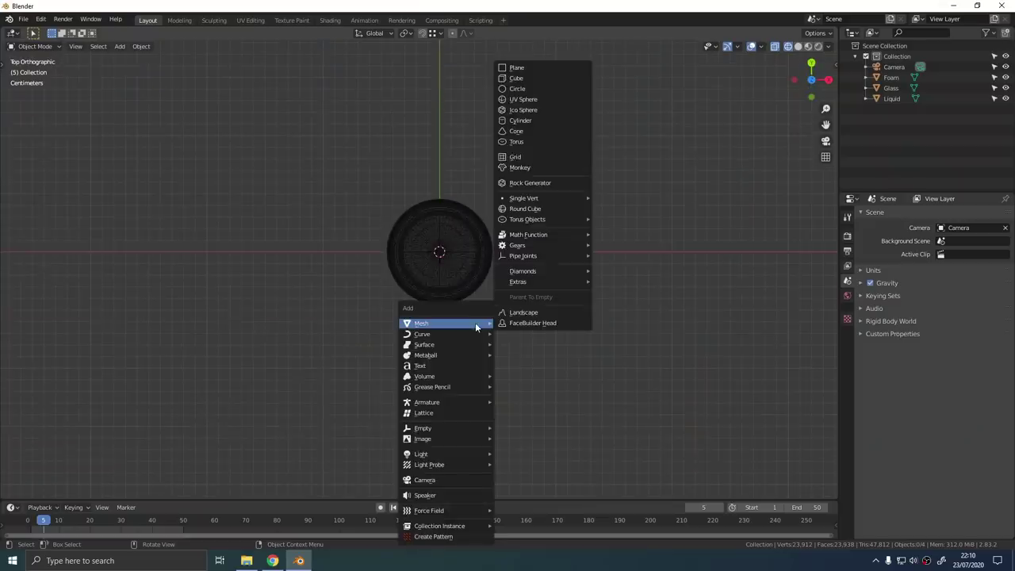
Add a mesh circle at the origin and scale it down to roughly the width of the pint glass.
{"action": "left_click", "coordinate": [534, 88]}
{"action": "key", "text": "s"}
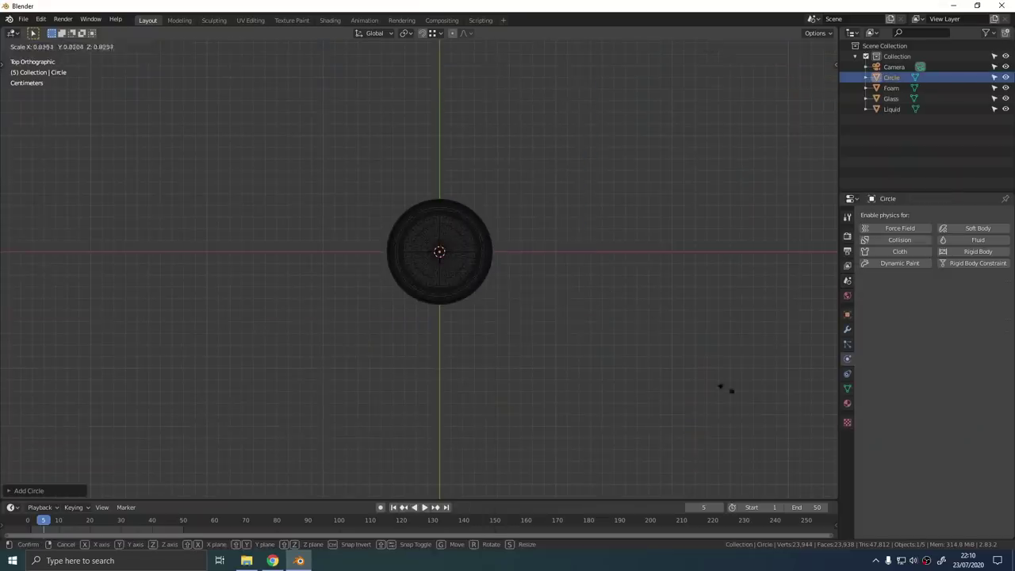
{"action": "left_click", "coordinate": [534, 304]}
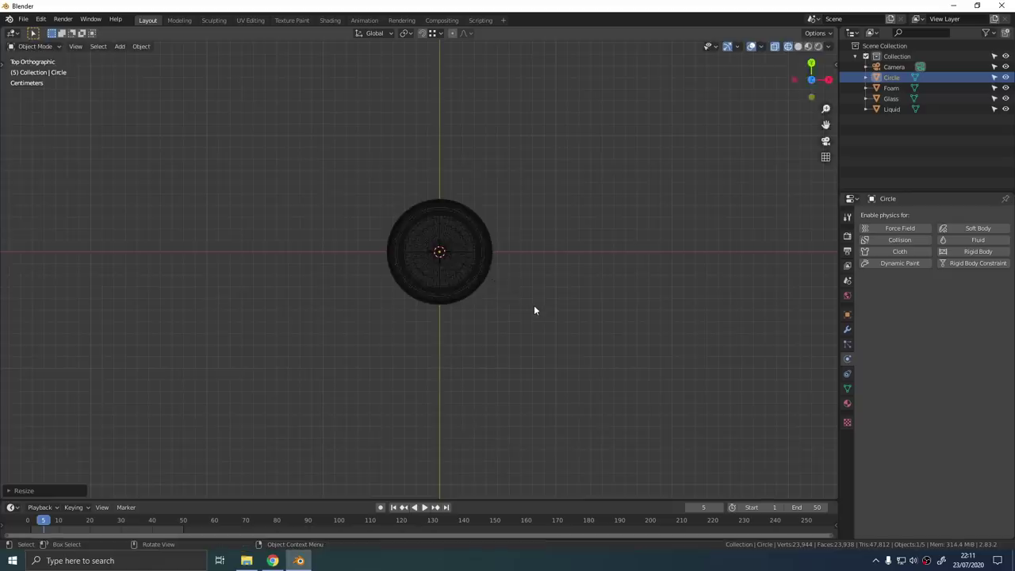
{"action": "key", "text": "KP_1"}
{"action": "key", "text": "s"}
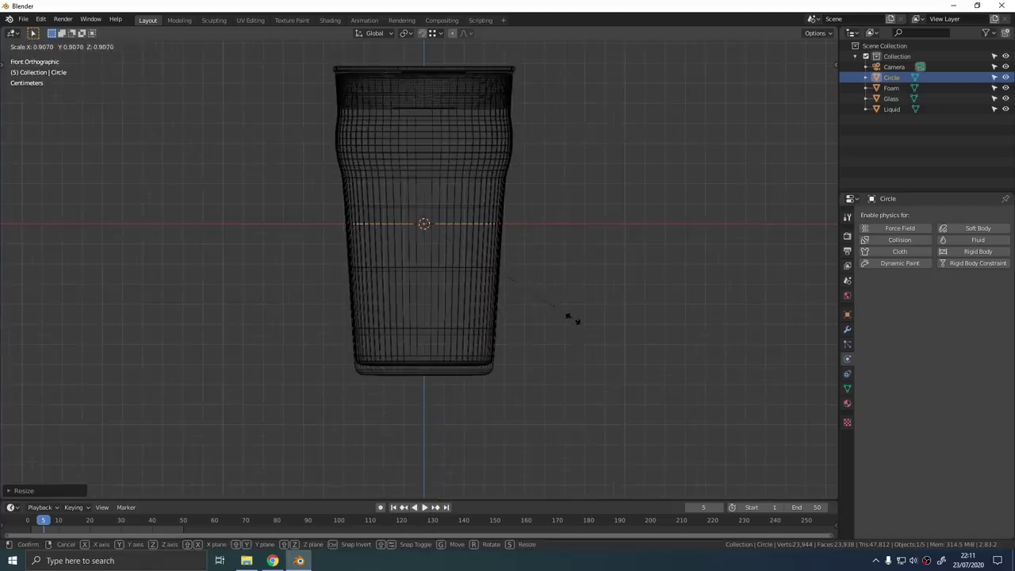
{"action": "left_click", "coordinate": [573, 318]}
Lower the circle along Z to the liquid's bottom and shrink it to fit just inside the glass walls.
{"action": "scroll", "coordinate": [451, 279], "scroll_direction": "up", "scroll_amount": 3}
{"action": "key", "text": "g"}
{"action": "key", "text": "z"}
{"action": "left_click", "coordinate": [490, 60]}
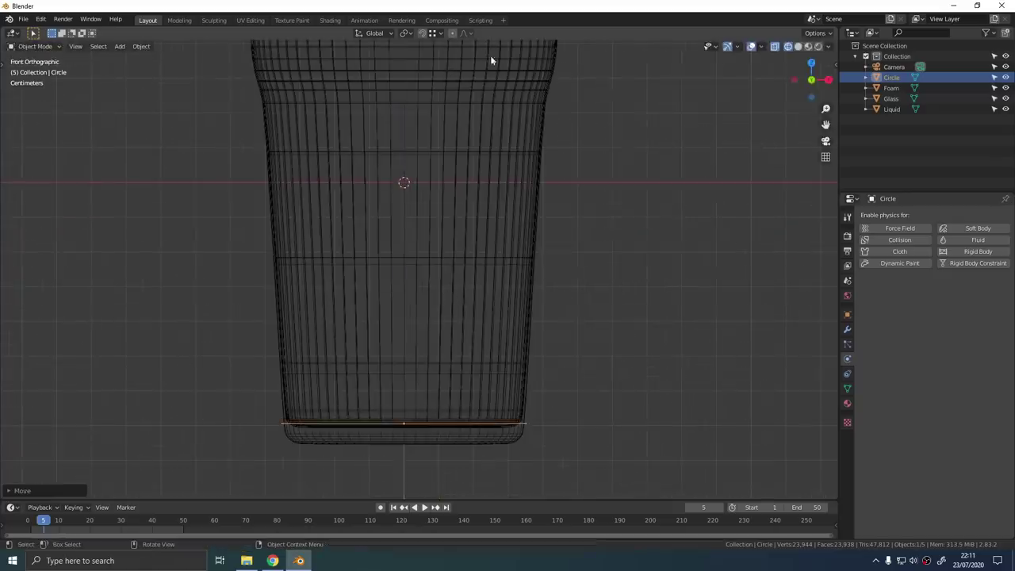
{"action": "scroll", "coordinate": [438, 428], "scroll_direction": "up", "scroll_amount": 3}
{"action": "key", "text": "s"}
{"action": "left_click", "coordinate": [571, 428]}
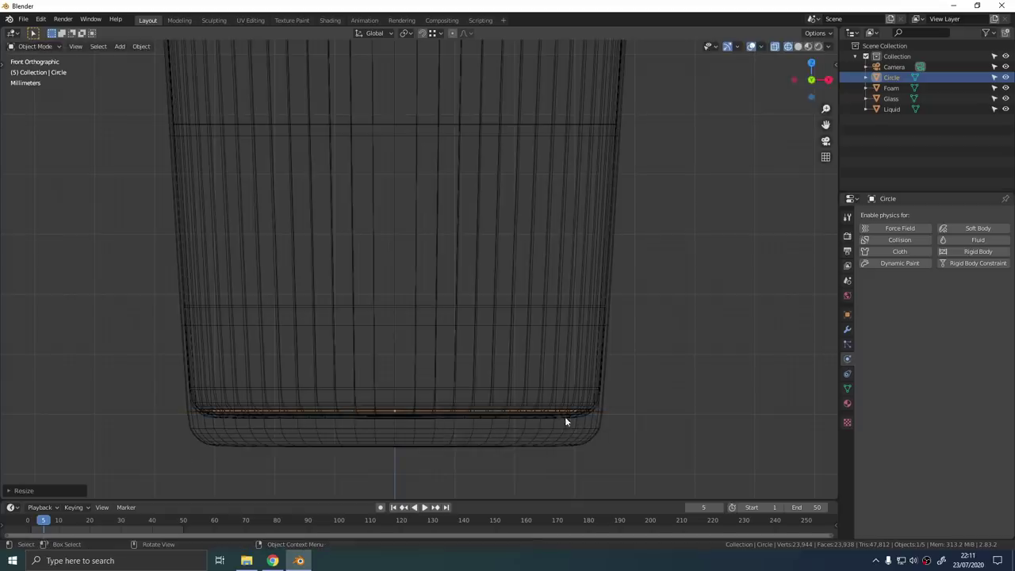
{"action": "key", "text": "g"}
{"action": "key", "text": "z"}
{"action": "left_click", "coordinate": [562, 425]}
Isolate the circle in solid shading and fill it with a face.
{"action": "mouse_move", "coordinate": [543, 409]}
{"action": "middle_mouse_down"}
{"action": "mouse_move", "coordinate": [537, 431]}
{"action": "mouse_move", "coordinate": [473, 413]}
{"action": "middle_mouse_up"}
{"action": "key", "text": "shift+h"}
{"action": "key", "text": "z"}
{"action": "left_click", "coordinate": [524, 414]}
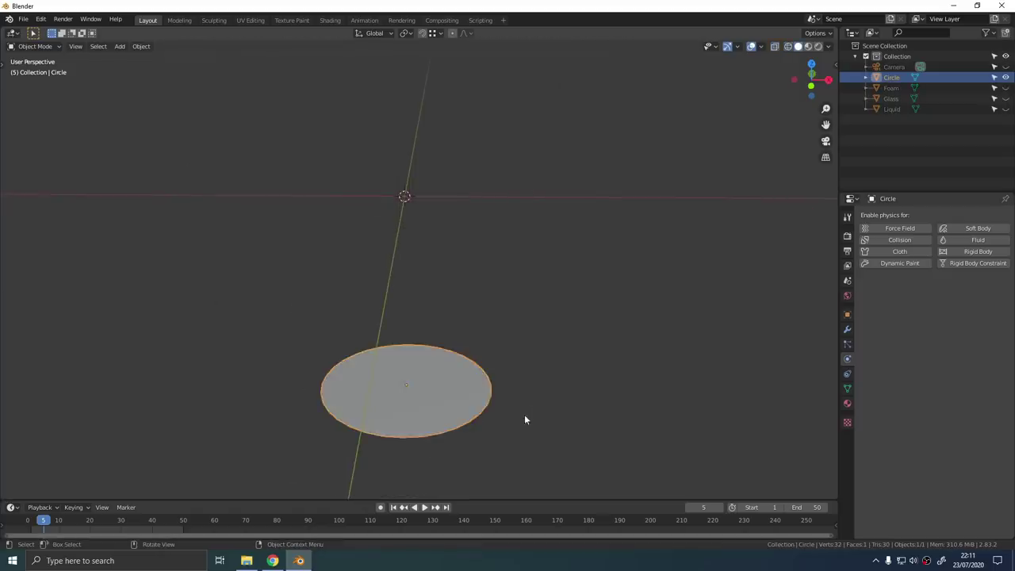
Add an ico sphere with 1 subdivision from the front view.
{"action": "key", "text": "KP_1"}
{"action": "key", "text": "shift+a"}
{"action": "mouse_move", "coordinate": [491, 324]}
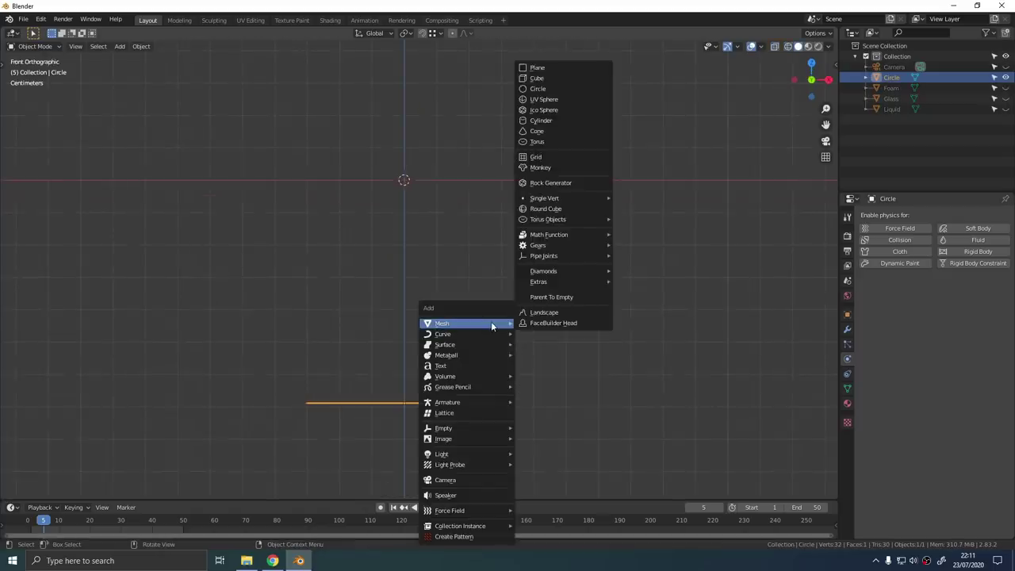
{"action": "left_click", "coordinate": [574, 110]}
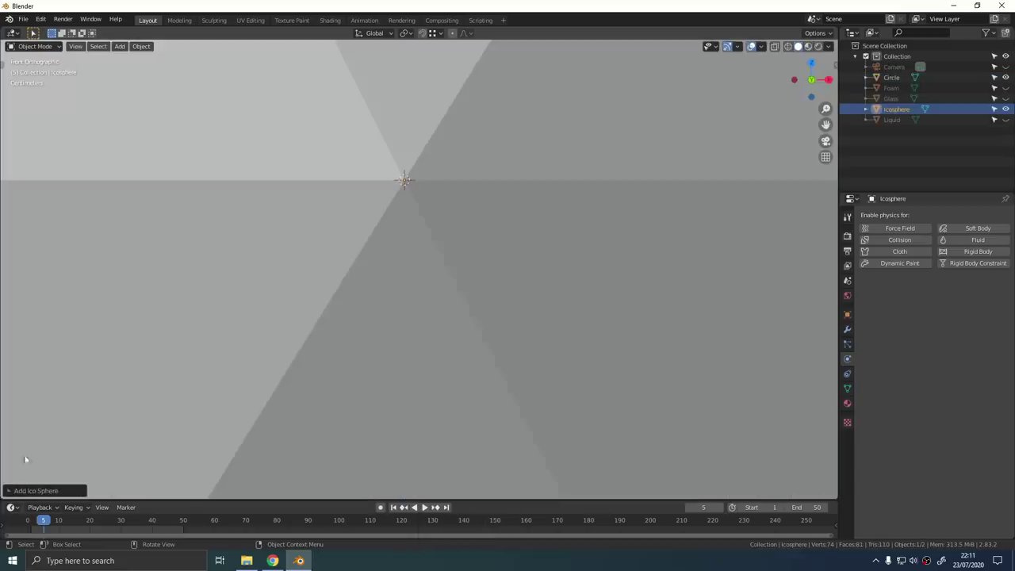
{"action": "left_click", "coordinate": [12, 490]}
{"action": "left_click", "coordinate": [82, 385]}
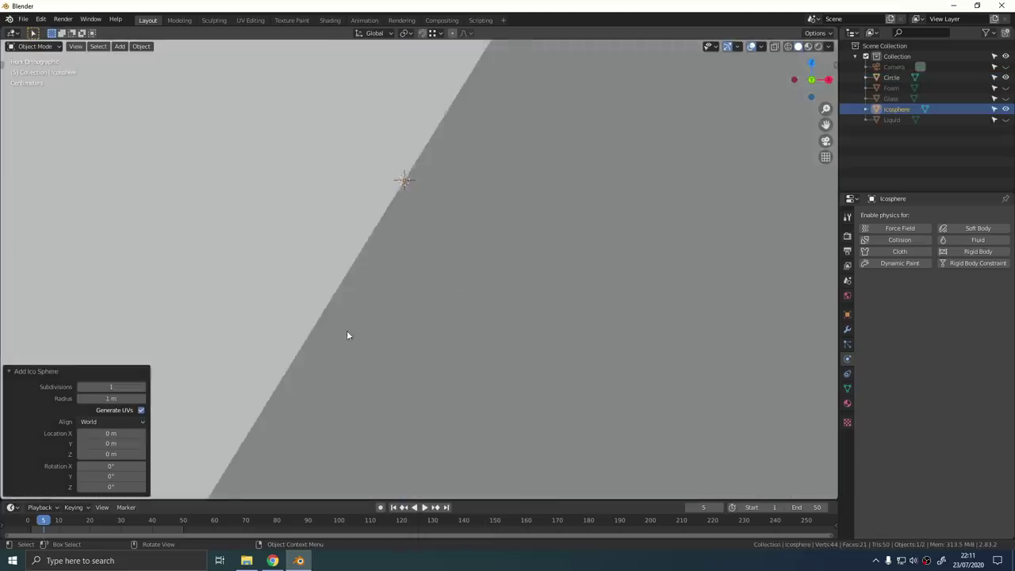
Shade the ico sphere smooth and scale it down to about 0.014.
{"action": "scroll", "coordinate": [346, 330], "scroll_direction": "down", "scroll_amount": 6}
{"action": "right_click", "coordinate": [349, 309]}
{"action": "left_click", "coordinate": [350, 306]}
{"action": "key", "text": "s"}
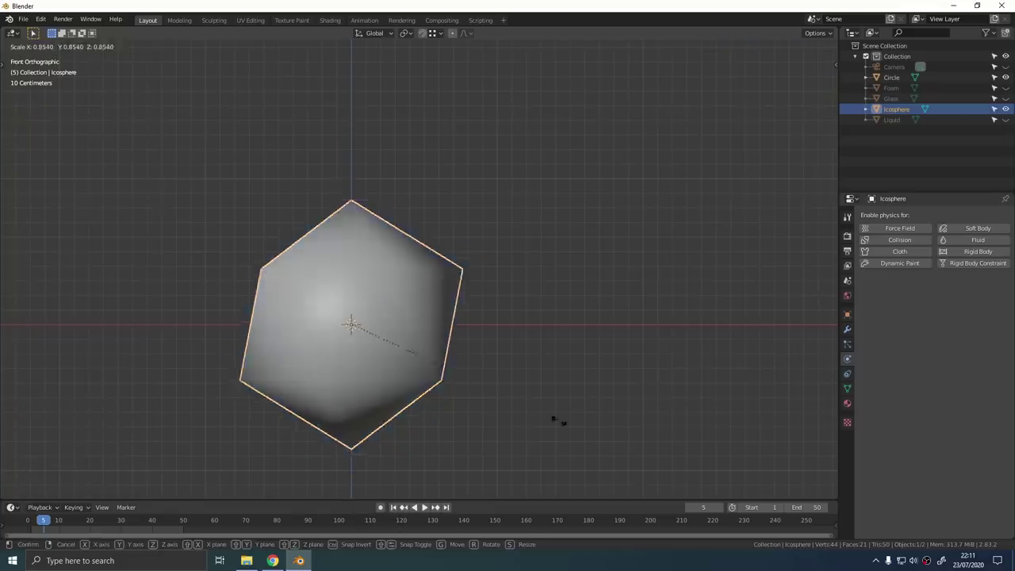
{"action": "left_click", "coordinate": [351, 325]}
Move the tiny ico sphere about 1.32 m up along Z, out of the way.
{"action": "key", "text": "g"}
{"action": "key", "text": "z"}
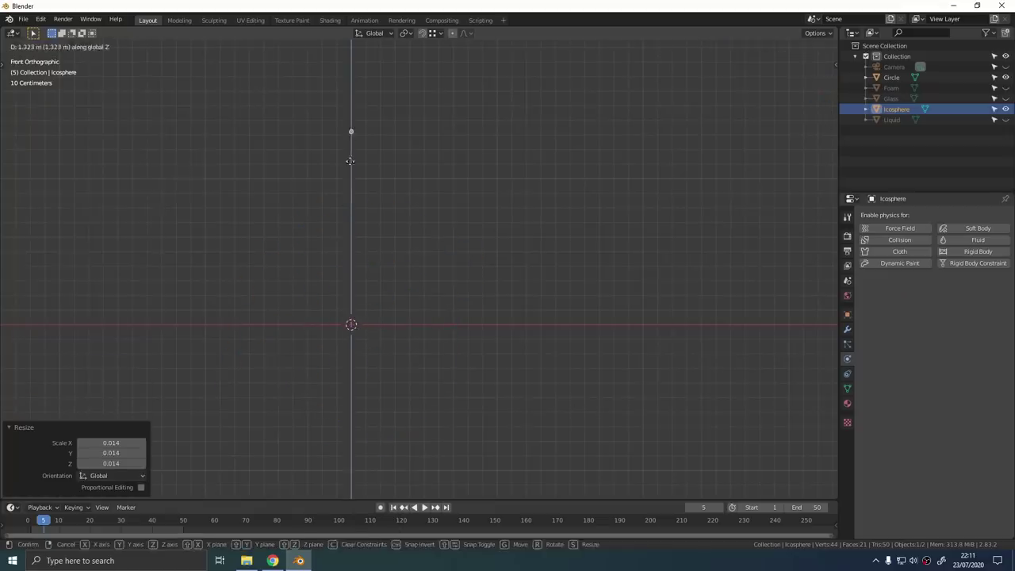
{"action": "left_click", "coordinate": [347, 129]}
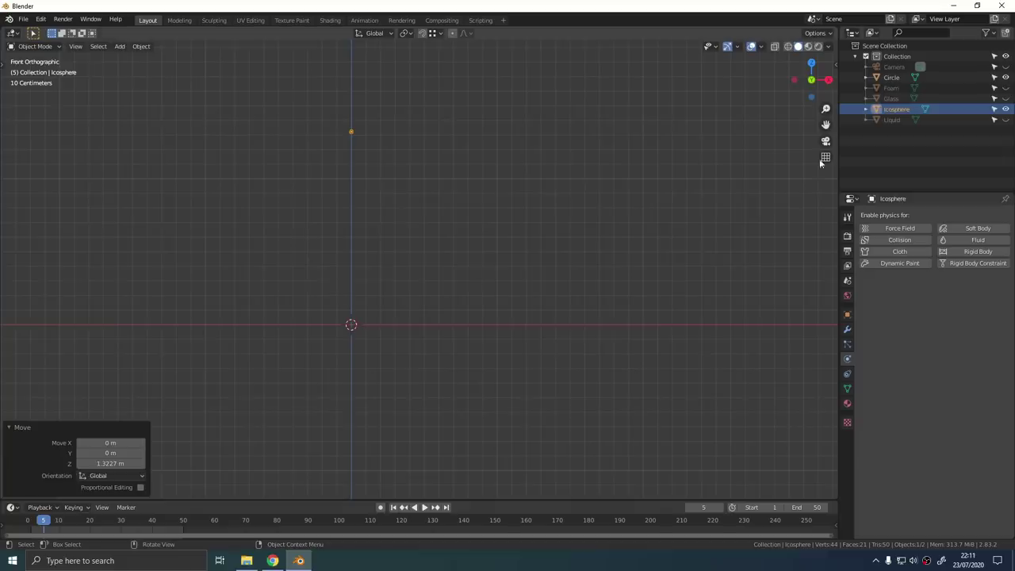
Rename the ico sphere as Bubble and the circle as Bubble emitter.
{"action": "double_click", "coordinate": [896, 109]}
{"action": "type", "text": "B"}
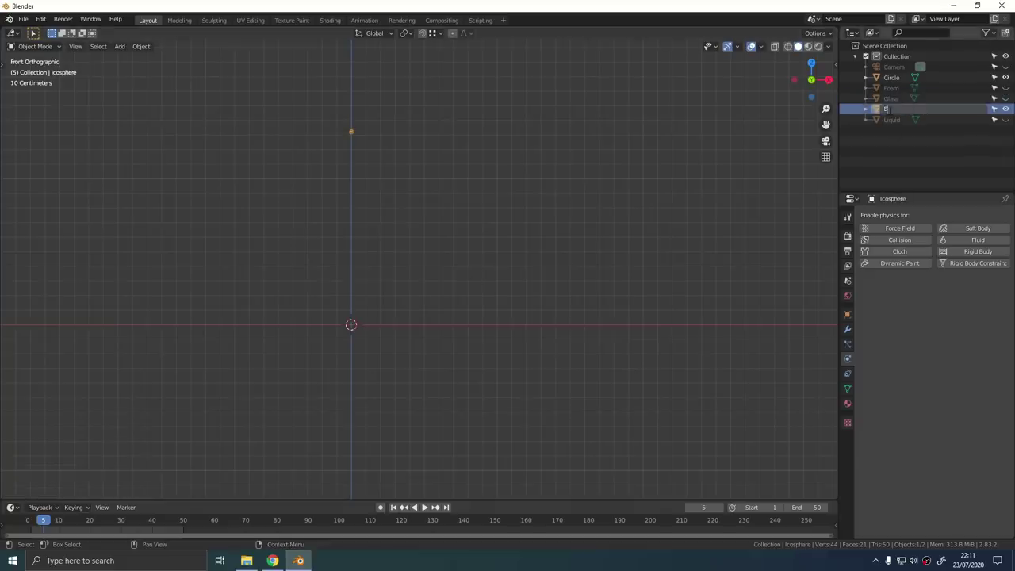
{"action": "type", "text": "ubble"}
{"action": "key", "text": "Return"}
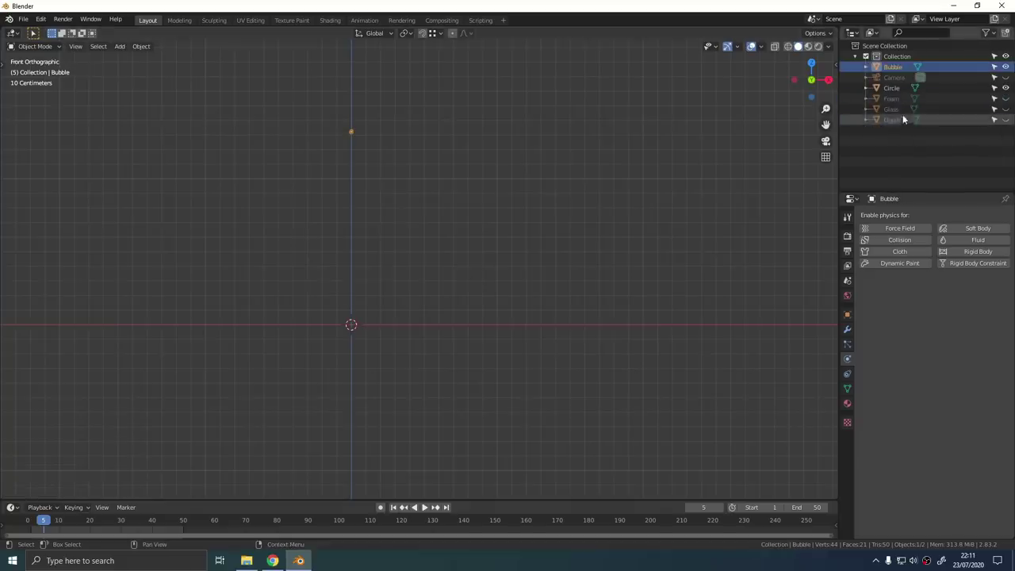
{"action": "double_click", "coordinate": [893, 87]}
{"action": "type", "text": "Bubble e"}
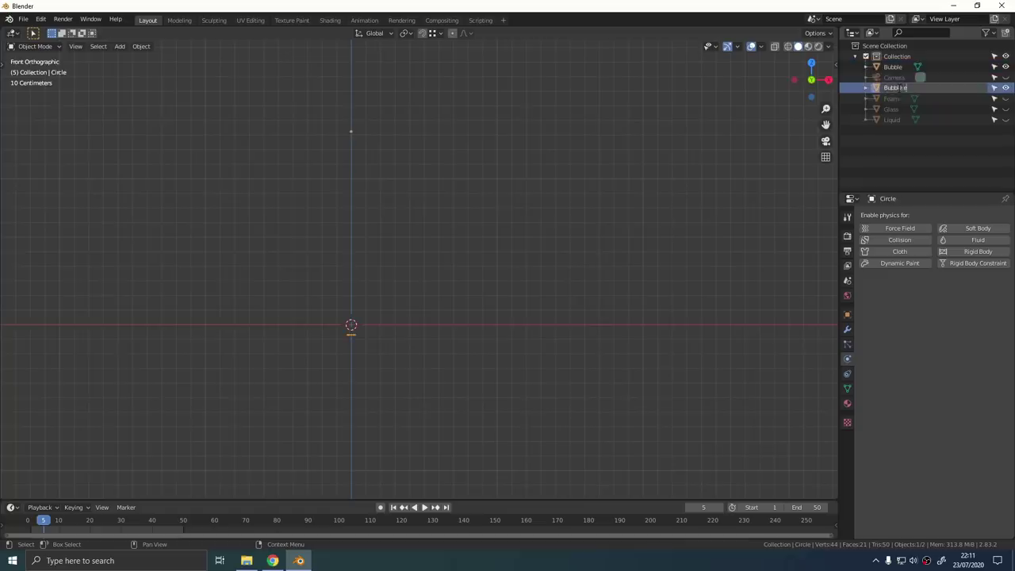
{"action": "type", "text": "mitter"}
{"action": "key", "text": "Return"}
Add a particle system to the Bubble emitter and set its particle number to 15000.
{"action": "scroll", "coordinate": [349, 333], "scroll_direction": "up", "scroll_amount": 5}
{"action": "middle_click_drag", "start_coordinate": [348, 333], "coordinate": [343, 369]}
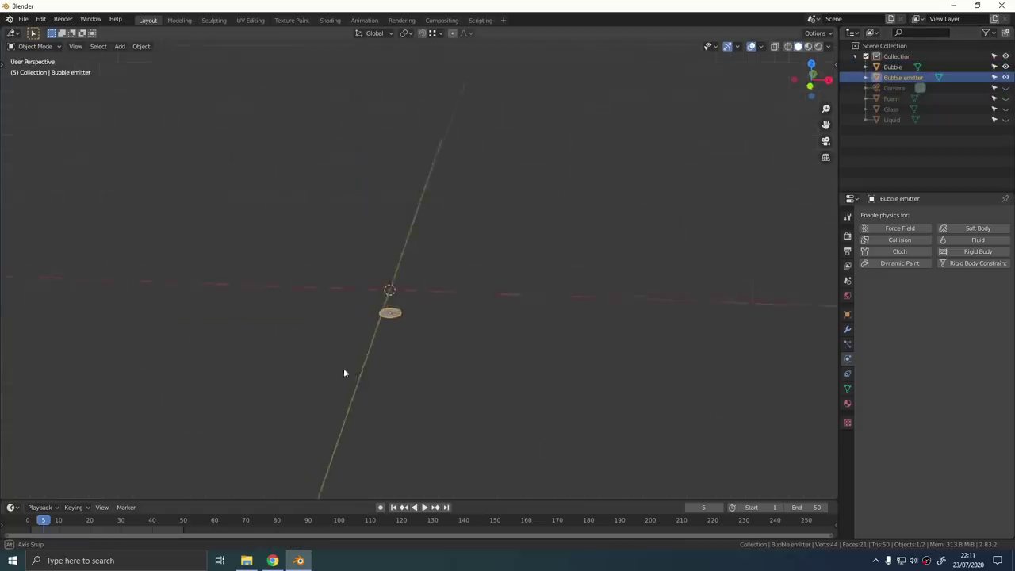
{"action": "scroll", "coordinate": [377, 312], "scroll_direction": "up", "scroll_amount": 5}
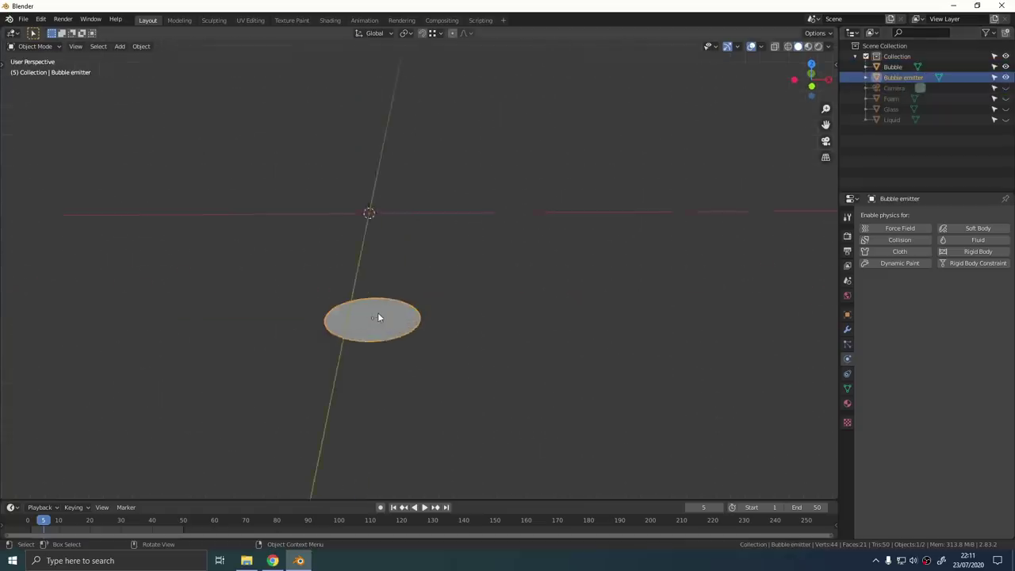
{"action": "left_click", "coordinate": [849, 370]}
{"action": "left_click", "coordinate": [848, 346]}
{"action": "left_click", "coordinate": [1005, 217]}
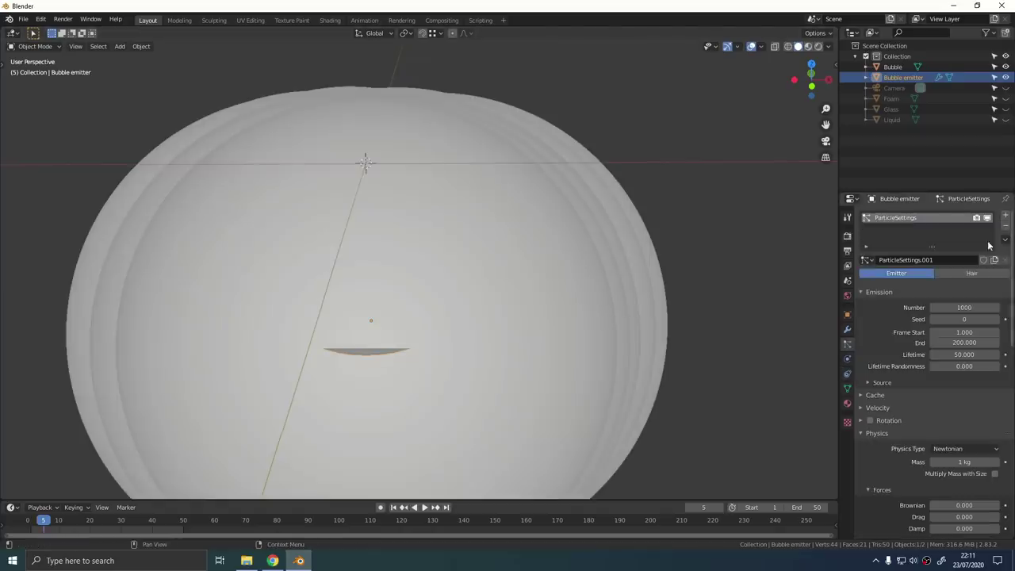
{"action": "left_click", "coordinate": [962, 307]}
{"action": "type", "text": "15000"}
{"action": "key", "text": "Return"}
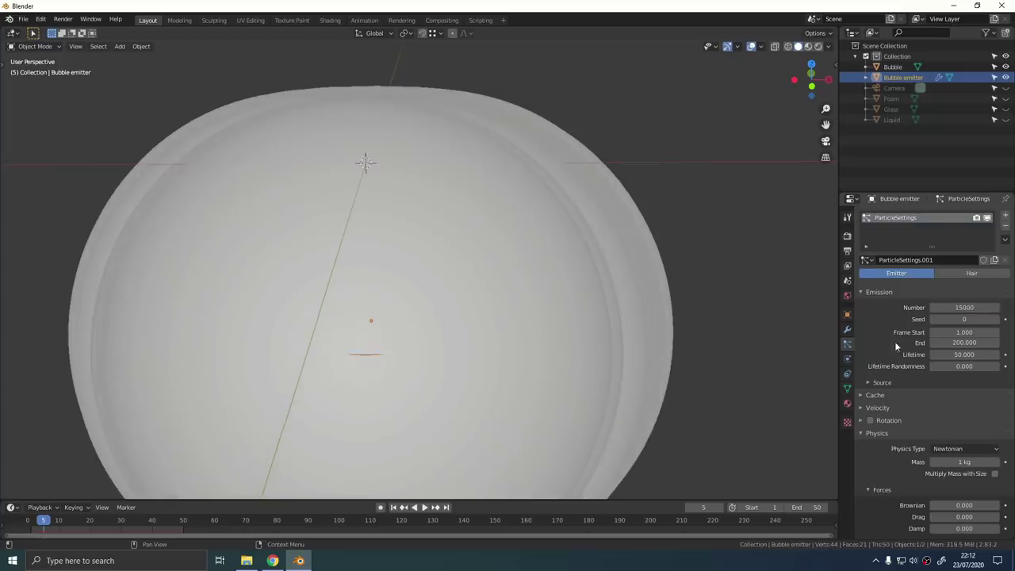
Render the particles as instances of the Bubble object and turn off showing the emitter.
{"action": "scroll", "coordinate": [895, 341], "scroll_direction": "down", "scroll_amount": 2}
{"action": "scroll", "coordinate": [886, 378], "scroll_direction": "down", "scroll_amount": 4}
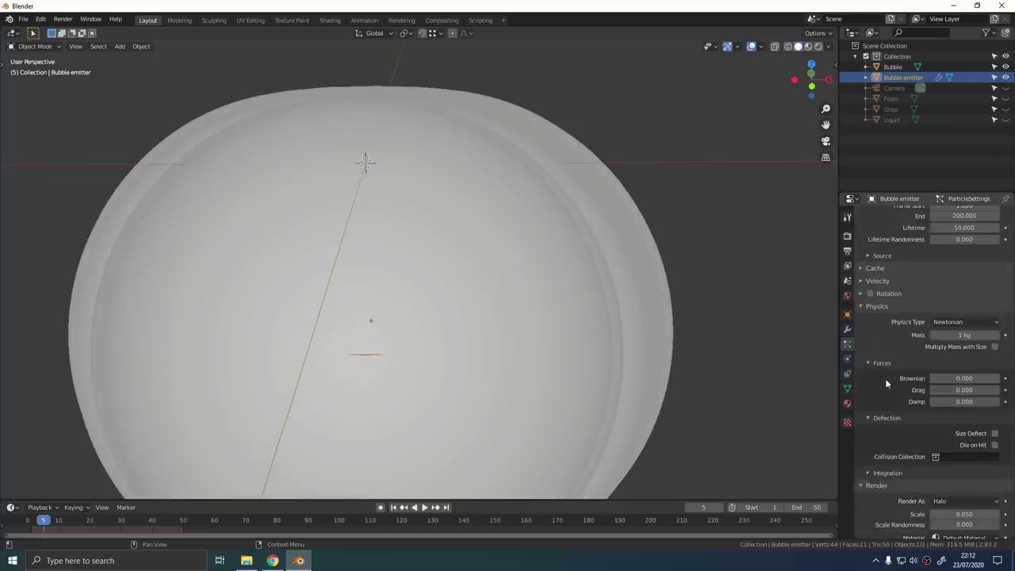
{"action": "scroll", "coordinate": [885, 380], "scroll_direction": "down", "scroll_amount": 4}
{"action": "left_click", "coordinate": [954, 416]}
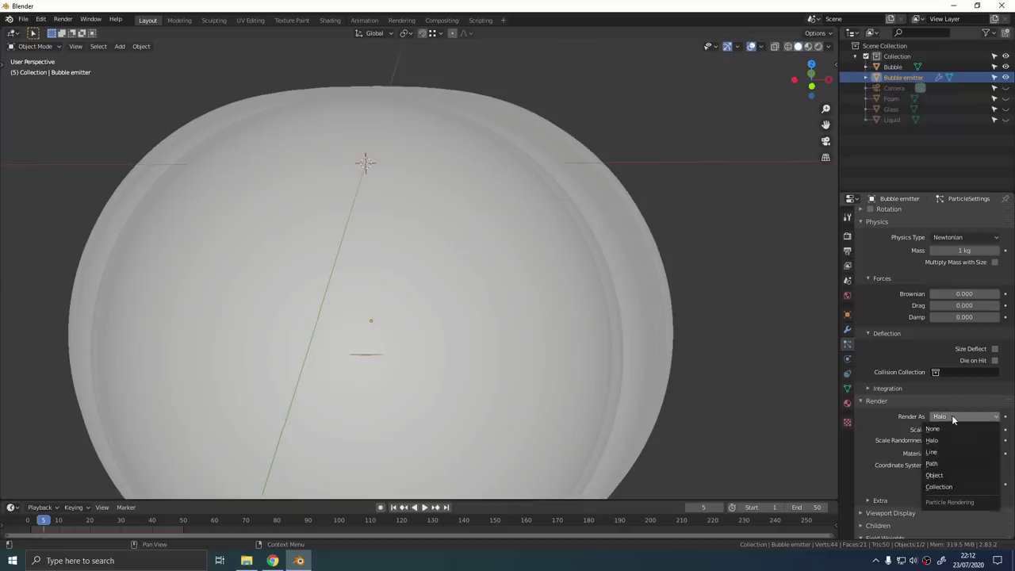
{"action": "left_click", "coordinate": [956, 475]}
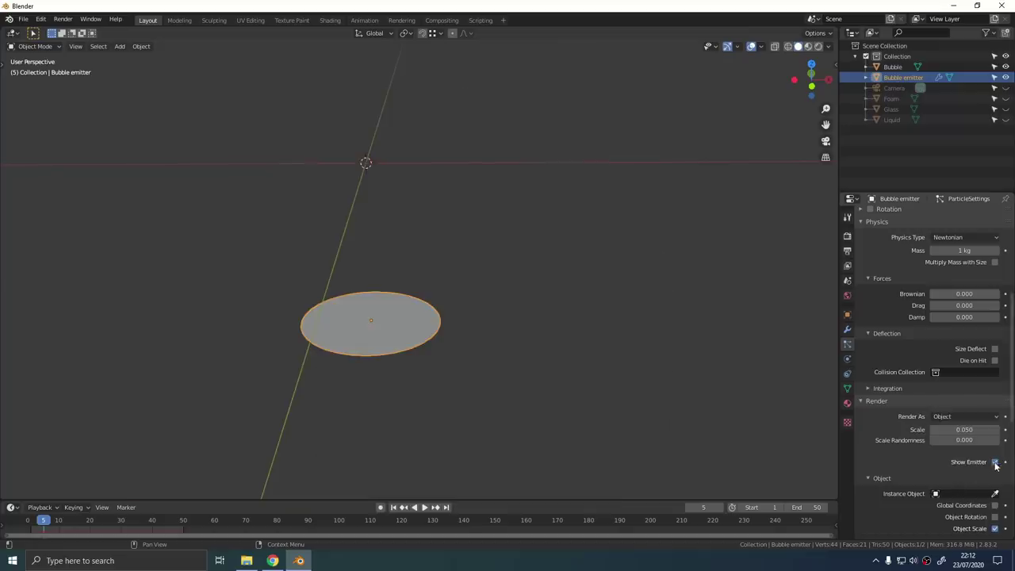
{"action": "scroll", "coordinate": [901, 463], "scroll_direction": "down", "scroll_amount": 3}
{"action": "left_click", "coordinate": [960, 431]}
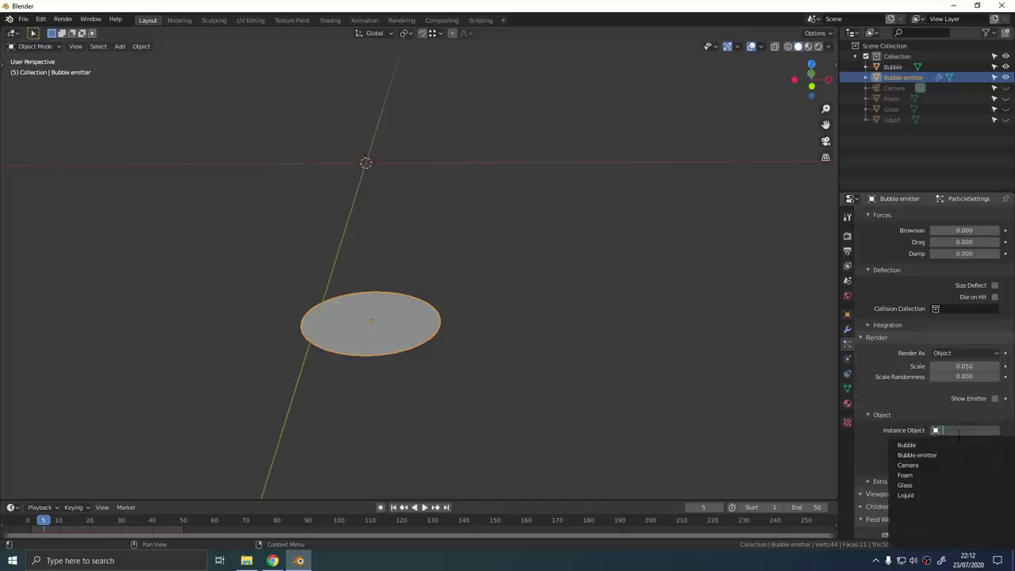
{"action": "left_click", "coordinate": [906, 445]}
Play the animation briefly to check how the bubbles move from the emitter.
{"action": "left_click", "coordinate": [424, 507]}
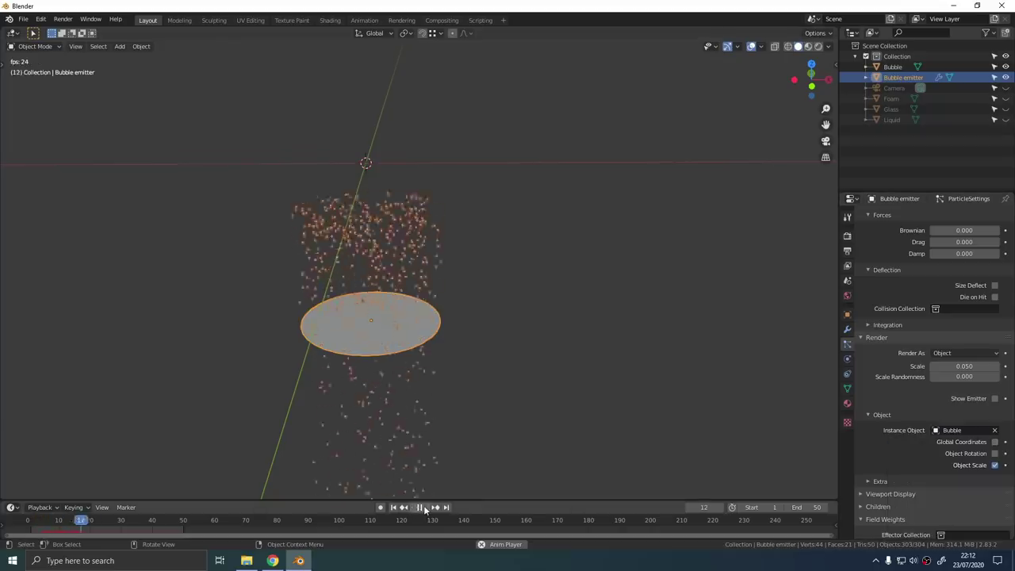
{"action": "left_click", "coordinate": [424, 508]}
{"action": "mouse_move", "coordinate": [423, 408]}
{"action": "middle_mouse_down"}
{"action": "mouse_move", "coordinate": [424, 371]}
{"action": "mouse_move", "coordinate": [427, 388]}
{"action": "middle_mouse_up"}
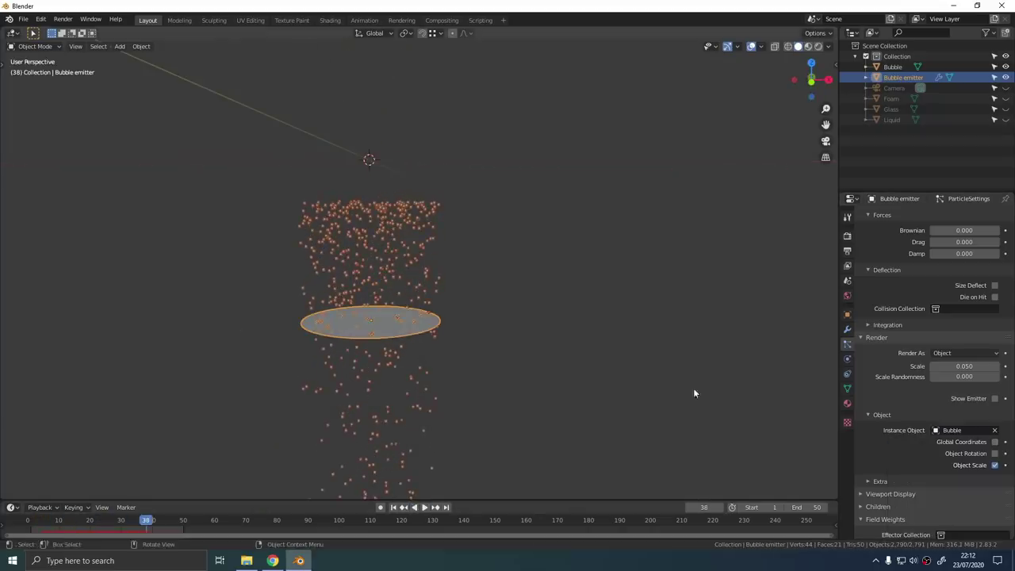
Set the particles' gravity weight to 0, end emission and timeline at frame 30, and replay the animation.
{"action": "scroll", "coordinate": [913, 393], "scroll_direction": "down", "scroll_amount": 5}
{"action": "scroll", "coordinate": [913, 393], "scroll_direction": "down", "scroll_amount": 2}
{"action": "left_click_drag", "start_coordinate": [973, 400], "coordinate": [896, 401]}
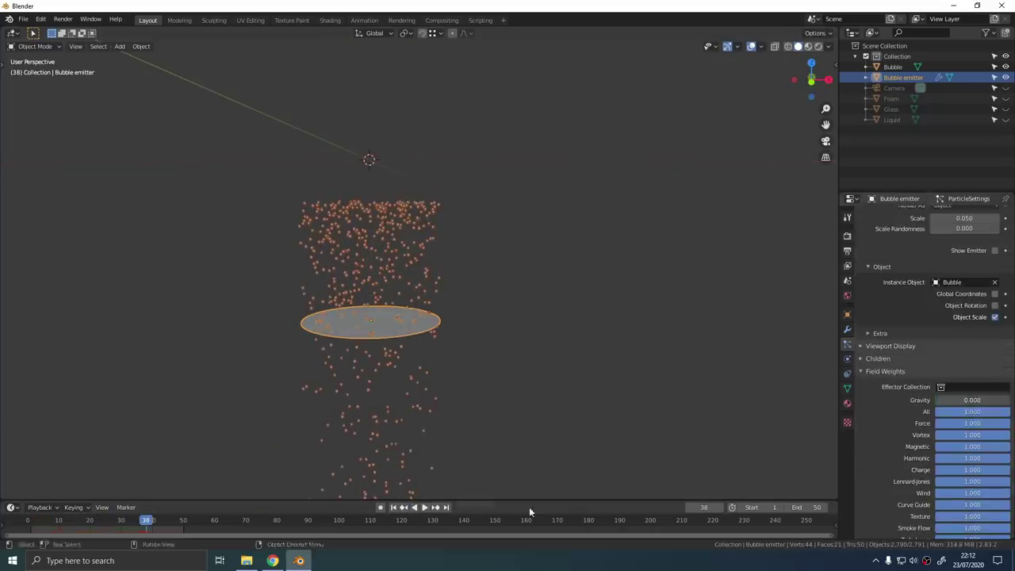
{"action": "left_click", "coordinate": [394, 508]}
{"action": "left_click", "coordinate": [424, 508]}
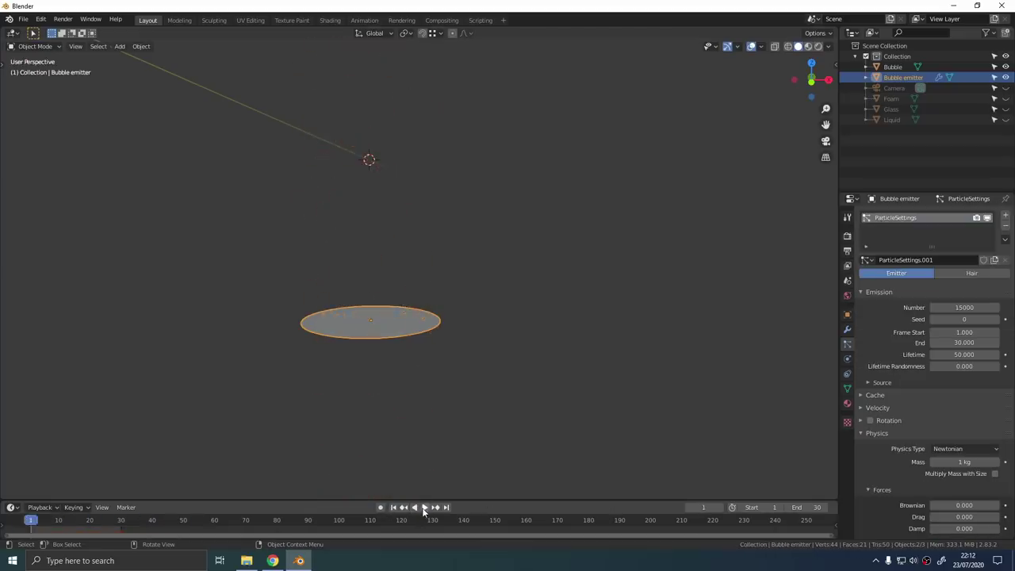
{"action": "left_click", "coordinate": [424, 507]}
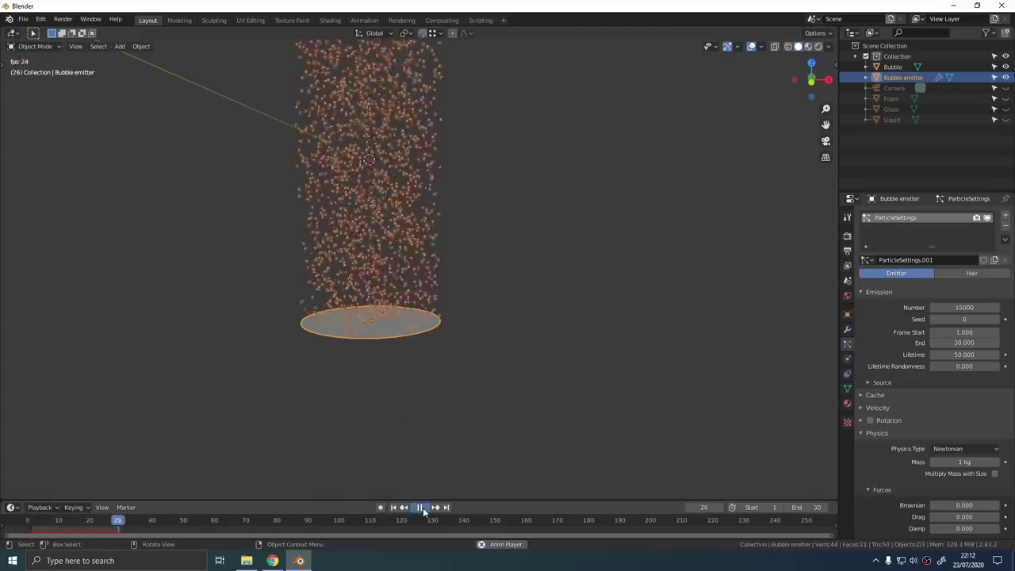
Set the particle scale to 0.07 with a scale randomness of about 0.552 and replay the animation to frame 17.
{"action": "scroll", "coordinate": [388, 222], "scroll_direction": "up", "scroll_amount": 5}
{"action": "middle_click_drag", "start_coordinate": [388, 223], "coordinate": [389, 245]}
{"action": "scroll", "coordinate": [394, 252], "scroll_direction": "down", "scroll_amount": 5}
{"action": "scroll", "coordinate": [921, 385], "scroll_direction": "down", "scroll_amount": 2}
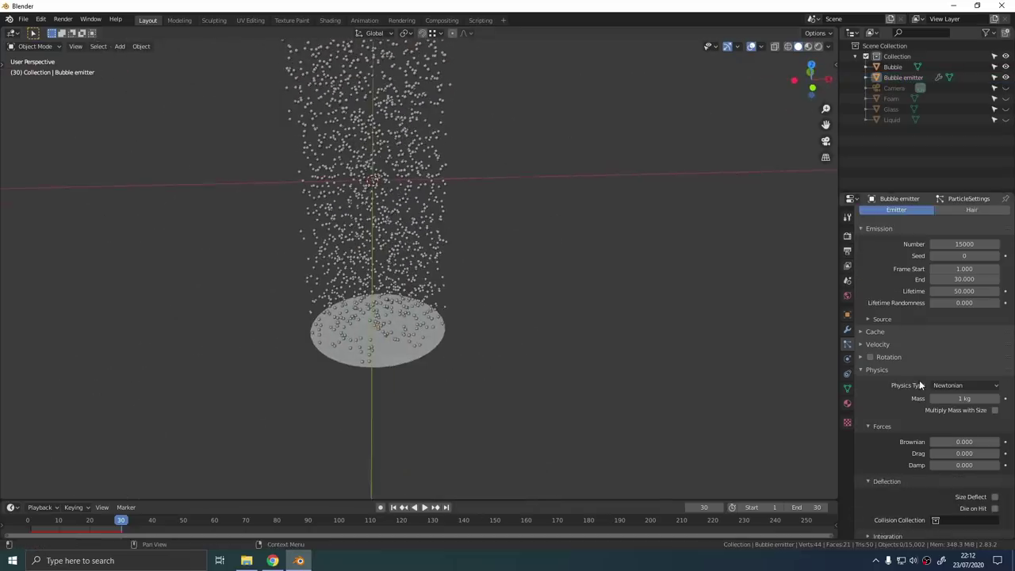
{"action": "scroll", "coordinate": [919, 385], "scroll_direction": "down", "scroll_amount": 5}
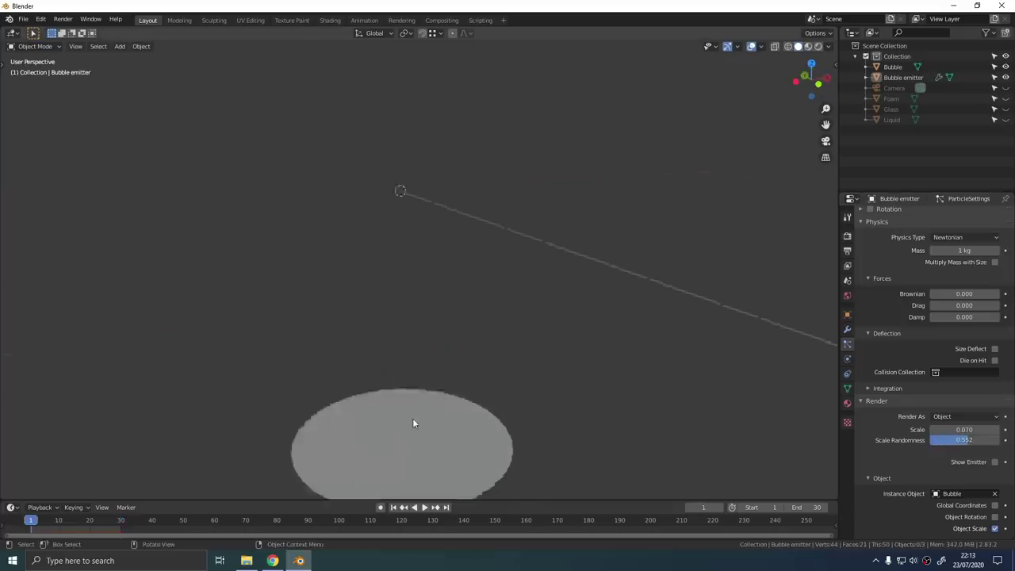
{"action": "scroll", "coordinate": [412, 423], "scroll_direction": "down", "scroll_amount": 4}
{"action": "key", "text": "space"}
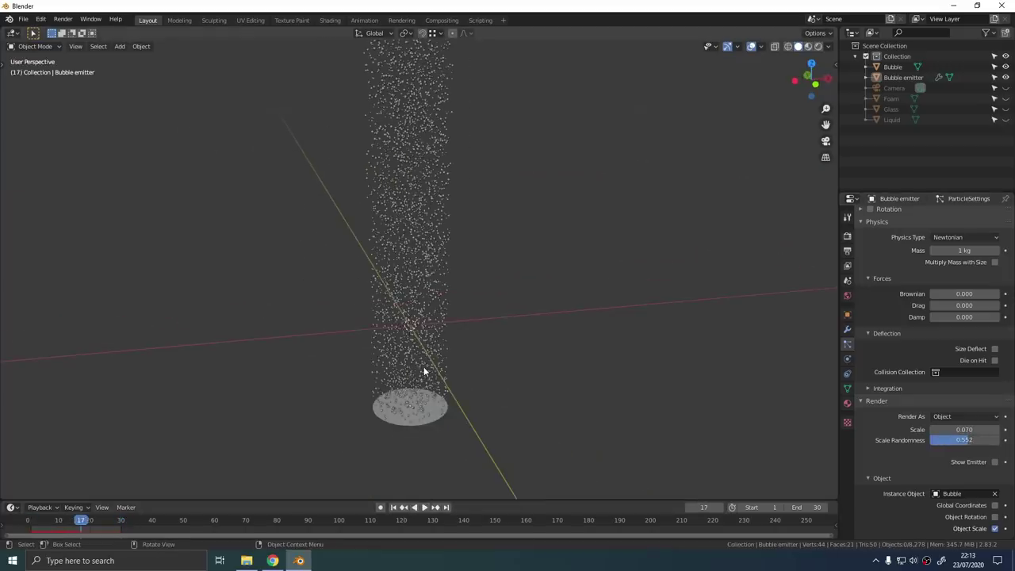
Unhide all objects, then hide only the Glass and the Liquid to expose the bubbles and foam.
{"action": "key", "text": "alt+h"}
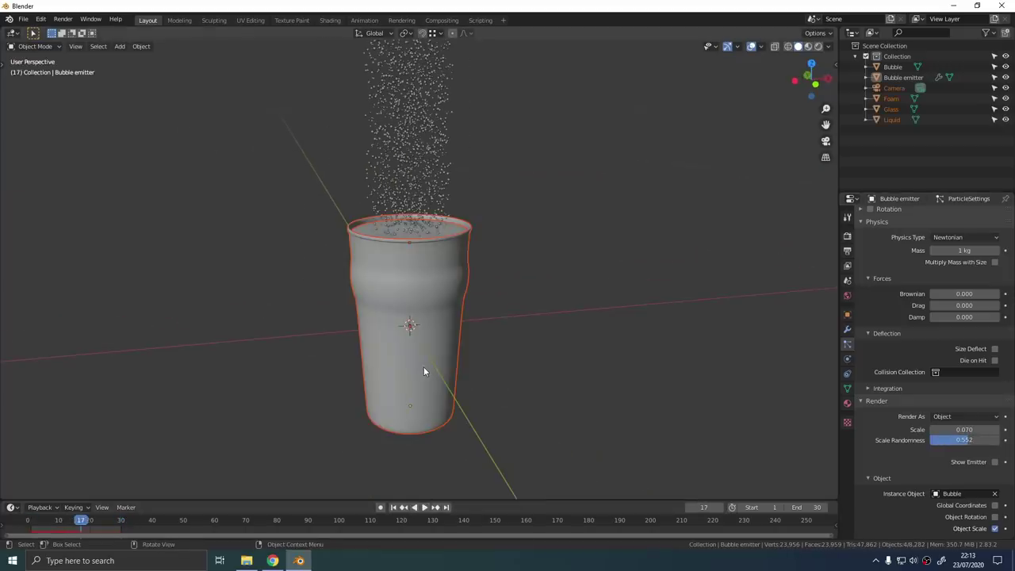
{"action": "middle_click_drag", "start_coordinate": [430, 342], "coordinate": [437, 267]}
{"action": "scroll", "coordinate": [437, 258], "scroll_direction": "up", "scroll_amount": 3}
{"action": "key", "text": "alt+a"}
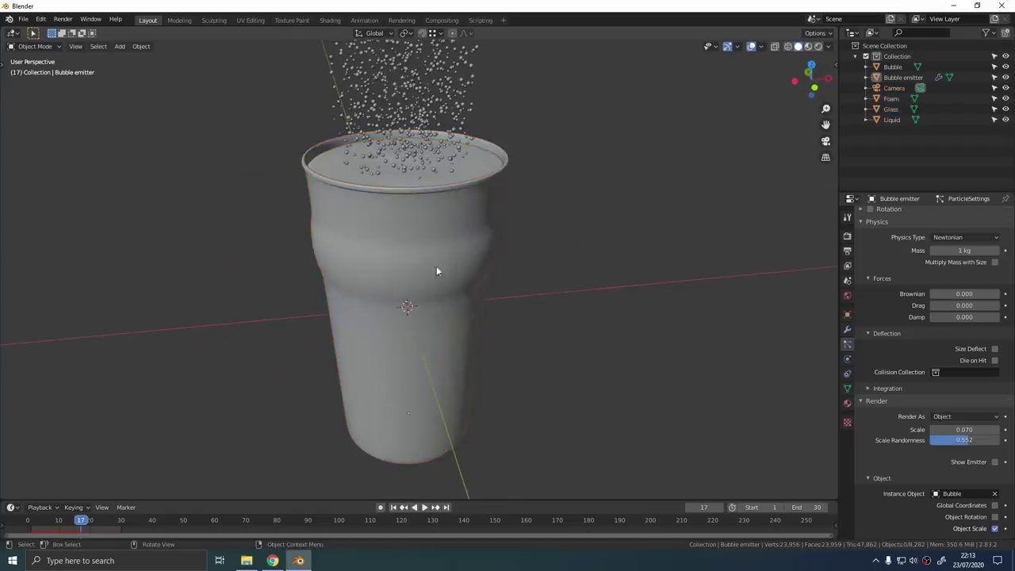
{"action": "left_click", "coordinate": [459, 251]}
{"action": "key", "text": "h"}
{"action": "left_click", "coordinate": [452, 276]}
{"action": "key", "text": "h"}
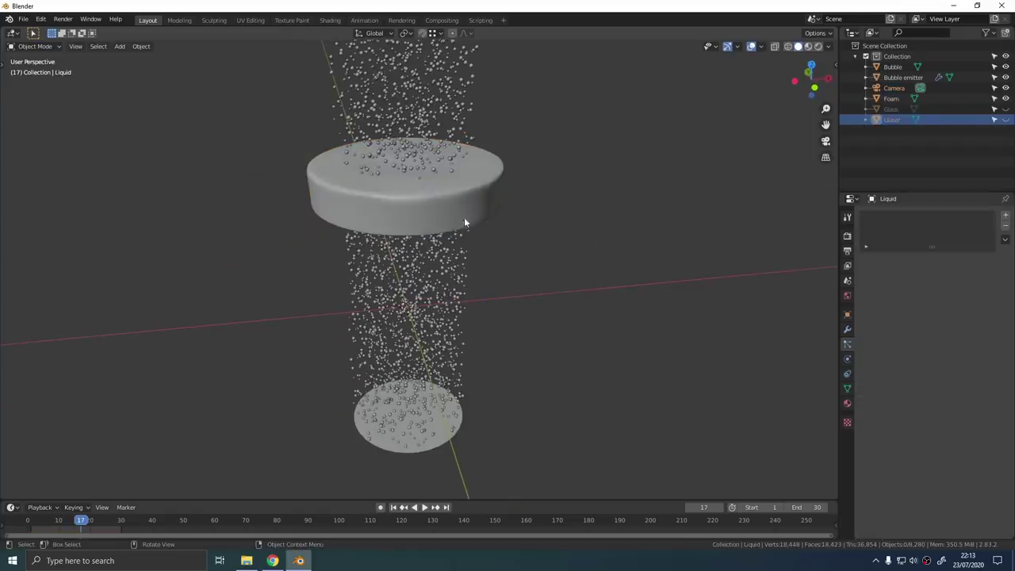
Enable collision physics with Kill Particles on the Foam and replay the animation from frame 1.
{"action": "left_click", "coordinate": [464, 217]}
{"action": "left_click", "coordinate": [847, 360]}
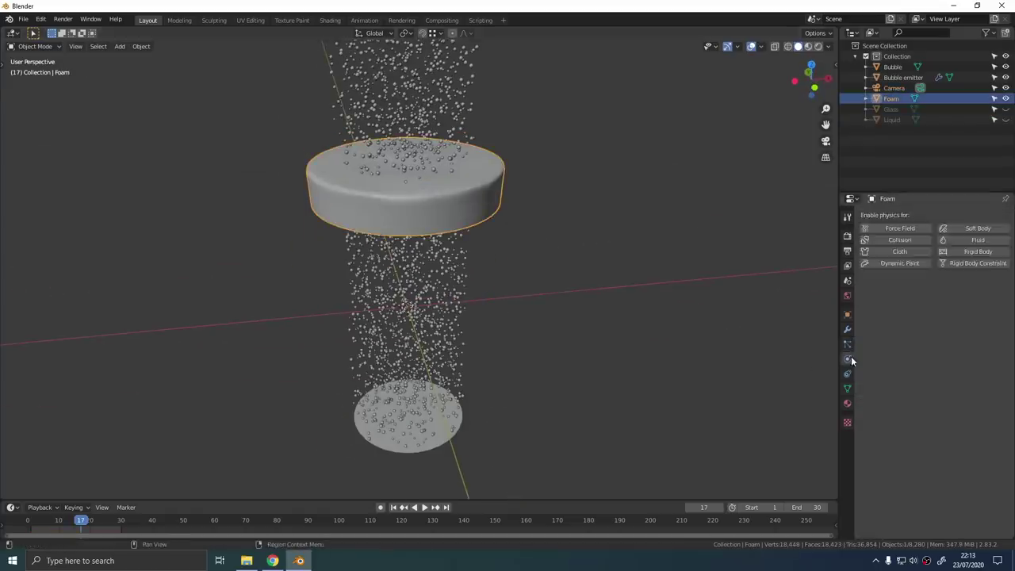
{"action": "left_click", "coordinate": [899, 240]}
{"action": "key", "text": "shift+Left"}
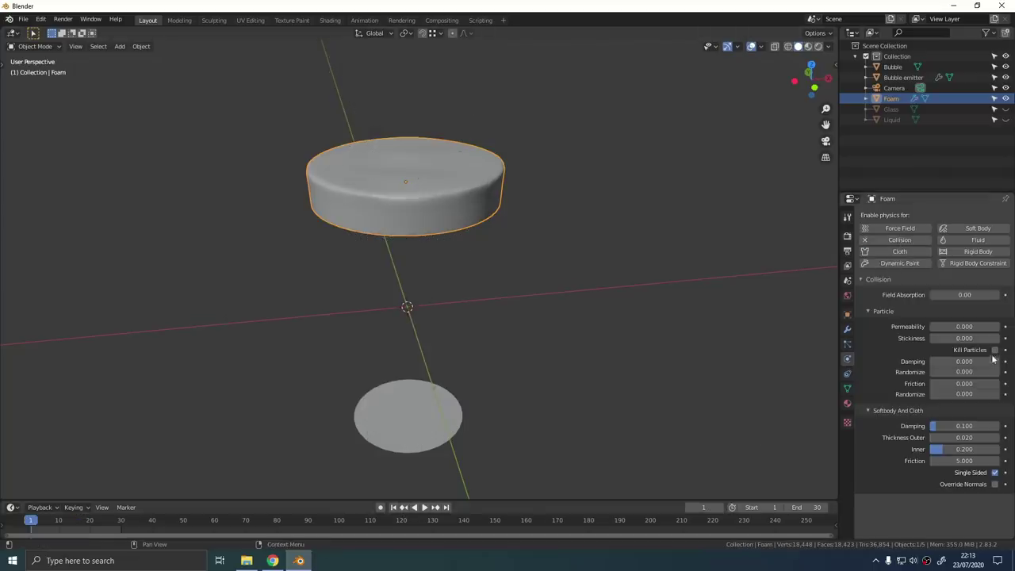
{"action": "left_click", "coordinate": [994, 350]}
{"action": "left_click", "coordinate": [424, 507]}
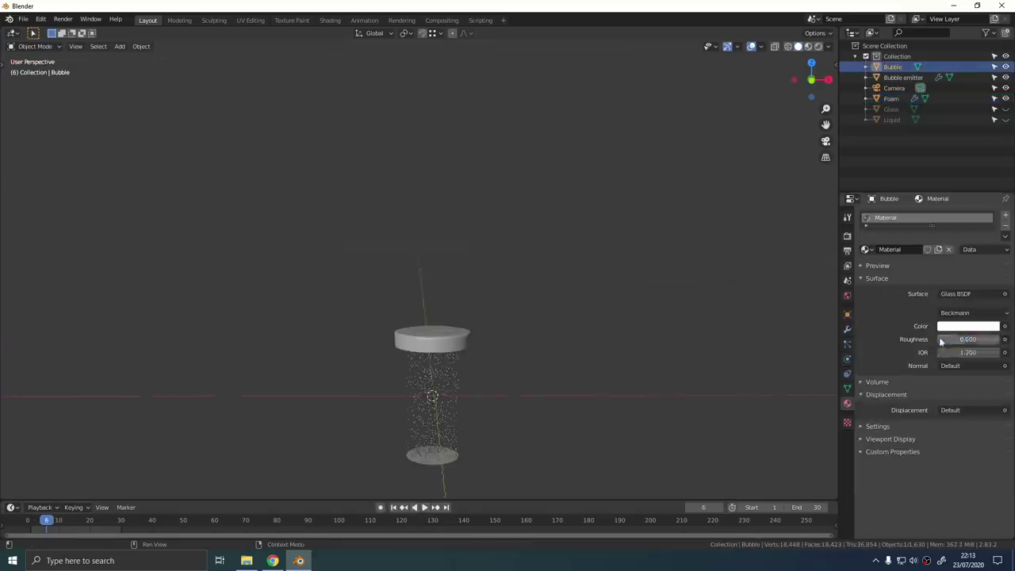
Tint the Bubble's glass material pale cream and preview the whole pint in rendered shading with all objects unhidden.
{"action": "left_click", "coordinate": [951, 326]}
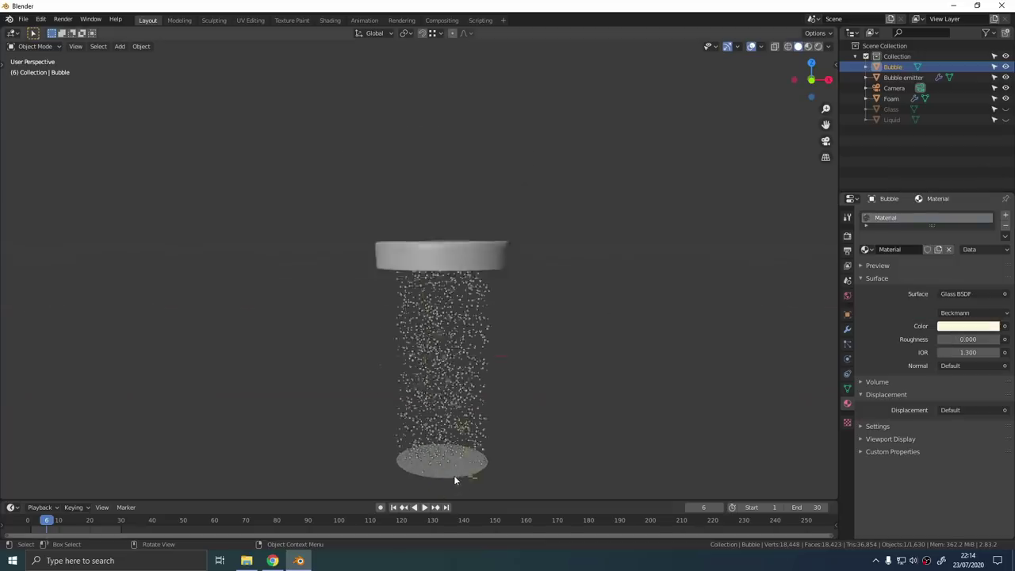
{"action": "key", "text": "z"}
{"action": "left_click", "coordinate": [553, 444]}
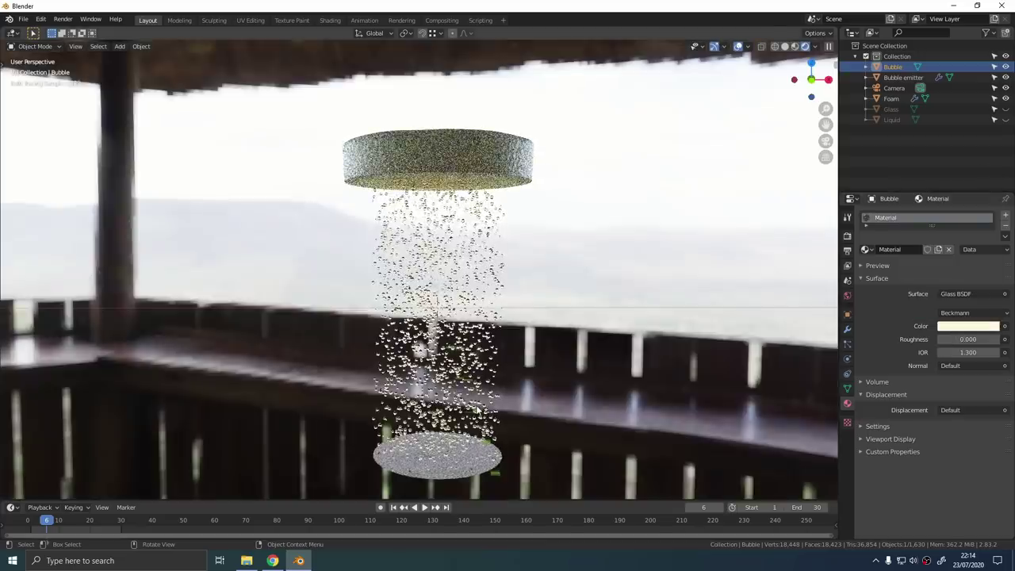
{"action": "key", "text": "alt+h"}
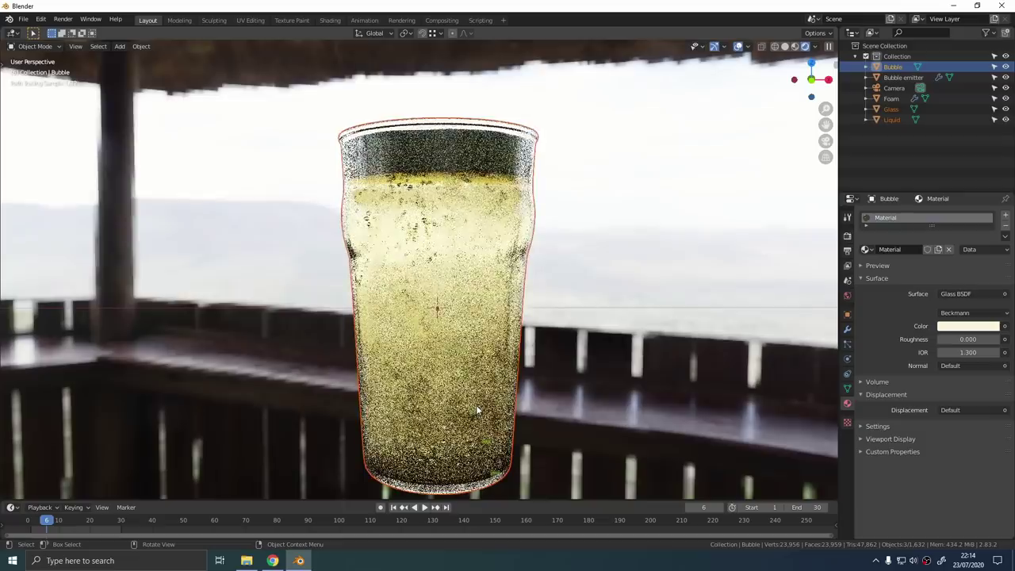
{"action": "key", "text": "alt+a"}
{"action": "middle_click_drag", "start_coordinate": [476, 410], "coordinate": [458, 413]}
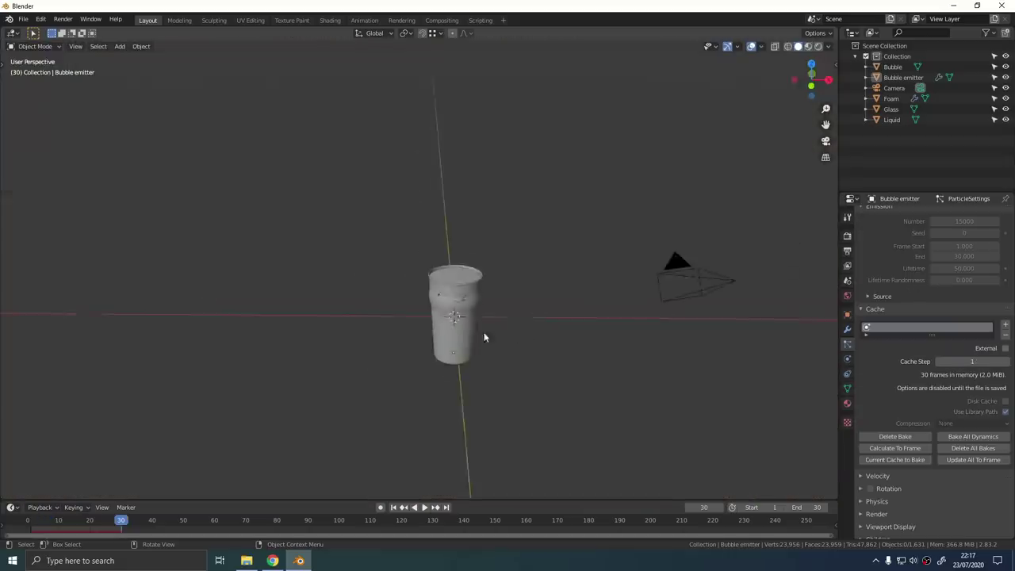
Isolate the Glass in front view and open its mesh for face editing.
{"action": "middle_click_drag", "start_coordinate": [484, 337], "coordinate": [477, 309]}
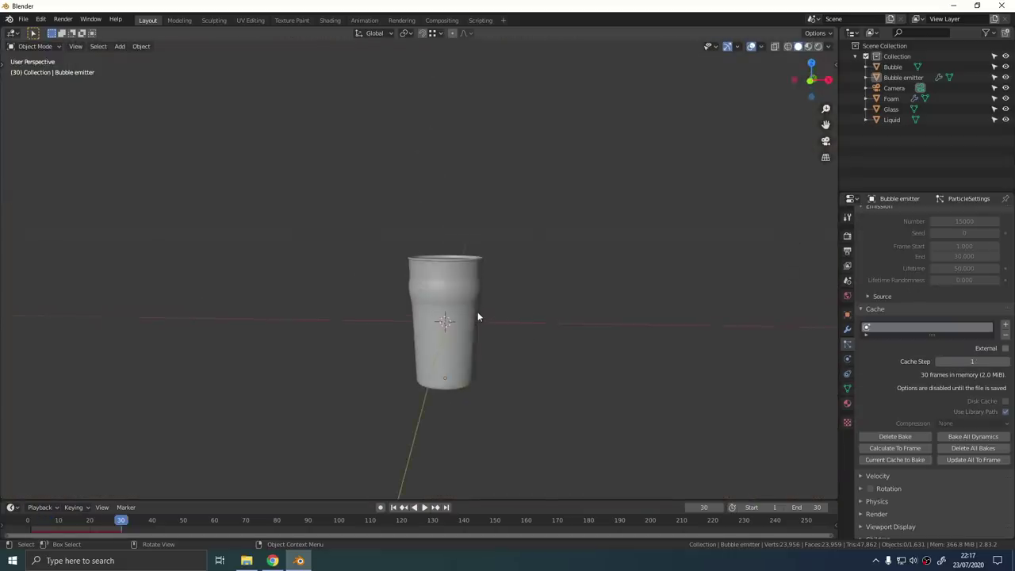
{"action": "key", "text": "KP_1"}
{"action": "scroll", "coordinate": [494, 297], "scroll_direction": "up", "scroll_amount": 4}
{"action": "left_click", "coordinate": [462, 384]}
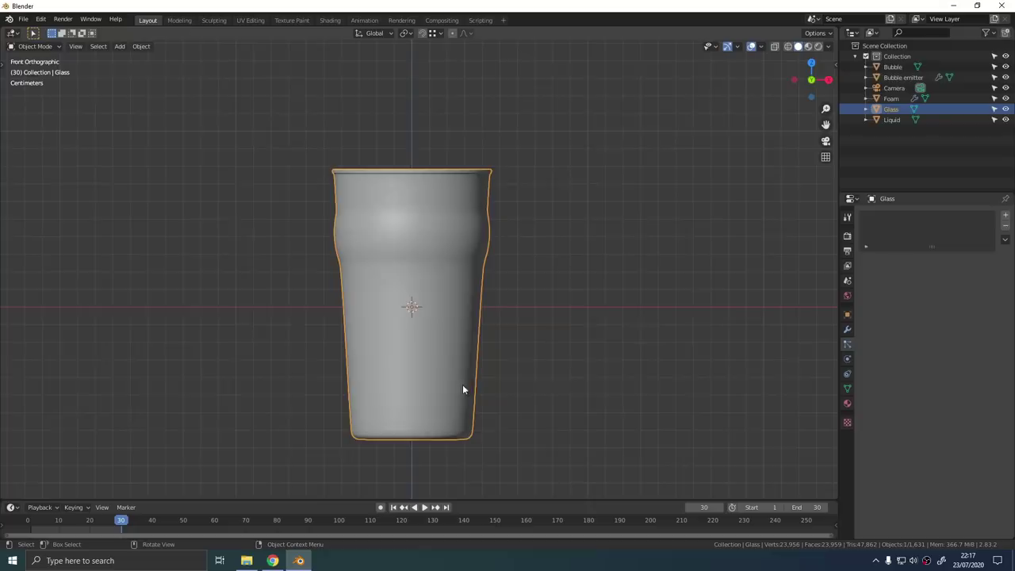
{"action": "key", "text": "Tab"}
{"action": "scroll", "coordinate": [475, 385], "scroll_direction": "up", "scroll_amount": 2}
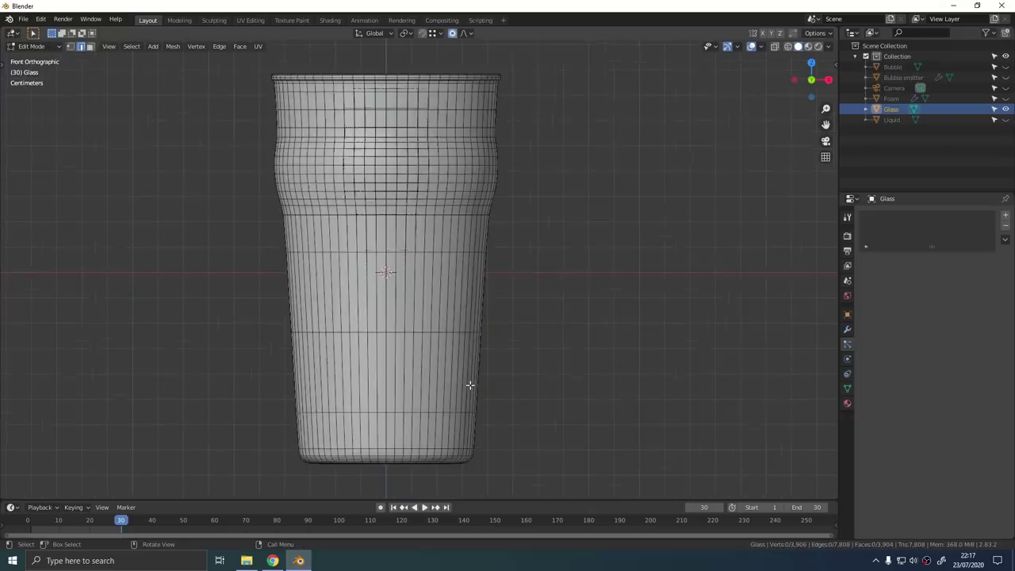
{"action": "scroll", "coordinate": [429, 433], "scroll_direction": "up", "scroll_amount": 6}
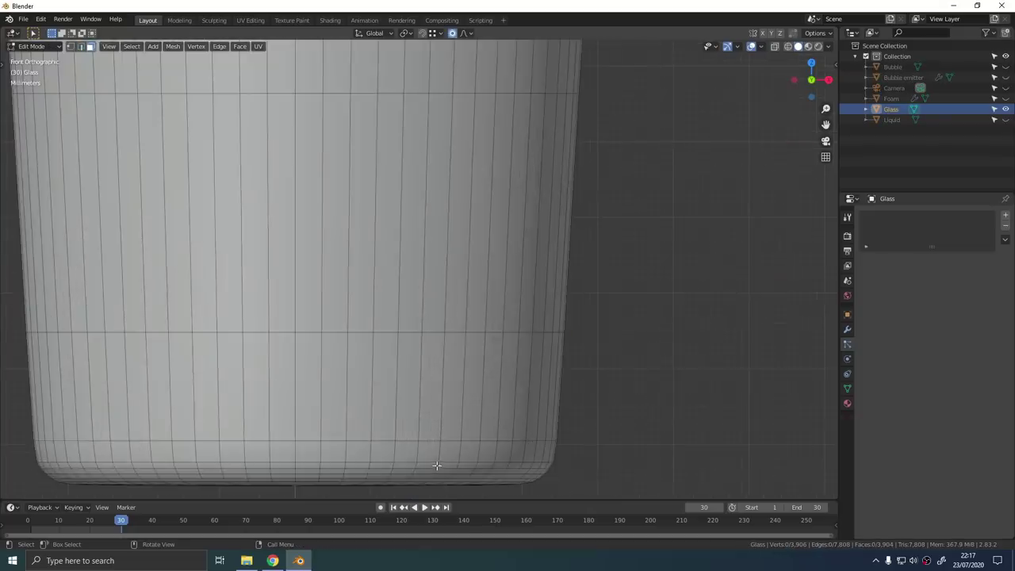
Select the glass's outer wall faces, loop by loop, from just above the base to just below the rim.
{"action": "left_click", "coordinate": [440, 456], "text": "alt+shift"}
{"action": "left_click", "coordinate": [447, 403], "text": "alt+shift"}
{"action": "left_click", "coordinate": [447, 297], "text": "alt+shift"}
{"action": "scroll", "coordinate": [445, 297], "scroll_direction": "down", "scroll_amount": 3}
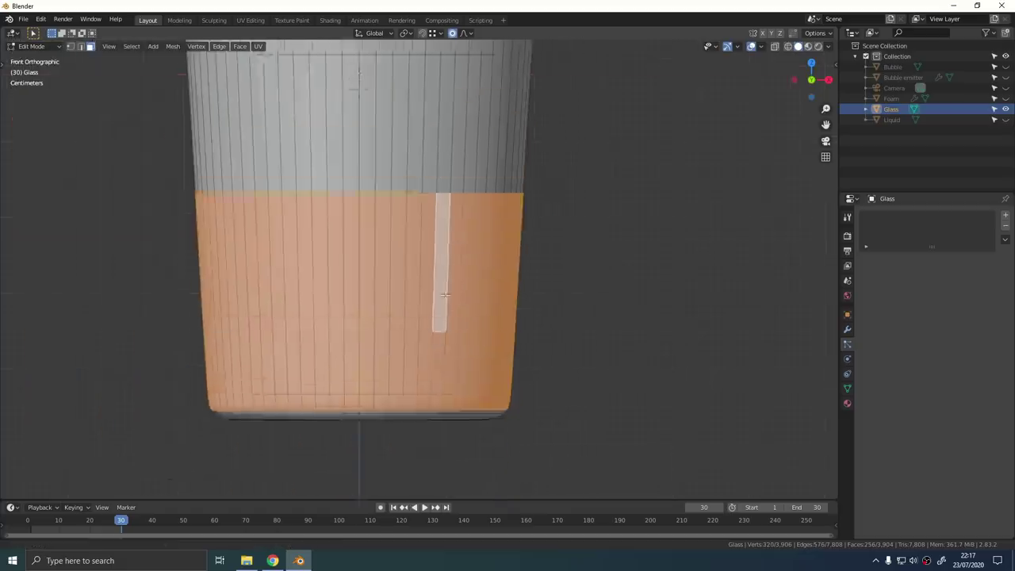
{"action": "middle_click_drag", "start_coordinate": [446, 156], "coordinate": [425, 366], "text": "shift"}
{"action": "left_click", "coordinate": [426, 361], "text": "alt+shift"}
{"action": "left_click", "coordinate": [448, 233], "text": "alt+shift"}
{"action": "middle_click_drag", "start_coordinate": [453, 224], "coordinate": [454, 391], "text": "shift"}
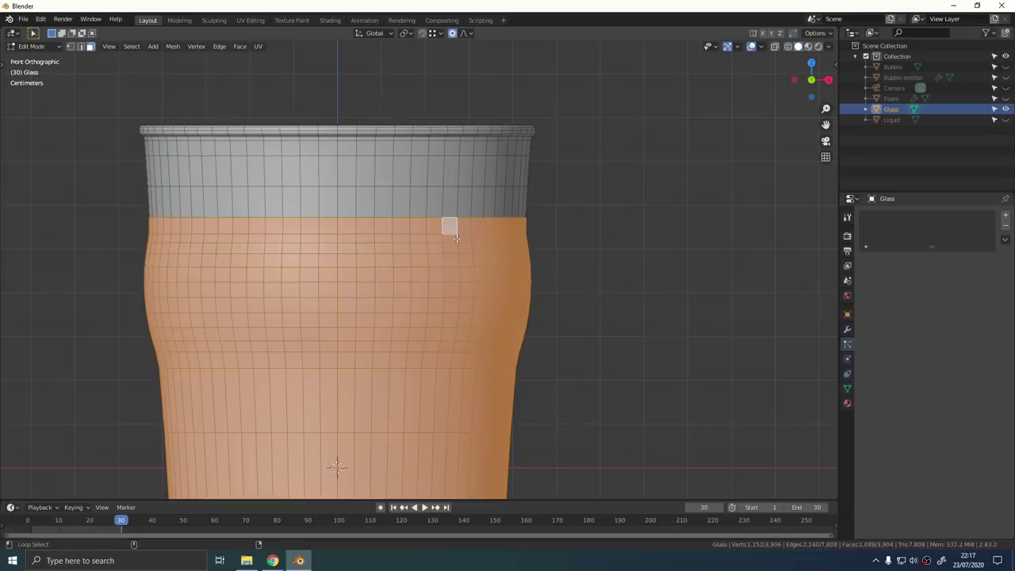
{"action": "key", "text": "ctrl+KP_Add"}
{"action": "scroll", "coordinate": [442, 174], "scroll_direction": "down", "scroll_amount": 1}
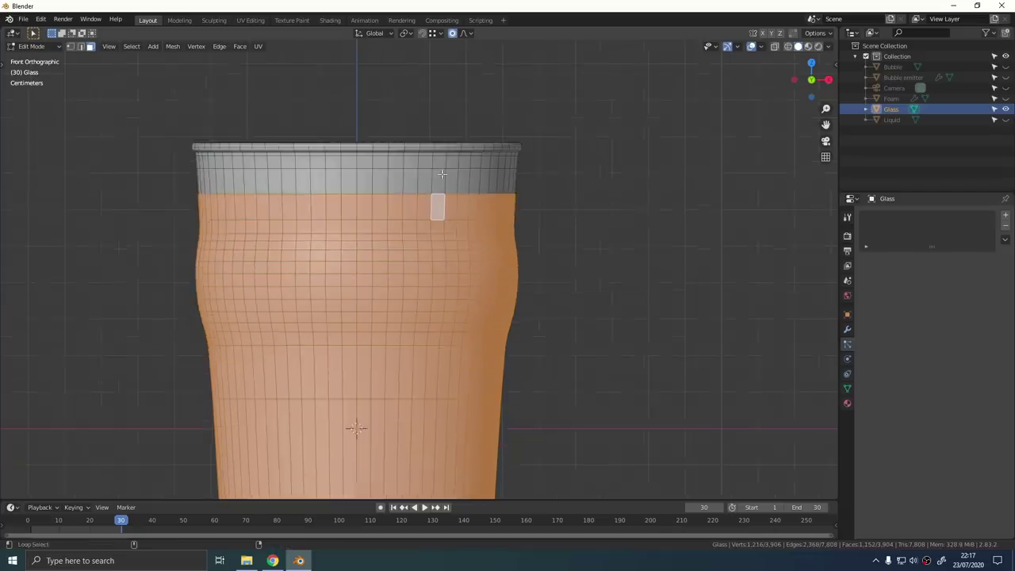
{"action": "scroll", "coordinate": [467, 239], "scroll_direction": "down", "scroll_amount": 4}
{"action": "middle_click_drag", "start_coordinate": [467, 239], "coordinate": [432, 309]}
Duplicate the selected wall faces in place, separate them into their own object and rename it Droplet emitter.
{"action": "key", "text": "shift+d"}
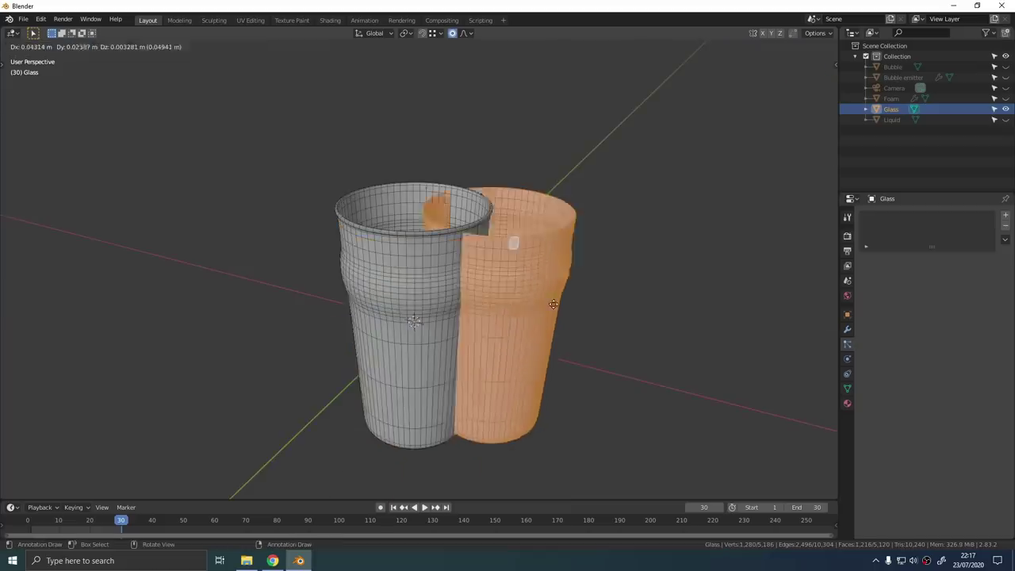
{"action": "right_click", "coordinate": [606, 294]}
{"action": "left_click", "coordinate": [606, 297]}
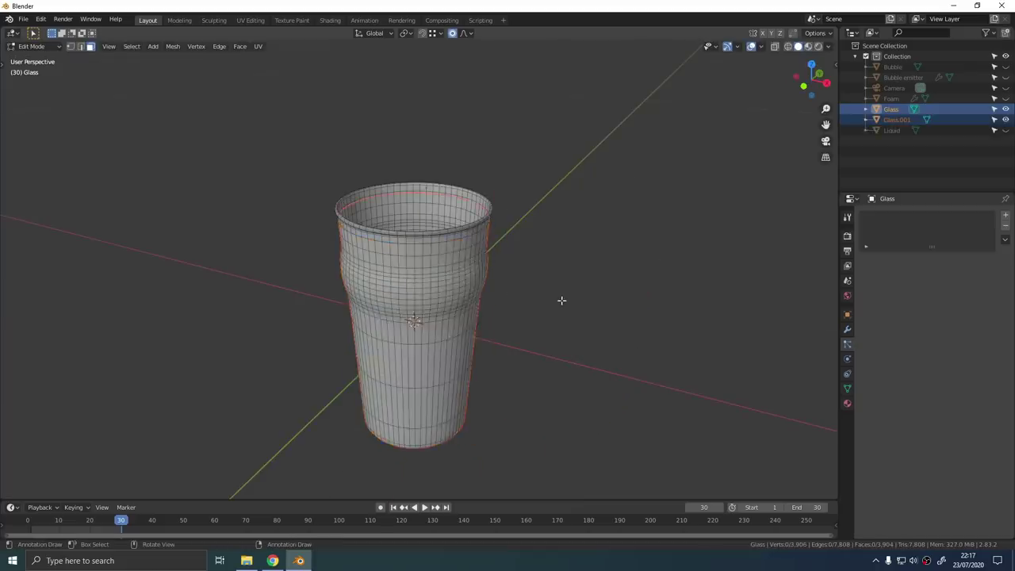
{"action": "key", "text": "Tab"}
{"action": "left_click", "coordinate": [898, 119]}
{"action": "double_click", "coordinate": [898, 119]}
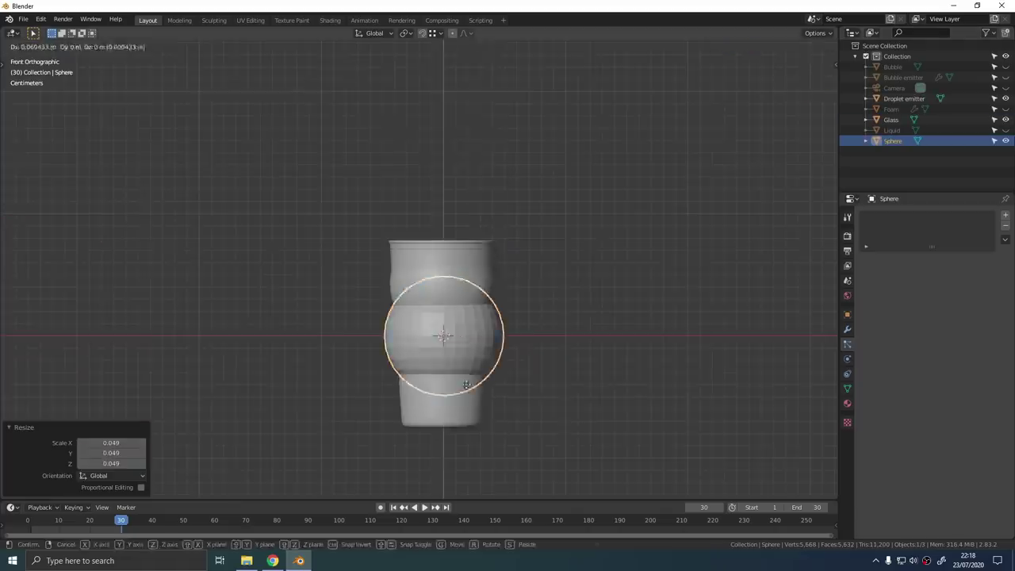
Move the sphere up about 0.195 m along Z above the glass and scale it down to a small droplet size.
{"action": "key", "text": "g"}
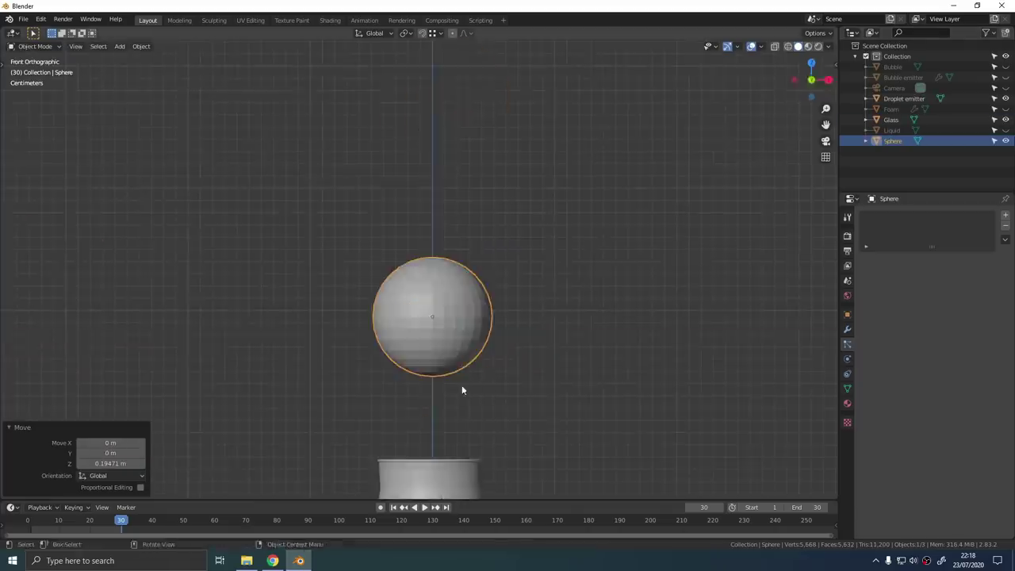
{"action": "key", "text": "z"}
{"action": "left_click", "coordinate": [461, 106]}
{"action": "middle_click_drag", "start_coordinate": [462, 111], "coordinate": [468, 315], "text": "shift"}
{"action": "key", "text": "s"}
{"action": "left_click", "coordinate": [451, 256]}
{"action": "scroll", "coordinate": [432, 248], "scroll_direction": "up", "scroll_amount": 13}
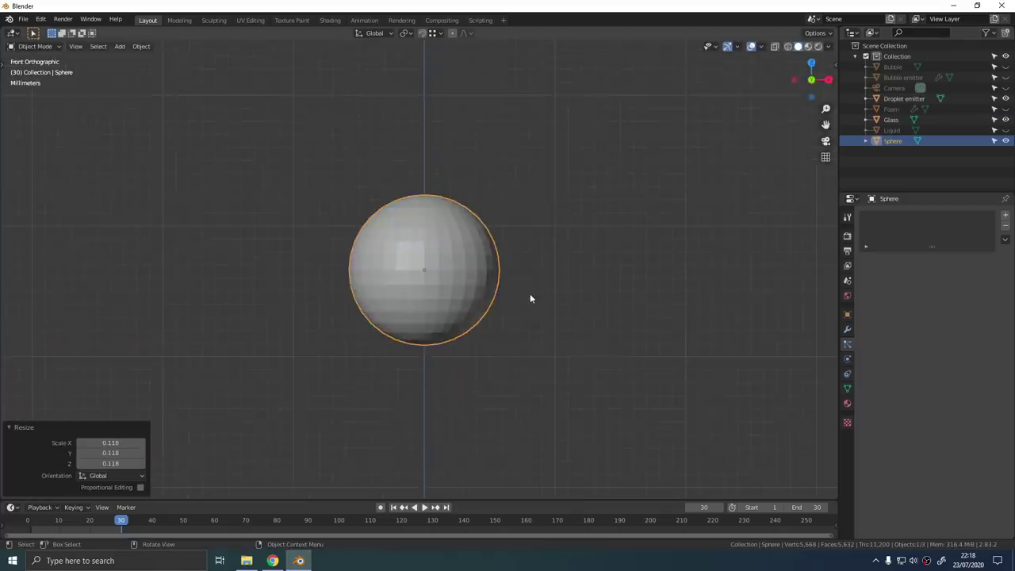
{"action": "key", "text": "s"}
{"action": "left_click", "coordinate": [563, 328]}
Shade the sphere smooth and delete its rear half in side view with X-ray selection.
{"action": "right_click", "coordinate": [458, 284]}
{"action": "left_click", "coordinate": [457, 284]}
{"action": "key", "text": "Tab"}
{"action": "key", "text": "z"}
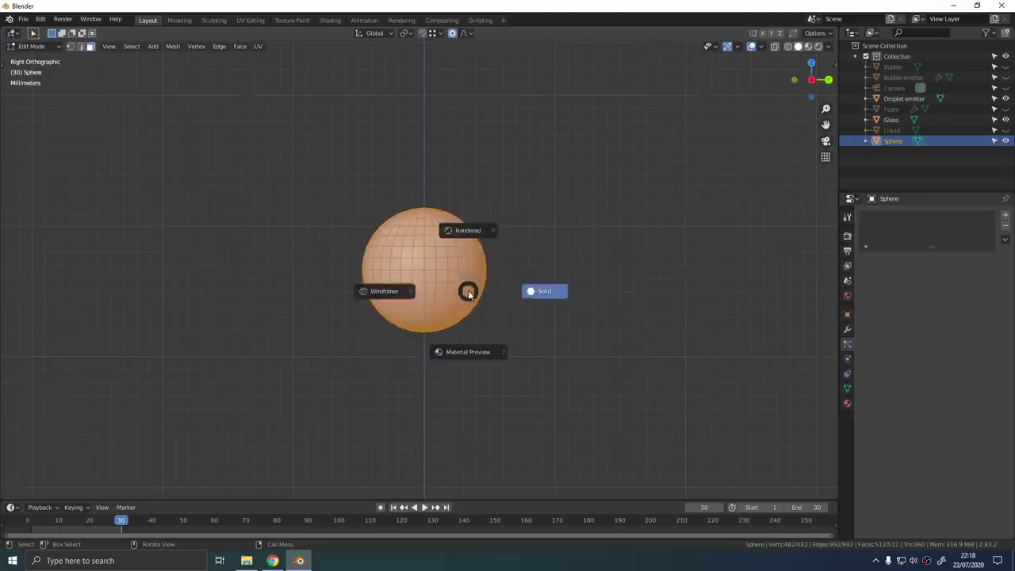
{"action": "left_click", "coordinate": [449, 287]}
{"action": "key", "text": "1"}
{"action": "scroll", "coordinate": [448, 270], "scroll_direction": "up", "scroll_amount": 5}
{"action": "mouse_move", "coordinate": [600, 458]}
{"action": "left_mouse_down"}
{"action": "mouse_move", "coordinate": [435, 74]}
{"action": "mouse_move", "coordinate": [391, 65]}
{"action": "left_mouse_up"}
{"action": "key", "text": "x"}
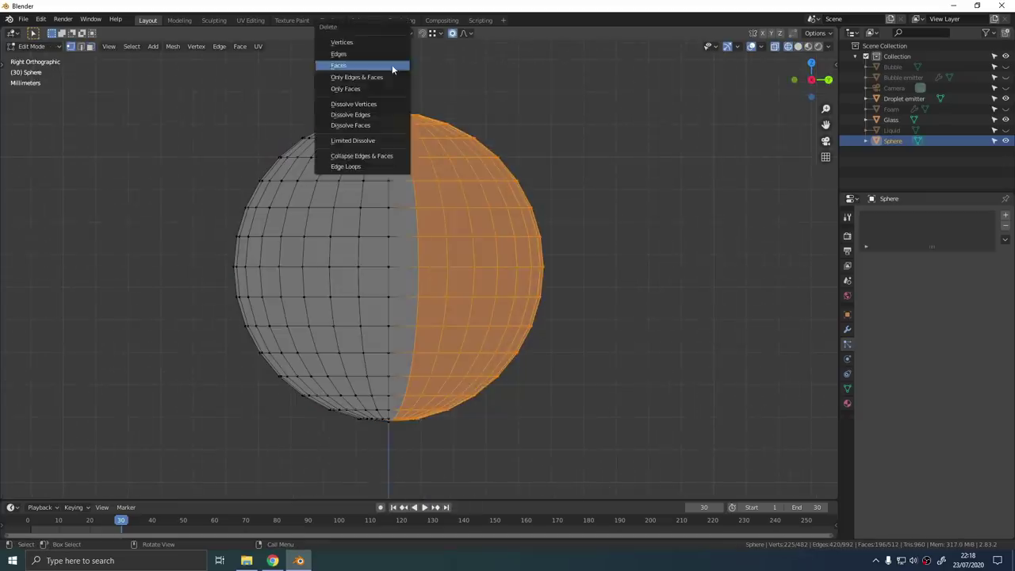
{"action": "left_click", "coordinate": [392, 68]}
{"action": "key", "text": "a"}
{"action": "key", "text": "Tab"}
{"action": "middle_click_drag", "start_coordinate": [391, 190], "coordinate": [490, 255]}
Pull the half-sphere's top vertex upward along Z with proportional editing to form an egg-shaped droplet.
{"action": "key", "text": "KP_1"}
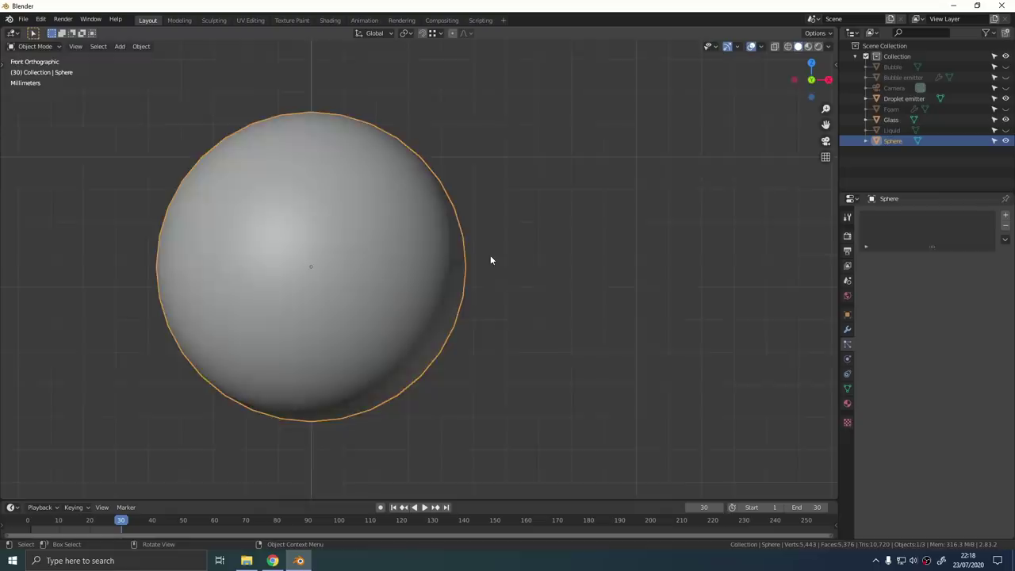
{"action": "scroll", "coordinate": [479, 207], "scroll_direction": "down", "scroll_amount": 2}
{"action": "key", "text": "Tab"}
{"action": "left_click", "coordinate": [360, 131]}
{"action": "key", "text": "g"}
{"action": "scroll", "coordinate": [402, 209], "scroll_direction": "down", "scroll_amount": 2}
{"action": "key", "text": "z"}
{"action": "scroll", "coordinate": [403, 202], "scroll_direction": "down", "scroll_amount": 2}
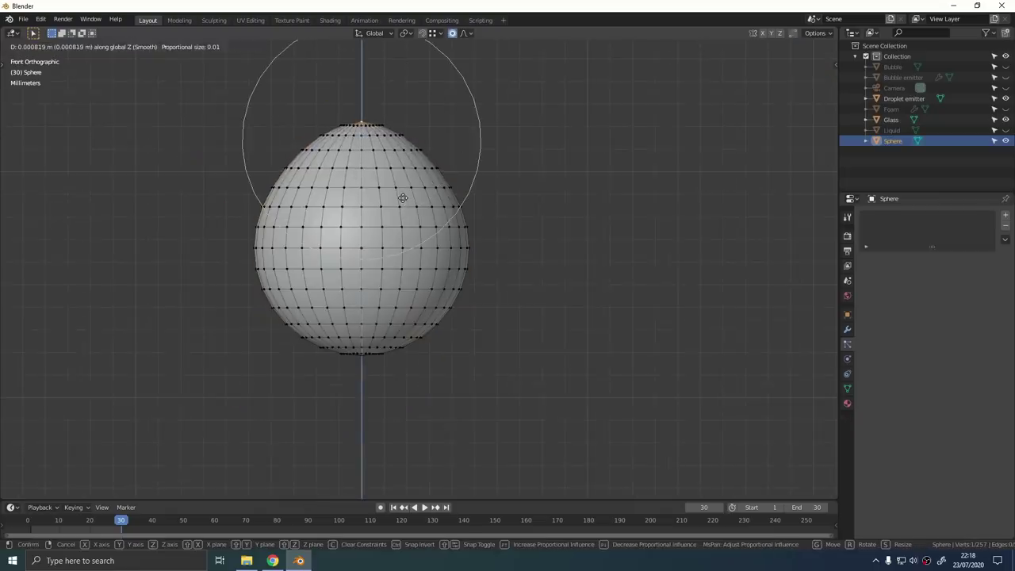
{"action": "left_click", "coordinate": [404, 192]}
{"action": "scroll", "coordinate": [408, 209], "scroll_direction": "down", "scroll_amount": 3}
{"action": "key", "text": "Tab"}
Duplicate the droplet along the X axis and place the copy beside the original.
{"action": "key", "text": "shift+d"}
{"action": "key", "text": "x"}
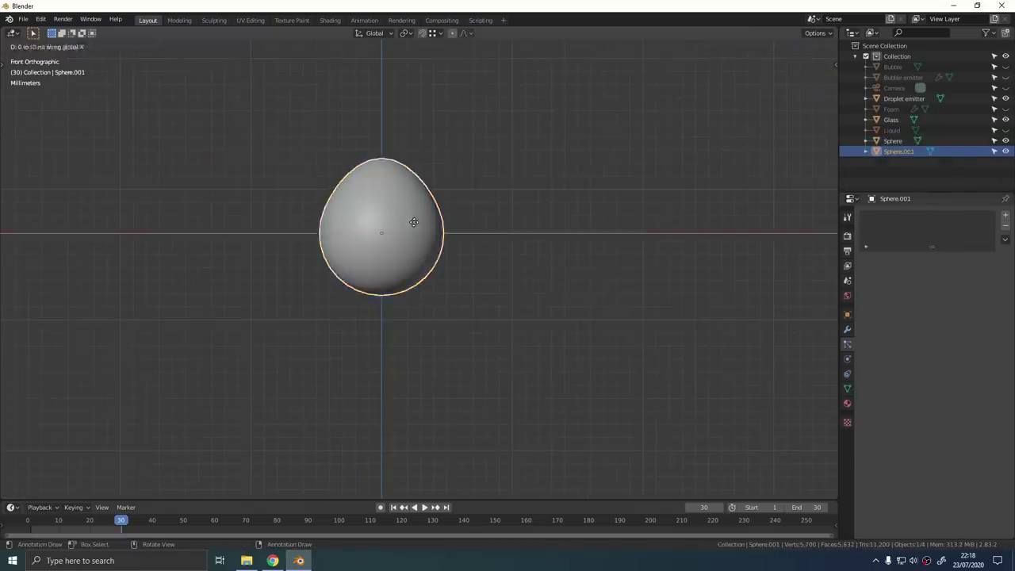
{"action": "left_click", "coordinate": [606, 227]}
{"action": "middle_click_drag", "start_coordinate": [606, 227], "coordinate": [496, 246], "text": "shift"}
{"action": "scroll", "coordinate": [558, 226], "scroll_direction": "up", "scroll_amount": 3}
Pull the copy's right edge outward about 0.0015 m and shift its top vertex to the left with proportional editing.
{"action": "key", "text": "Tab"}
{"action": "left_click", "coordinate": [540, 222]}
{"action": "key", "text": "g"}
{"action": "left_click", "coordinate": [592, 220]}
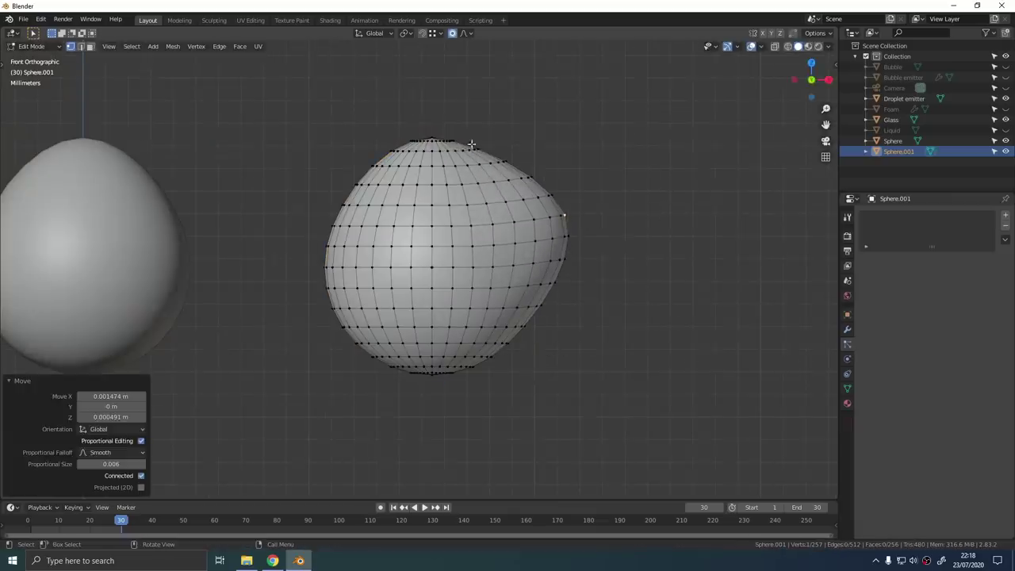
{"action": "left_click", "coordinate": [447, 136]}
{"action": "key", "text": "g"}
{"action": "left_click", "coordinate": [392, 148]}
Reshape the copy's left side and raise its bottom slightly with proportional editing to finish an irregular droplet.
{"action": "left_click", "coordinate": [326, 252]}
{"action": "key", "text": "g"}
{"action": "left_click", "coordinate": [313, 255]}
{"action": "key", "text": "g"}
{"action": "left_click", "coordinate": [352, 308]}
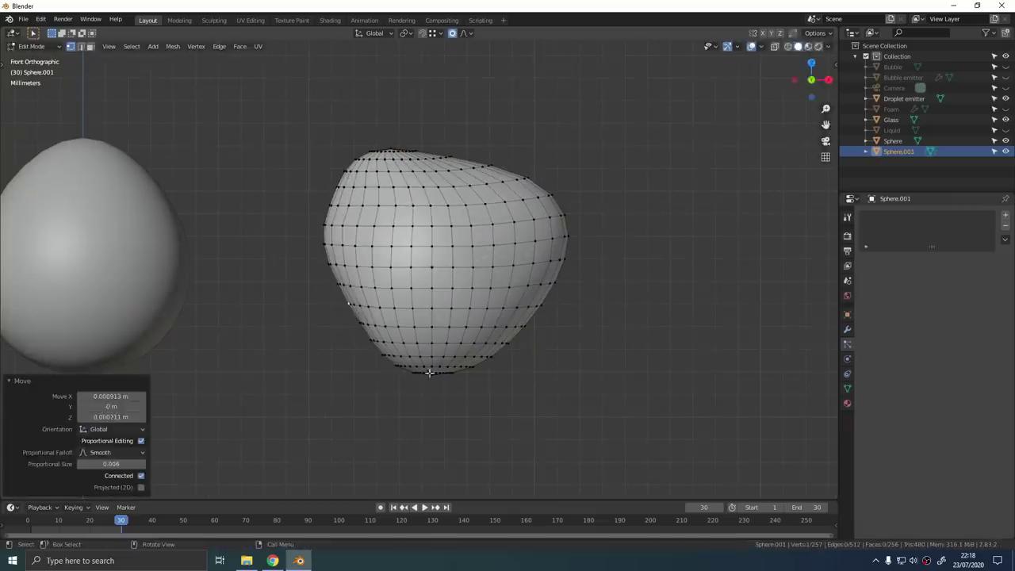
{"action": "left_click", "coordinate": [430, 372]}
{"action": "key", "text": "g"}
{"action": "left_click", "coordinate": [441, 357]}
{"action": "key", "text": "Tab"}
{"action": "scroll", "coordinate": [453, 329], "scroll_direction": "down", "scroll_amount": 3}
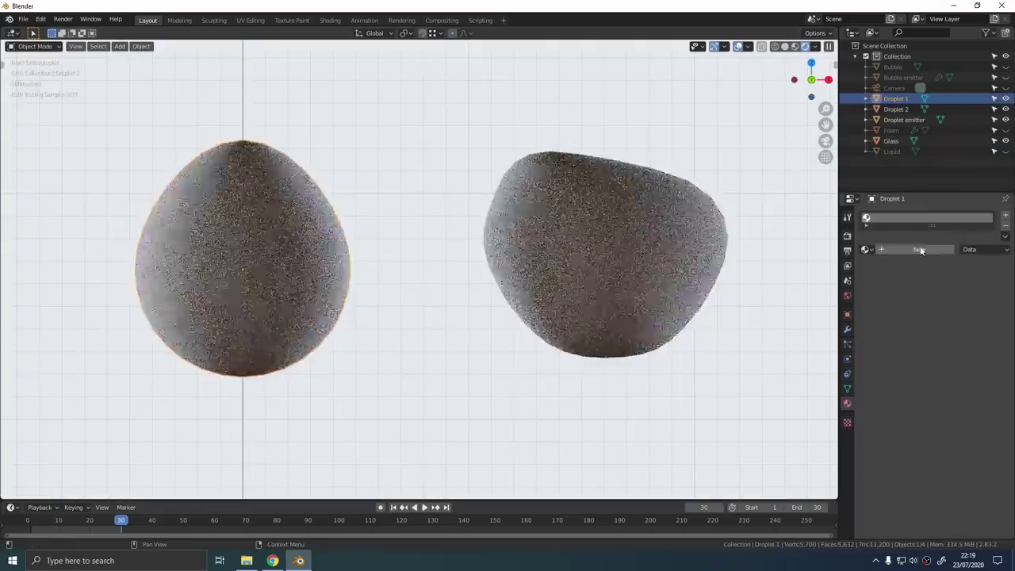
Give Droplet 1 a new Glass BSDF material with roughness 0 and IOR 1.3.
{"action": "left_click", "coordinate": [920, 243]}
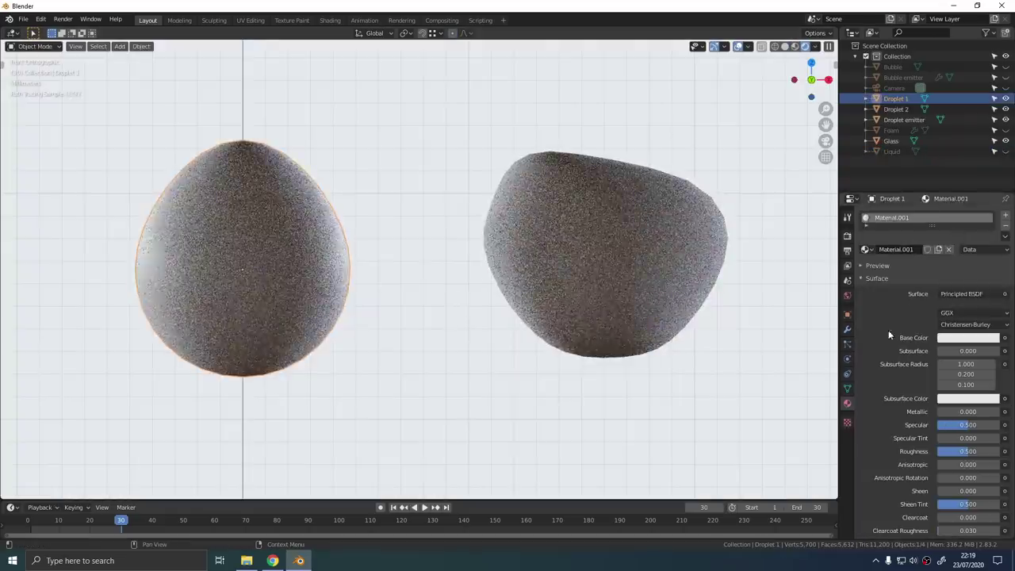
{"action": "left_click", "coordinate": [955, 294]}
{"action": "left_click", "coordinate": [901, 96]}
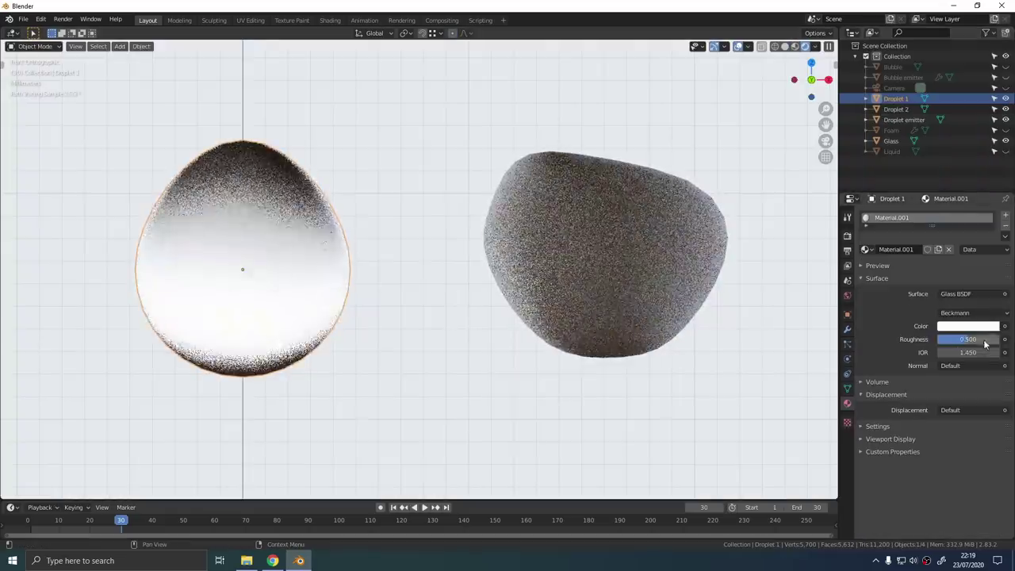
{"action": "left_click_drag", "start_coordinate": [985, 343], "coordinate": [938, 343]}
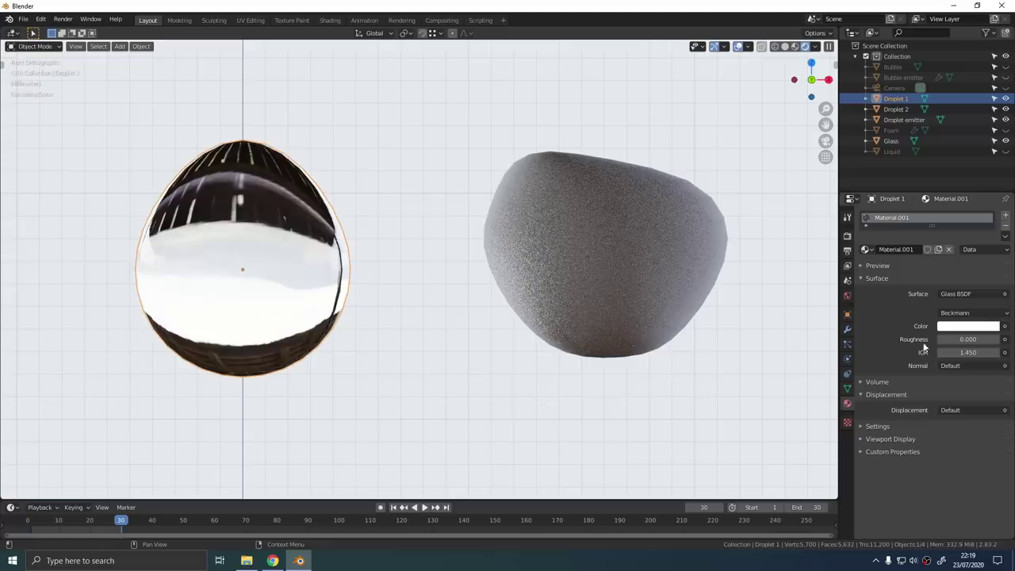
{"action": "left_click", "coordinate": [967, 352]}
{"action": "type", "text": "1.3"}
{"action": "key", "text": "Return"}
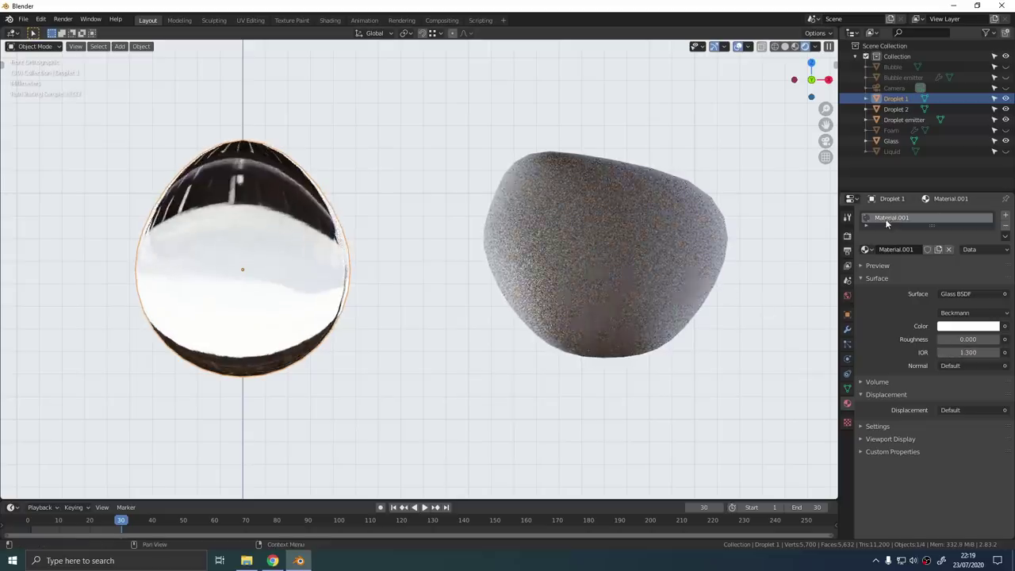
Group both droplets into a new collection named Droplet and return to solid shading with the glass in view.
{"action": "left_click_drag", "start_coordinate": [691, 363], "coordinate": [386, 189]}
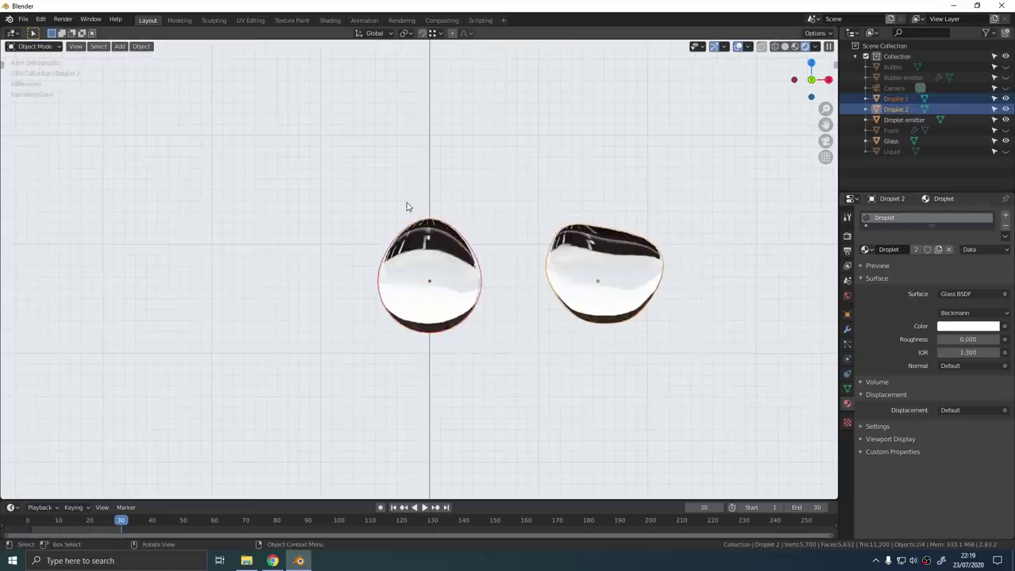
{"action": "key", "text": "ctrl+g"}
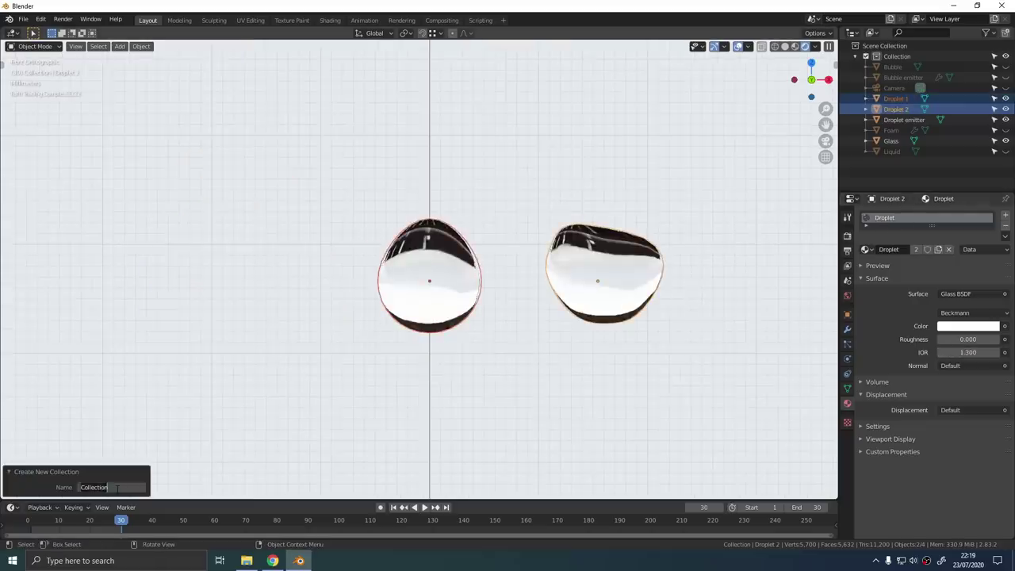
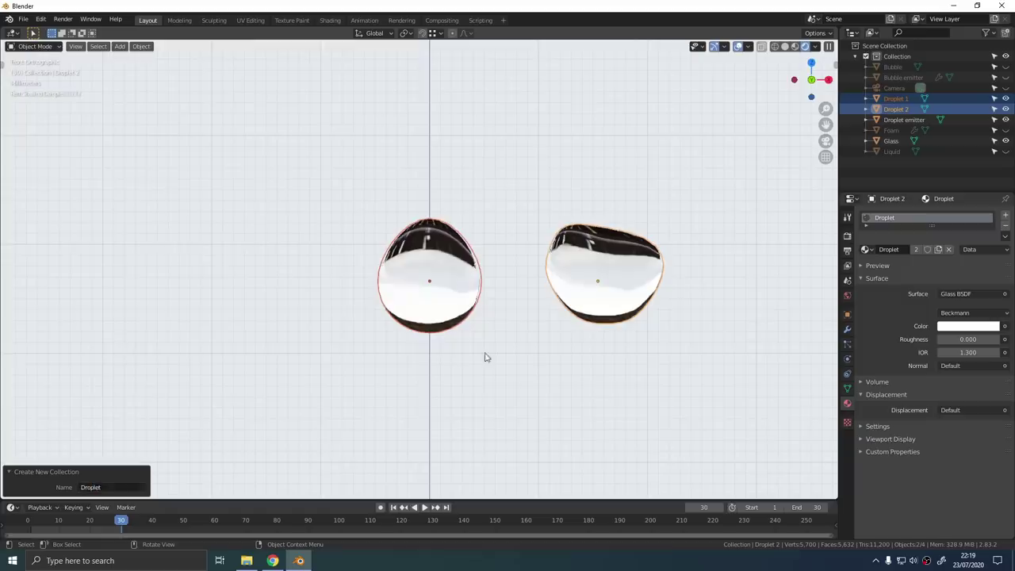
{"action": "scroll", "coordinate": [476, 377], "scroll_direction": "down", "scroll_amount": 6}
{"action": "mouse_move", "coordinate": [485, 354]}
{"action": "middle_mouse_down"}
{"action": "mouse_move", "coordinate": [474, 386]}
{"action": "mouse_move", "coordinate": [543, 233]}
{"action": "middle_mouse_up"}
{"action": "left_click", "coordinate": [543, 233]}
{"action": "key", "text": "z"}
{"action": "left_click", "coordinate": [600, 238]}
{"action": "scroll", "coordinate": [539, 341], "scroll_direction": "down", "scroll_amount": 10}
{"action": "scroll", "coordinate": [513, 418], "scroll_direction": "up", "scroll_amount": 4}
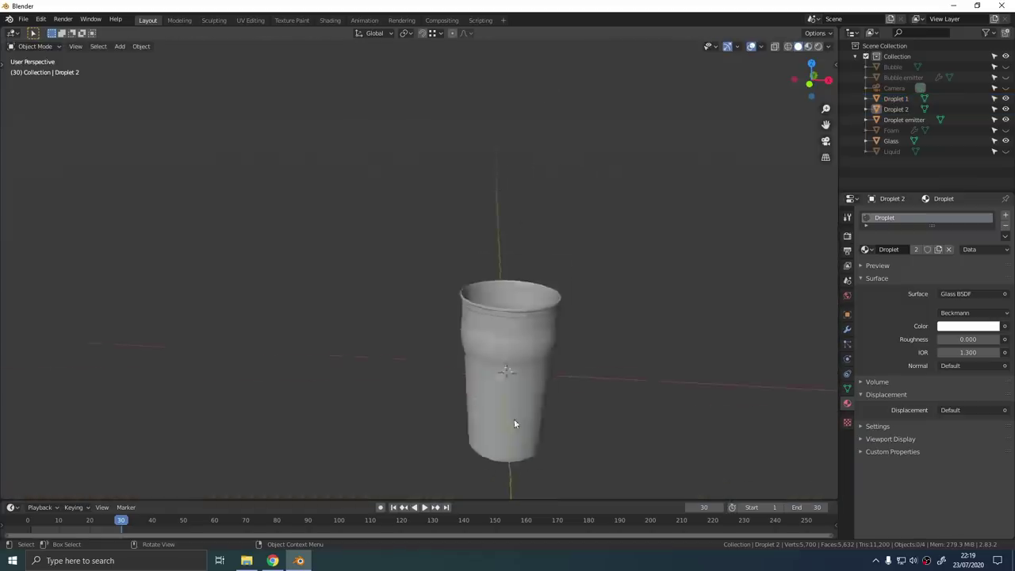
Select the droplet emitter, switch to rendered shading and remove its Glass material slot.
{"action": "left_click", "coordinate": [514, 424]}
{"action": "scroll", "coordinate": [523, 413], "scroll_direction": "up", "scroll_amount": 3}
{"action": "key", "text": "z"}
{"action": "left_click", "coordinate": [496, 293]}
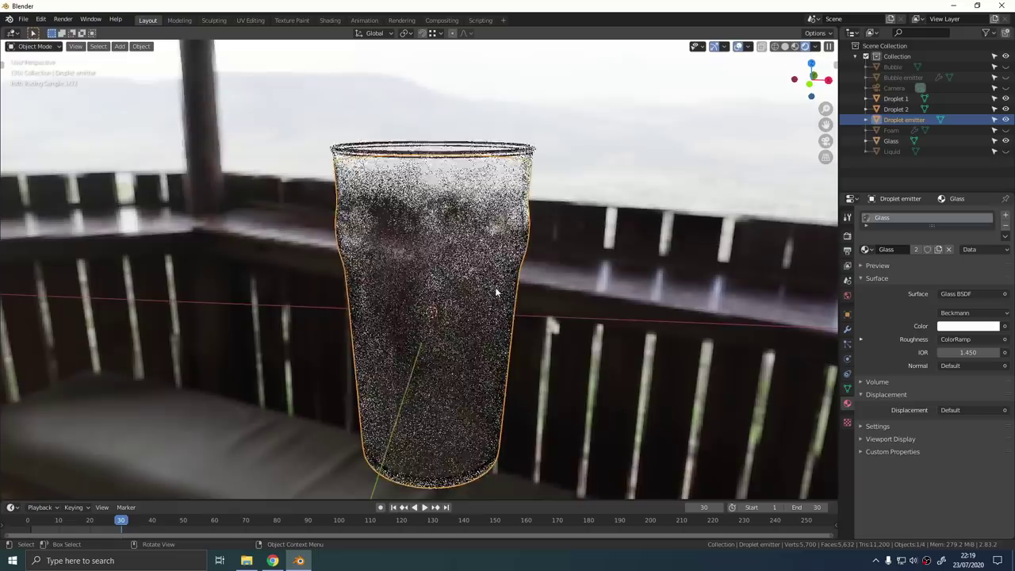
{"action": "left_click", "coordinate": [1005, 226]}
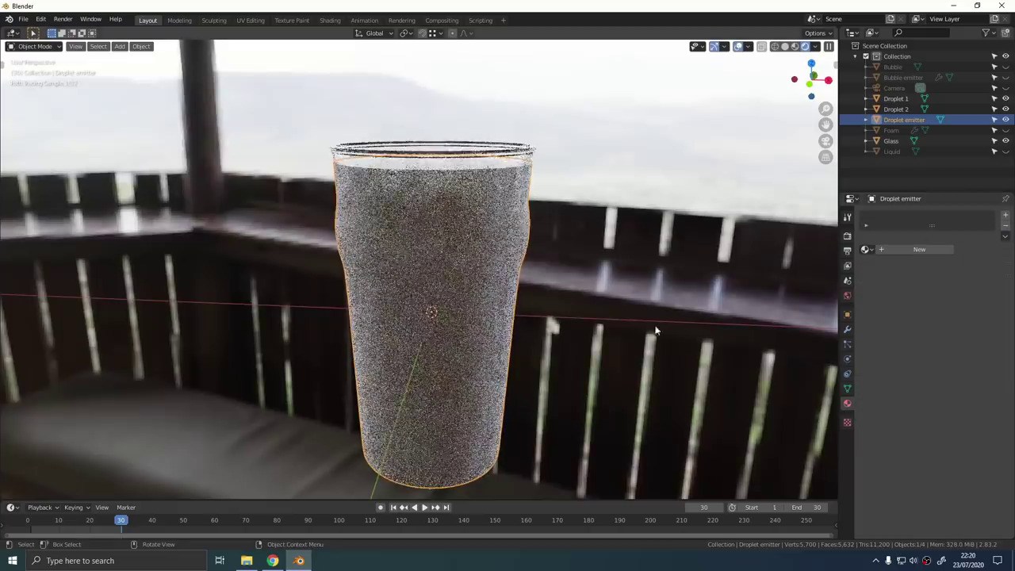
{"action": "mouse_move", "coordinate": [530, 344]}
{"action": "middle_mouse_down"}
{"action": "mouse_move", "coordinate": [471, 349]}
{"action": "mouse_move", "coordinate": [514, 342]}
{"action": "middle_mouse_up"}
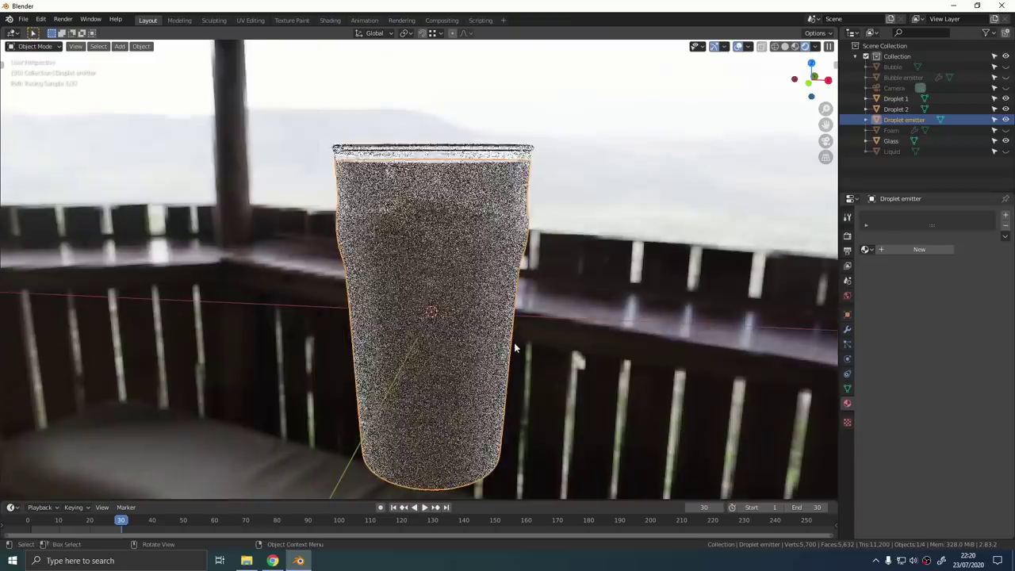
Add a particle system of type Hair to the droplet emitter and return to solid shading.
{"action": "left_click", "coordinate": [847, 344]}
{"action": "left_click", "coordinate": [1008, 215]}
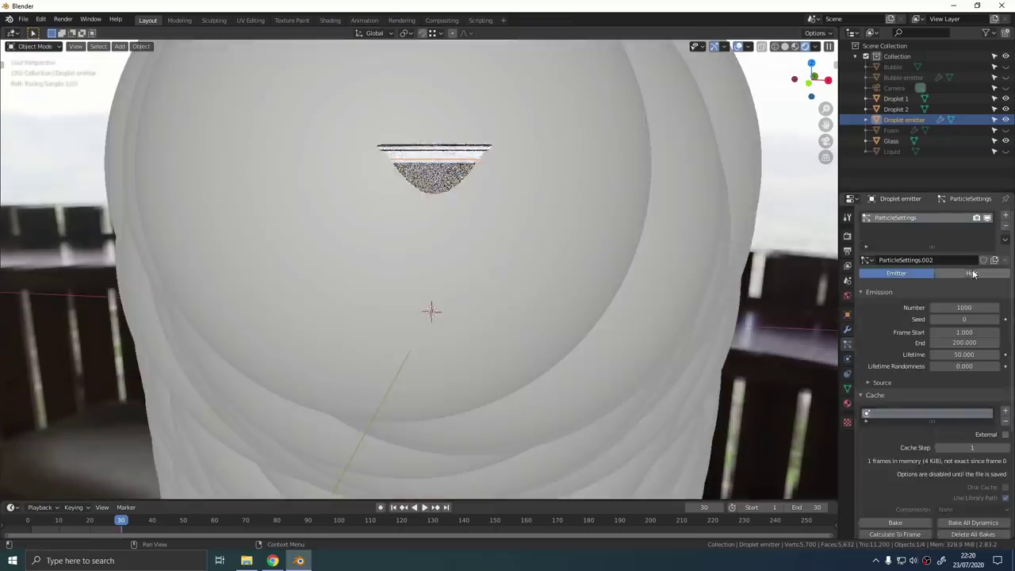
{"action": "left_click", "coordinate": [971, 273]}
{"action": "key", "text": "z"}
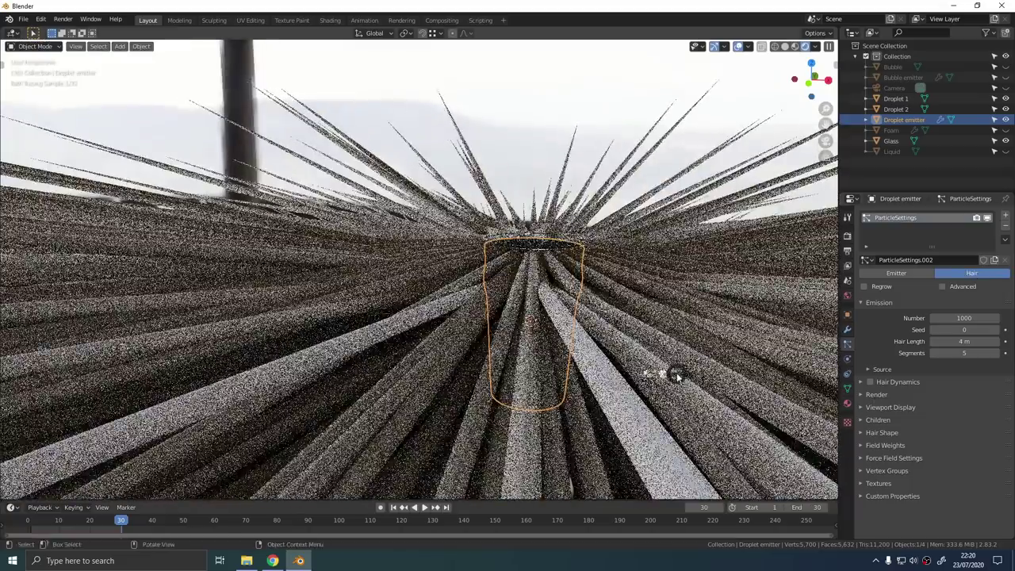
{"action": "left_click", "coordinate": [725, 370]}
Render the hair particles as a collection, using the Droplet collection as the instance.
{"action": "left_click", "coordinate": [868, 395]}
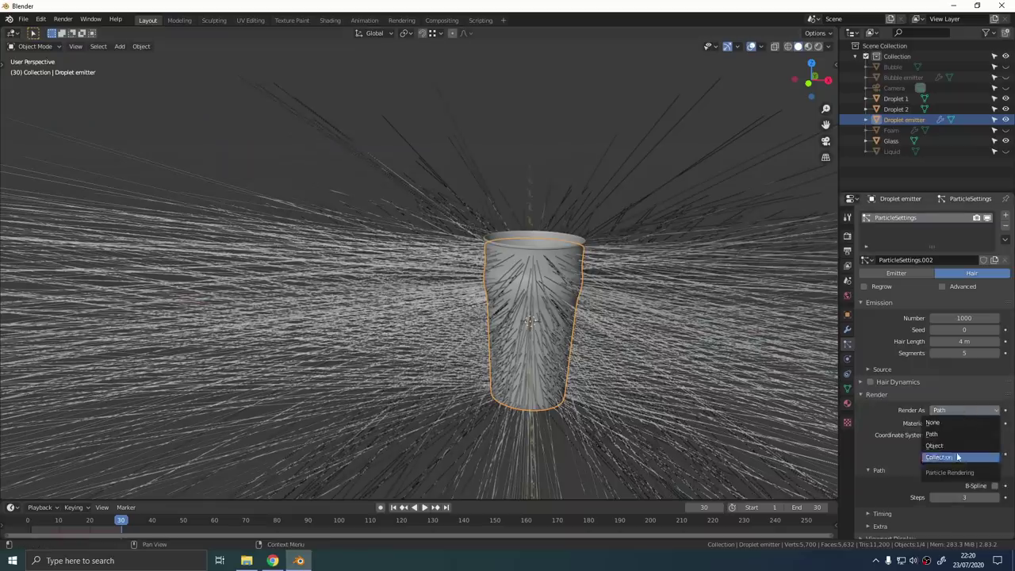
{"action": "left_click", "coordinate": [957, 458]}
{"action": "left_click", "coordinate": [956, 486]}
{"action": "left_click", "coordinate": [912, 389]}
{"action": "middle_click_drag", "start_coordinate": [615, 295], "coordinate": [565, 333]}
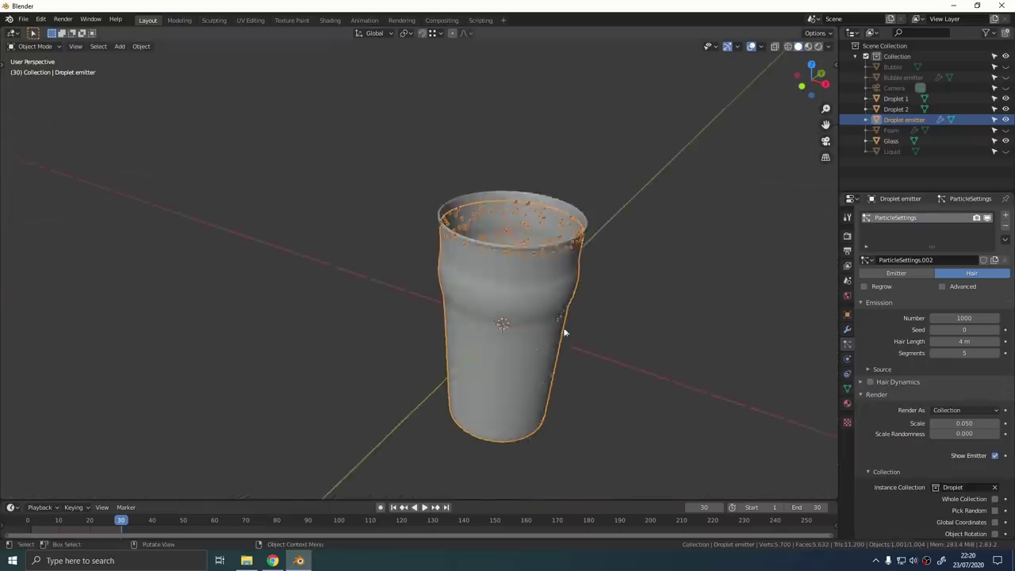
Select both source droplets and rotate them 180° about the Z axis in the right-side view.
{"action": "scroll", "coordinate": [547, 227], "scroll_direction": "up", "scroll_amount": 7}
{"action": "key", "text": "alt+a"}
{"action": "middle_click_drag", "start_coordinate": [547, 226], "coordinate": [520, 328]}
{"action": "scroll", "coordinate": [545, 248], "scroll_direction": "down", "scroll_amount": 3}
{"action": "scroll", "coordinate": [545, 247], "scroll_direction": "down", "scroll_amount": 12}
{"action": "left_click_drag", "start_coordinate": [475, 263], "coordinate": [492, 276]}
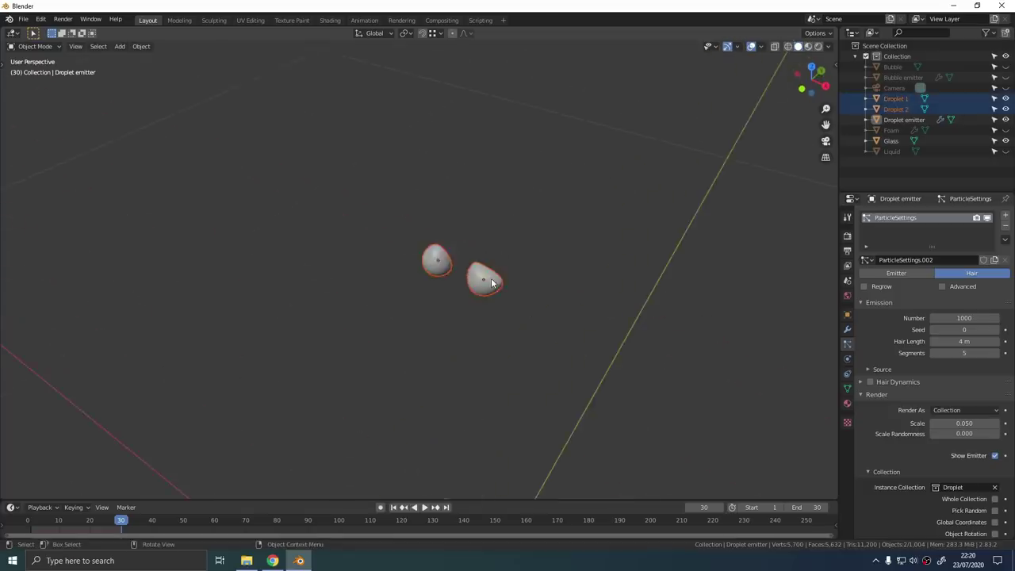
{"action": "key", "text": "KP_3"}
{"action": "key", "text": "KP_Decimal"}
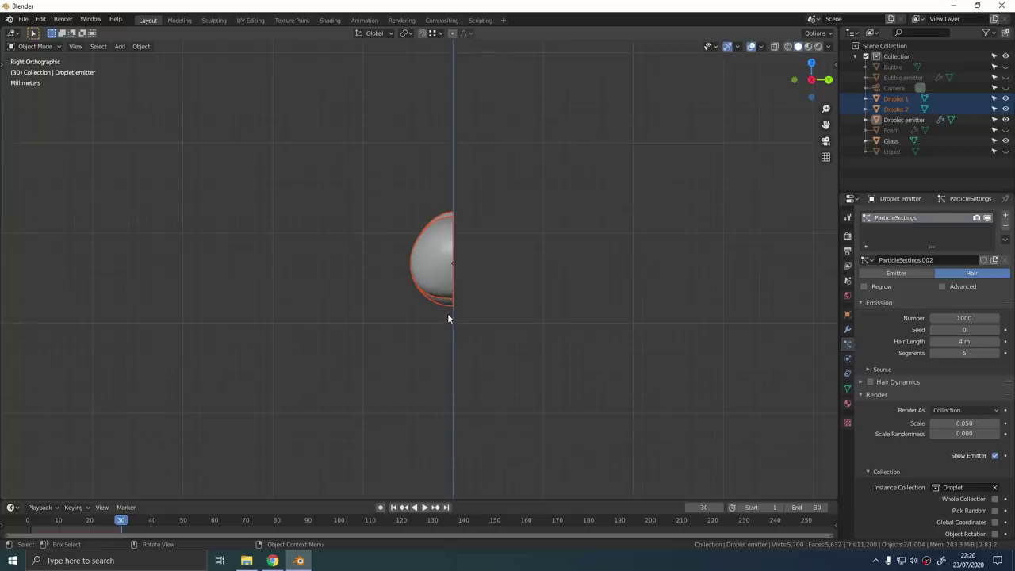
{"action": "type", "text": "rz180"}
{"action": "key", "text": "Return"}
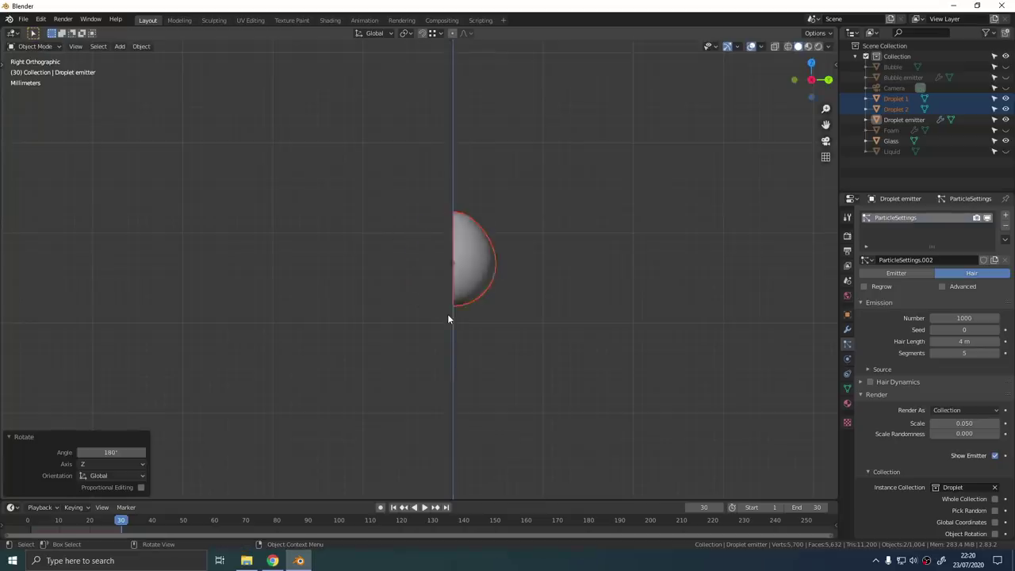
Apply the location, rotation and scale of both droplets.
{"action": "scroll", "coordinate": [453, 282], "scroll_direction": "up", "scroll_amount": 7}
{"action": "scroll", "coordinate": [462, 277], "scroll_direction": "down", "scroll_amount": 17}
{"action": "left_click", "coordinate": [457, 329]}
{"action": "middle_click_drag", "start_coordinate": [455, 341], "coordinate": [451, 369]}
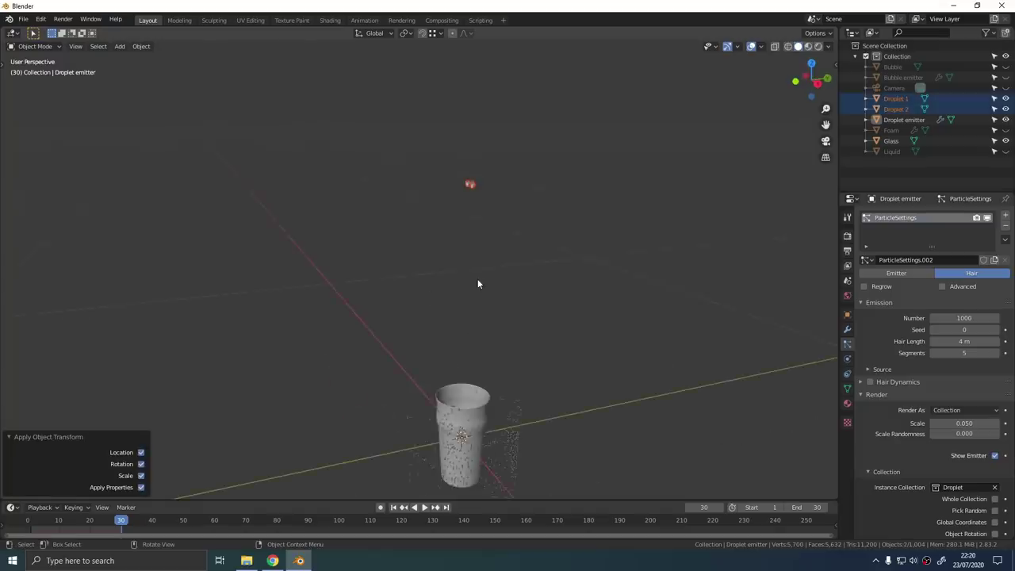
Select the vertices along the flat back of Droplet 1 in Edit Mode from the right-side view.
{"action": "middle_click_drag", "start_coordinate": [478, 284], "coordinate": [470, 118]}
{"action": "left_click", "coordinate": [468, 129]}
{"action": "key", "text": "KP_3"}
{"action": "key", "text": "KP_Decimal"}
{"action": "key", "text": "Tab"}
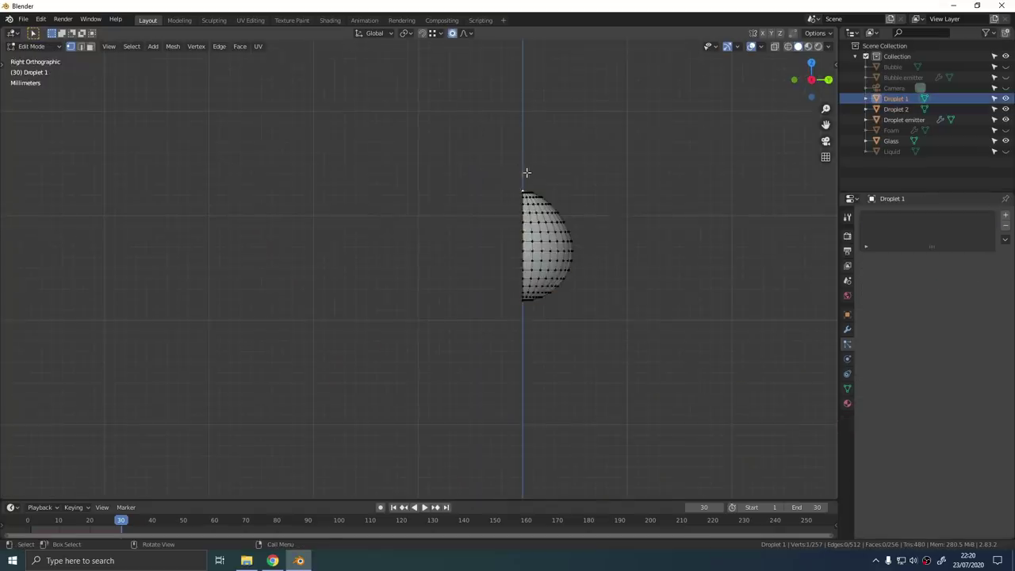
{"action": "left_click_drag", "start_coordinate": [524, 319], "coordinate": [524, 319]}
{"action": "scroll", "coordinate": [553, 255], "scroll_direction": "up", "scroll_amount": 4}
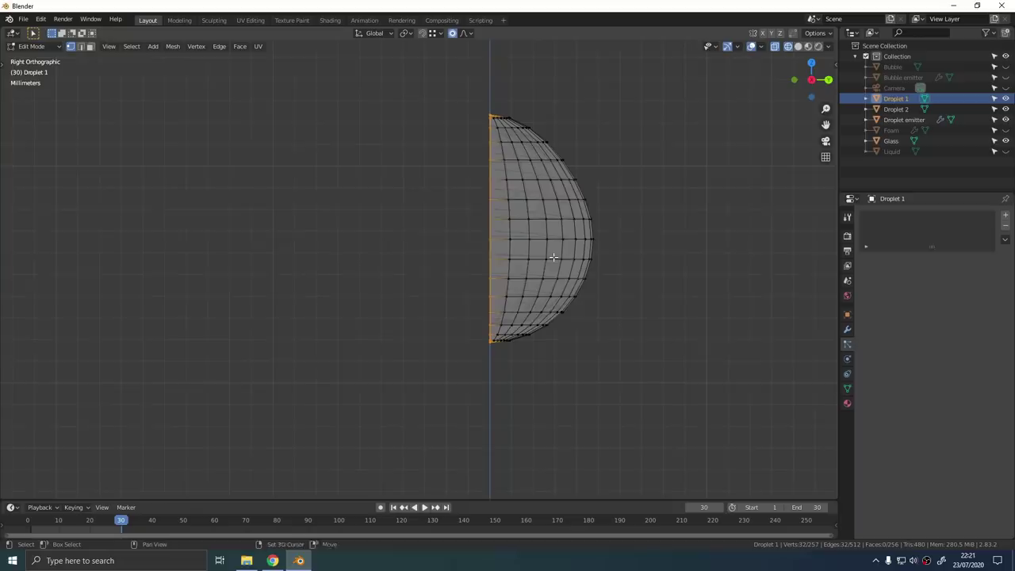
Snap the 3D cursor to the selected flat-side vertices and set Droplet 1's origin to the 3D cursor.
{"action": "key", "text": "shift+s"}
{"action": "left_click", "coordinate": [501, 261]}
{"action": "key", "text": "Tab"}
{"action": "right_click", "coordinate": [519, 262]}
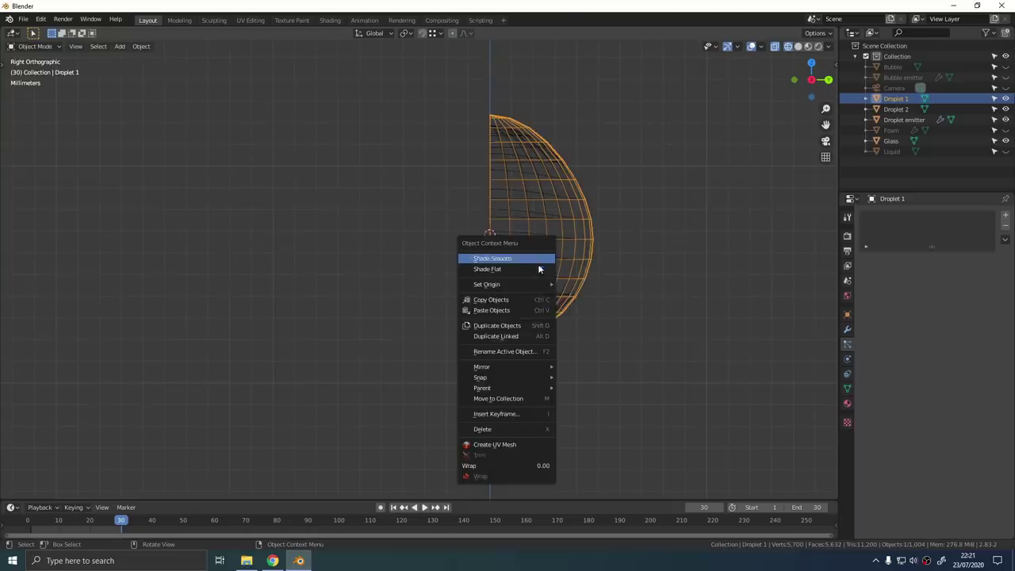
{"action": "mouse_move", "coordinate": [531, 281]}
{"action": "left_click", "coordinate": [603, 295]}
{"action": "right_click", "coordinate": [533, 256]}
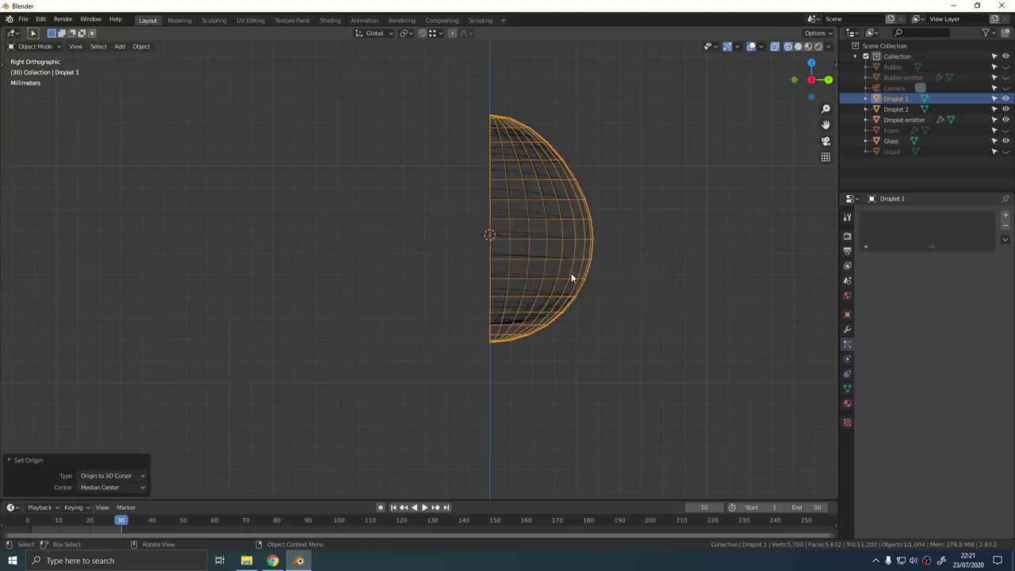
Set the droplet emitter's hair particle number to 2000 and reveal its emission source settings.
{"action": "middle_click_drag", "start_coordinate": [571, 273], "coordinate": [531, 271]}
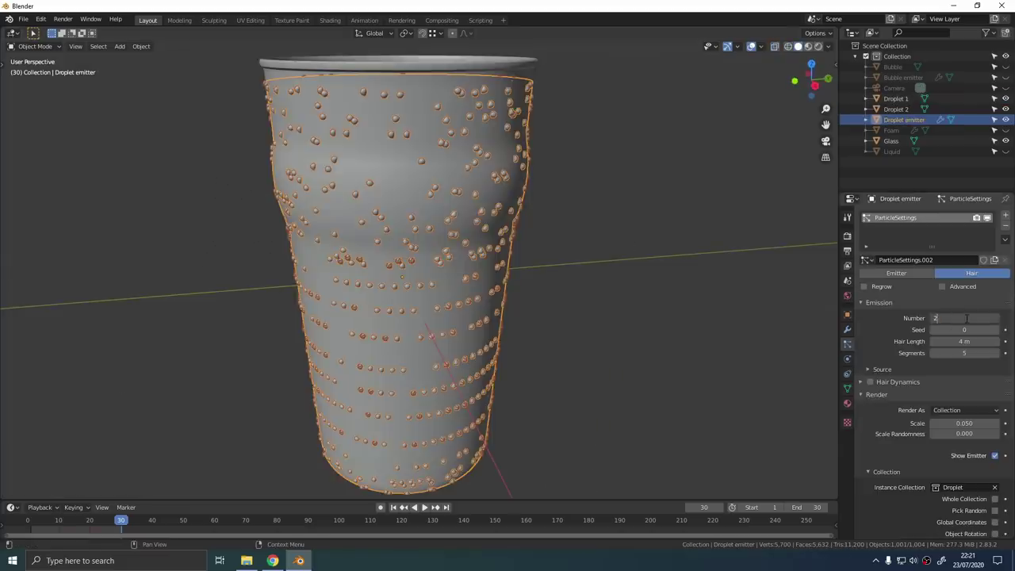
{"action": "type", "text": "000"}
{"action": "key", "text": "Return"}
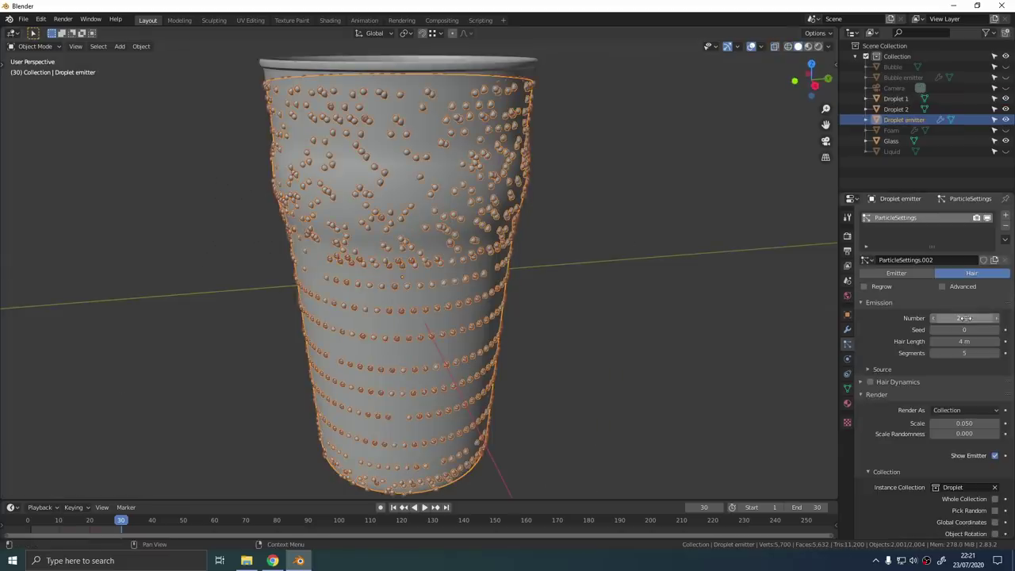
{"action": "left_click", "coordinate": [882, 370]}
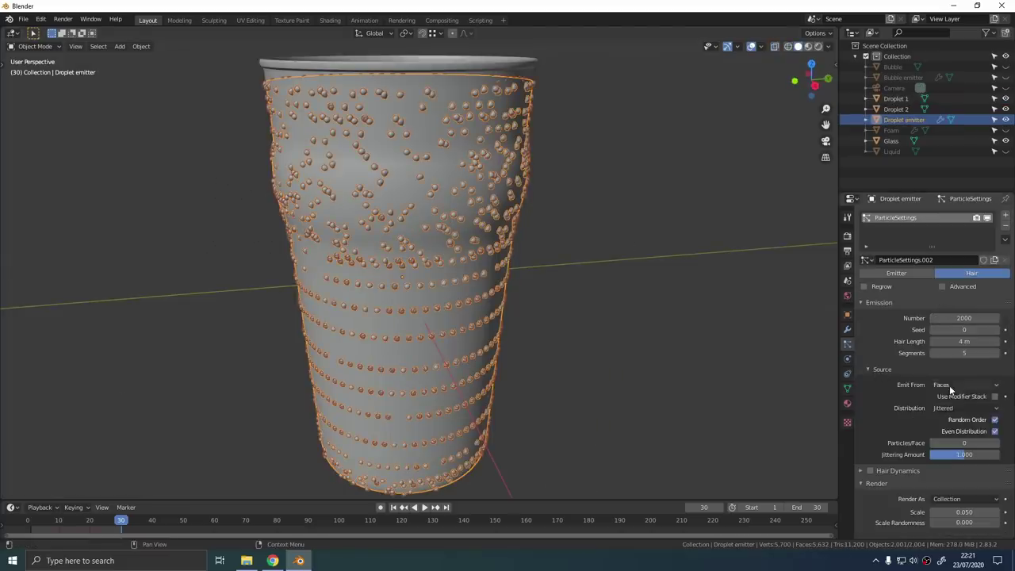
Try emitting the droplets from the vertices, and return the emission source to faces.
{"action": "left_click", "coordinate": [950, 420]}
{"action": "left_click", "coordinate": [952, 396]}
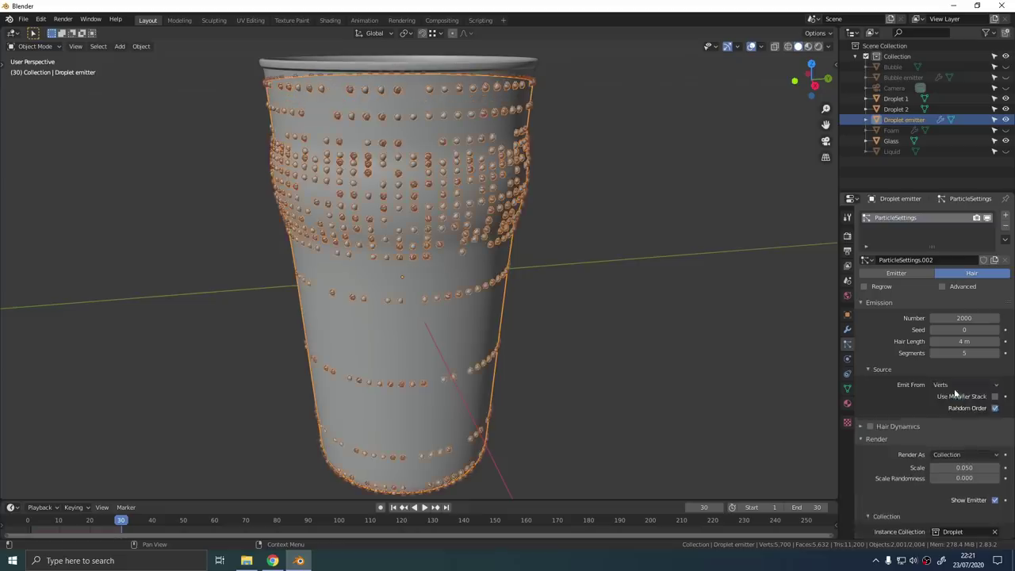
{"action": "left_click", "coordinate": [953, 386]}
{"action": "left_click", "coordinate": [953, 409]}
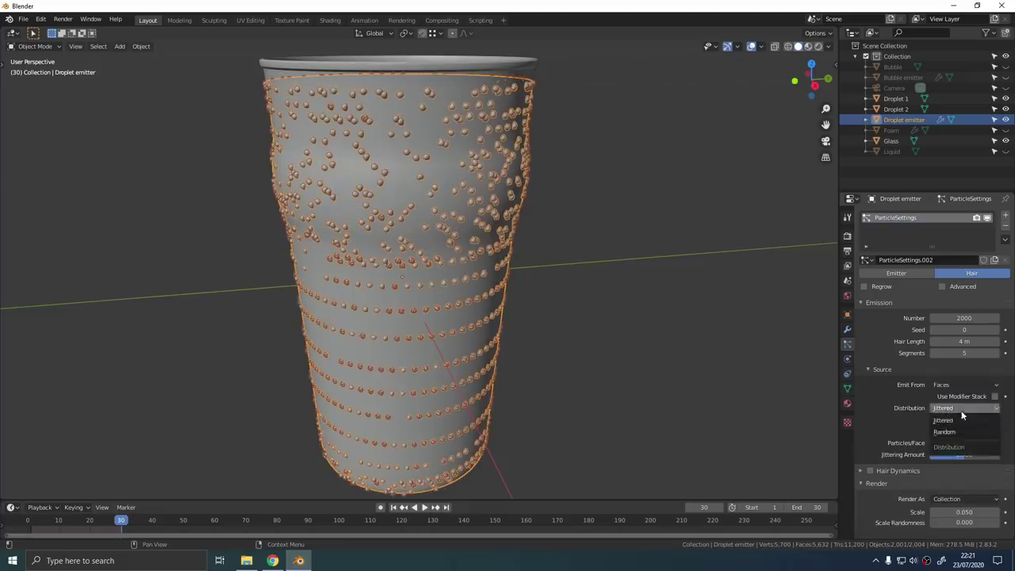
Set the distribution of the emitted droplets to Random.
{"action": "left_click", "coordinate": [945, 431]}
{"action": "scroll", "coordinate": [922, 421], "scroll_direction": "down", "scroll_amount": 1}
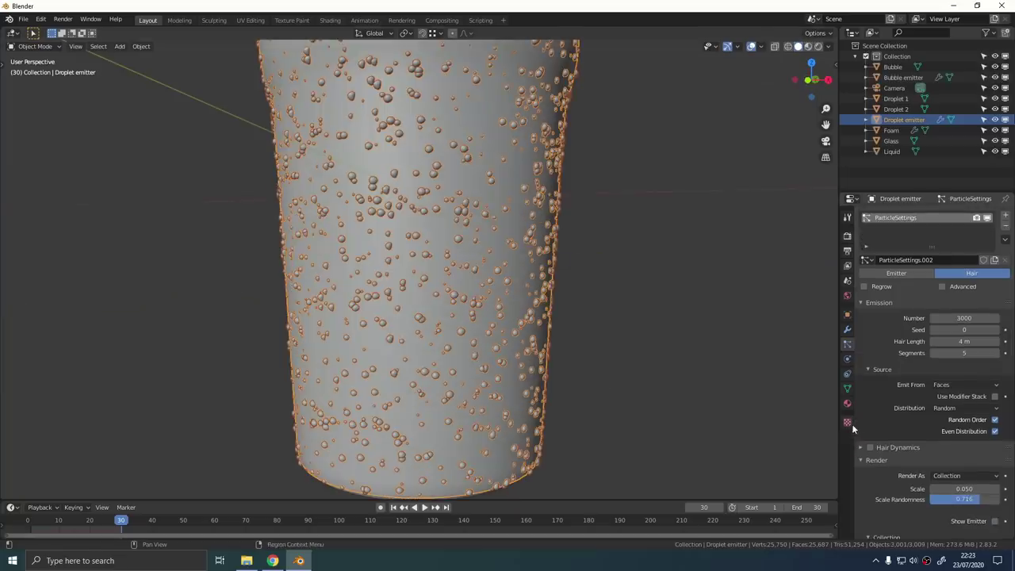
Create a new texture of type Clouds and set its noise type to Hard.
{"action": "scroll", "coordinate": [896, 408], "scroll_direction": "down", "scroll_amount": 10}
{"action": "left_click", "coordinate": [847, 421]}
{"action": "left_click", "coordinate": [938, 236]}
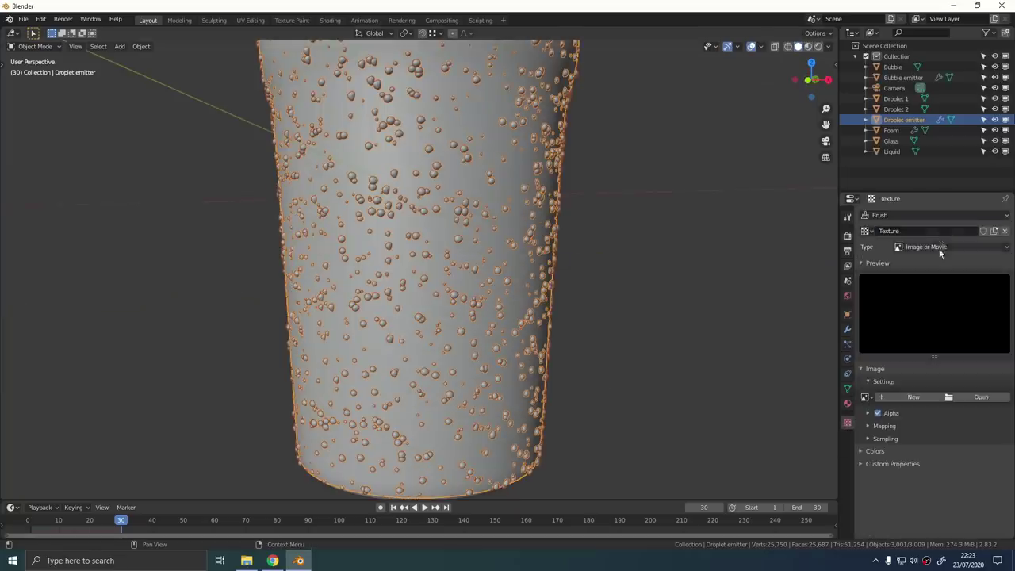
{"action": "left_click", "coordinate": [939, 248]}
{"action": "left_click", "coordinate": [916, 282]}
{"action": "left_click", "coordinate": [944, 401]}
{"action": "left_click", "coordinate": [926, 419]}
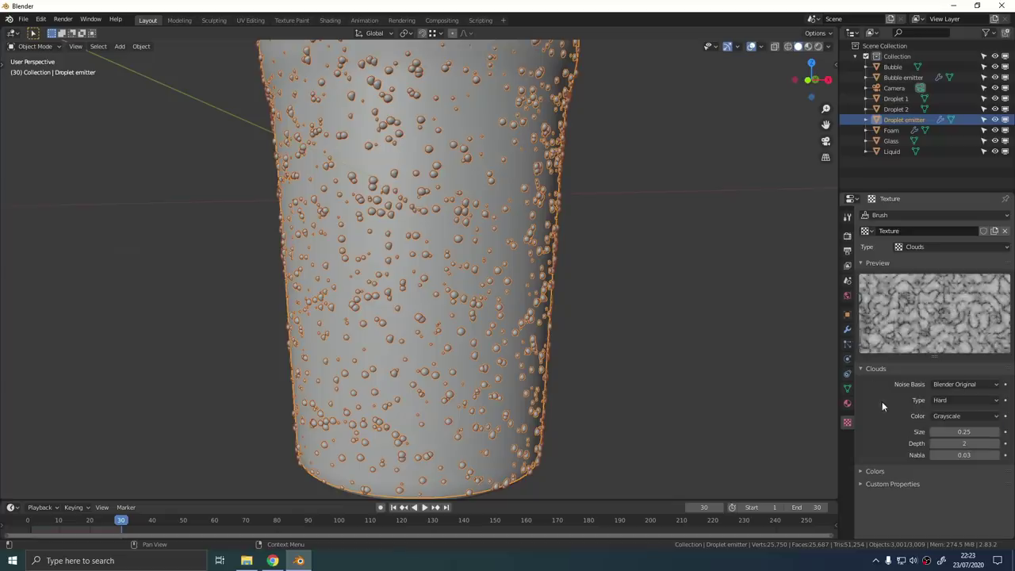
Assign the clouds texture to the droplet emitter's particle system.
{"action": "left_click", "coordinate": [847, 344]}
{"action": "scroll", "coordinate": [887, 509], "scroll_direction": "down", "scroll_amount": 15}
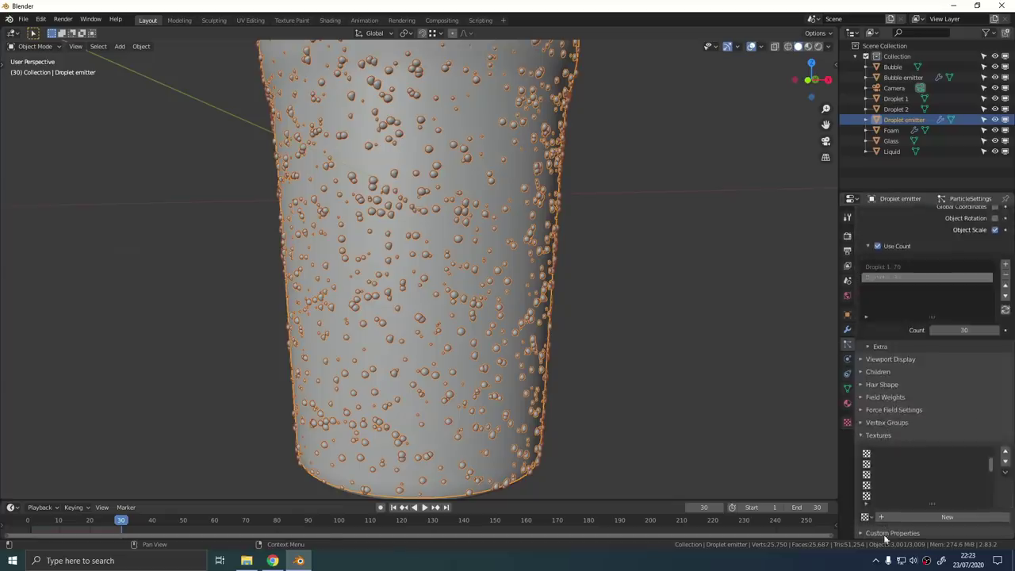
{"action": "left_click", "coordinate": [865, 517]}
{"action": "left_click", "coordinate": [906, 406]}
Make the clouds texture influence the particle density, with a density influence of about 0.745.
{"action": "left_click", "coordinate": [847, 421]}
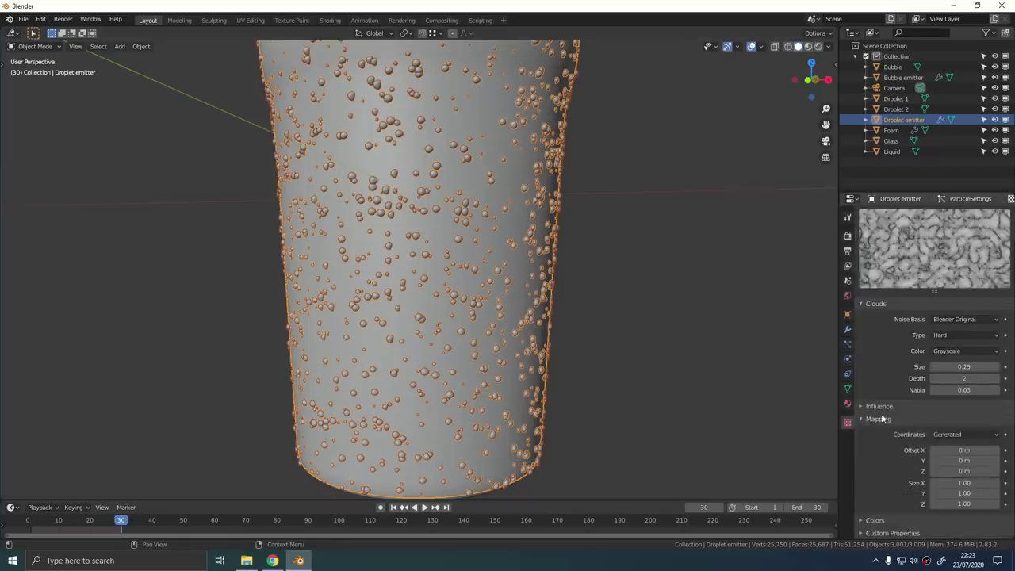
{"action": "left_click", "coordinate": [881, 405]}
{"action": "scroll", "coordinate": [886, 413], "scroll_direction": "down", "scroll_amount": 2}
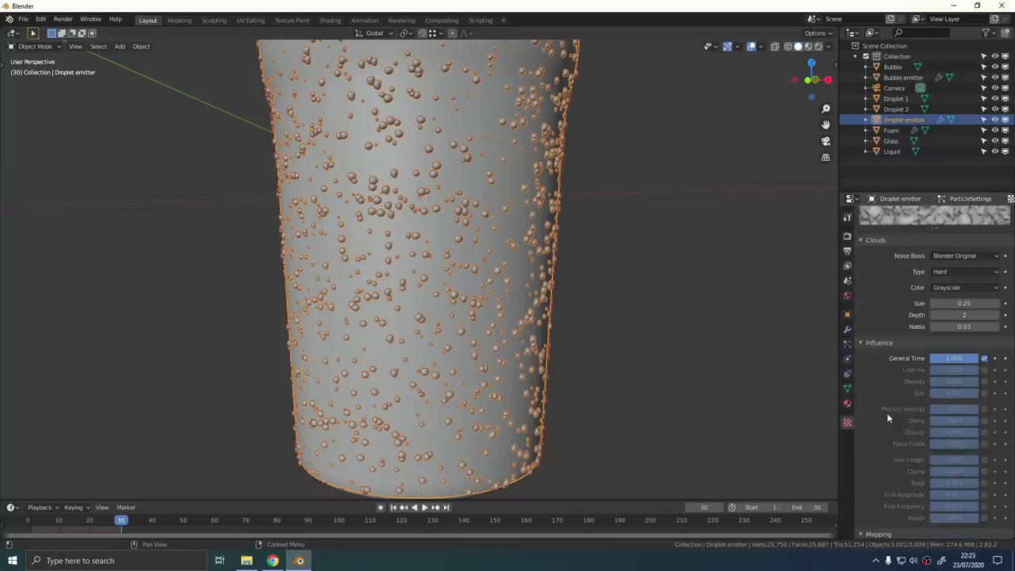
{"action": "left_click", "coordinate": [983, 381]}
{"action": "mouse_move", "coordinate": [950, 381]}
{"action": "left_mouse_down"}
{"action": "mouse_move", "coordinate": [977, 382]}
{"action": "mouse_move", "coordinate": [960, 381]}
{"action": "left_mouse_up"}
{"action": "scroll", "coordinate": [562, 349], "scroll_direction": "down", "scroll_amount": 3}
{"action": "middle_click_drag", "start_coordinate": [562, 350], "coordinate": [551, 366]}
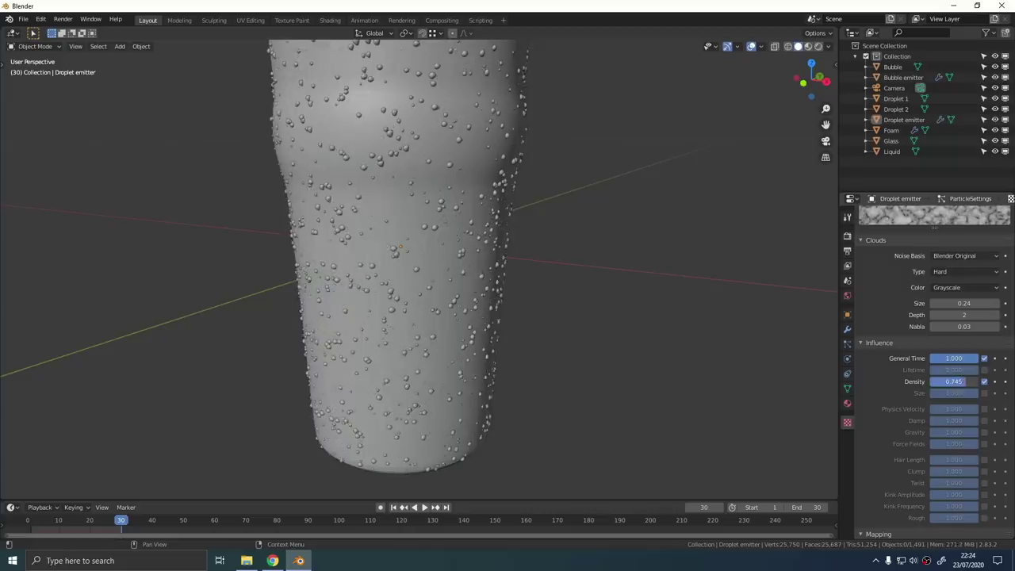
Set the droplet emitter's hair particle number to 5000.
{"action": "scroll", "coordinate": [530, 312], "scroll_direction": "down", "scroll_amount": 4}
{"action": "left_click", "coordinate": [846, 344]}
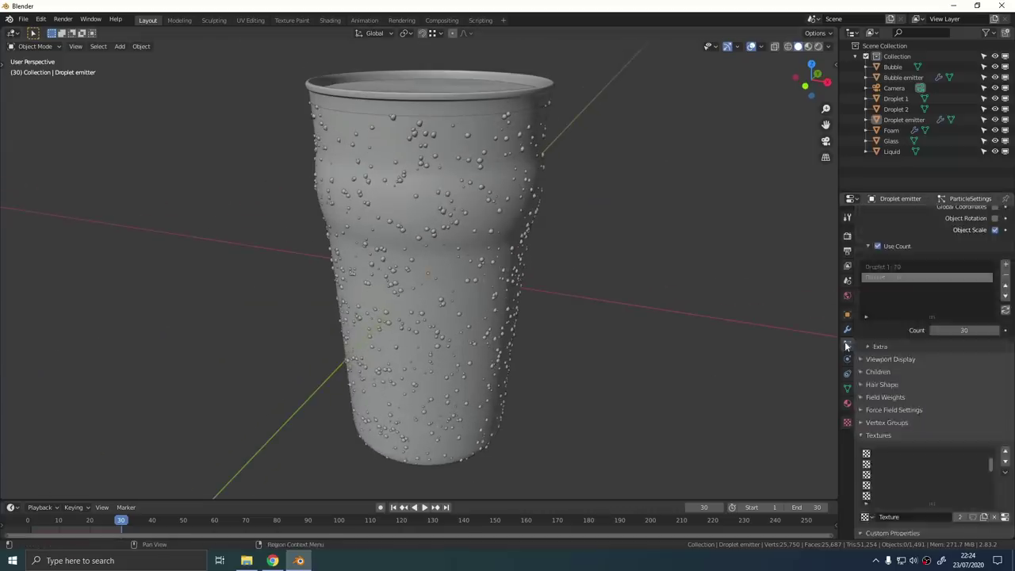
{"action": "scroll", "coordinate": [899, 301], "scroll_direction": "up", "scroll_amount": 10}
{"action": "type", "text": "5000"}
{"action": "key", "text": "Return"}
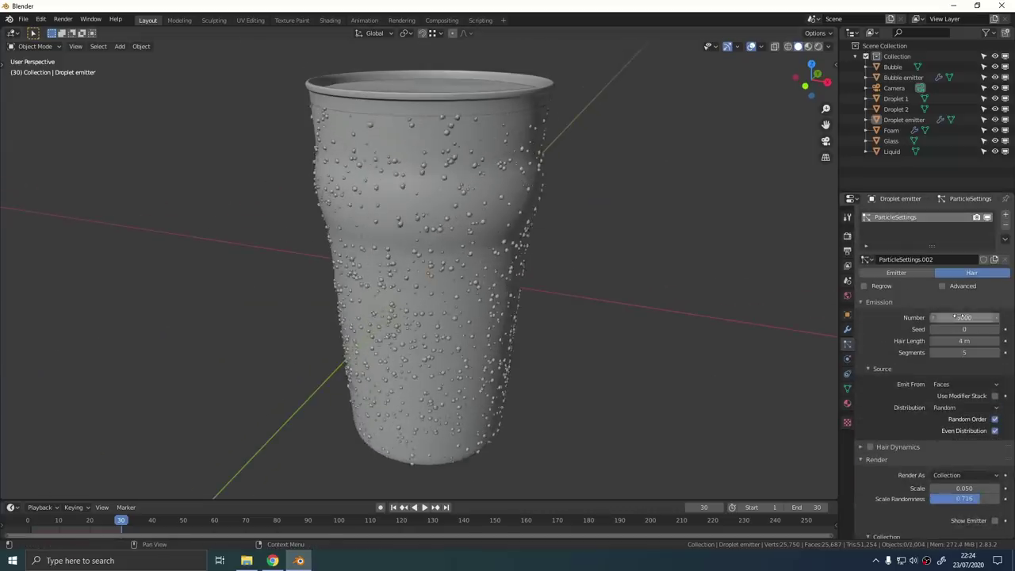
{"action": "key", "text": "a"}
{"action": "key", "text": "a"}
Preview the droplet-covered glass in rendered shading through the camera.
{"action": "scroll", "coordinate": [514, 348], "scroll_direction": "down", "scroll_amount": 4}
{"action": "middle_click_drag", "start_coordinate": [511, 344], "coordinate": [498, 293]}
{"action": "key", "text": "z"}
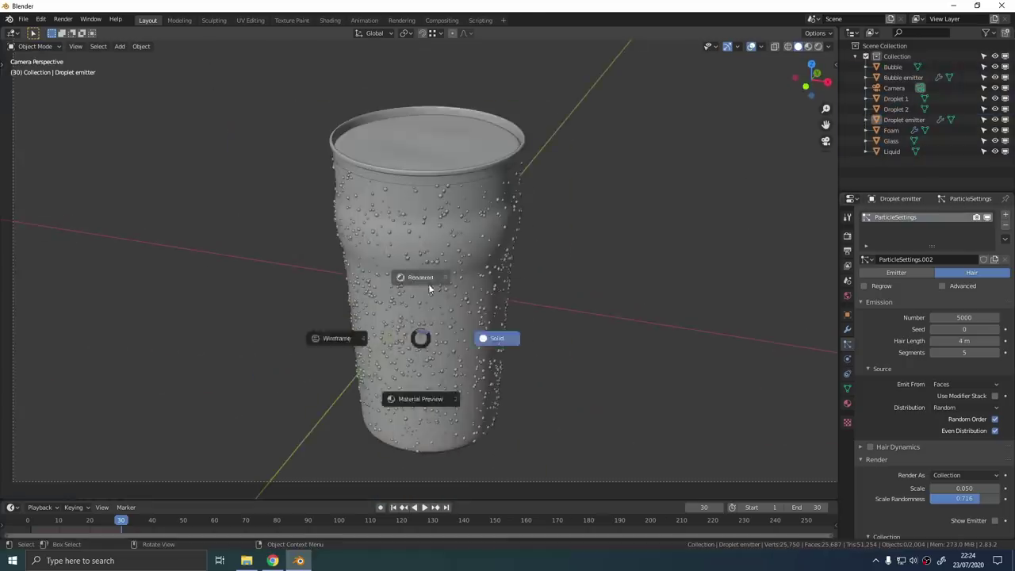
{"action": "left_click", "coordinate": [460, 288]}
{"action": "key", "text": "KP_0"}
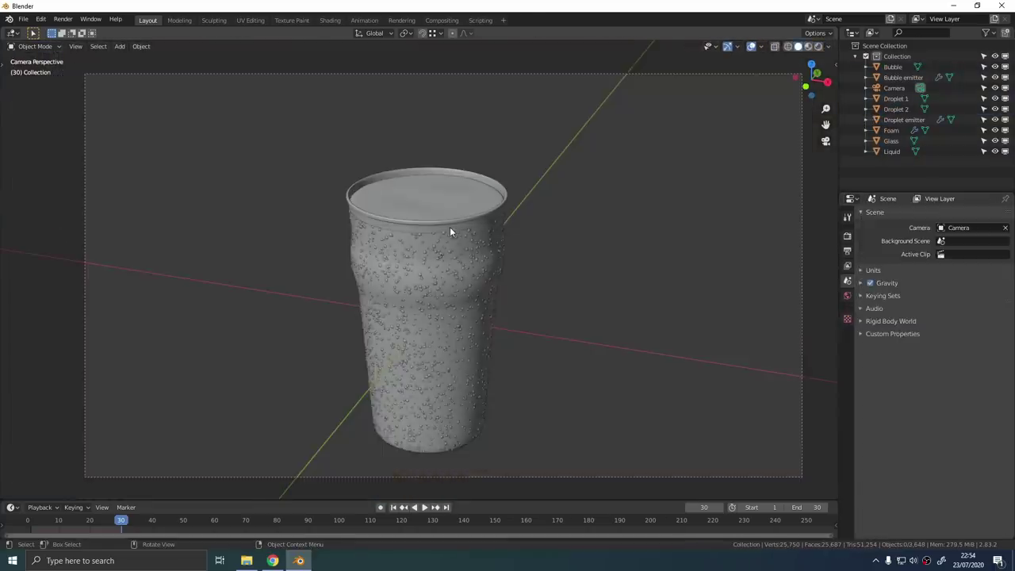
Add a plane mesh and scale it to about 0.276 in the top view.
{"action": "key", "text": "shift+a"}
{"action": "mouse_move", "coordinate": [449, 227]}
{"action": "left_click", "coordinate": [484, 227]}
{"action": "scroll", "coordinate": [484, 227], "scroll_direction": "down", "scroll_amount": 5}
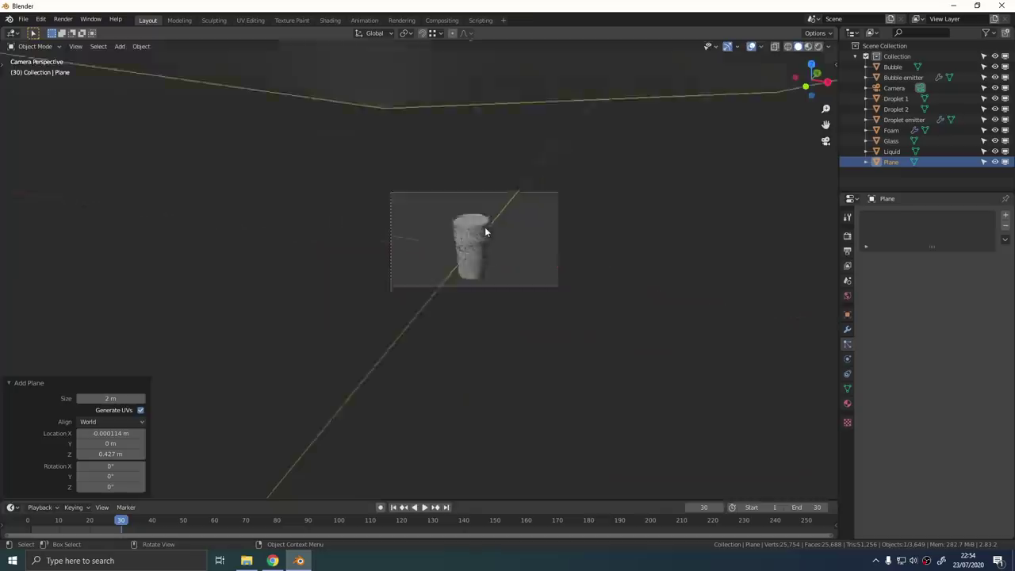
{"action": "key", "text": "KP_7"}
{"action": "scroll", "coordinate": [489, 254], "scroll_direction": "down", "scroll_amount": 7}
{"action": "key", "text": "s"}
{"action": "left_click", "coordinate": [548, 221]}
Lower the plane along Z by about 0.5 m to just below the glass in the front view.
{"action": "key", "text": "KP_1"}
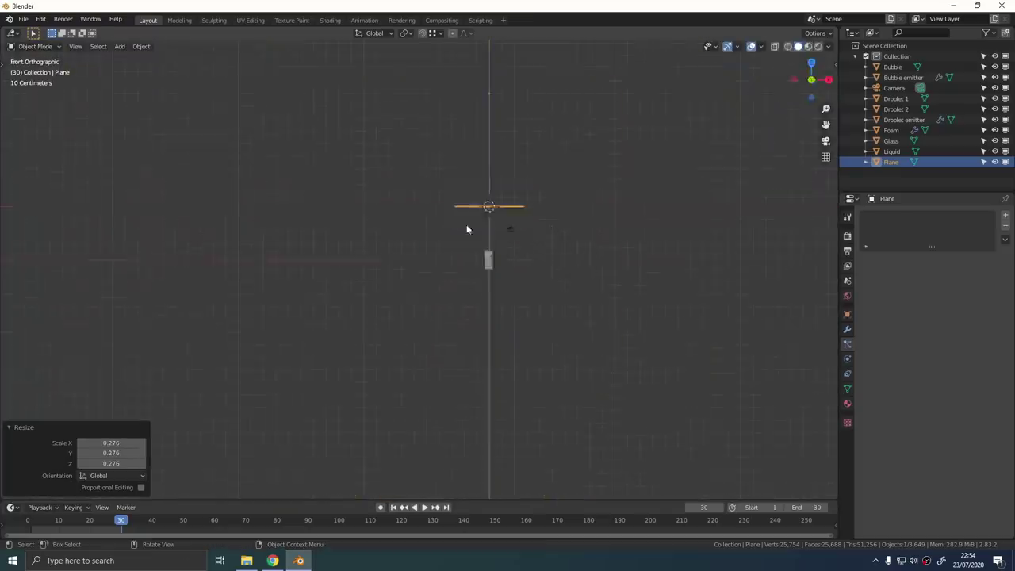
{"action": "scroll", "coordinate": [469, 227], "scroll_direction": "up", "scroll_amount": 8}
{"action": "key", "text": "g"}
{"action": "key", "text": "z"}
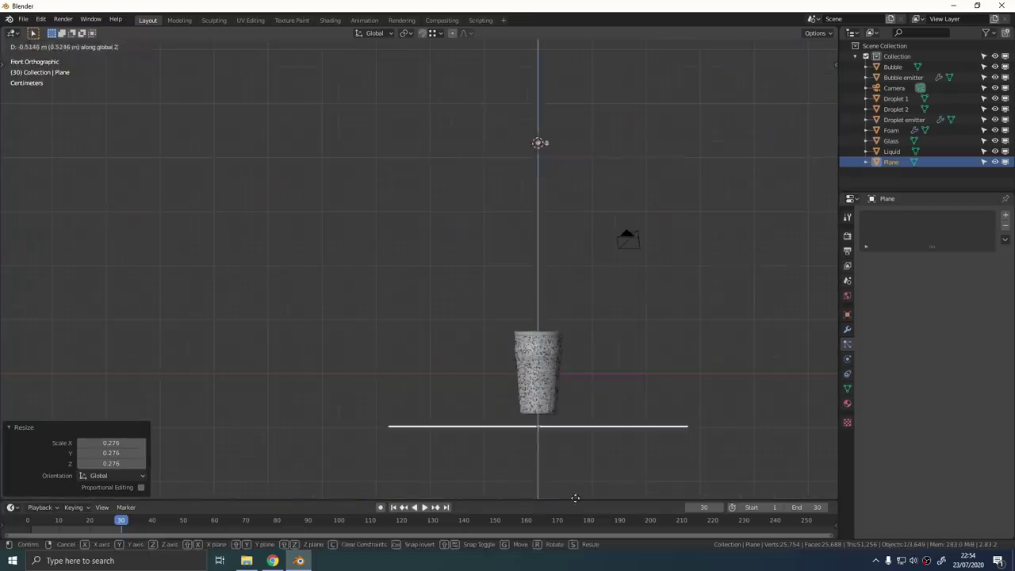
{"action": "left_click", "coordinate": [575, 489]}
Enable snapping and raise the plane about 0.0125 m along Z to meet the base of the glass.
{"action": "left_click", "coordinate": [423, 33]}
{"action": "left_click", "coordinate": [435, 34]}
{"action": "scroll", "coordinate": [546, 423], "scroll_direction": "up", "scroll_amount": 9}
{"action": "key", "text": "g"}
{"action": "key", "text": "z"}
{"action": "left_click", "coordinate": [591, 373]}
{"action": "scroll", "coordinate": [598, 359], "scroll_direction": "up", "scroll_amount": 4}
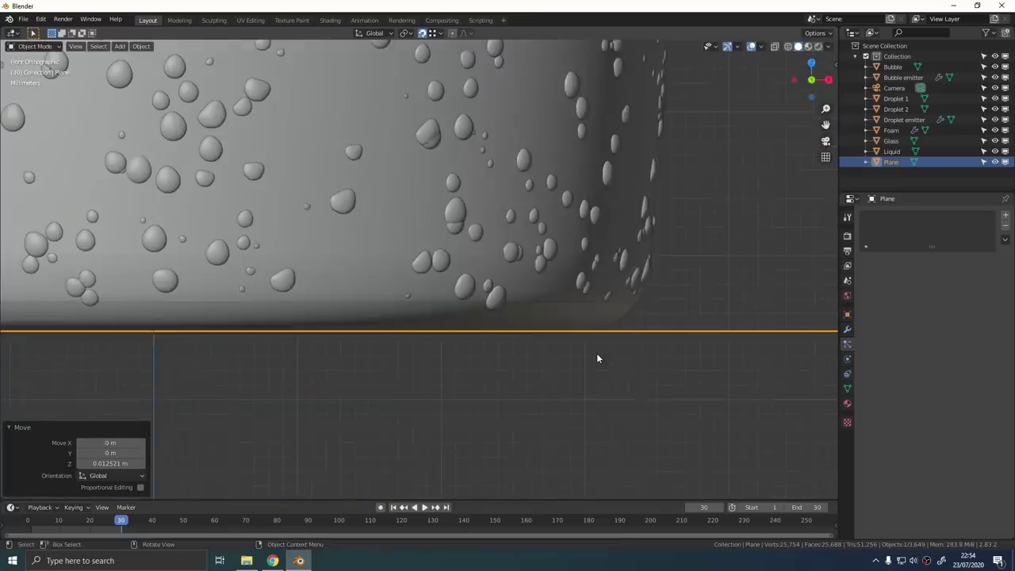
Shift the plane about 0.05 m along X and scale it up about 1.4 times in the camera view.
{"action": "key", "text": "KP_0"}
{"action": "key", "text": "g"}
{"action": "key", "text": "x"}
{"action": "left_click", "coordinate": [582, 299]}
{"action": "key", "text": "s"}
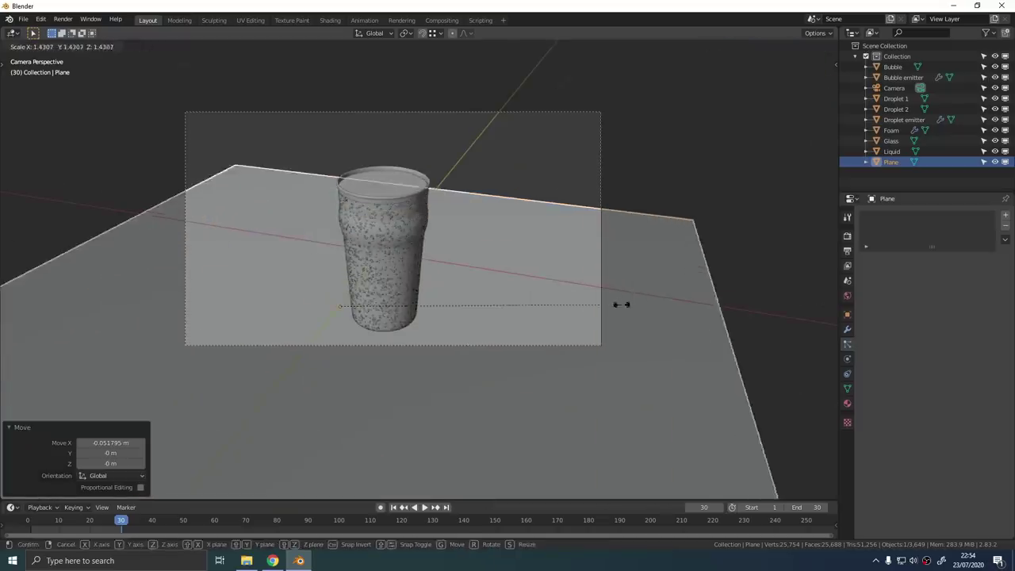
{"action": "left_click", "coordinate": [631, 305]}
Move the plane about 0.13 m along X and bring it closer to the camera along Y.
{"action": "key", "text": "g"}
{"action": "key", "text": "x"}
{"action": "left_click", "coordinate": [519, 299]}
{"action": "key", "text": "g"}
{"action": "key", "text": "y"}
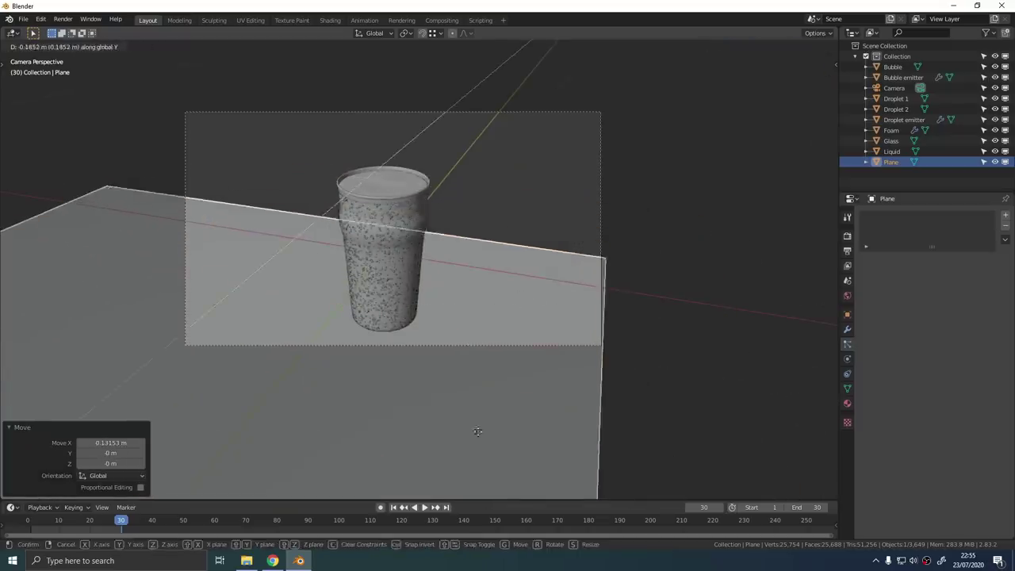
{"action": "left_click", "coordinate": [501, 413]}
Fine-tune the plane's X position and scale so that it covers the lower part of the camera frame.
{"action": "key", "text": "g"}
{"action": "key", "text": "x"}
{"action": "left_click", "coordinate": [572, 356]}
{"action": "key", "text": "s"}
{"action": "left_click", "coordinate": [502, 348]}
{"action": "mouse_move", "coordinate": [497, 351]}
{"action": "middle_mouse_down"}
{"action": "mouse_move", "coordinate": [480, 364]}
{"action": "mouse_move", "coordinate": [490, 384]}
{"action": "middle_mouse_up"}
{"action": "scroll", "coordinate": [504, 327], "scroll_direction": "down", "scroll_amount": 7}
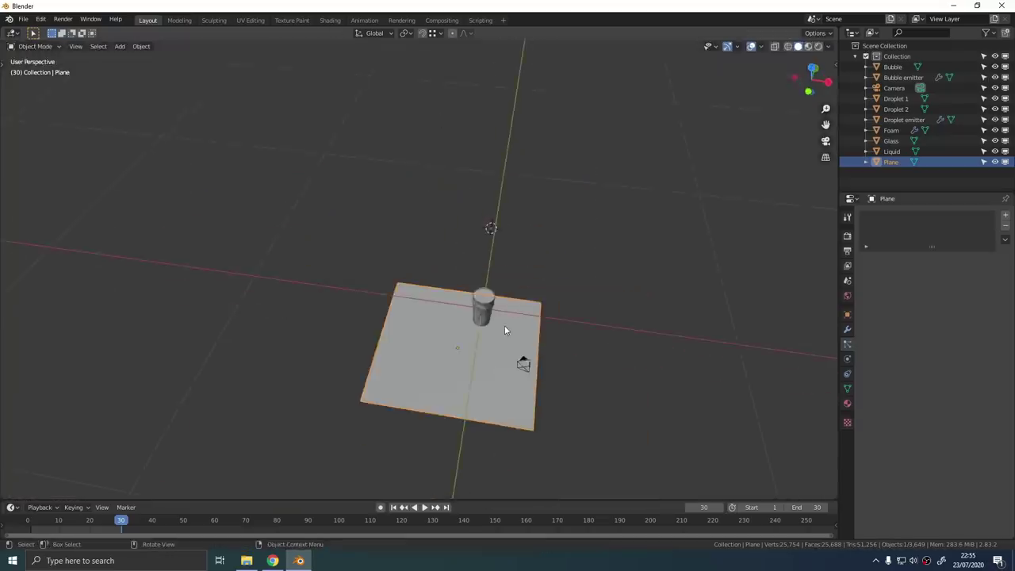
Give the plane a new material with a Principled texture setup from the brown_planks_03 bump, diff, Nor, rough and spec maps.
{"action": "left_click", "coordinate": [330, 20]}
{"action": "left_click", "coordinate": [441, 325]}
{"action": "key", "text": "Home"}
{"action": "key", "text": "ctrl+shift+t"}
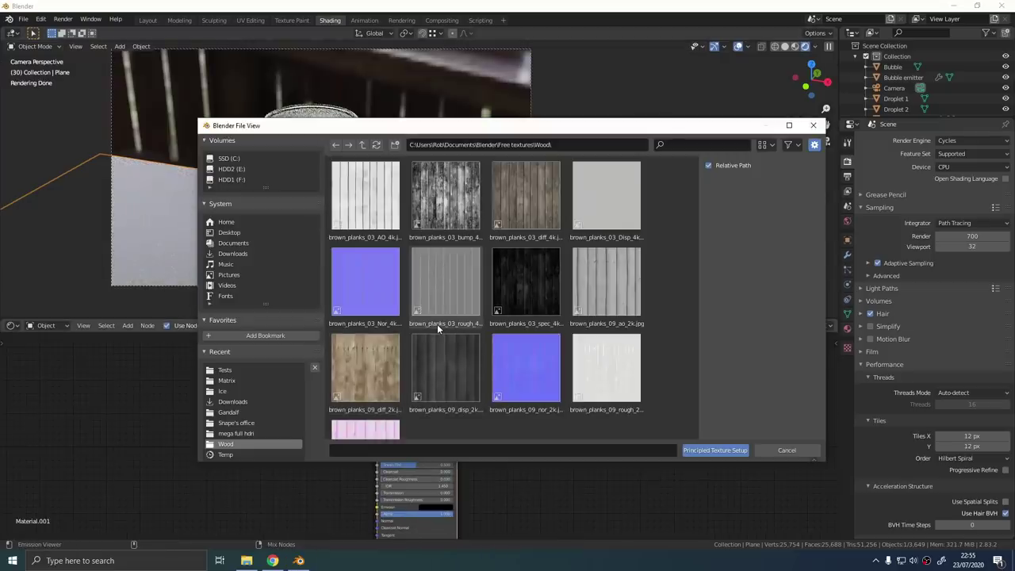
{"action": "left_click", "coordinate": [445, 199]}
{"action": "left_click", "coordinate": [532, 210], "text": "ctrl"}
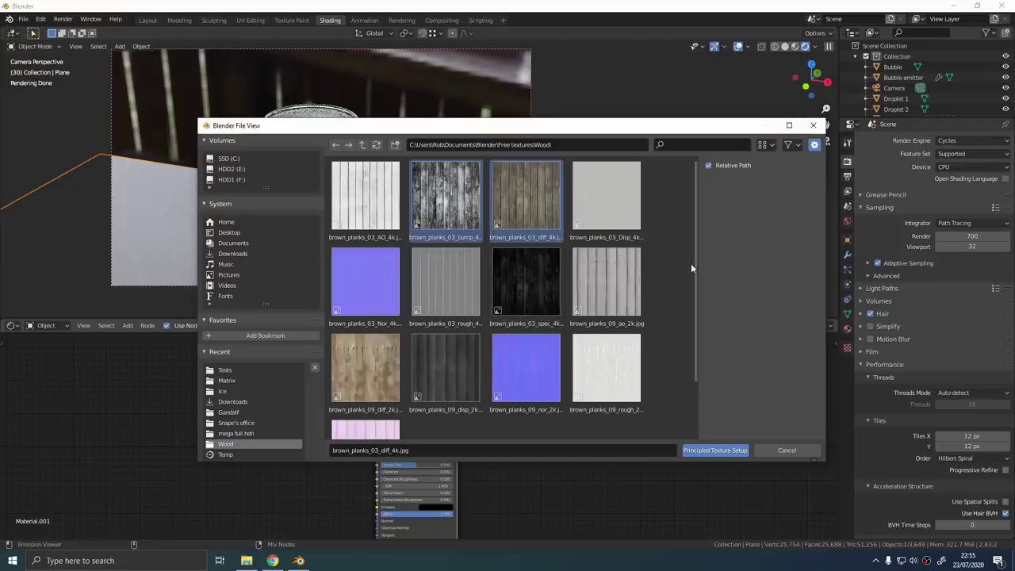
{"action": "left_click", "coordinate": [390, 299], "text": "ctrl"}
{"action": "left_click", "coordinate": [453, 283], "text": "ctrl"}
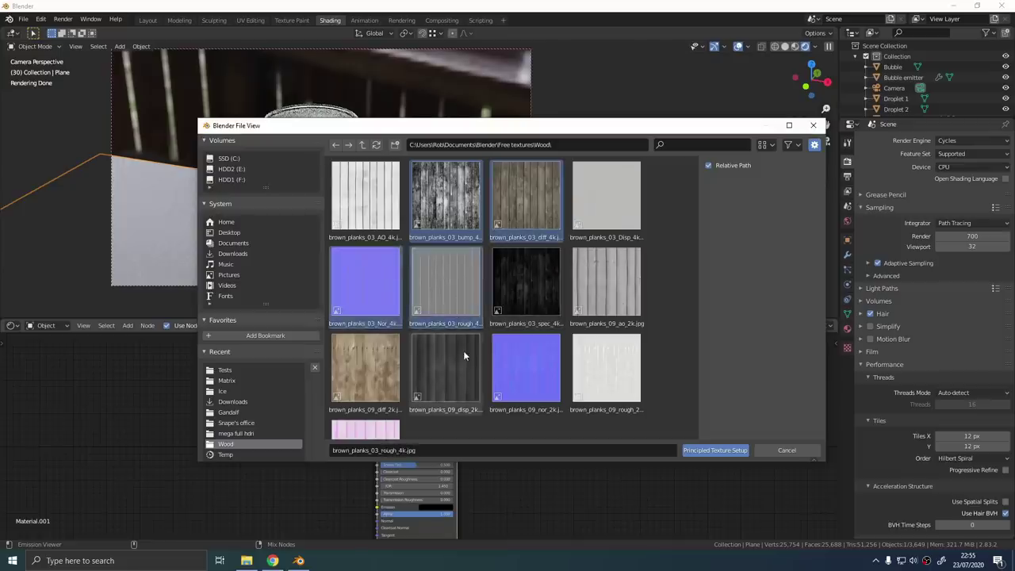
{"action": "left_click", "coordinate": [529, 289], "text": "ctrl"}
{"action": "left_click", "coordinate": [706, 451]}
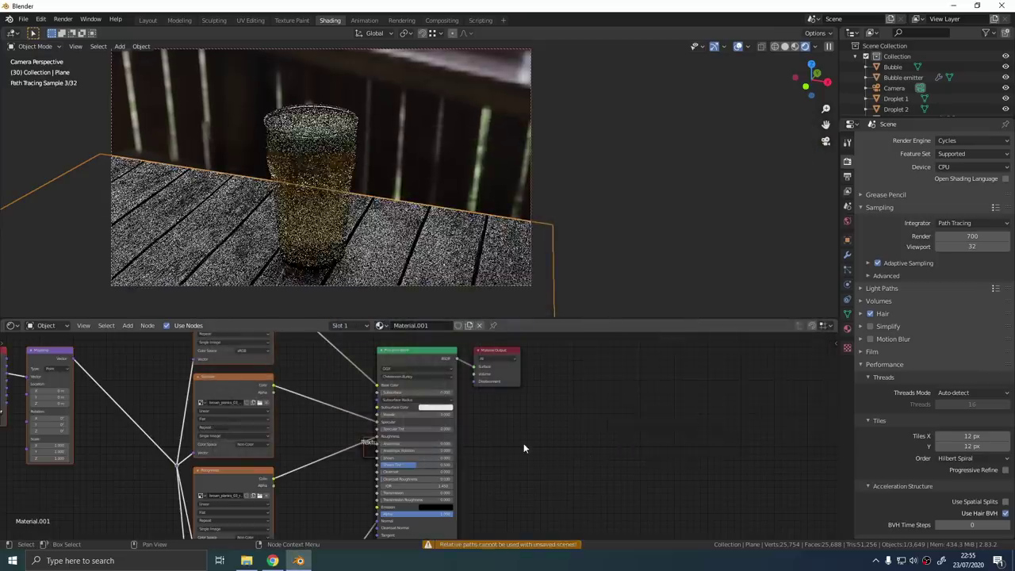
Cut the plane down the middle with a loop cut and delete the half away from the glass.
{"action": "right_click", "coordinate": [453, 260]}
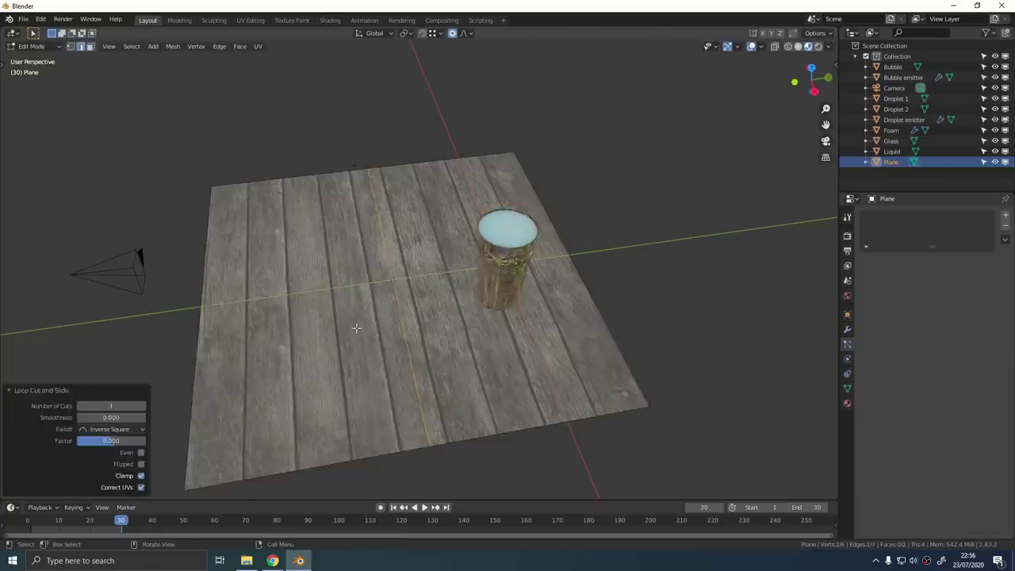
{"action": "key", "text": "x"}
{"action": "left_click", "coordinate": [460, 390]}
{"action": "scroll", "coordinate": [559, 380], "scroll_direction": "up", "scroll_amount": 3}
{"action": "middle_click_drag", "start_coordinate": [564, 444], "coordinate": [547, 453]}
Add loop cuts to the plane and slide them onto the dark gaps between the wooden planks.
{"action": "key", "text": "ctrl+r"}
{"action": "left_click", "coordinate": [544, 460]}
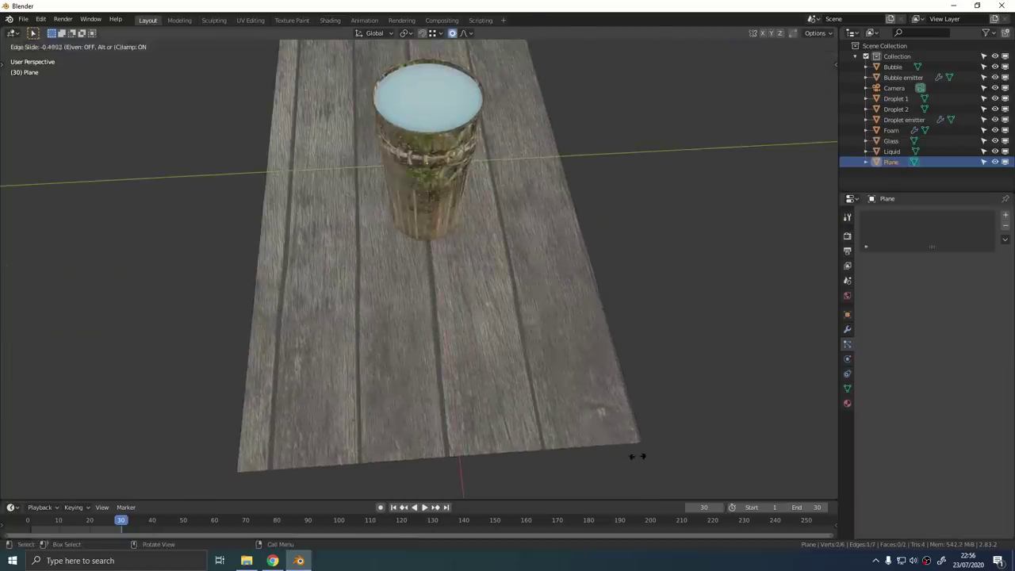
{"action": "left_click", "coordinate": [638, 455]}
{"action": "key", "text": "g"}
{"action": "key", "text": "g"}
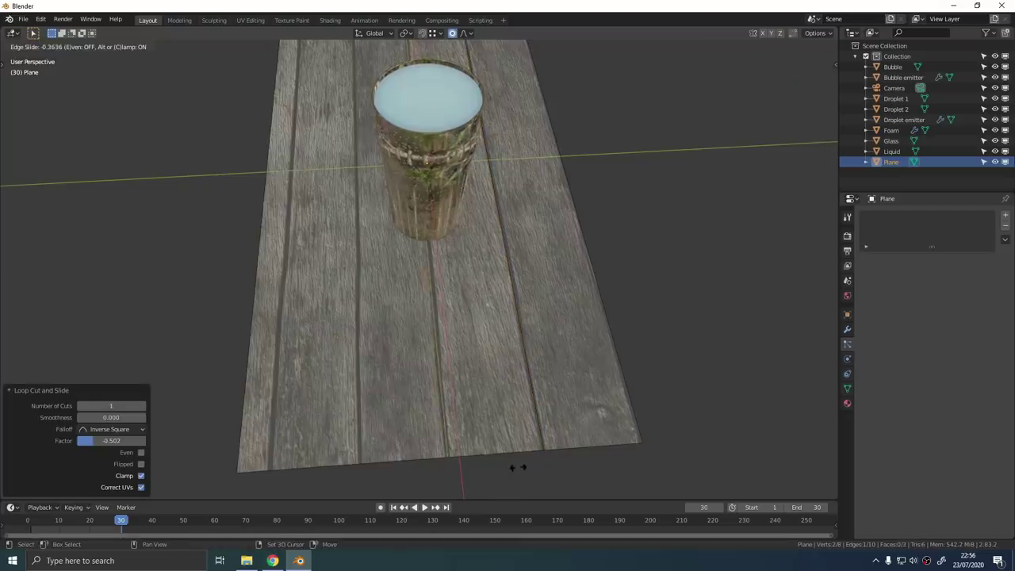
{"action": "left_click", "coordinate": [401, 447]}
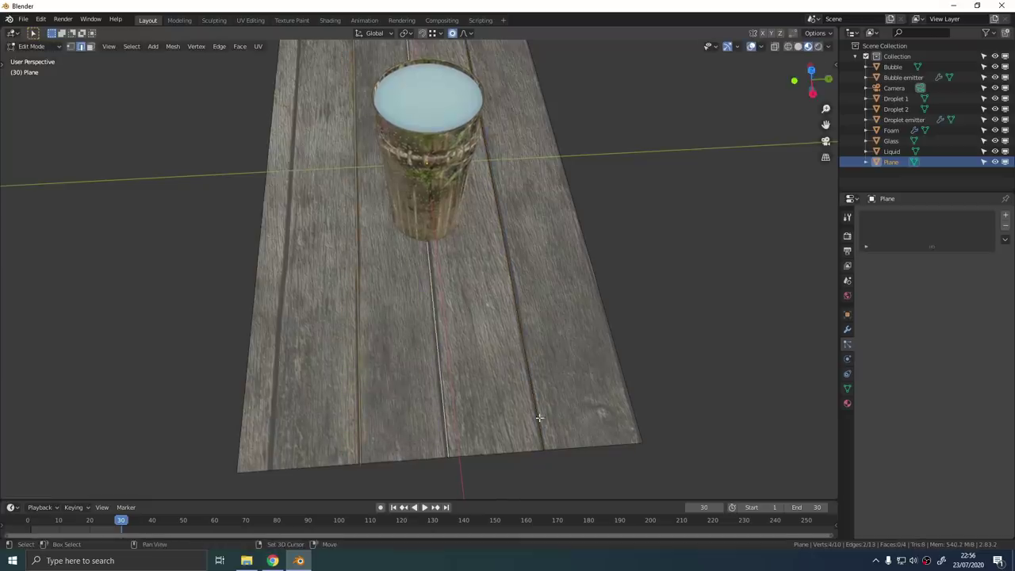
Bevel the edge loops into narrow strips that match the width of the plank gaps.
{"action": "scroll", "coordinate": [492, 413], "scroll_direction": "up", "scroll_amount": 3}
{"action": "key", "text": "ctrl+b"}
{"action": "middle_click_drag", "start_coordinate": [524, 414], "coordinate": [500, 330]}
{"action": "left_click", "coordinate": [567, 384]}
Extrude the strip faces along the plank gaps down along Z to form grooves.
{"action": "scroll", "coordinate": [547, 392], "scroll_direction": "up", "scroll_amount": 1}
{"action": "scroll", "coordinate": [556, 403], "scroll_direction": "down", "scroll_amount": 5}
{"action": "key", "text": "alt+a"}
{"action": "left_click", "coordinate": [471, 312]}
{"action": "key", "text": "e"}
{"action": "key", "text": "z"}
{"action": "left_click", "coordinate": [536, 339]}
Select the edges along the plank grooves and bevel them by about 0.0009 m.
{"action": "left_click", "coordinate": [477, 301]}
{"action": "scroll", "coordinate": [500, 330], "scroll_direction": "up", "scroll_amount": 2}
{"action": "left_click", "coordinate": [415, 328], "text": "shift"}
{"action": "left_click", "coordinate": [228, 279], "text": "shift"}
{"action": "middle_click_drag", "start_coordinate": [229, 279], "coordinate": [421, 321], "text": "shift"}
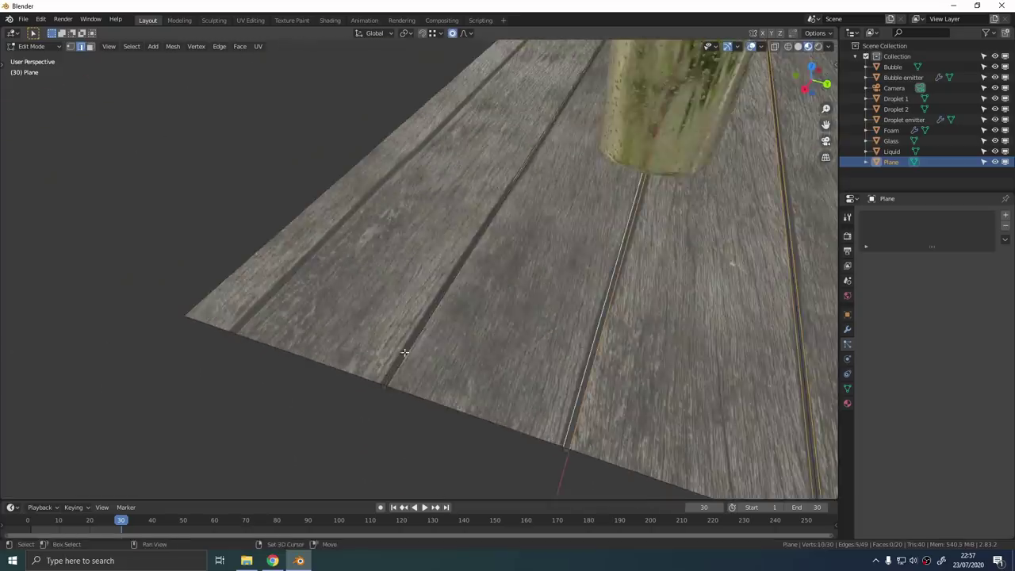
{"action": "left_click", "coordinate": [408, 351], "text": "shift"}
{"action": "middle_click_drag", "start_coordinate": [460, 353], "coordinate": [360, 329], "text": "shift"}
{"action": "scroll", "coordinate": [360, 329], "scroll_direction": "up", "scroll_amount": 4}
{"action": "key", "text": "ctrl+b"}
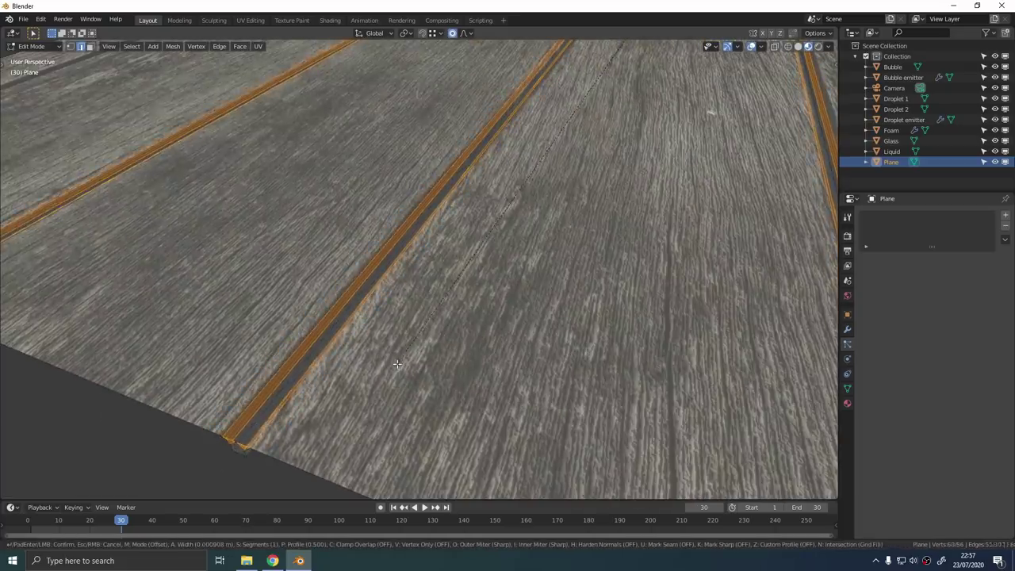
{"action": "key", "text": "Return"}
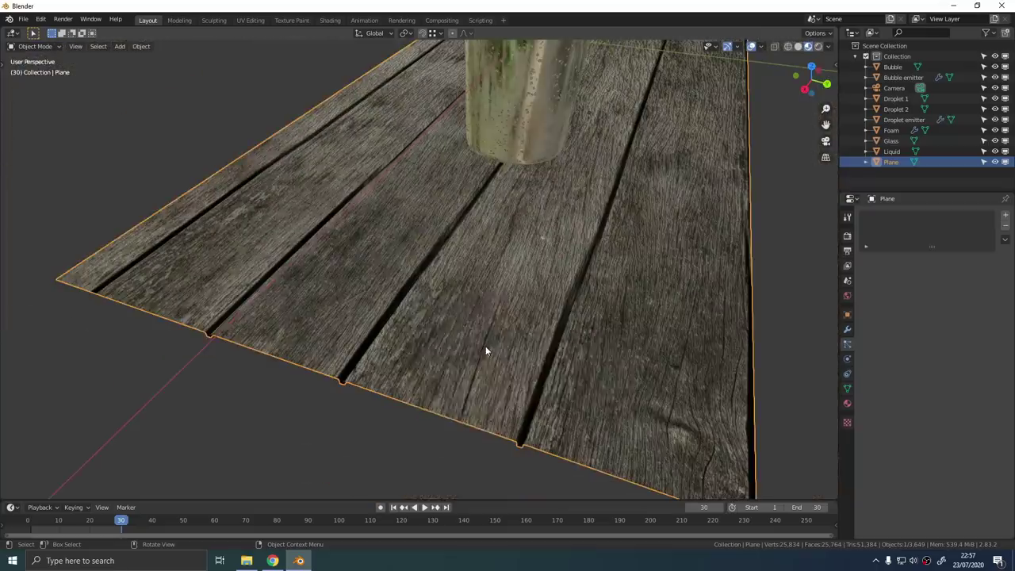
Insert a Hue Saturation Value node before the wood's Base Color with saturation 1.2 and value 0.7.
{"action": "middle_click_drag", "start_coordinate": [486, 350], "coordinate": [397, 314]}
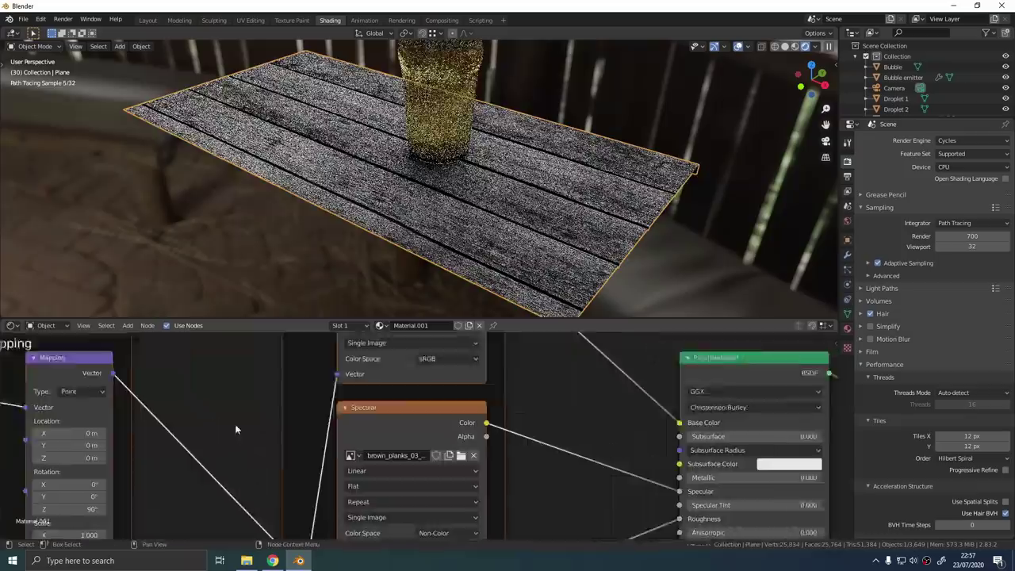
{"action": "key", "text": "shift+a"}
{"action": "left_click", "coordinate": [397, 379]}
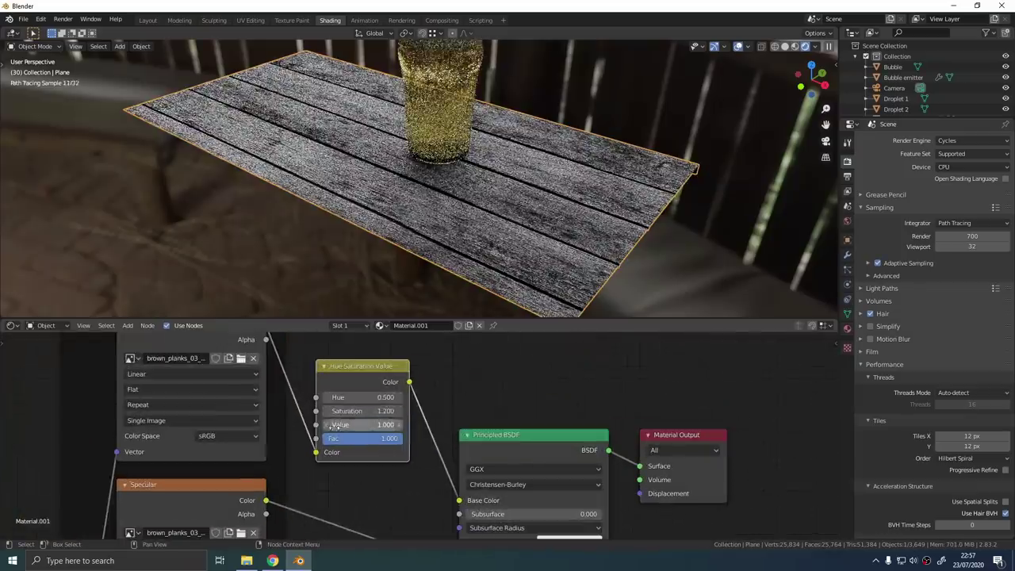
{"action": "left_click", "coordinate": [327, 426]}
{"action": "left_click", "coordinate": [326, 426]}
{"action": "left_click", "coordinate": [326, 426]}
Insert a MixRGB node between Hue Saturation Value and Base Color and set its blending mode to Color.
{"action": "key", "text": "shift+a"}
{"action": "left_click", "coordinate": [458, 365]}
{"action": "type", "text": "mix"}
{"action": "key", "text": "Return"}
{"action": "left_click", "coordinate": [458, 395]}
{"action": "left_click", "coordinate": [517, 435]}
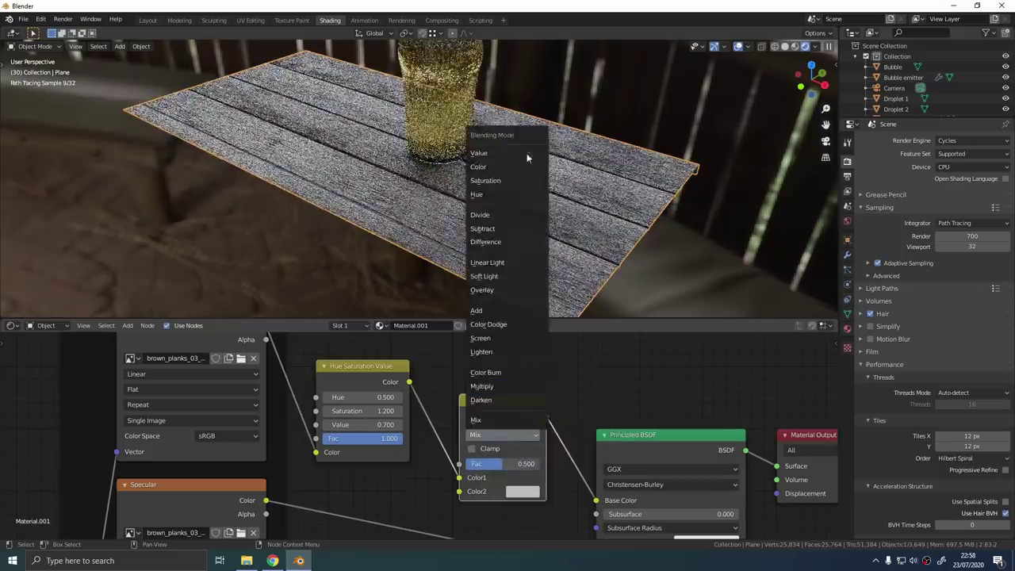
{"action": "left_click", "coordinate": [523, 164]}
Tint the wood with a light orange-brown Color2 at a factor of 0.658 and view it through the camera.
{"action": "left_click_drag", "start_coordinate": [504, 464], "coordinate": [551, 463]}
{"action": "left_click", "coordinate": [522, 491]}
{"action": "left_click_drag", "start_coordinate": [550, 383], "coordinate": [566, 374]}
{"action": "left_click_drag", "start_coordinate": [536, 463], "coordinate": [515, 463]}
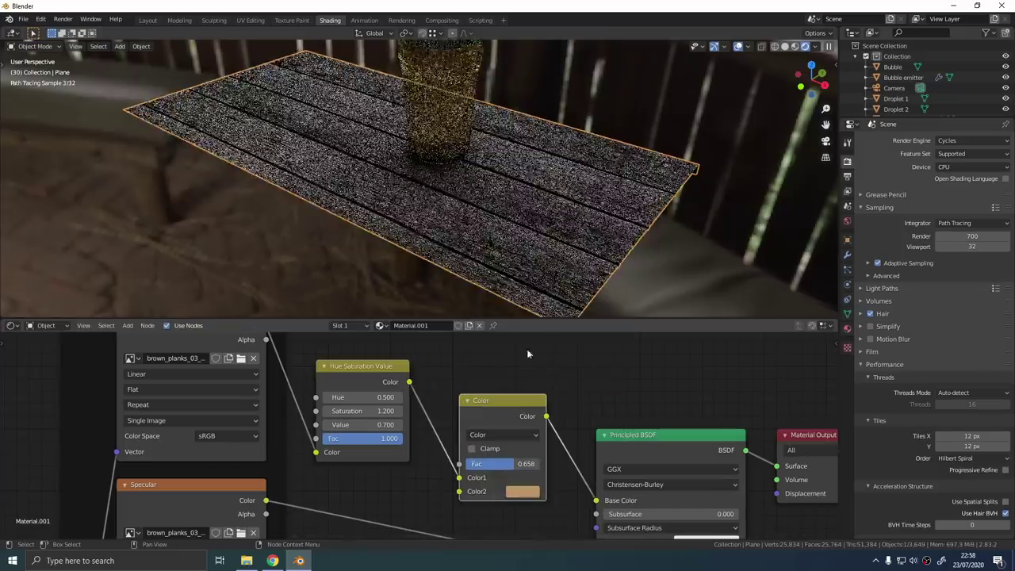
{"action": "key", "text": "KP_0"}
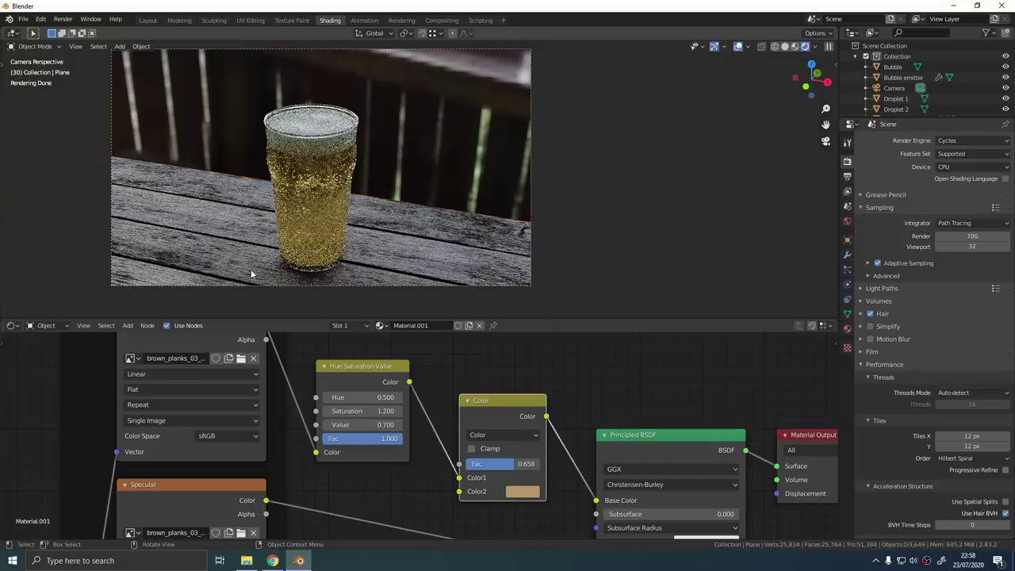
Add an Image Texture node with a new image named Drips and link its Color to the Material Output's Surface.
{"action": "left_click", "coordinate": [268, 282]}
{"action": "scroll", "coordinate": [248, 350], "scroll_direction": "down", "scroll_amount": 2}
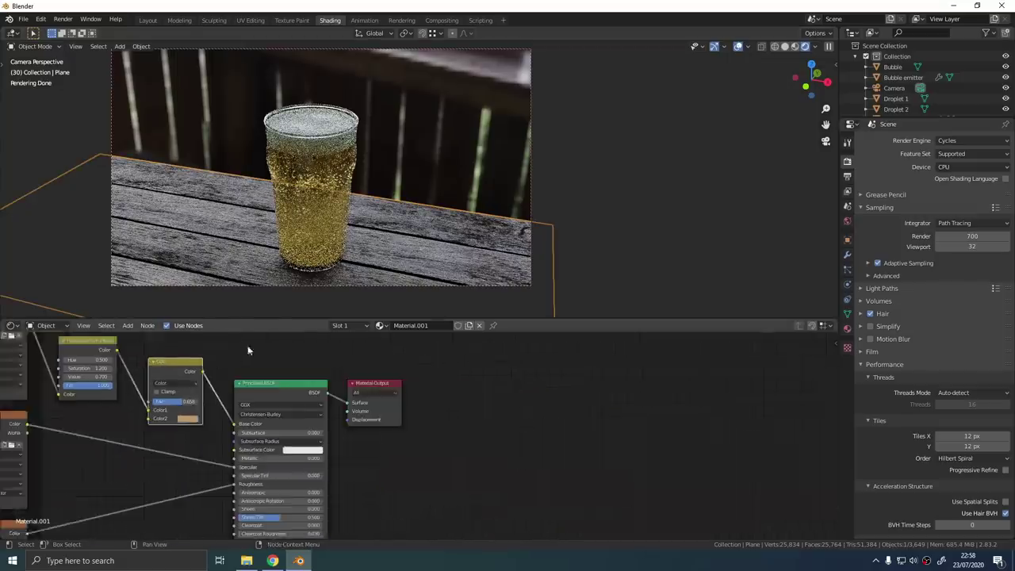
{"action": "middle_click_drag", "start_coordinate": [247, 350], "coordinate": [219, 339]}
{"action": "left_click_drag", "start_coordinate": [368, 410], "coordinate": [676, 411]}
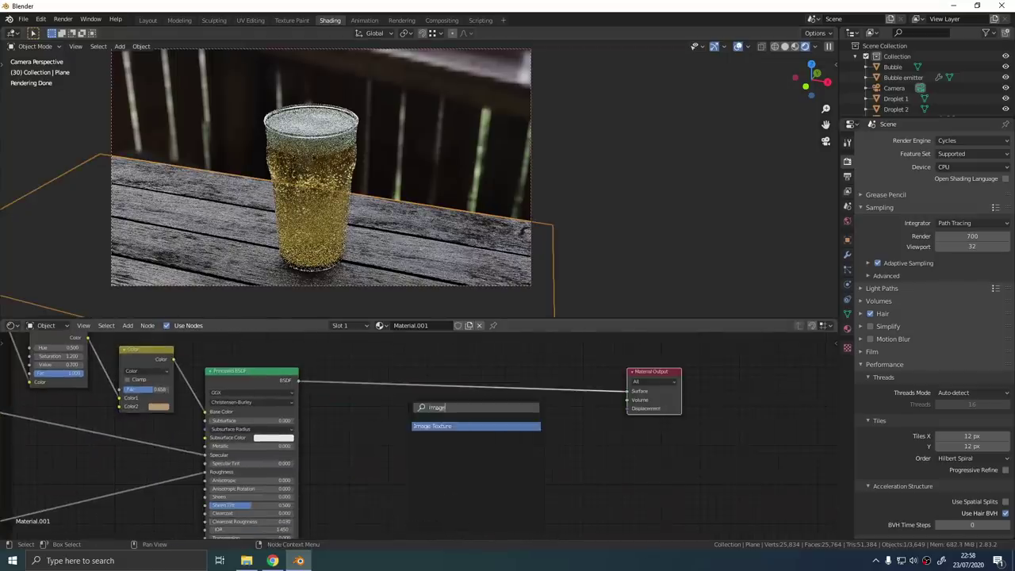
{"action": "key", "text": "Return"}
{"action": "left_click", "coordinate": [411, 409]}
{"action": "scroll", "coordinate": [431, 429], "scroll_direction": "up", "scroll_amount": 3}
{"action": "left_click", "coordinate": [449, 445]}
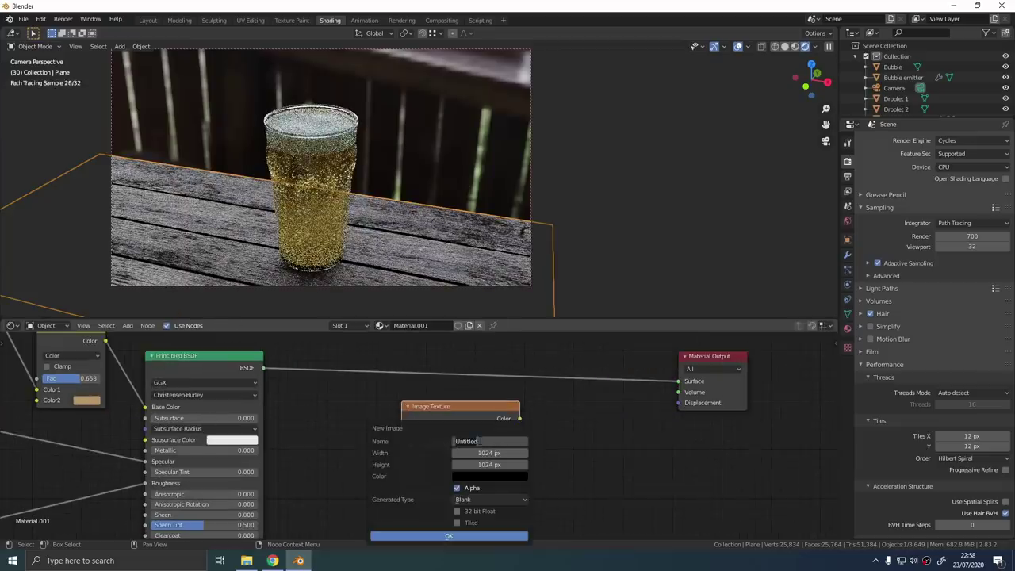
{"action": "key", "text": "Return"}
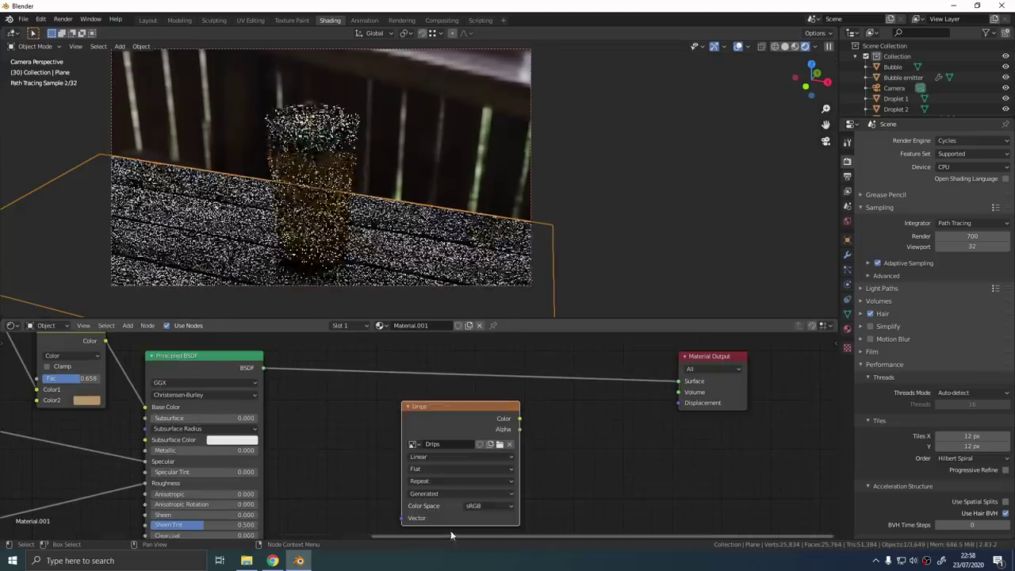
{"action": "left_click_drag", "start_coordinate": [518, 417], "coordinate": [679, 381]}
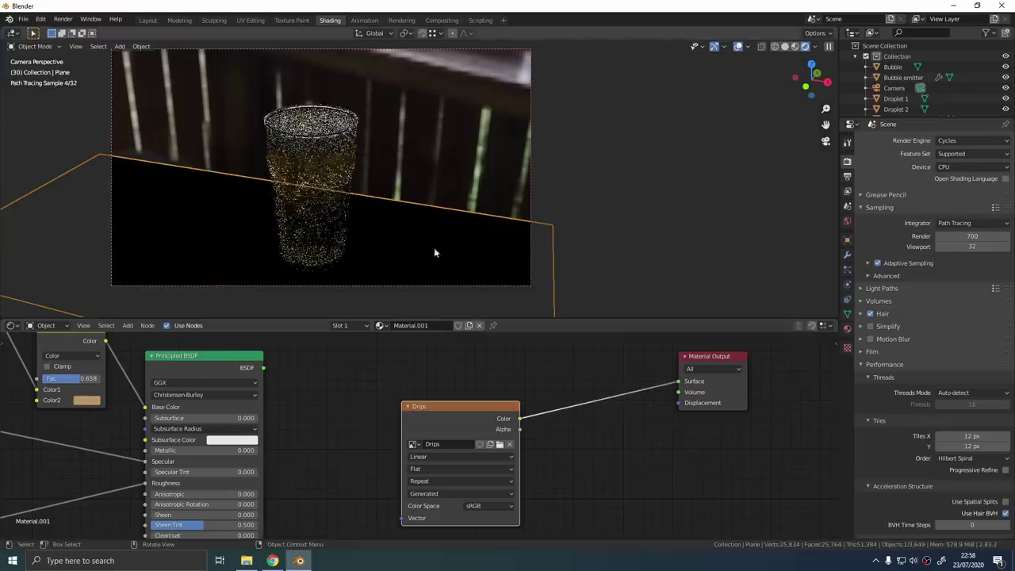
Paint a white wet patch around the base of the glass on the Drips image in the Texture Paint workspace.
{"action": "left_click", "coordinate": [292, 20]}
{"action": "mouse_move", "coordinate": [622, 266]}
{"action": "left_mouse_down"}
{"action": "mouse_move", "coordinate": [599, 281]}
{"action": "mouse_move", "coordinate": [625, 260]}
{"action": "left_mouse_up"}
{"action": "middle_click_drag", "start_coordinate": [596, 273], "coordinate": [651, 273]}
{"action": "left_click_drag", "start_coordinate": [564, 328], "coordinate": [569, 333]}
{"action": "mouse_move", "coordinate": [569, 331]}
{"action": "middle_mouse_down"}
{"action": "mouse_move", "coordinate": [608, 322]}
{"action": "mouse_move", "coordinate": [614, 348]}
{"action": "middle_mouse_up"}
{"action": "scroll", "coordinate": [611, 337], "scroll_direction": "down", "scroll_amount": 5}
{"action": "mouse_move", "coordinate": [591, 320]}
{"action": "left_mouse_down"}
{"action": "mouse_move", "coordinate": [606, 321]}
{"action": "mouse_move", "coordinate": [586, 316]}
{"action": "left_mouse_up"}
{"action": "middle_click_drag", "start_coordinate": [646, 334], "coordinate": [600, 315]}
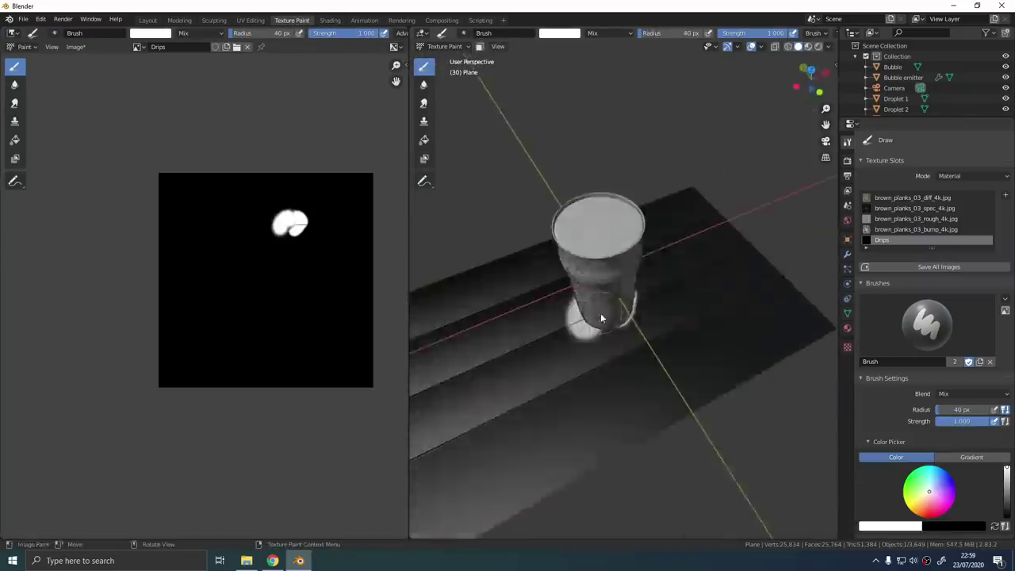
{"action": "left_click_drag", "start_coordinate": [600, 315], "coordinate": [585, 324]}
{"action": "middle_click_drag", "start_coordinate": [690, 353], "coordinate": [642, 323]}
{"action": "left_click_drag", "start_coordinate": [642, 324], "coordinate": [650, 328]}
Paint separate white drip spots on the planks beside the glass in the camera view.
{"action": "key", "text": "KP_0"}
{"action": "scroll", "coordinate": [540, 324], "scroll_direction": "up", "scroll_amount": 4}
{"action": "left_click_drag", "start_coordinate": [558, 333], "coordinate": [565, 338]}
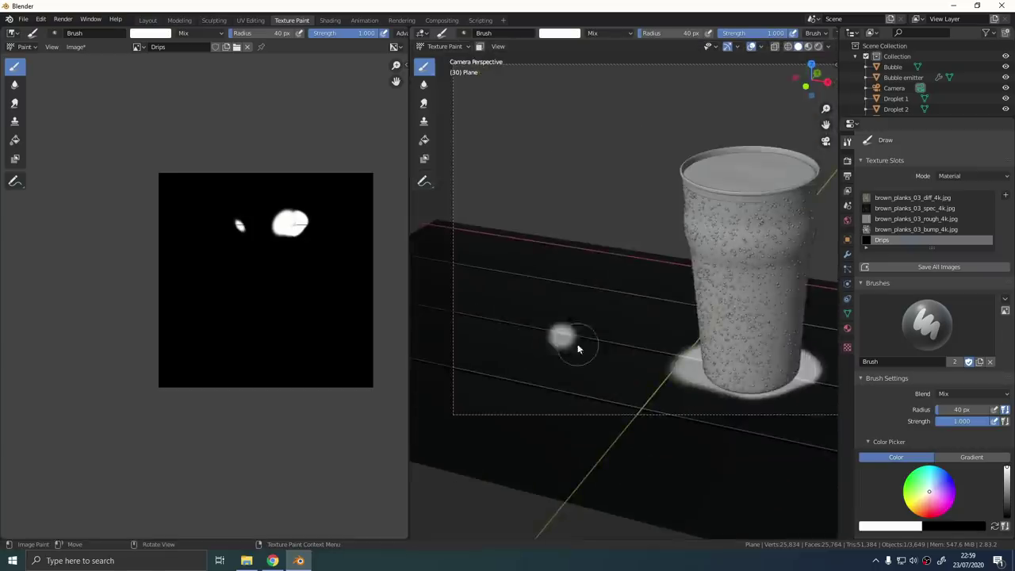
{"action": "scroll", "coordinate": [575, 338], "scroll_direction": "up", "scroll_amount": 2}
{"action": "scroll", "coordinate": [490, 381], "scroll_direction": "down", "scroll_amount": 3}
{"action": "left_click_drag", "start_coordinate": [451, 405], "coordinate": [457, 409]}
{"action": "middle_click_drag", "start_coordinate": [789, 373], "coordinate": [596, 385], "text": "shift"}
{"action": "scroll", "coordinate": [571, 386], "scroll_direction": "up", "scroll_amount": 4}
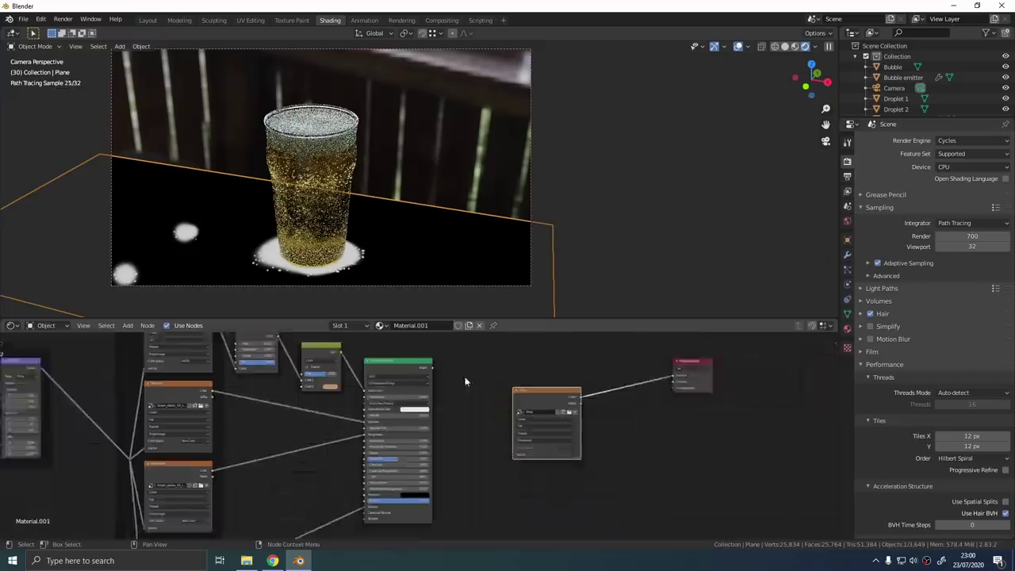
Reconnect the Principled BSDF to the Material Output and hide every object except the plane.
{"action": "mouse_move", "coordinate": [400, 361]}
{"action": "middle_mouse_down"}
{"action": "mouse_move", "coordinate": [475, 447]}
{"action": "mouse_move", "coordinate": [643, 388]}
{"action": "middle_mouse_up"}
{"action": "left_click", "coordinate": [644, 388], "text": "ctrl+shift"}
{"action": "key", "text": "shift+h"}
{"action": "scroll", "coordinate": [361, 270], "scroll_direction": "up", "scroll_amount": 2}
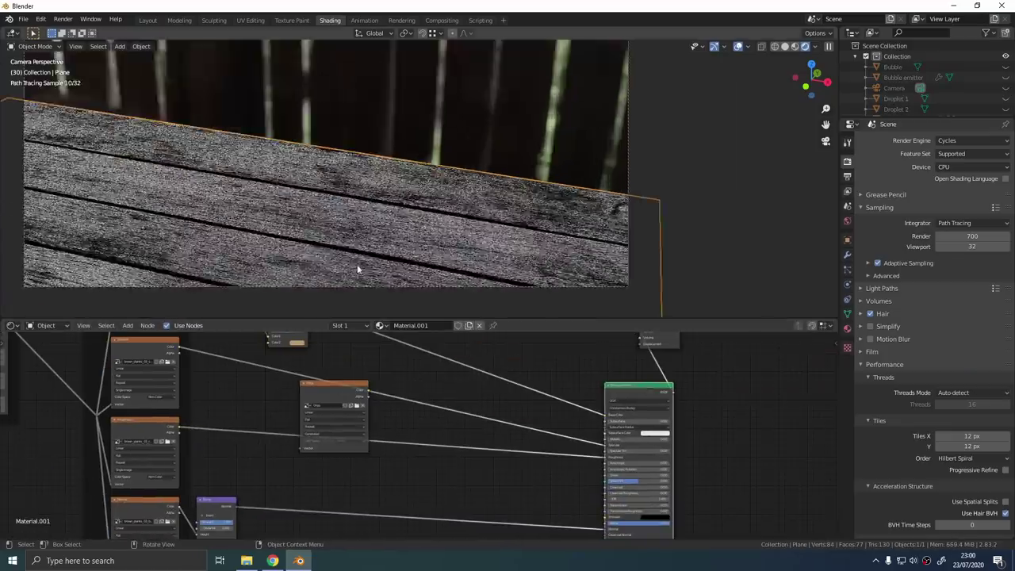
{"action": "middle_click_drag", "start_coordinate": [358, 268], "coordinate": [499, 276], "text": "shift"}
{"action": "scroll", "coordinate": [499, 276], "scroll_direction": "up", "scroll_amount": 2}
Move the Drips texture node below the links and connect its Color to the Principled BSDF's Clearcoat.
{"action": "middle_click_drag", "start_coordinate": [340, 391], "coordinate": [303, 360]}
{"action": "left_click_drag", "start_coordinate": [303, 360], "coordinate": [320, 510]}
{"action": "middle_click_drag", "start_coordinate": [406, 449], "coordinate": [331, 424]}
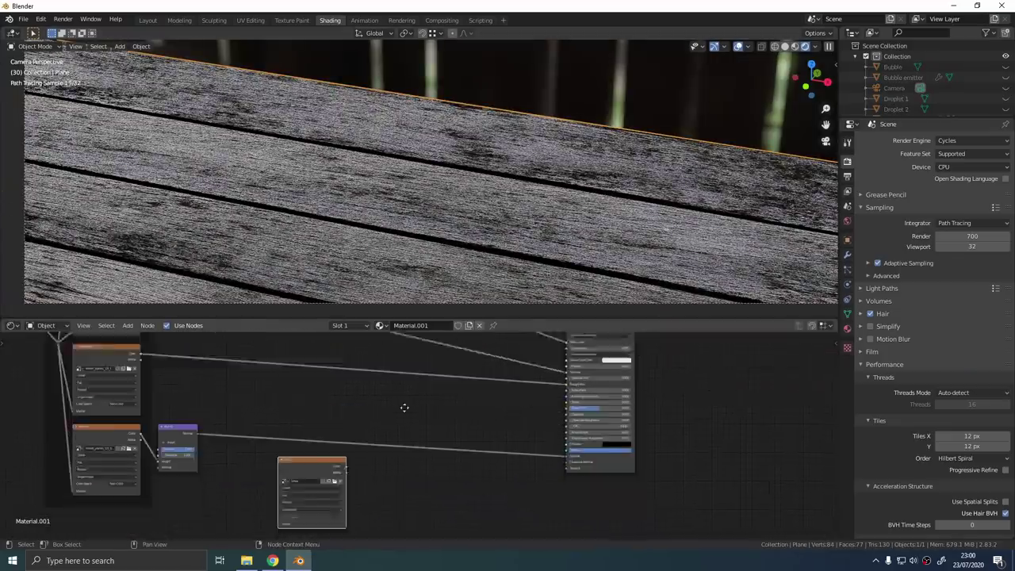
{"action": "left_click_drag", "start_coordinate": [272, 480], "coordinate": [492, 432]}
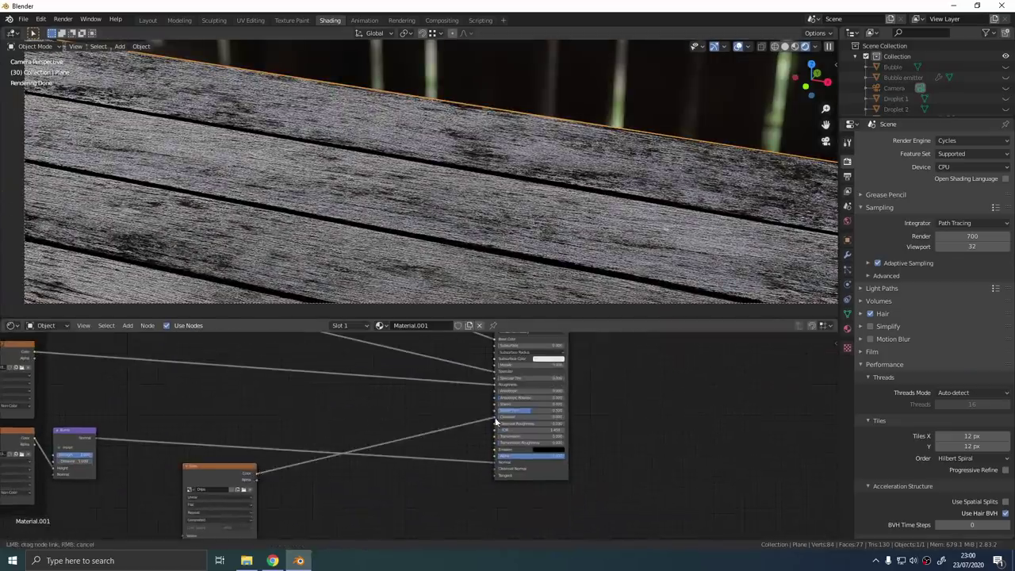
{"action": "key", "text": "shift+a"}
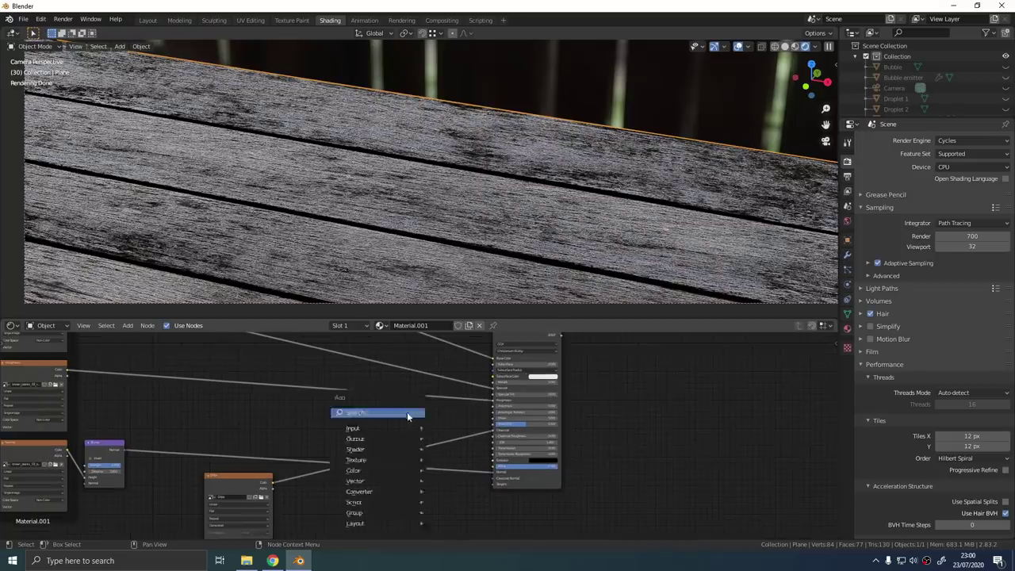
{"action": "left_click", "coordinate": [408, 414]}
{"action": "type", "text": "mix"}
{"action": "key", "text": "Return"}
{"action": "right_click", "coordinate": [407, 413]}
Insert a MixRGB node on the roughness link and connect the Drips Color to its Color2.
{"action": "key", "text": "shift+a"}
{"action": "left_click", "coordinate": [363, 415]}
{"action": "type", "text": "mixr"}
{"action": "key", "text": "Return"}
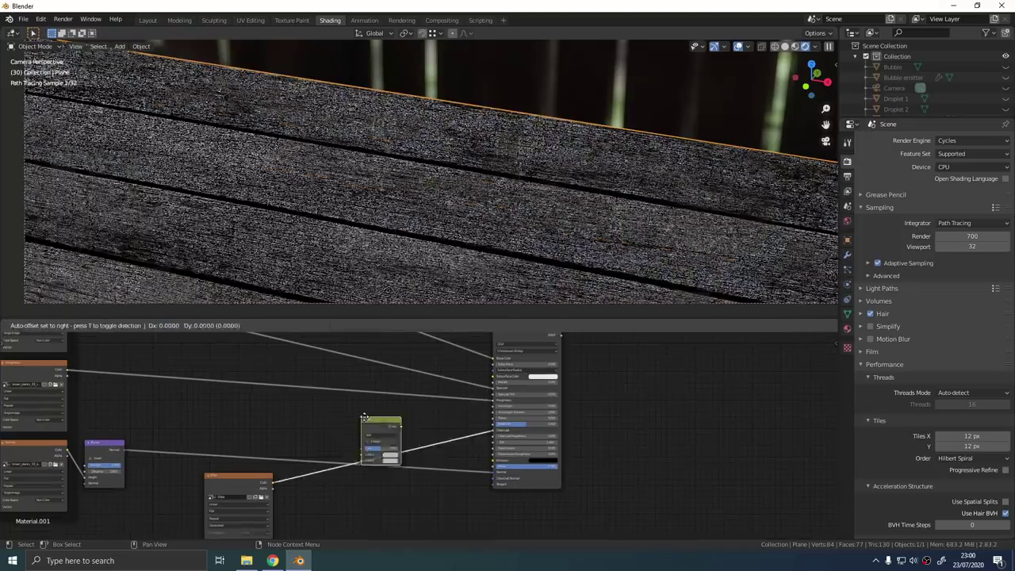
{"action": "left_click", "coordinate": [366, 389]}
{"action": "left_click_drag", "start_coordinate": [272, 482], "coordinate": [365, 431]}
{"action": "scroll", "coordinate": [332, 431], "scroll_direction": "up", "scroll_amount": 3}
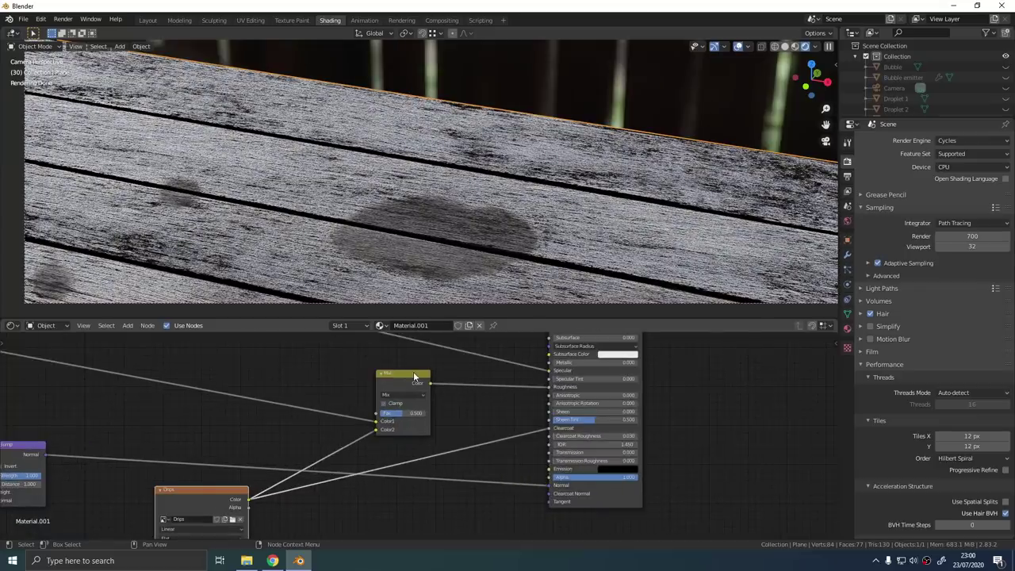
Insert an Invert node between Drips and the roughness Mix node, and lower the mix factor to about 0.287.
{"action": "left_click", "coordinate": [413, 372], "text": "ctrl+shift"}
{"action": "key", "text": "shift+a"}
{"action": "type", "text": "sinv"}
{"action": "key", "text": "Return"}
{"action": "left_click", "coordinate": [322, 430]}
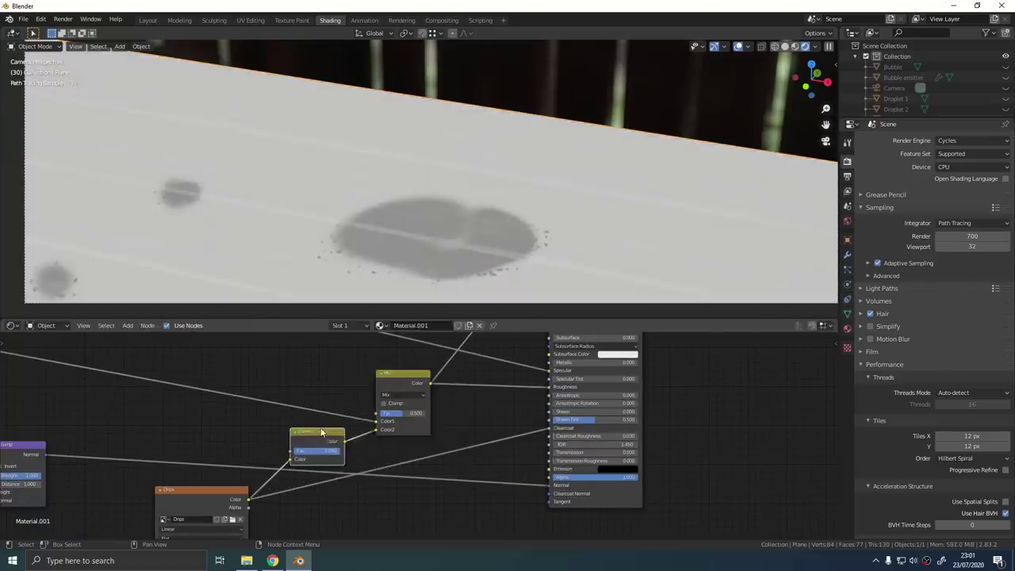
{"action": "left_click", "coordinate": [591, 387], "text": "ctrl+shift"}
{"action": "mouse_move", "coordinate": [403, 413]}
{"action": "left_mouse_down"}
{"action": "mouse_move", "coordinate": [425, 413]}
{"action": "mouse_move", "coordinate": [392, 413]}
{"action": "left_mouse_up"}
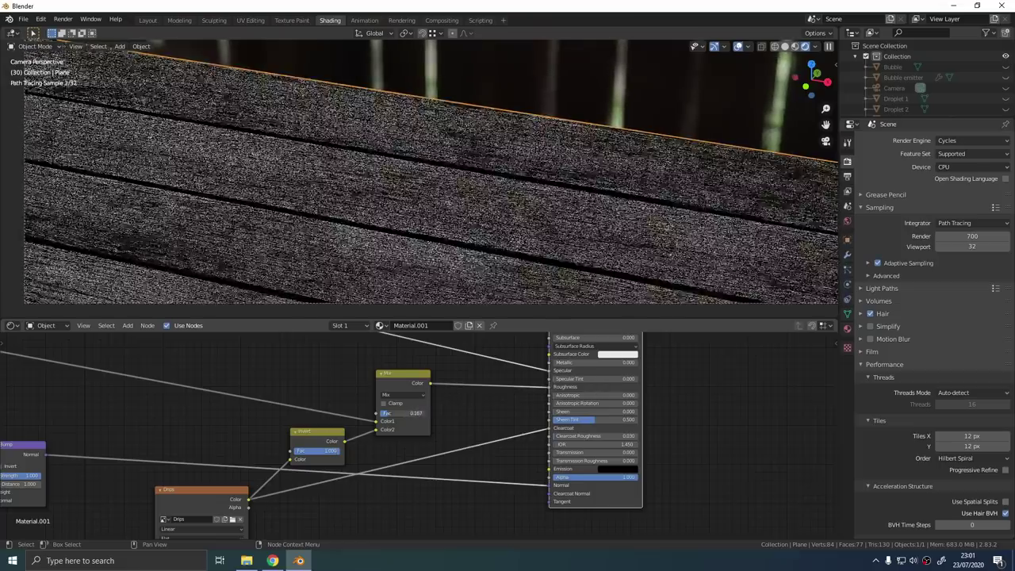
Duplicate the roughness Mix node, feed the Drips Color into the copy's Fac and the wood colour node's output into its Color1.
{"action": "middle_click_drag", "start_coordinate": [460, 414], "coordinate": [428, 464]}
{"action": "scroll", "coordinate": [428, 464], "scroll_direction": "down", "scroll_amount": 6}
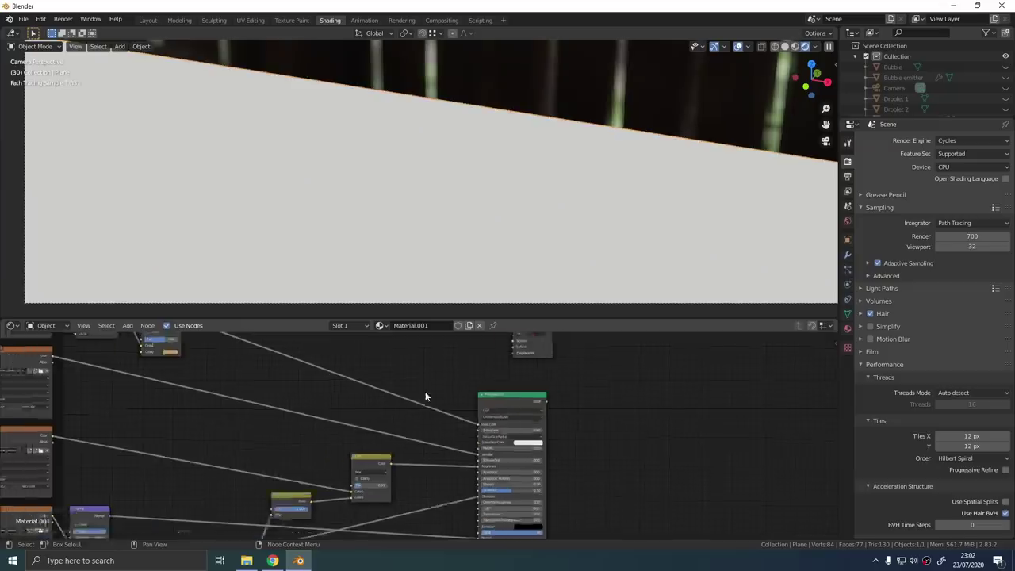
{"action": "scroll", "coordinate": [425, 397], "scroll_direction": "down", "scroll_amount": 2}
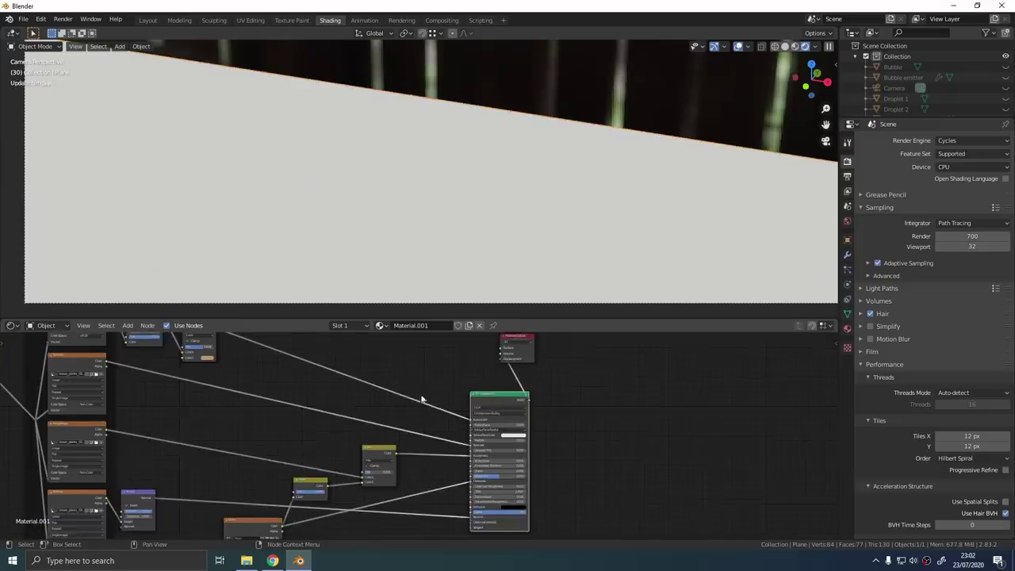
{"action": "left_click", "coordinate": [420, 446]}
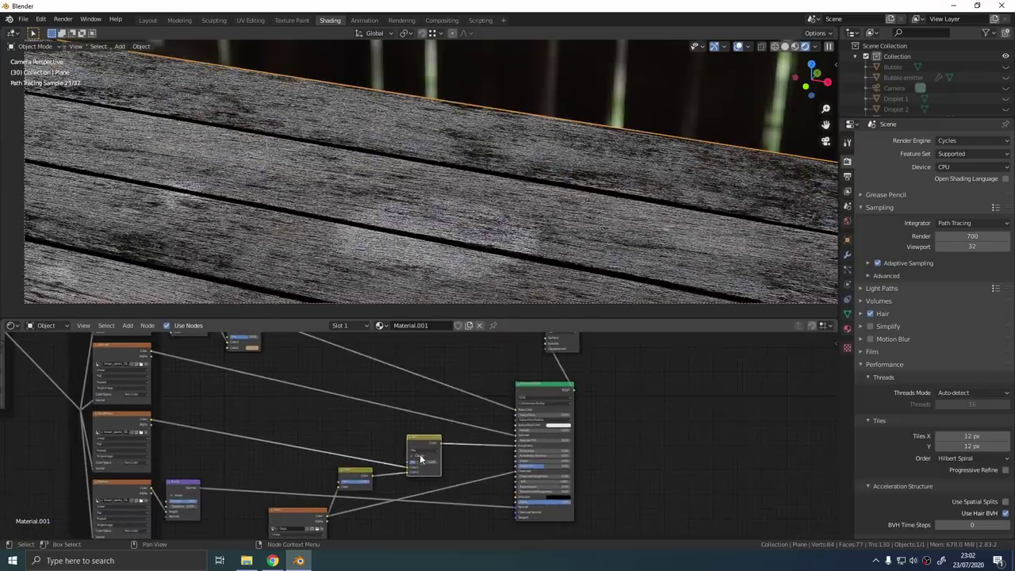
{"action": "key", "text": "shift+d"}
{"action": "left_click", "coordinate": [469, 358]}
{"action": "left_click_drag", "start_coordinate": [325, 517], "coordinate": [457, 366]}
{"action": "middle_click_drag", "start_coordinate": [388, 368], "coordinate": [370, 422]}
{"action": "left_click_drag", "start_coordinate": [241, 370], "coordinate": [442, 428]}
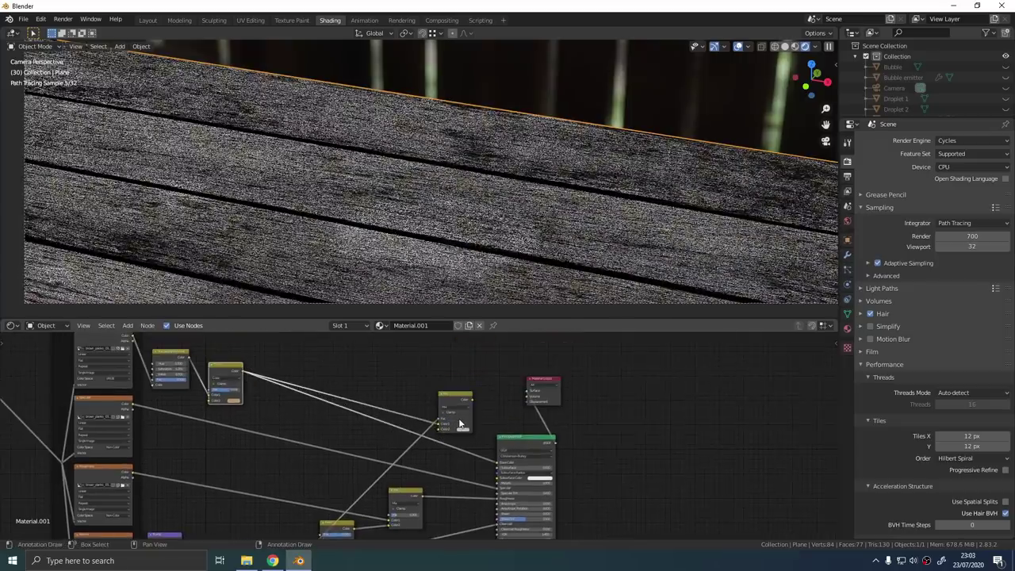
Darken the new Mix node's Color2 to a grey with a value of about 0.175 and set its blending mode to Overlay.
{"action": "scroll", "coordinate": [459, 417], "scroll_direction": "up", "scroll_amount": 3}
{"action": "left_click", "coordinate": [464, 439]}
{"action": "left_click_drag", "start_coordinate": [532, 326], "coordinate": [532, 366]}
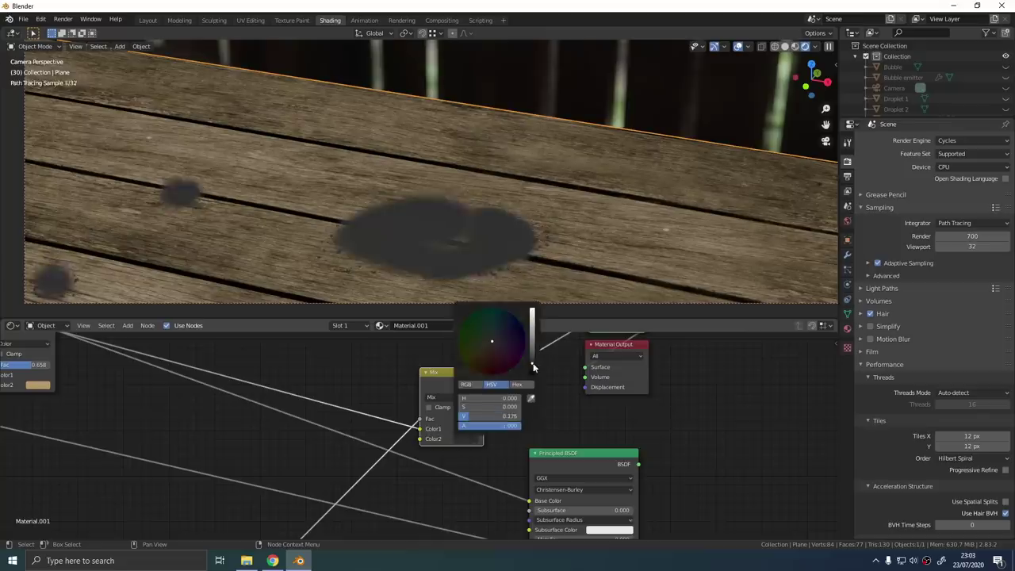
{"action": "left_click", "coordinate": [448, 399]}
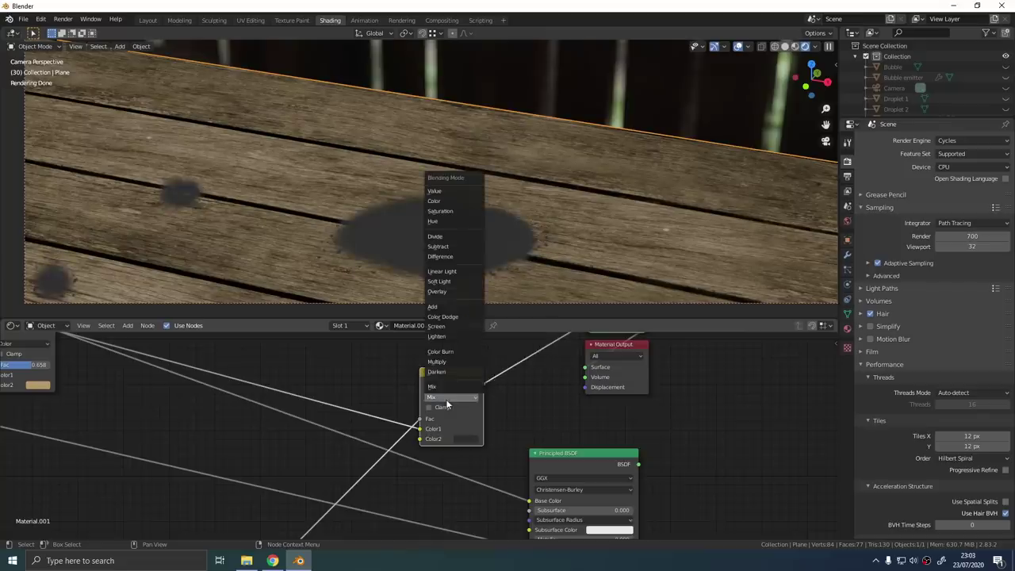
{"action": "left_click", "coordinate": [456, 293]}
Connect the Overlay Color to the Base Color, reconnect the Principled BSDF to the Material Output, and slightly brighten the Overlay's Color2.
{"action": "middle_click_drag", "start_coordinate": [537, 426], "coordinate": [538, 389]}
{"action": "scroll", "coordinate": [538, 388], "scroll_direction": "down", "scroll_amount": 1}
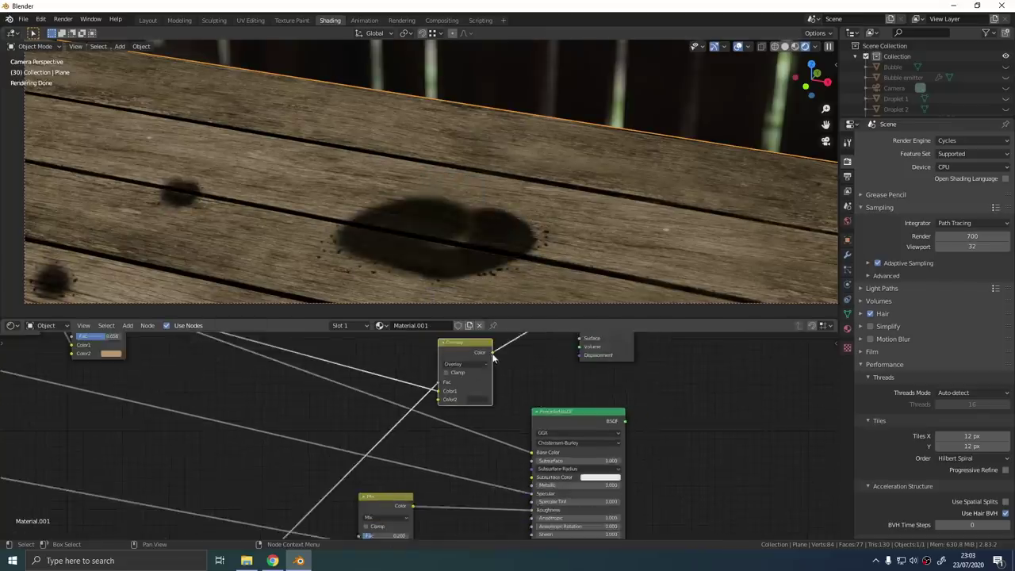
{"action": "left_click_drag", "start_coordinate": [492, 352], "coordinate": [532, 452]}
{"action": "left_click", "coordinate": [559, 419], "text": "ctrl+shift"}
{"action": "scroll", "coordinate": [499, 393], "scroll_direction": "up", "scroll_amount": 1}
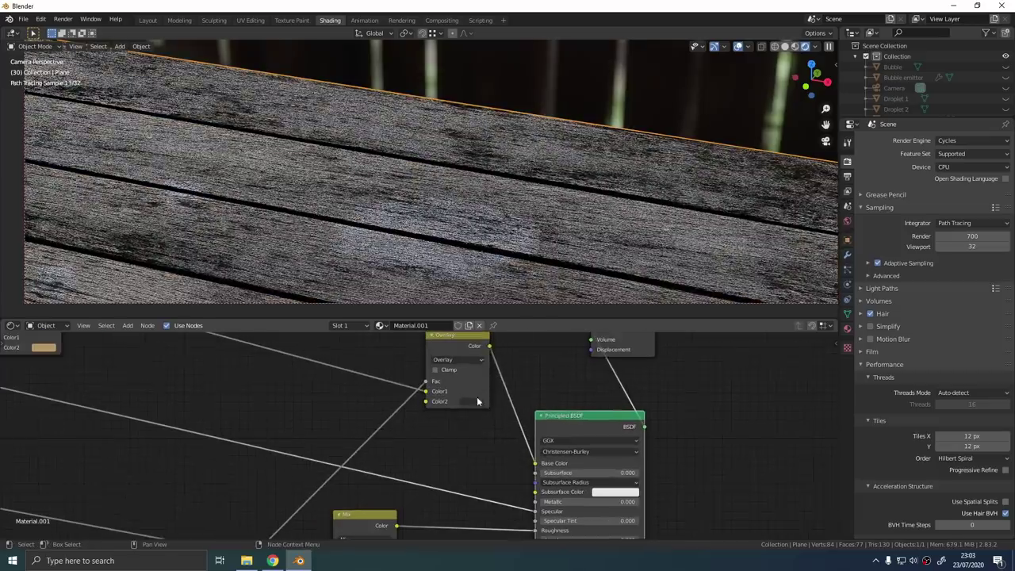
{"action": "left_click", "coordinate": [474, 400]}
{"action": "mouse_move", "coordinate": [495, 378]}
{"action": "left_mouse_down"}
{"action": "mouse_move", "coordinate": [555, 379]}
{"action": "mouse_move", "coordinate": [507, 378]}
{"action": "left_mouse_up"}
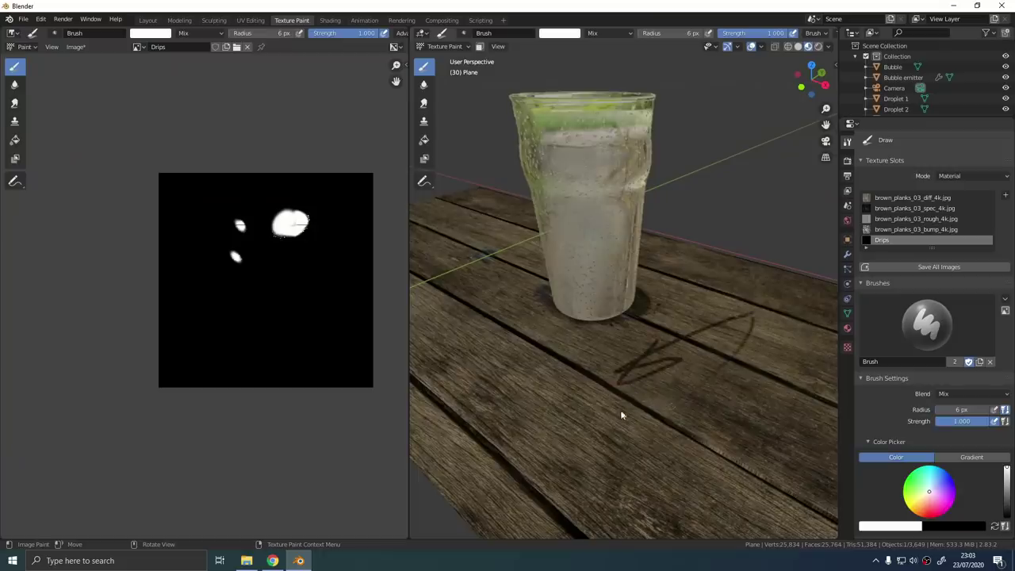
{"action": "left_click_drag", "start_coordinate": [741, 316], "coordinate": [581, 414]}
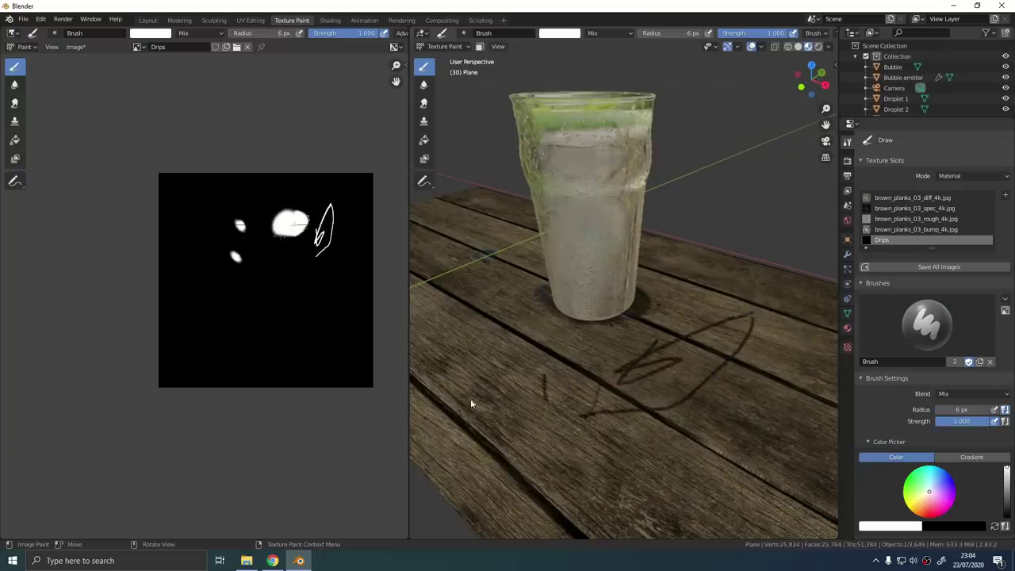
{"action": "key", "text": "ctrl+z"}
{"action": "key", "text": "ctrl+z"}
Paint small white spots on the Drips texture beside the glass with a 16 px brush, checking them in the rendered camera view.
{"action": "middle_click_drag", "start_coordinate": [603, 399], "coordinate": [615, 365]}
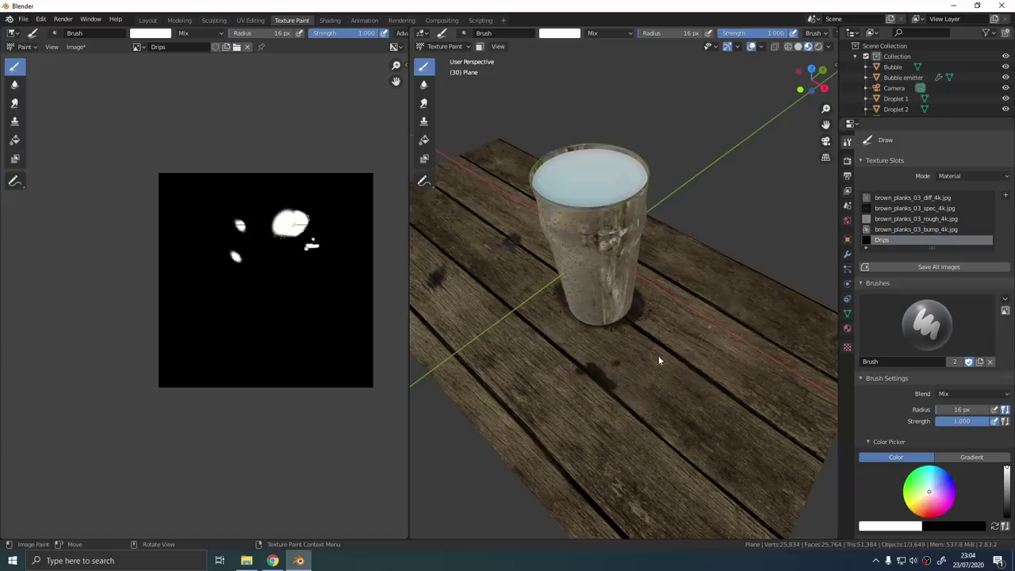
{"action": "key", "text": "KP_0"}
{"action": "key", "text": "z"}
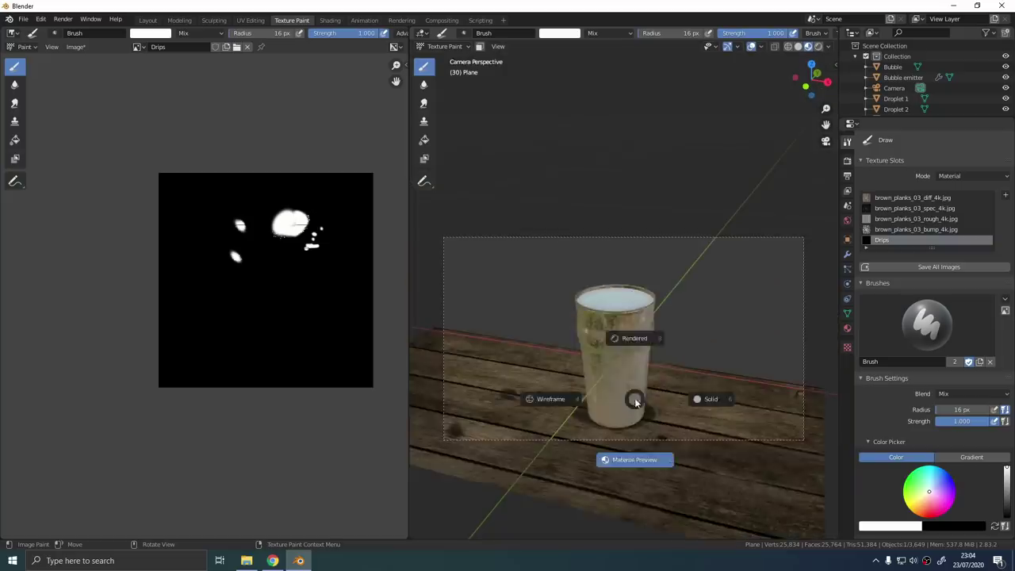
{"action": "left_click", "coordinate": [635, 340]}
{"action": "scroll", "coordinate": [719, 420], "scroll_direction": "up", "scroll_amount": 5}
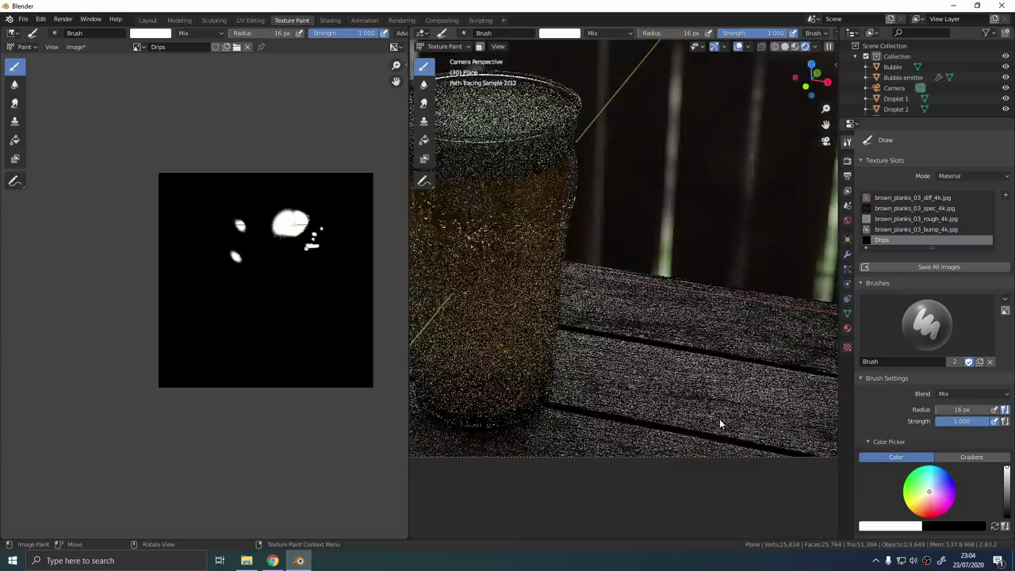
{"action": "scroll", "coordinate": [721, 394], "scroll_direction": "down", "scroll_amount": 4}
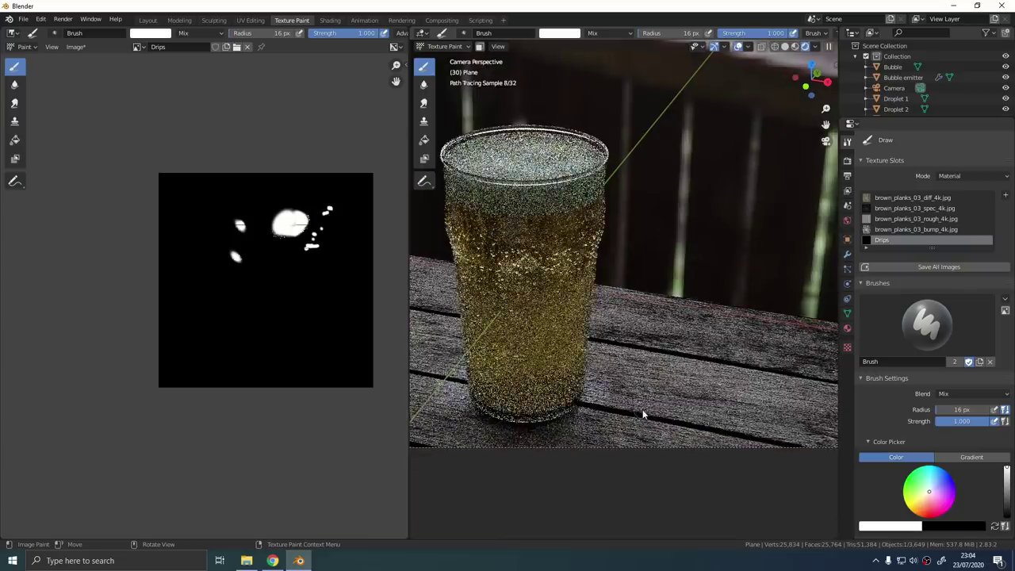
{"action": "scroll", "coordinate": [644, 413], "scroll_direction": "down", "scroll_amount": 2}
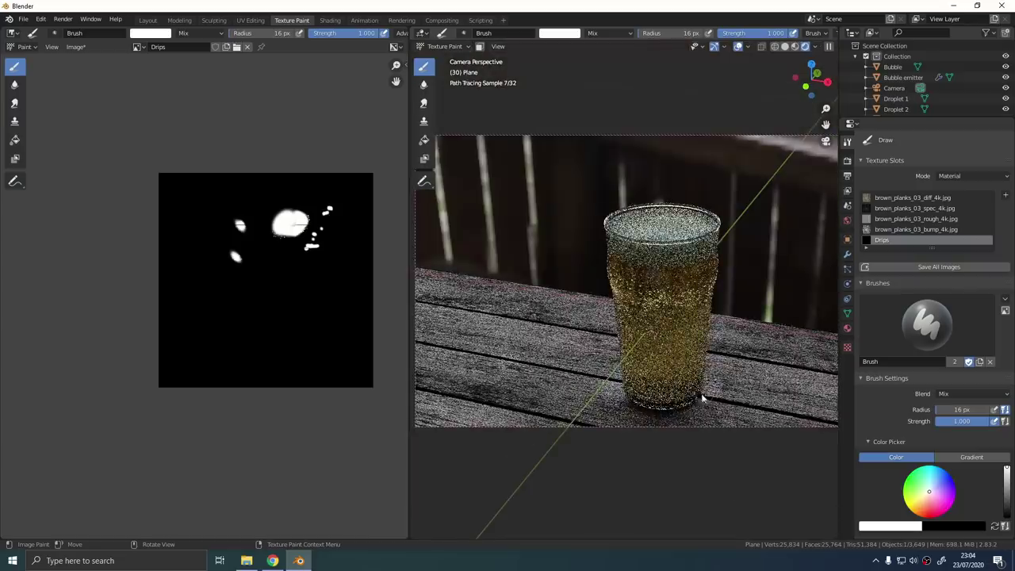
In the Layout workspace, set the colour management look to Medium High Contrast and the render samples to 1000.
{"action": "left_click", "coordinate": [76, 47]}
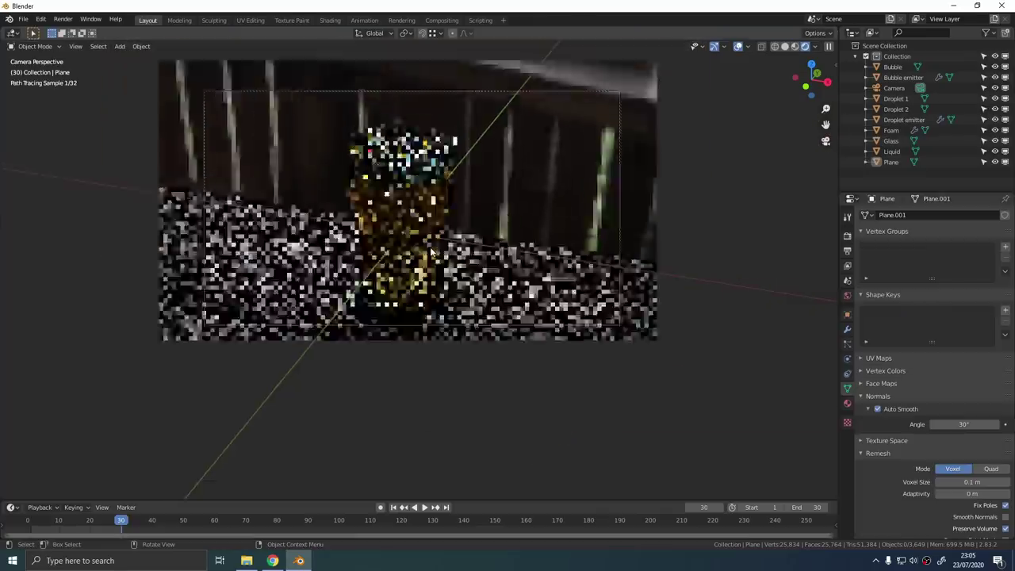
{"action": "middle_click_drag", "start_coordinate": [432, 252], "coordinate": [460, 301], "text": "shift"}
{"action": "scroll", "coordinate": [460, 301], "scroll_direction": "up", "scroll_amount": 1}
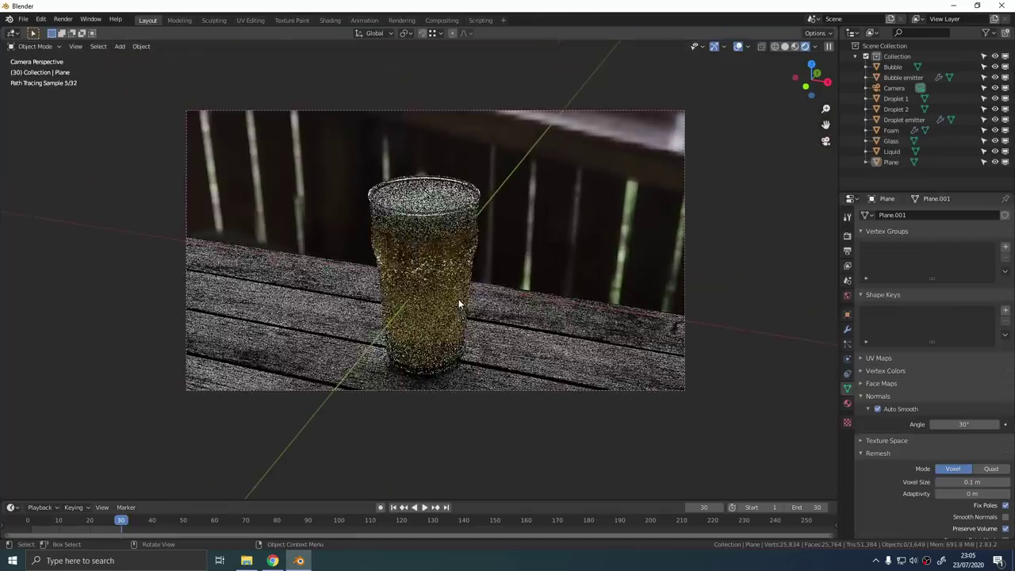
{"action": "left_click", "coordinate": [846, 236]}
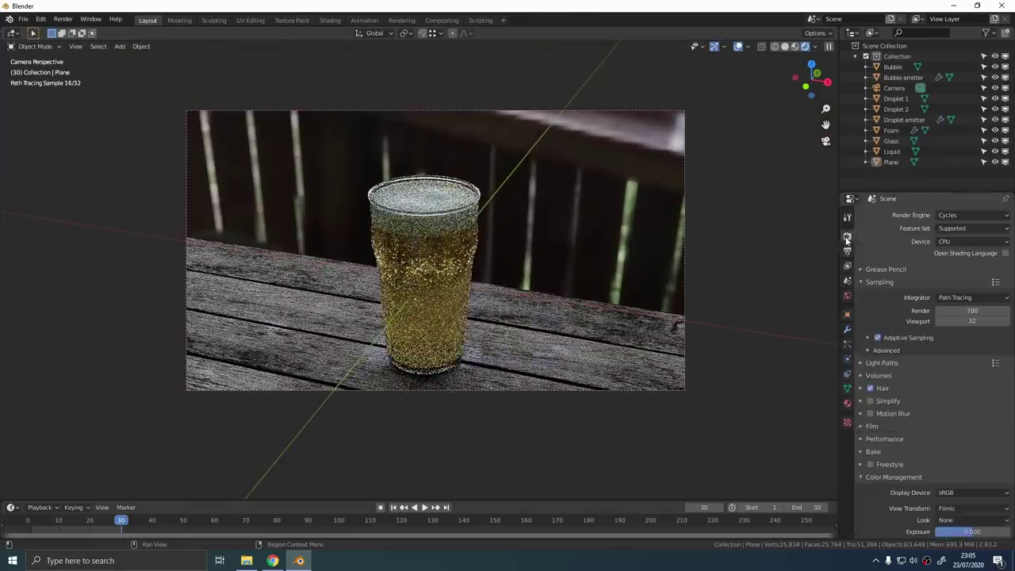
{"action": "scroll", "coordinate": [904, 295], "scroll_direction": "down", "scroll_amount": 2}
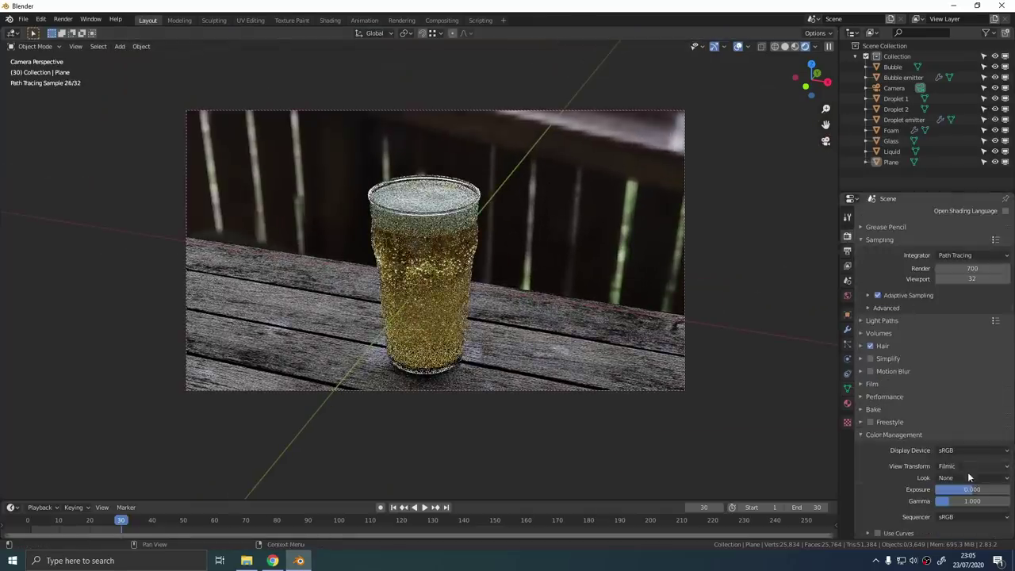
{"action": "left_click", "coordinate": [973, 477]}
{"action": "left_click", "coordinate": [932, 359]}
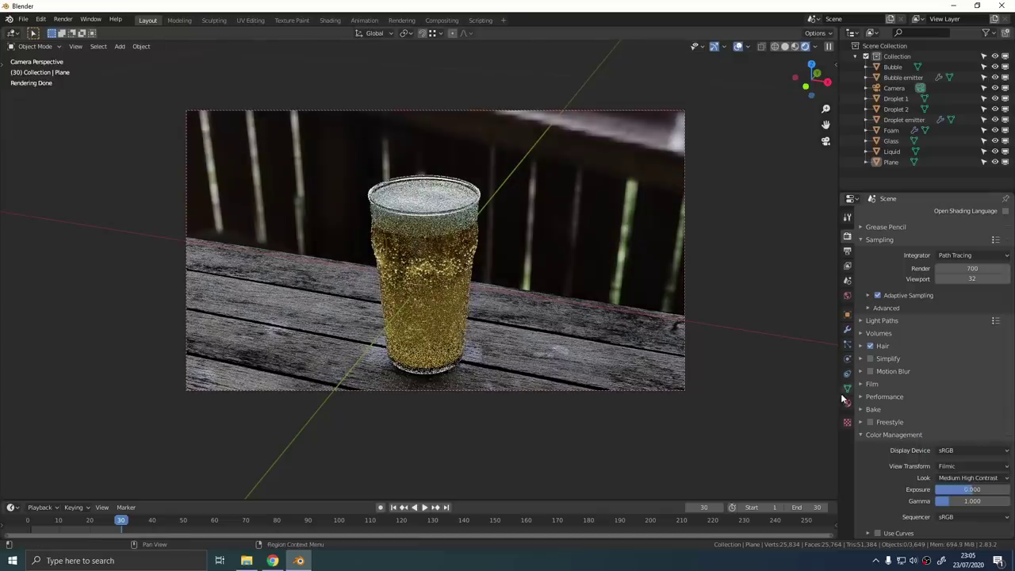
{"action": "left_click", "coordinate": [987, 269]}
{"action": "key", "text": "Return"}
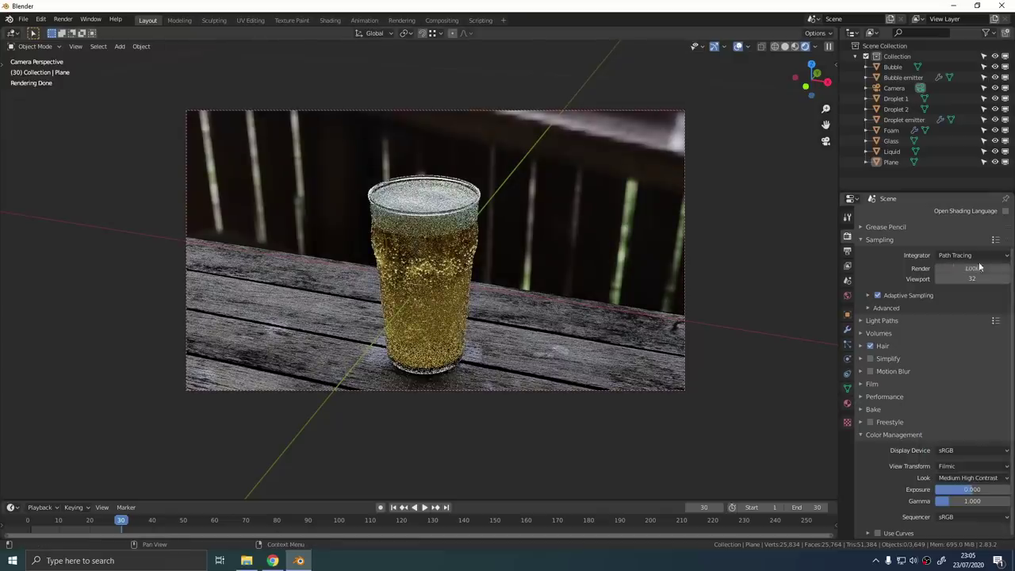
Add a Plain Axes empty and scale it down twice, by about 0.476 and 0.551.
{"action": "key", "text": "shift+a"}
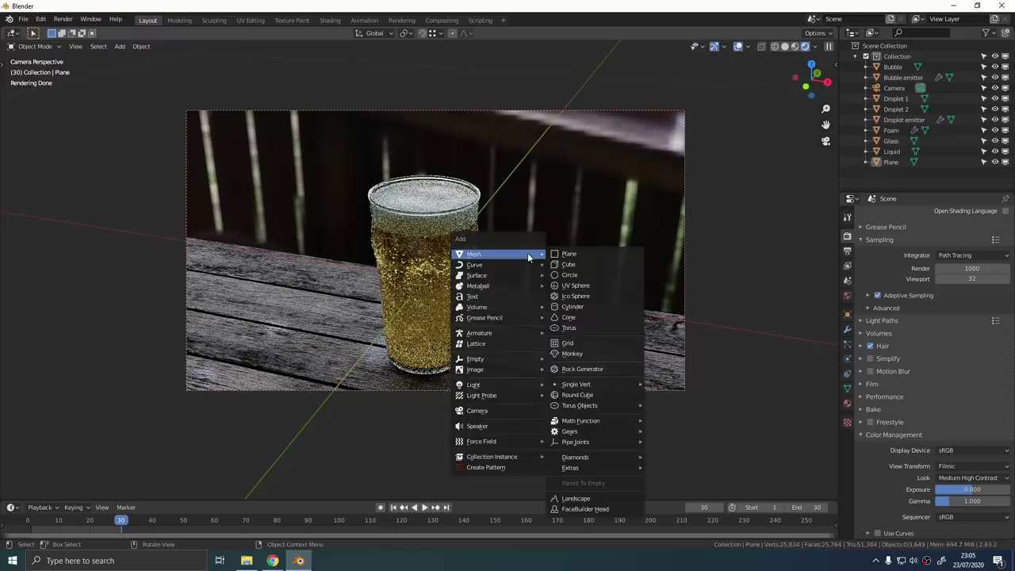
{"action": "mouse_move", "coordinate": [519, 360]}
{"action": "left_click", "coordinate": [571, 358]}
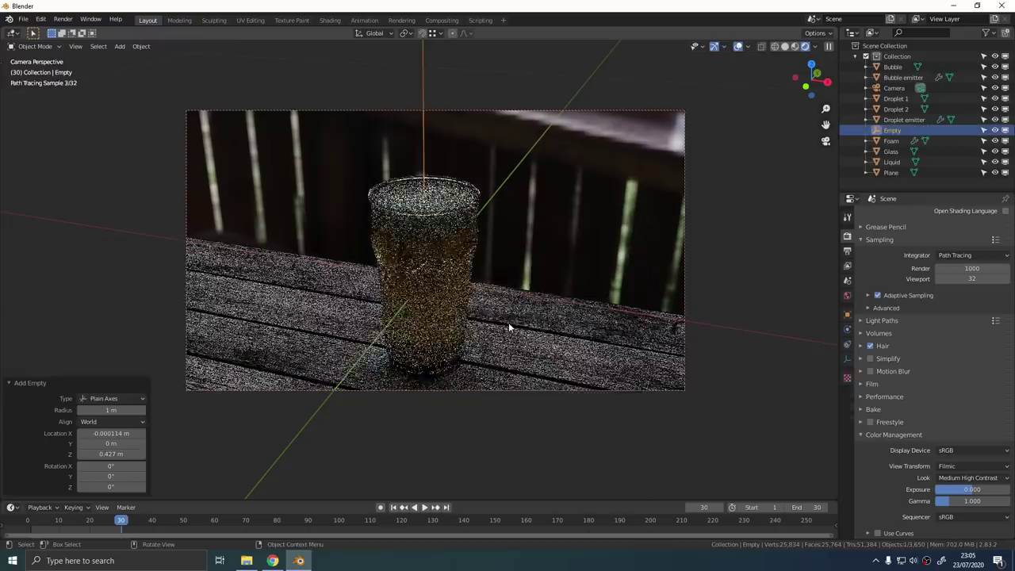
{"action": "middle_click_drag", "start_coordinate": [508, 322], "coordinate": [583, 303]}
{"action": "key", "text": "s"}
{"action": "left_click", "coordinate": [527, 195]}
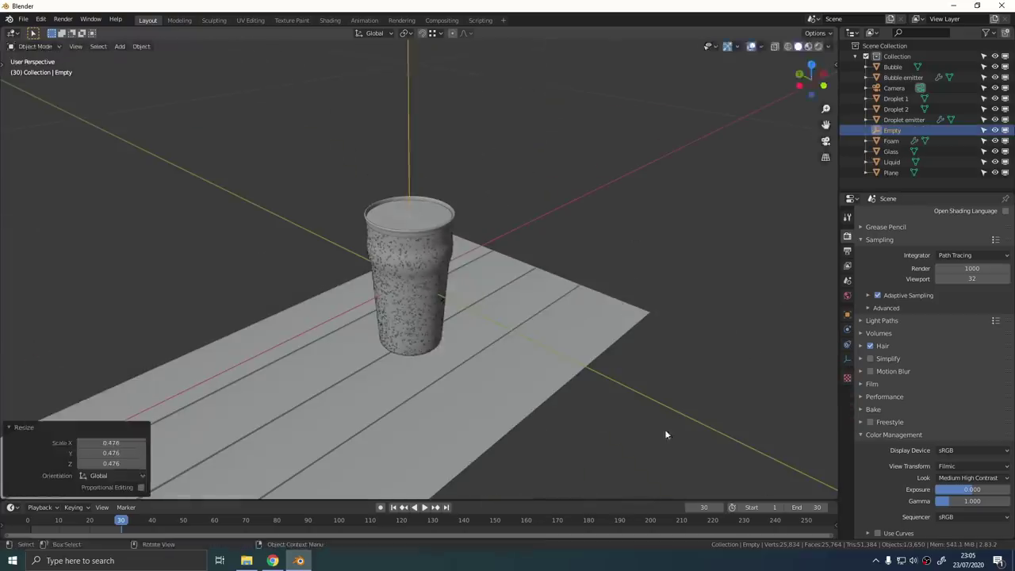
{"action": "key", "text": "s"}
{"action": "left_click", "coordinate": [556, 209]}
Lower the empty along Z into the glass and scale it by about 0.366.
{"action": "key", "text": "g"}
{"action": "key", "text": "z"}
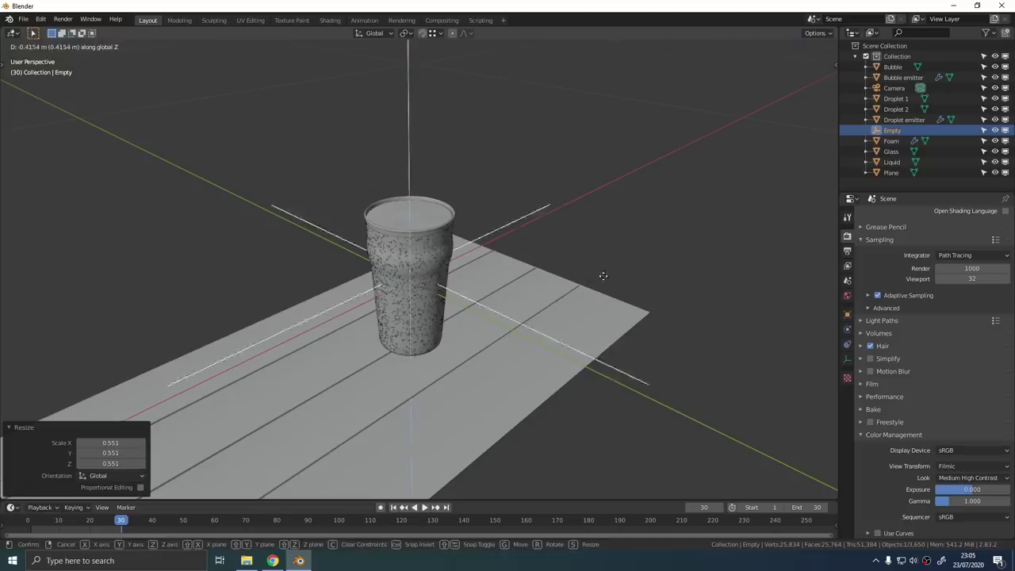
{"action": "left_click", "coordinate": [640, 289]}
{"action": "key", "text": "s"}
{"action": "left_click", "coordinate": [539, 272]}
Move the empty along Y to the glass's outer surface, raise it about 0.043 m and nudge it slightly.
{"action": "scroll", "coordinate": [424, 309], "scroll_direction": "up", "scroll_amount": 5}
{"action": "key", "text": "g"}
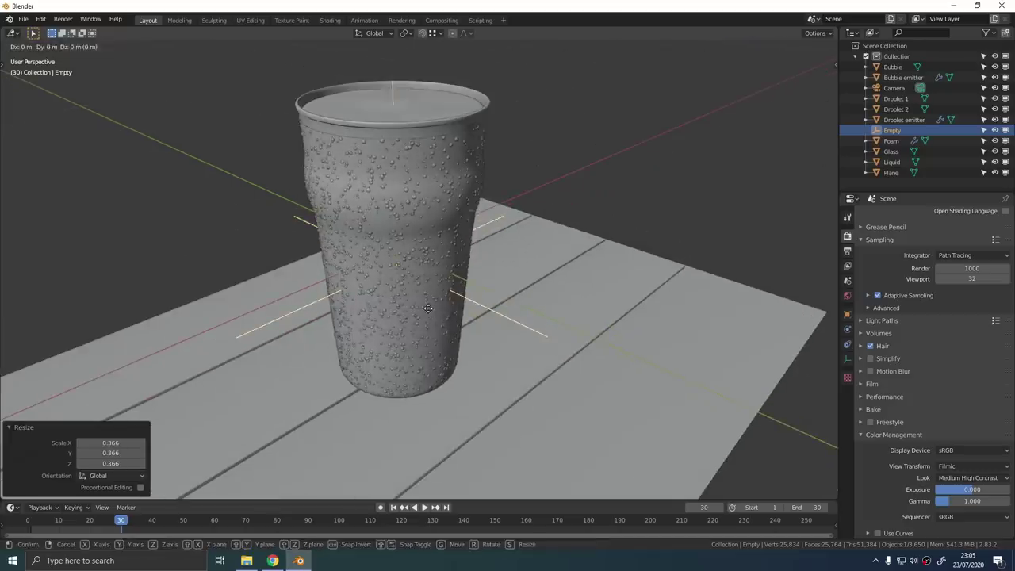
{"action": "key", "text": "y"}
{"action": "left_click", "coordinate": [480, 364]}
{"action": "key", "text": "g"}
{"action": "key", "text": "z"}
{"action": "left_click", "coordinate": [481, 287]}
{"action": "key", "text": "g"}
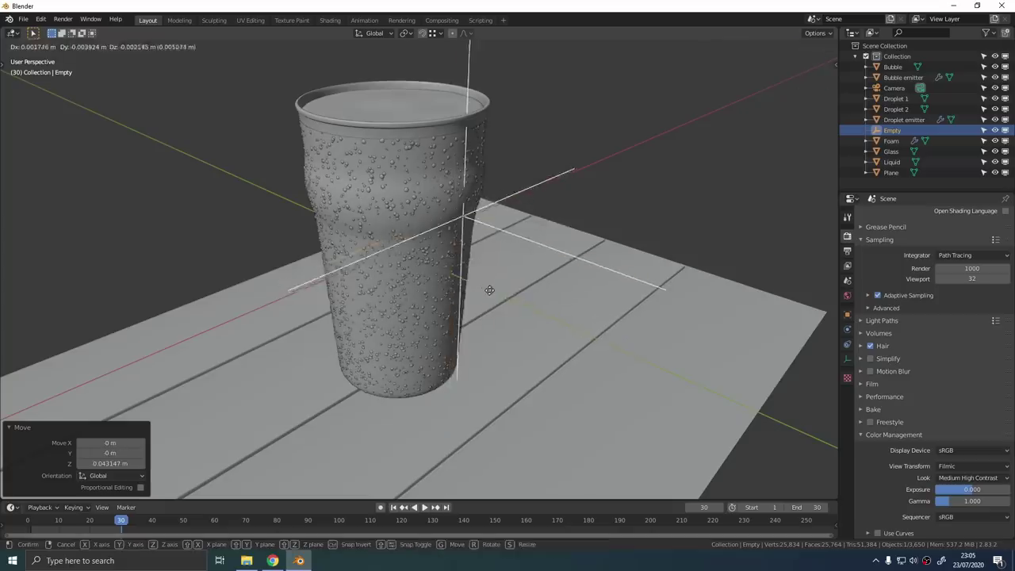
{"action": "left_click", "coordinate": [489, 290]}
Scale the empty by about 0.418 and raise it about 0.024 m along Z in the camera view.
{"action": "middle_click_drag", "start_coordinate": [604, 269], "coordinate": [656, 279]}
{"action": "key", "text": "s"}
{"action": "left_click", "coordinate": [543, 248]}
{"action": "key", "text": "KP_0"}
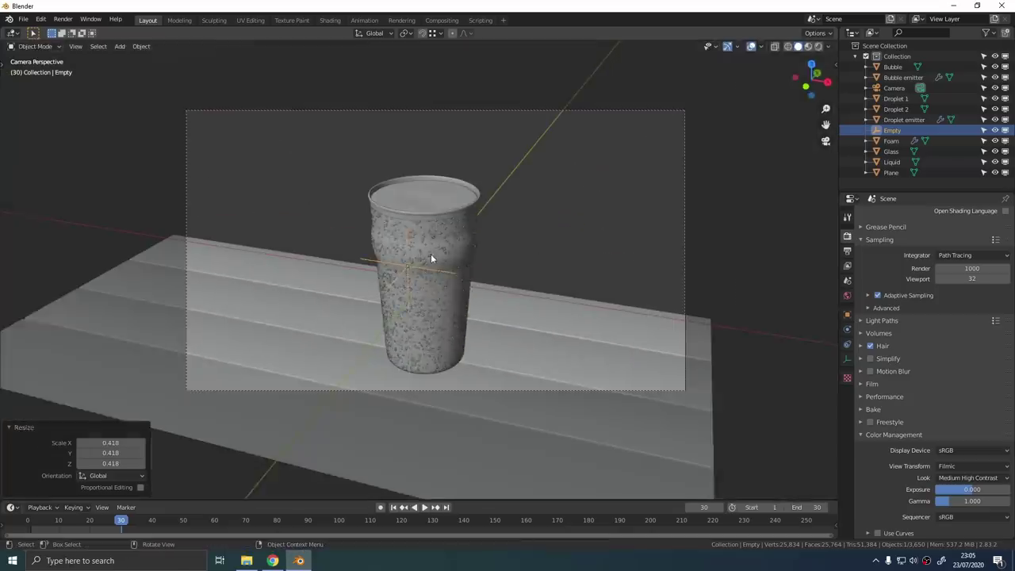
{"action": "scroll", "coordinate": [431, 255], "scroll_direction": "up", "scroll_amount": 1}
{"action": "key", "text": "g"}
{"action": "key", "text": "z"}
{"action": "left_click", "coordinate": [433, 246]}
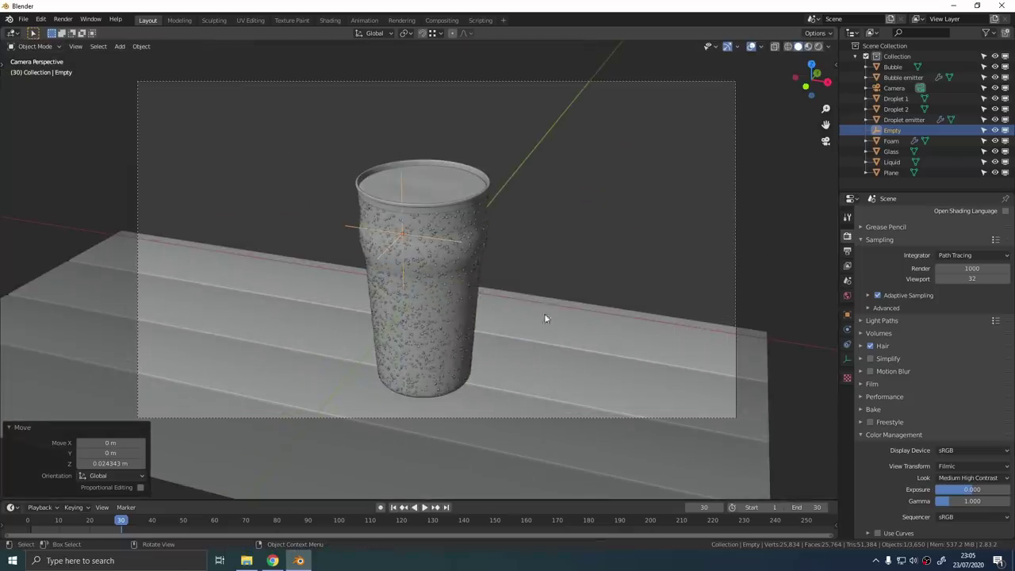
Enable depth of field on the camera, show the rendered view, and choose Empty as the focus object.
{"action": "left_click", "coordinate": [894, 88]}
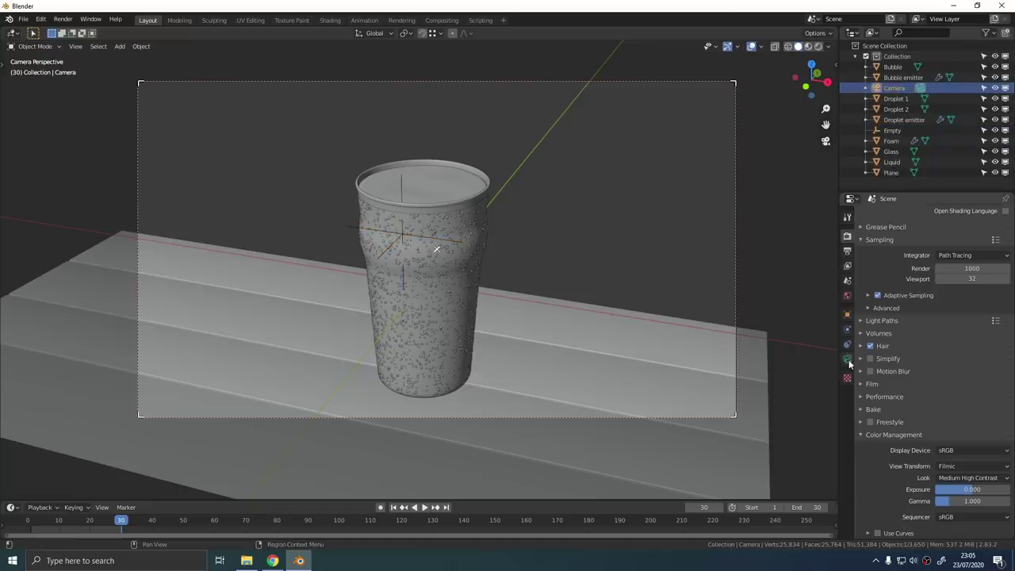
{"action": "left_click", "coordinate": [847, 359]}
{"action": "left_click", "coordinate": [870, 399]}
{"action": "left_click", "coordinate": [963, 414]}
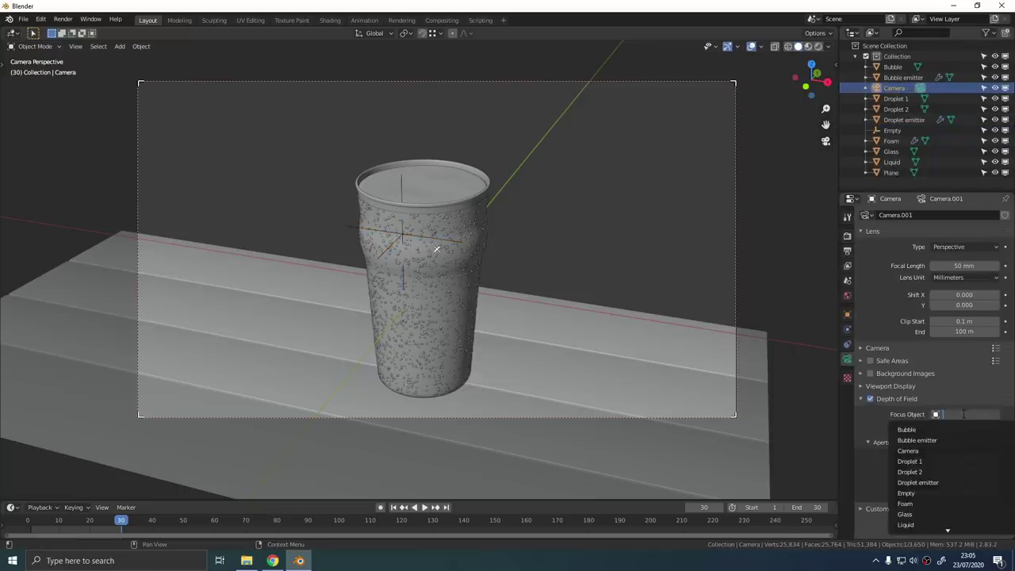
{"action": "key", "text": "z"}
{"action": "left_click", "coordinate": [796, 318]}
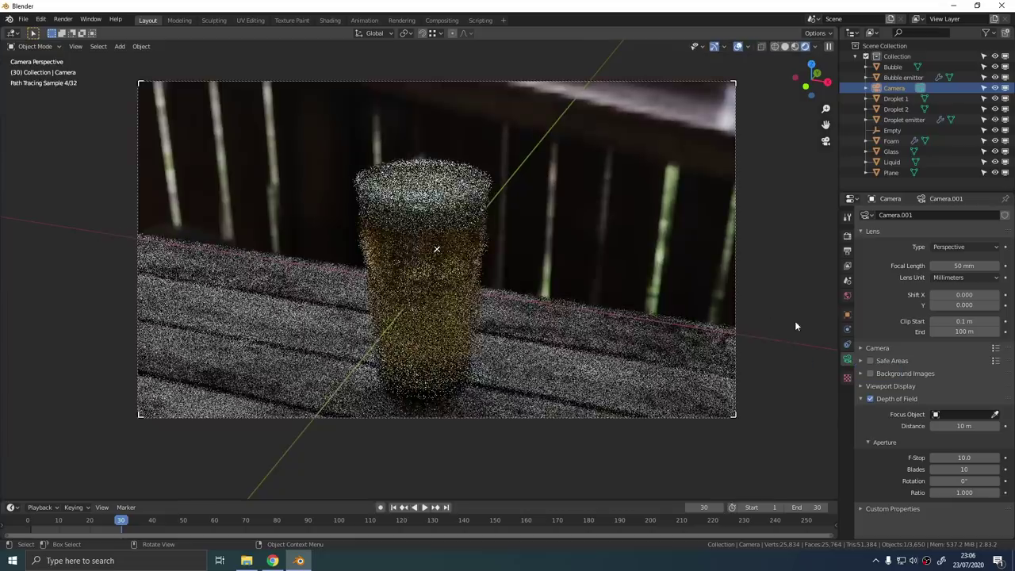
{"action": "left_click", "coordinate": [960, 413]}
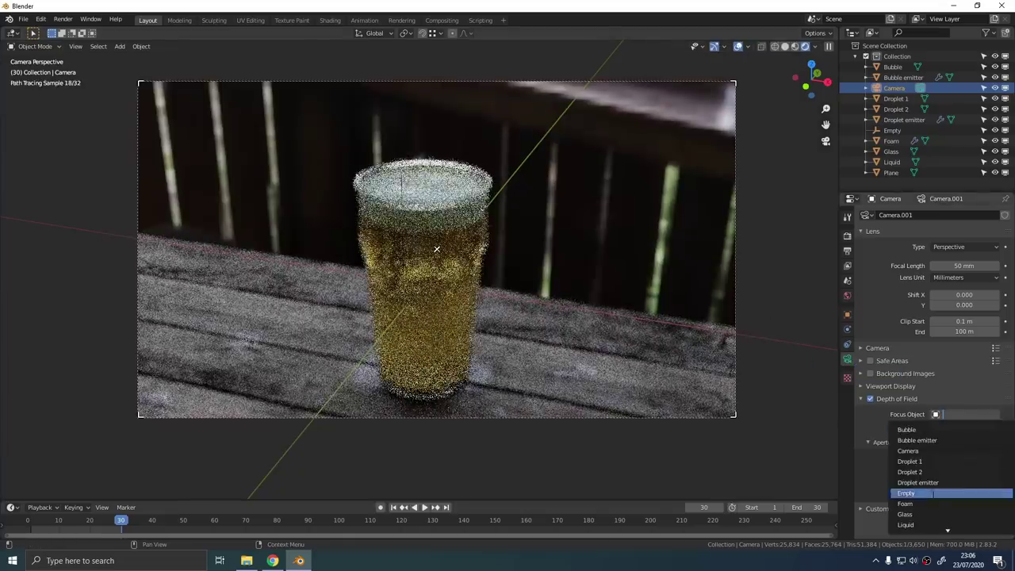
{"action": "left_click", "coordinate": [932, 493]}
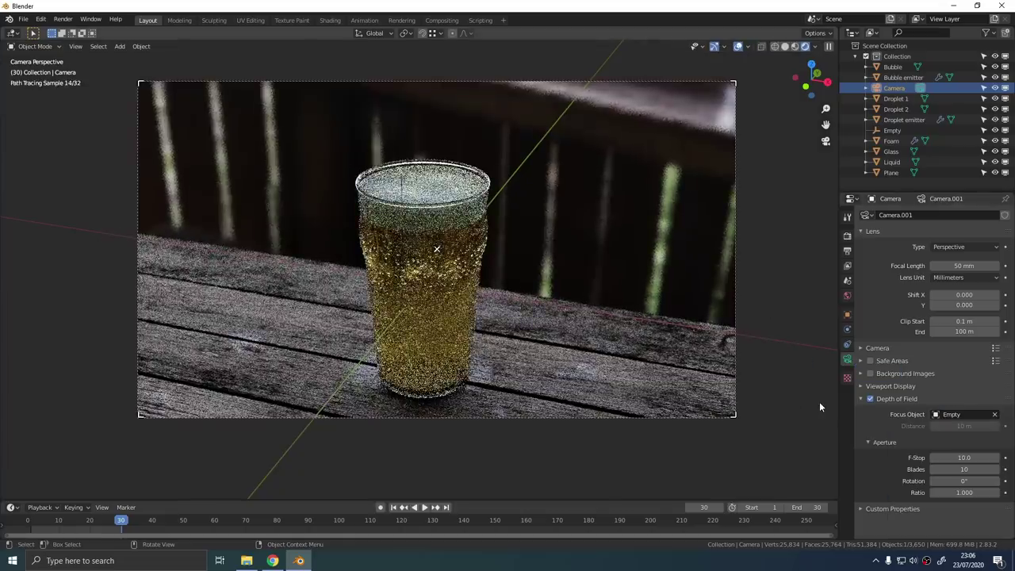
Set the camera's aperture F-Stop to 5.
{"action": "left_click", "coordinate": [969, 457]}
{"action": "type", "text": "5"}
{"action": "key", "text": "Return"}
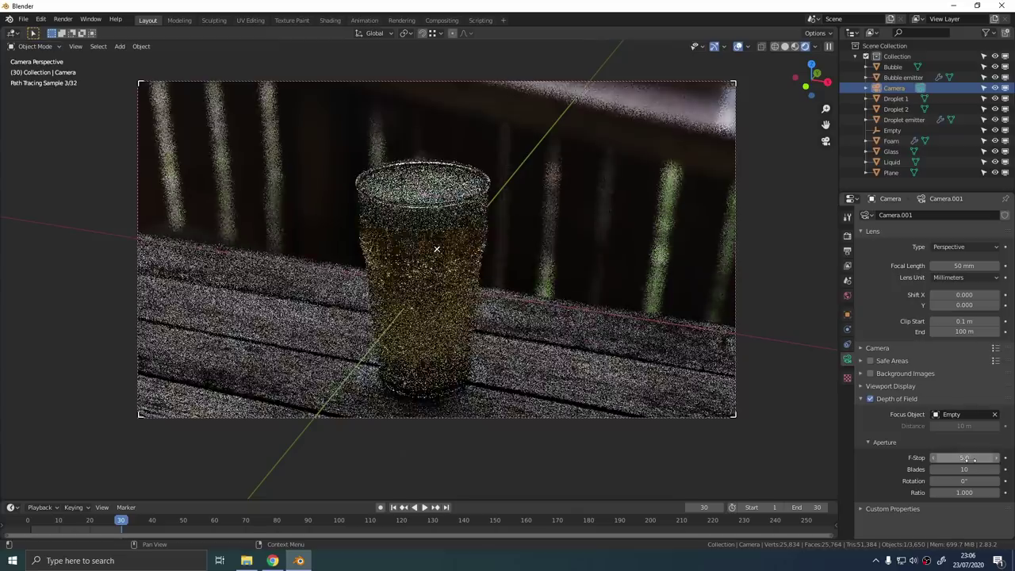
Set the camera's aperture F-Stop to 5.5.
{"action": "left_click", "coordinate": [972, 460]}
{"action": "type", "text": "5.5"}
{"action": "key", "text": "Return"}
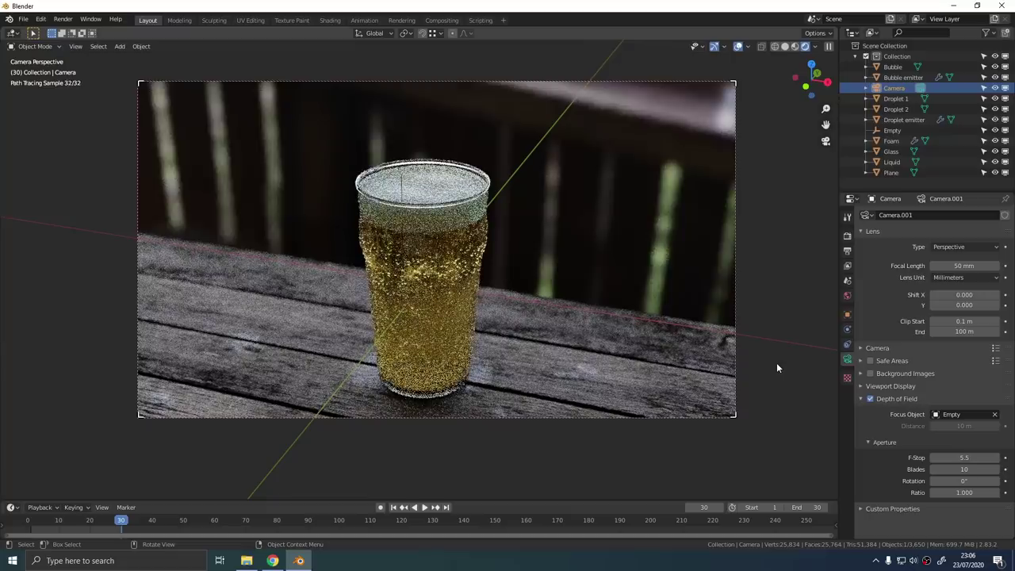
Set the total maximum light path bounces to 18 in the render settings.
{"action": "left_click", "coordinate": [847, 235]}
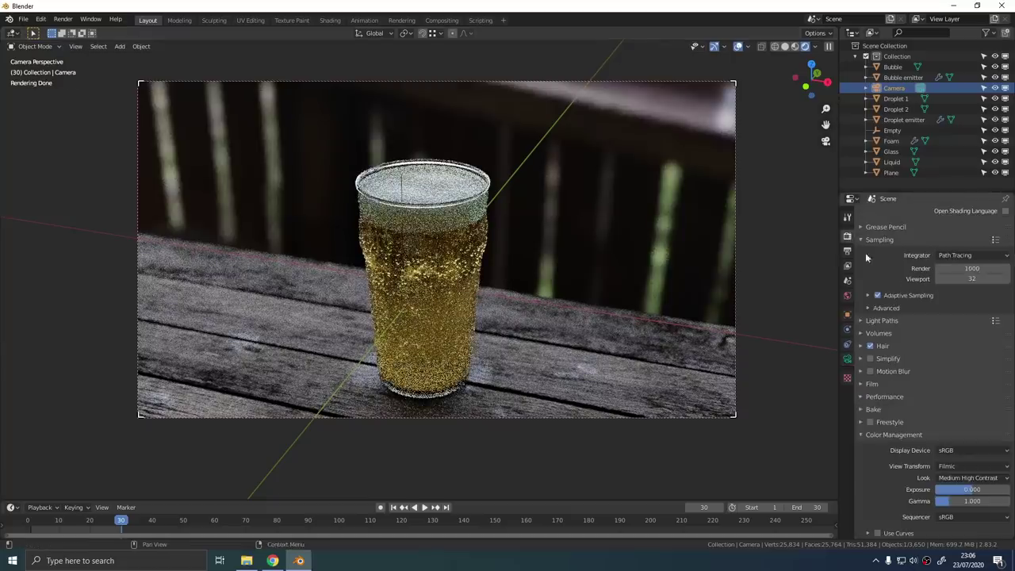
{"action": "left_click", "coordinate": [930, 320]}
{"action": "left_click", "coordinate": [980, 349]}
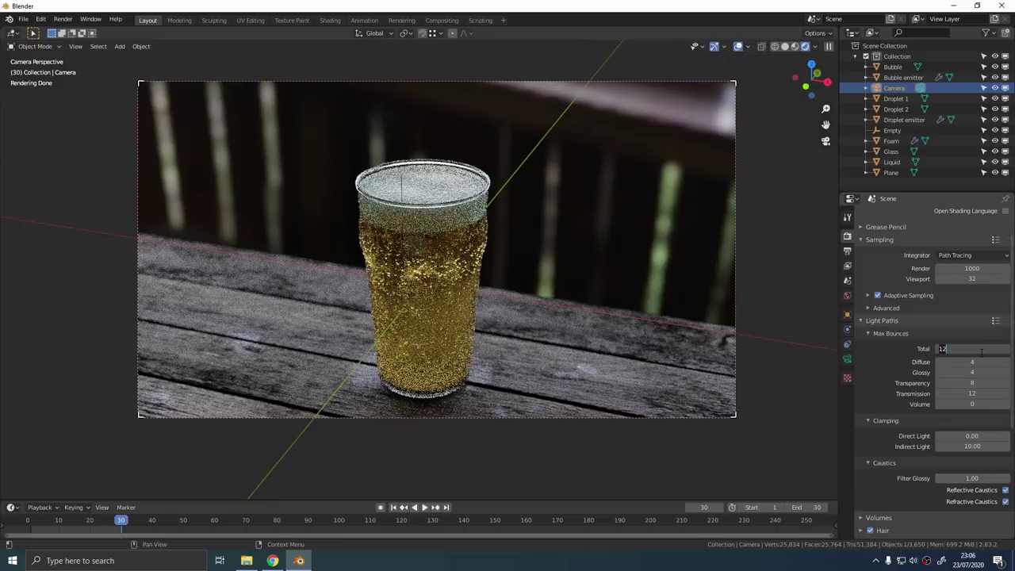
{"action": "type", "text": "18"}
{"action": "key", "text": "Return"}
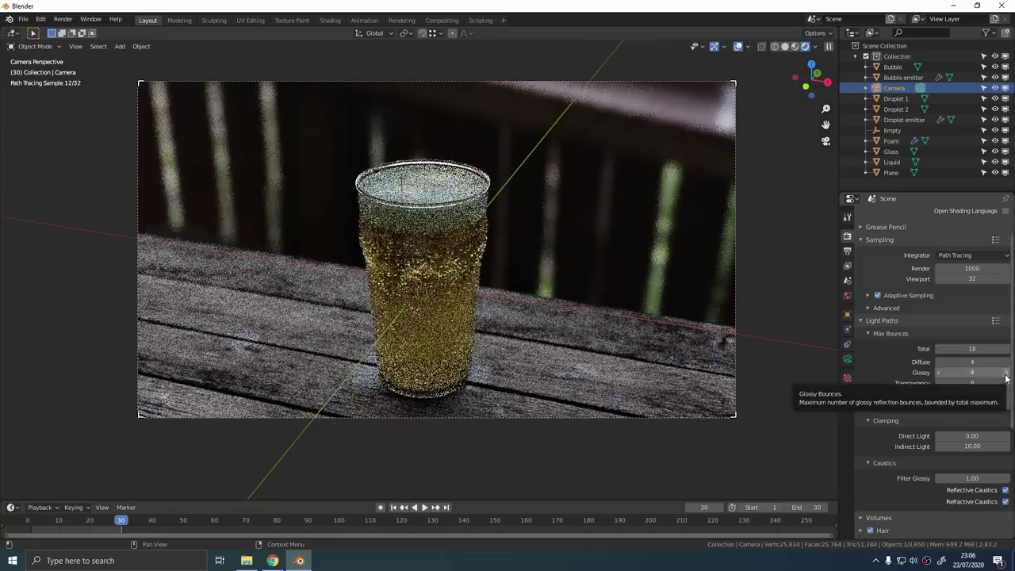
Raise the maximum glossy bounces to 8 and the transmission bounces to 17.
{"action": "left_click", "coordinate": [1006, 374]}
{"action": "left_click", "coordinate": [1006, 374]}
{"action": "left_click", "coordinate": [1006, 374]}
{"action": "left_click", "coordinate": [1006, 375]}
{"action": "left_click", "coordinate": [1006, 394]}
{"action": "left_click", "coordinate": [1006, 394]}
{"action": "left_click", "coordinate": [1006, 394]}
{"action": "left_click", "coordinate": [1006, 394]}
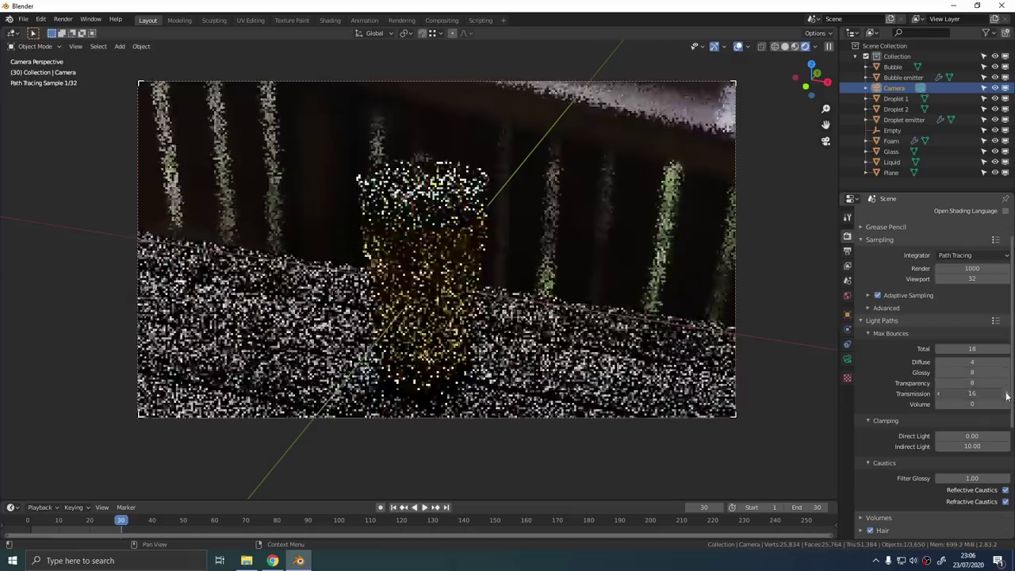
{"action": "left_click", "coordinate": [1007, 395]}
Raise the maximum transparency bounces to 14.
{"action": "left_click", "coordinate": [1007, 384]}
{"action": "left_click", "coordinate": [1007, 383]}
{"action": "left_click", "coordinate": [1006, 384]}
{"action": "left_click", "coordinate": [1007, 383]}
{"action": "left_click", "coordinate": [1007, 384]}
{"action": "left_click", "coordinate": [1007, 383]}
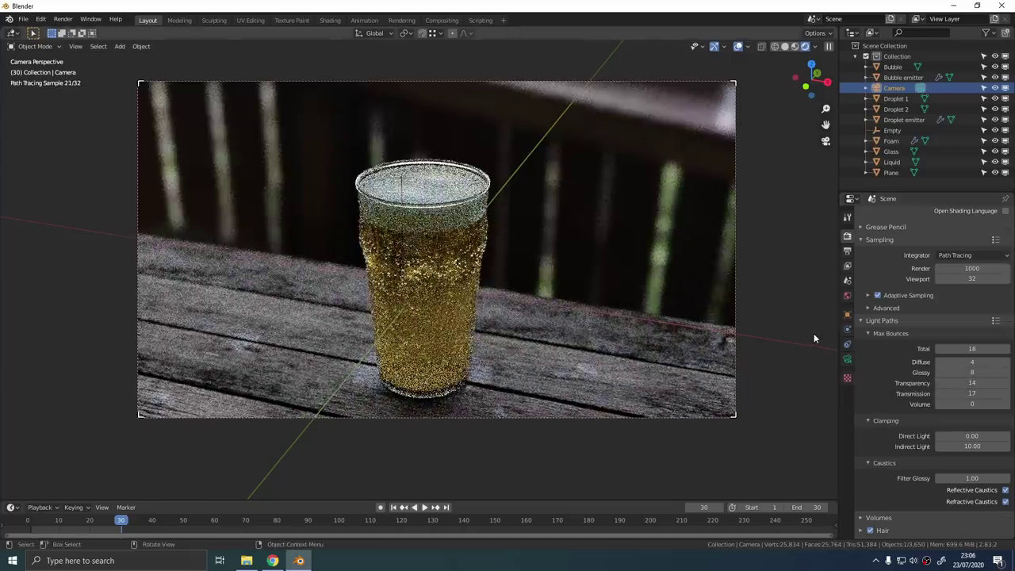
Switch the viewport to solid shading and enable the Denoising Data pass for the view layer.
{"action": "key", "text": "z"}
{"action": "left_click", "coordinate": [783, 320]}
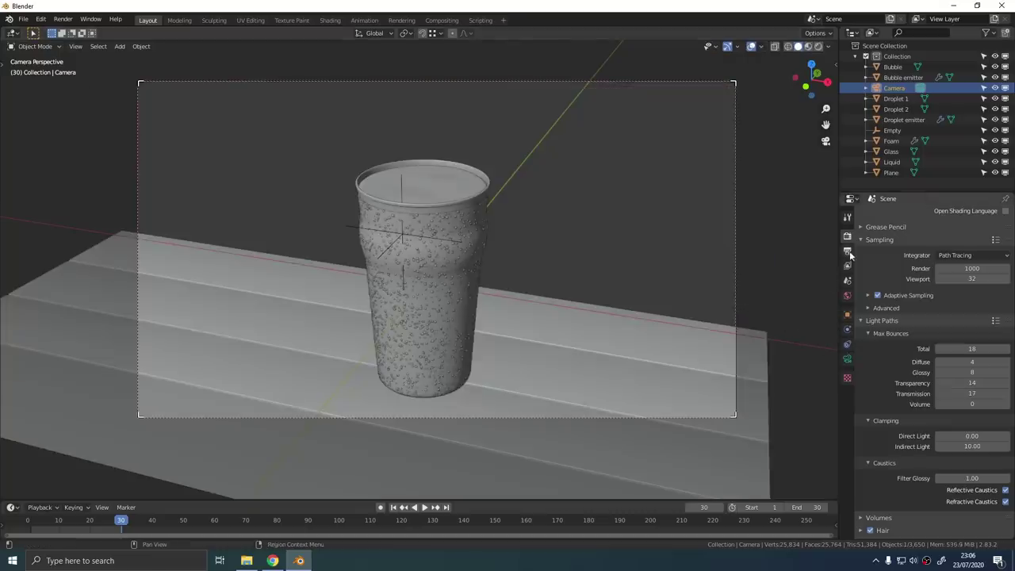
{"action": "scroll", "coordinate": [886, 271], "scroll_direction": "up", "scroll_amount": 2}
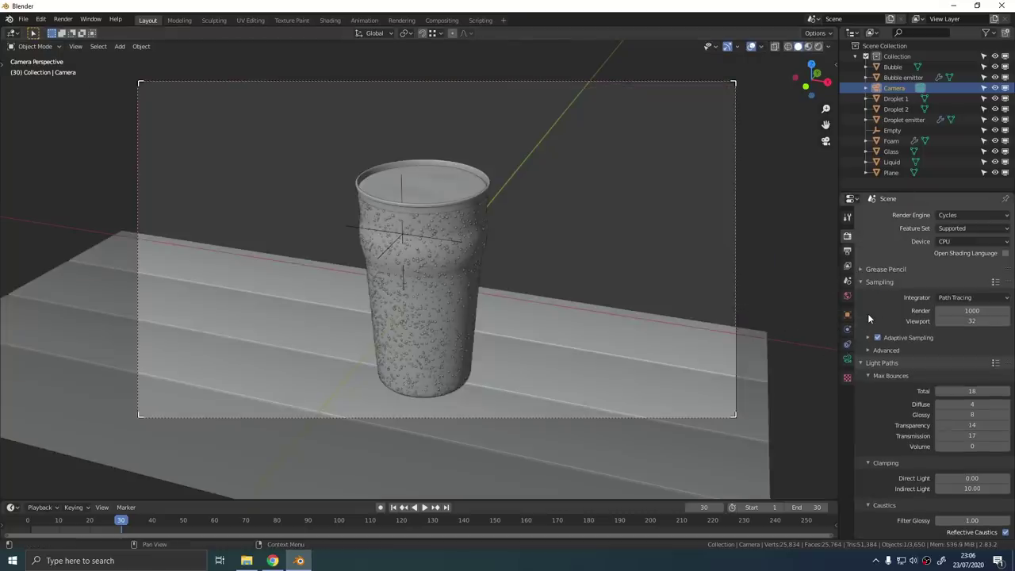
{"action": "left_click", "coordinate": [848, 266]}
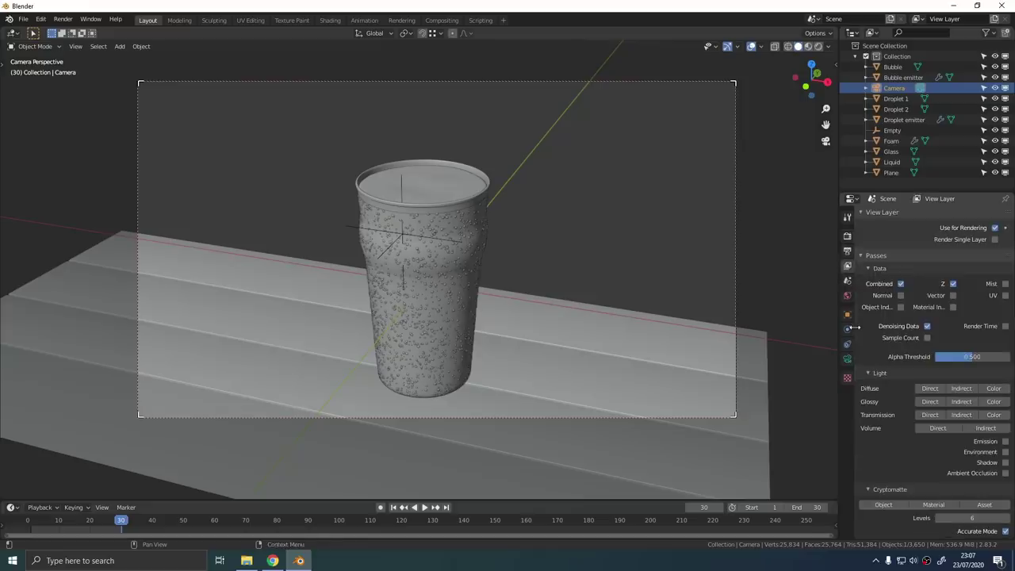
Open the Compositing workspace, enable nodes, and add a Denoise node.
{"action": "left_click", "coordinate": [402, 20]}
{"action": "left_click", "coordinate": [442, 20]}
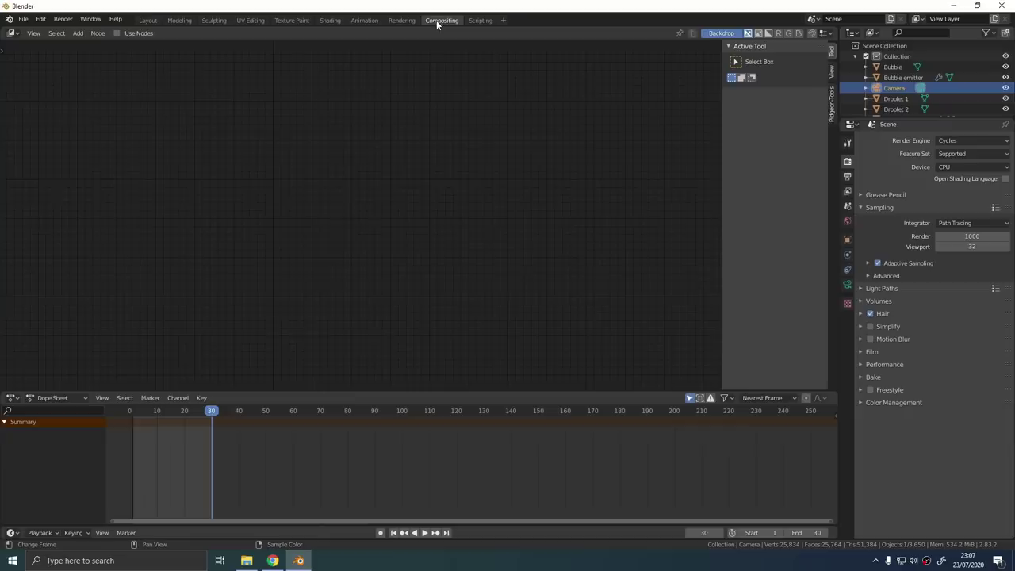
{"action": "key", "text": "shift+a"}
{"action": "left_click", "coordinate": [455, 250]}
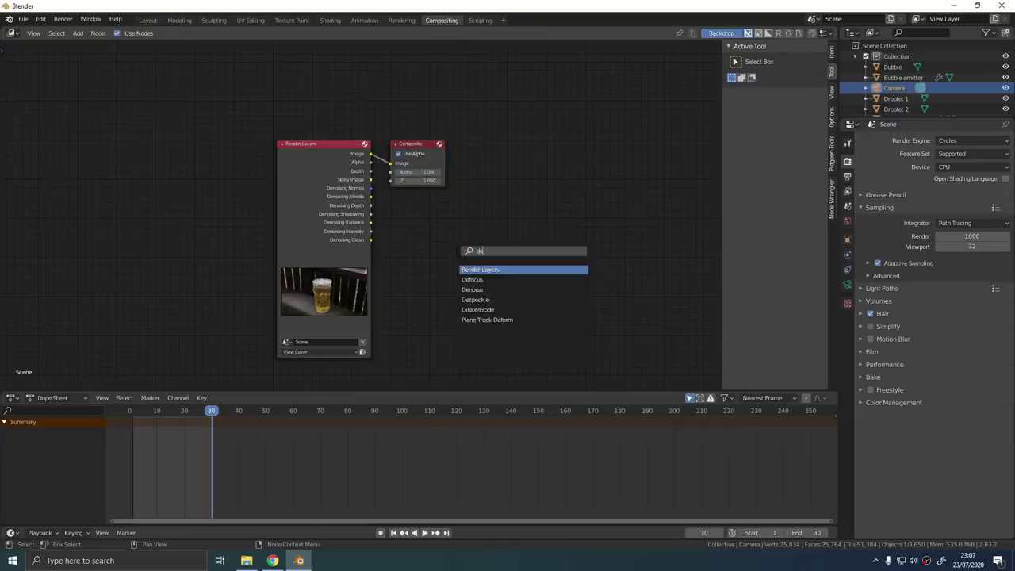
{"action": "type", "text": "denoise"}
{"action": "key", "text": "Return"}
Connect Noisy Image, Denoising Normal and Denoising Albedo to the Denoise node, and its output to the Composite image input.
{"action": "left_click", "coordinate": [375, 193]}
{"action": "left_click_drag", "start_coordinate": [362, 188], "coordinate": [423, 262]}
{"action": "scroll", "coordinate": [283, 211], "scroll_direction": "up", "scroll_amount": 3}
{"action": "left_click_drag", "start_coordinate": [251, 216], "coordinate": [422, 284]}
{"action": "left_click_drag", "start_coordinate": [492, 235], "coordinate": [418, 151]}
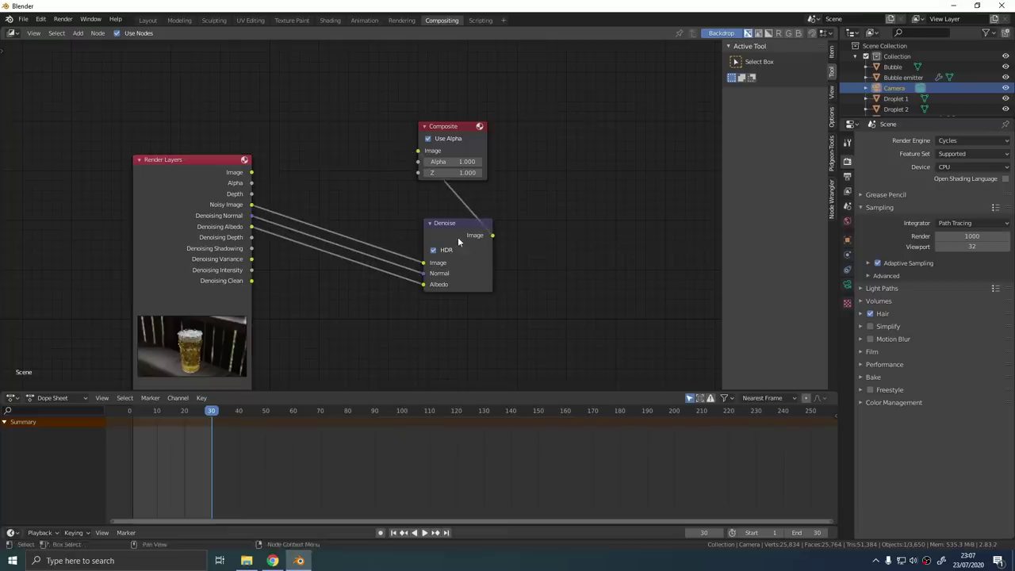
Attach a Viewer to the Denoise node and render the image from the Layout workspace.
{"action": "left_click", "coordinate": [457, 236], "text": "ctrl+shift"}
{"action": "left_click", "coordinate": [151, 20]}
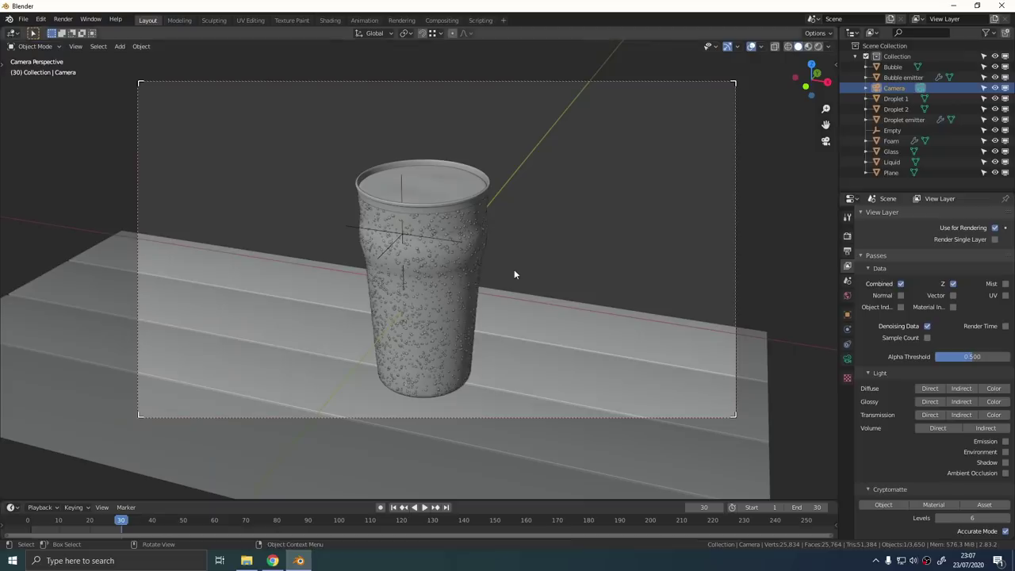
{"action": "key", "text": "F12"}
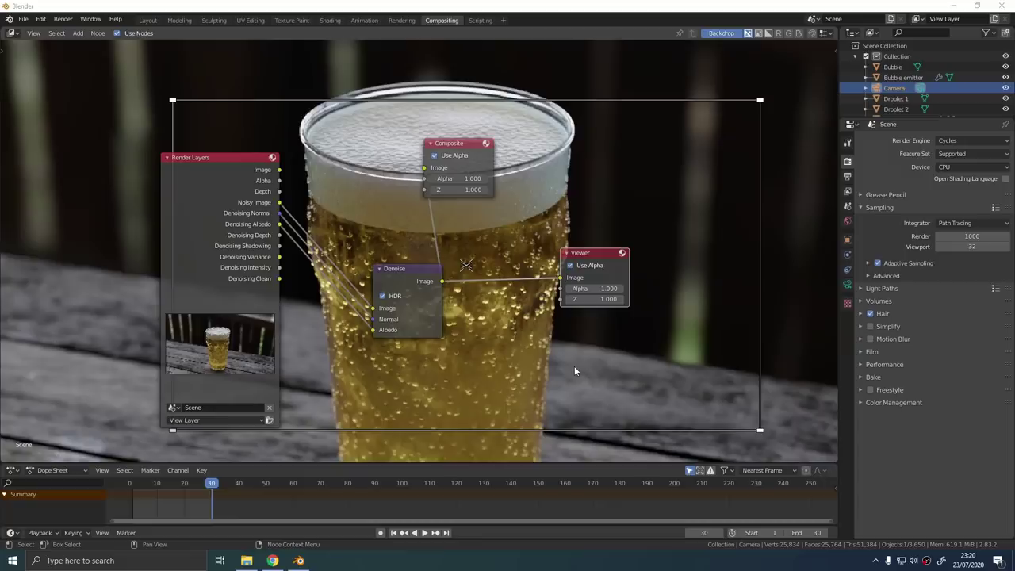
Fit the rendered backdrop, add a Lens Distortion node with a dispersion of 0.1, and connect its output to the Viewer.
{"action": "key", "text": "v"}
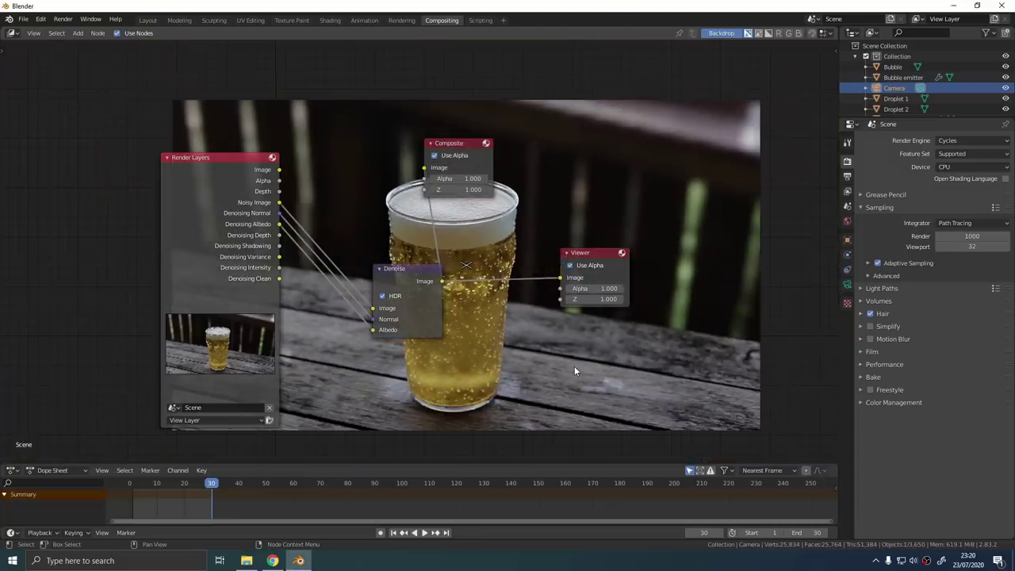
{"action": "key", "text": "alt+v"}
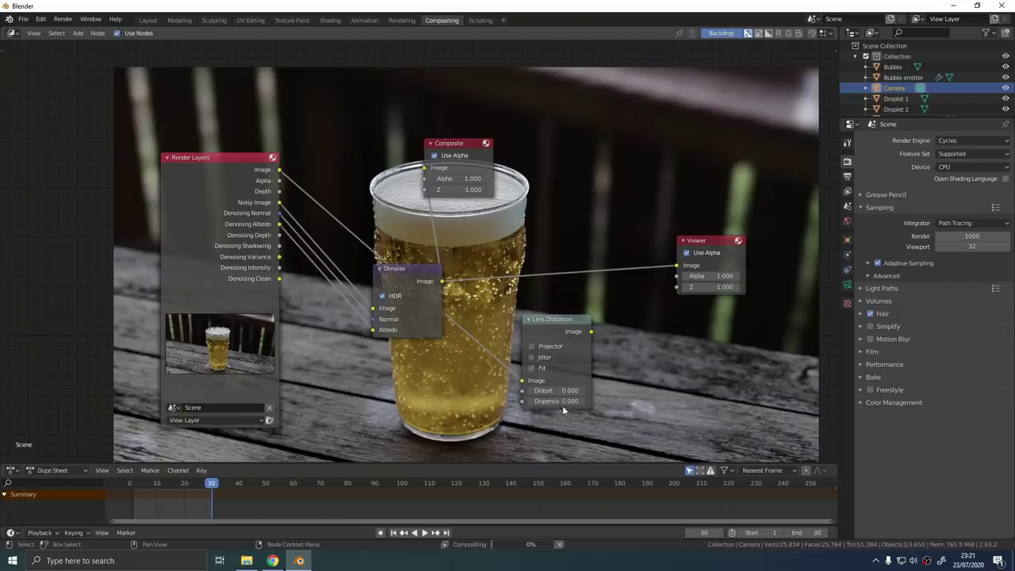
{"action": "left_click", "coordinate": [558, 402]}
{"action": "key", "text": "Return"}
{"action": "left_click", "coordinate": [563, 324], "text": "ctrl+shift"}
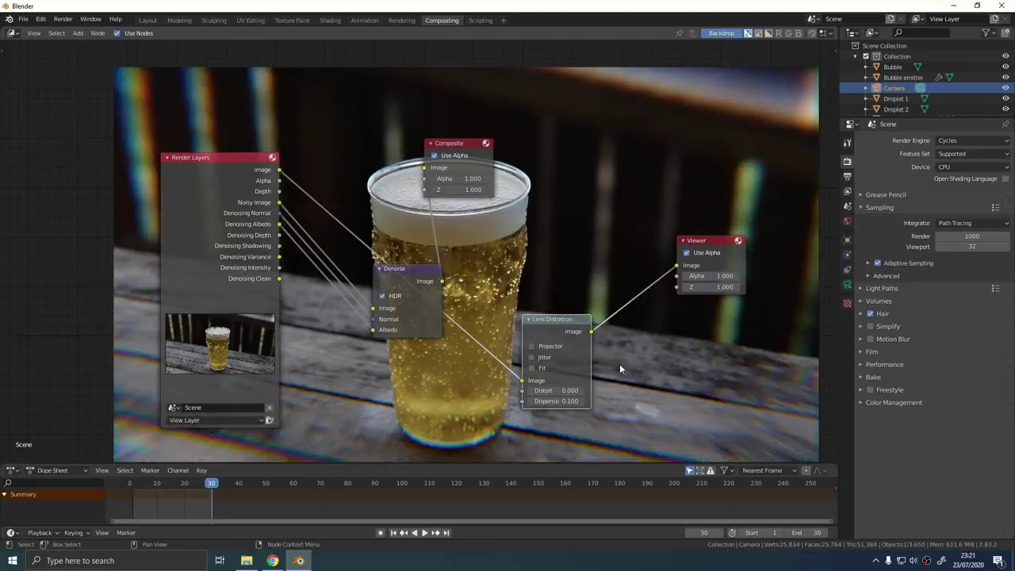
Set the Lens Distortion node's dispersion to 0.02.
{"action": "left_click", "coordinate": [570, 400]}
{"action": "type", "text": ".02"}
{"action": "key", "text": "Return"}
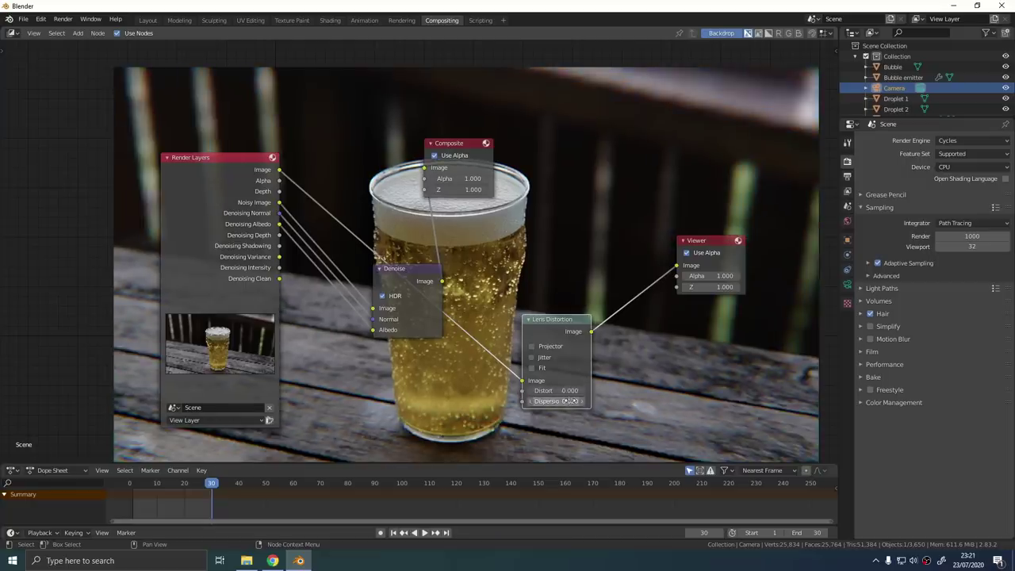
{"action": "key", "text": "Return"}
Add an RGB Curves node between the Lens Distortion node and the Viewer.
{"action": "key", "text": "shift+a"}
{"action": "left_click", "coordinate": [603, 264]}
{"action": "type", "text": "rgb"}
{"action": "key", "text": "Down"}
{"action": "key", "text": "Return"}
{"action": "left_click", "coordinate": [631, 236]}
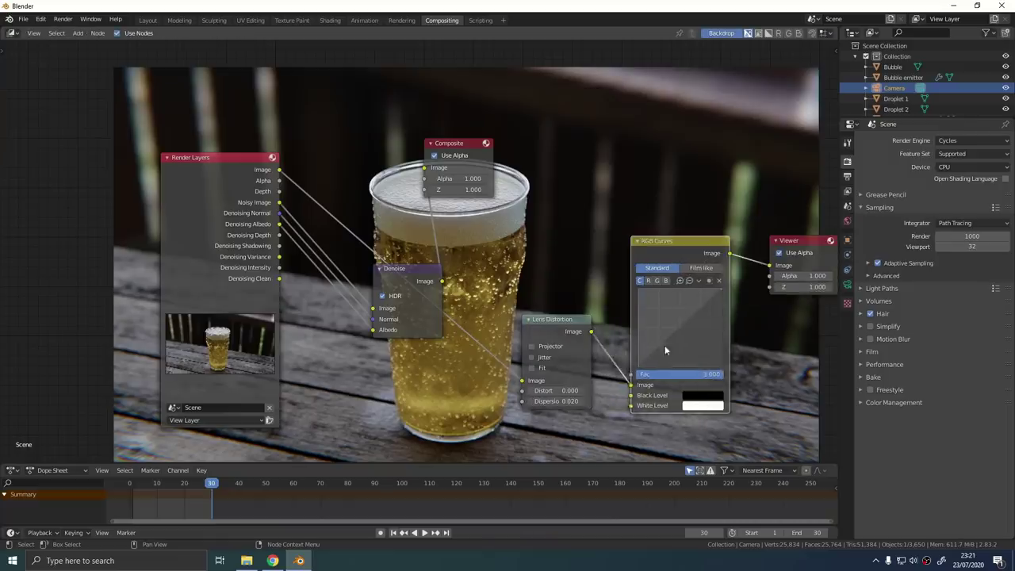
Brighten the image with RGB curve points at about X 0.27, Y 0.39 and about X 0.66, Y 0.81.
{"action": "left_click", "coordinate": [659, 341]}
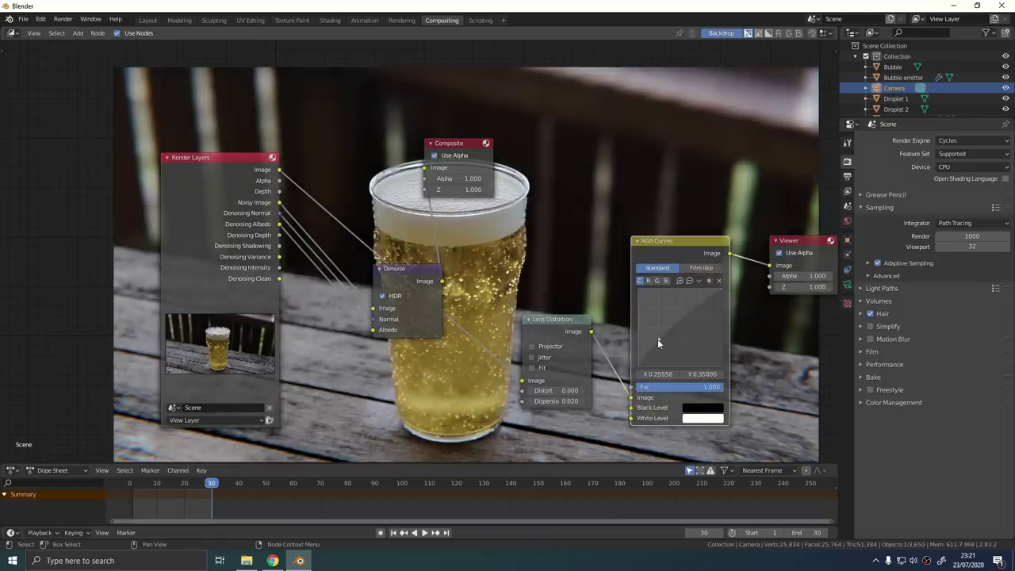
{"action": "left_click", "coordinate": [692, 303]}
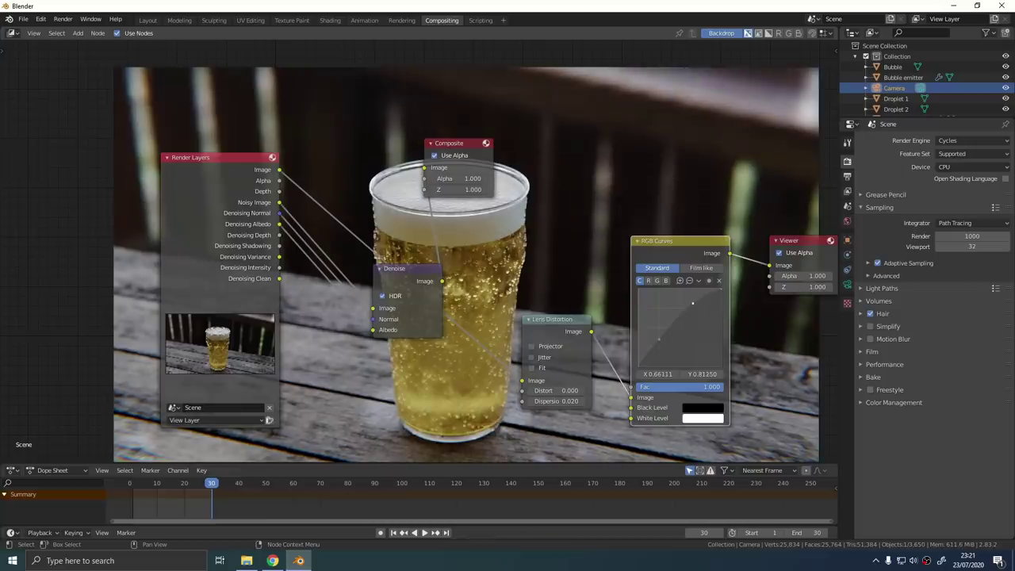
{"action": "left_click", "coordinate": [658, 337]}
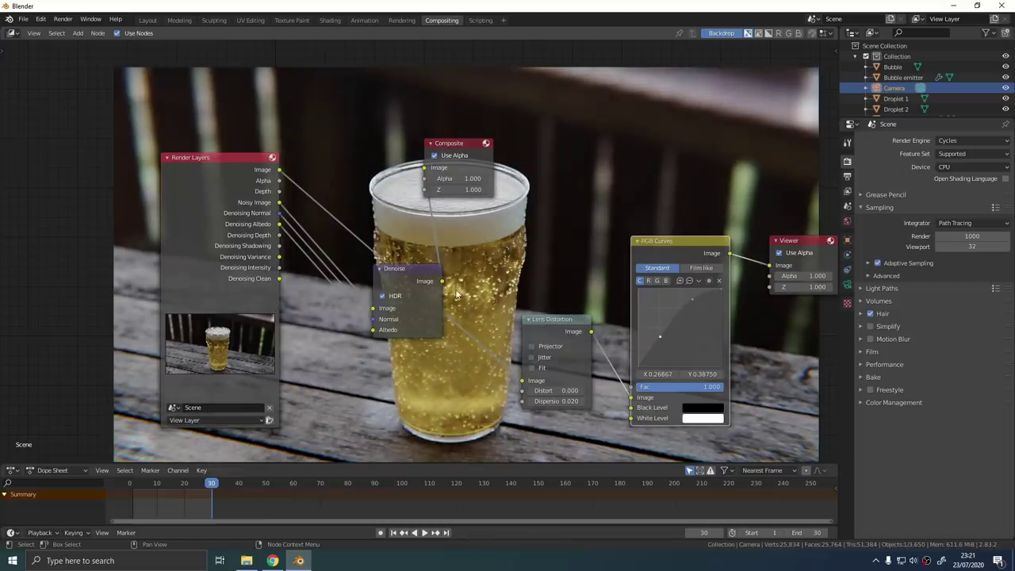